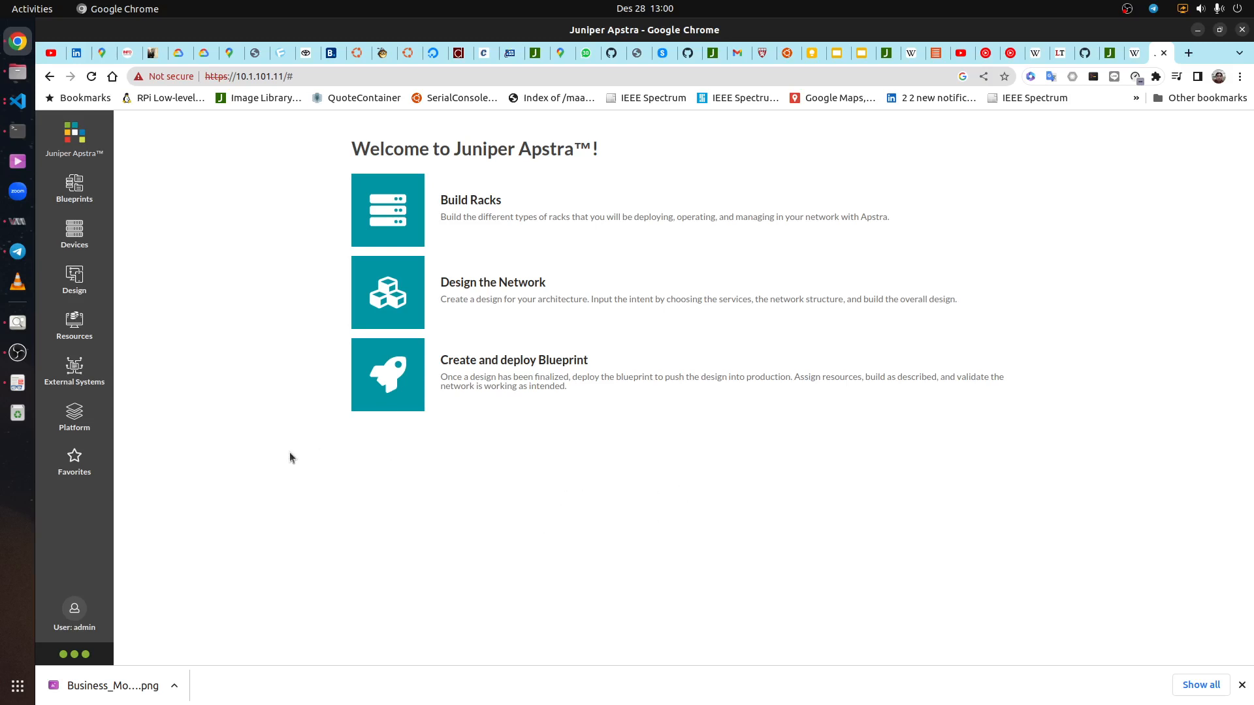
Review the existing blueprints and the ASN, IP and IPv6 resource pools
click(74, 189)
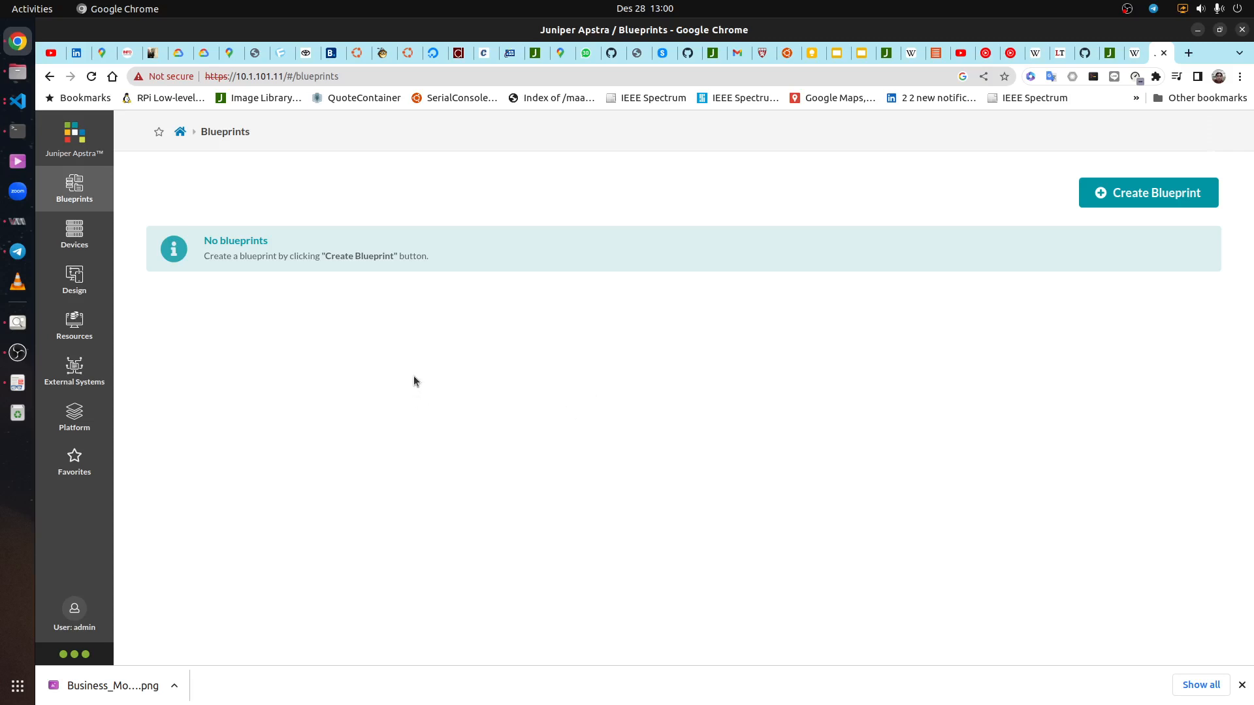
mouse_move(74, 323)
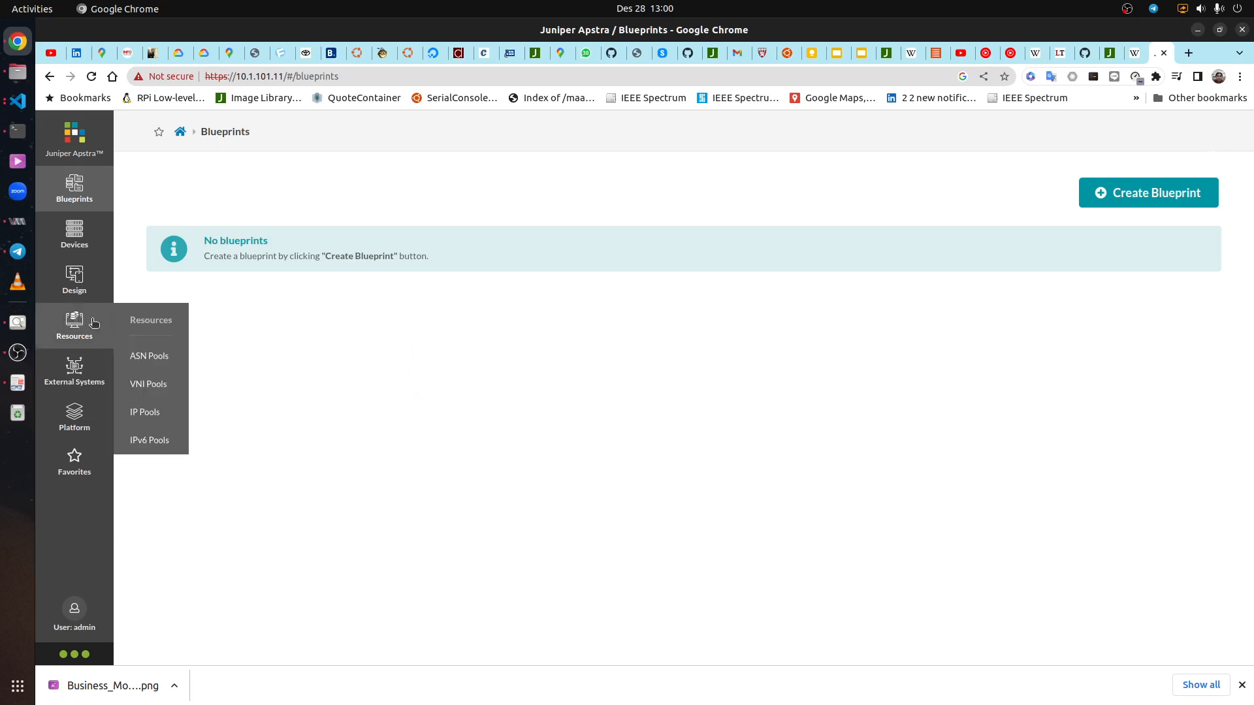
click(156, 357)
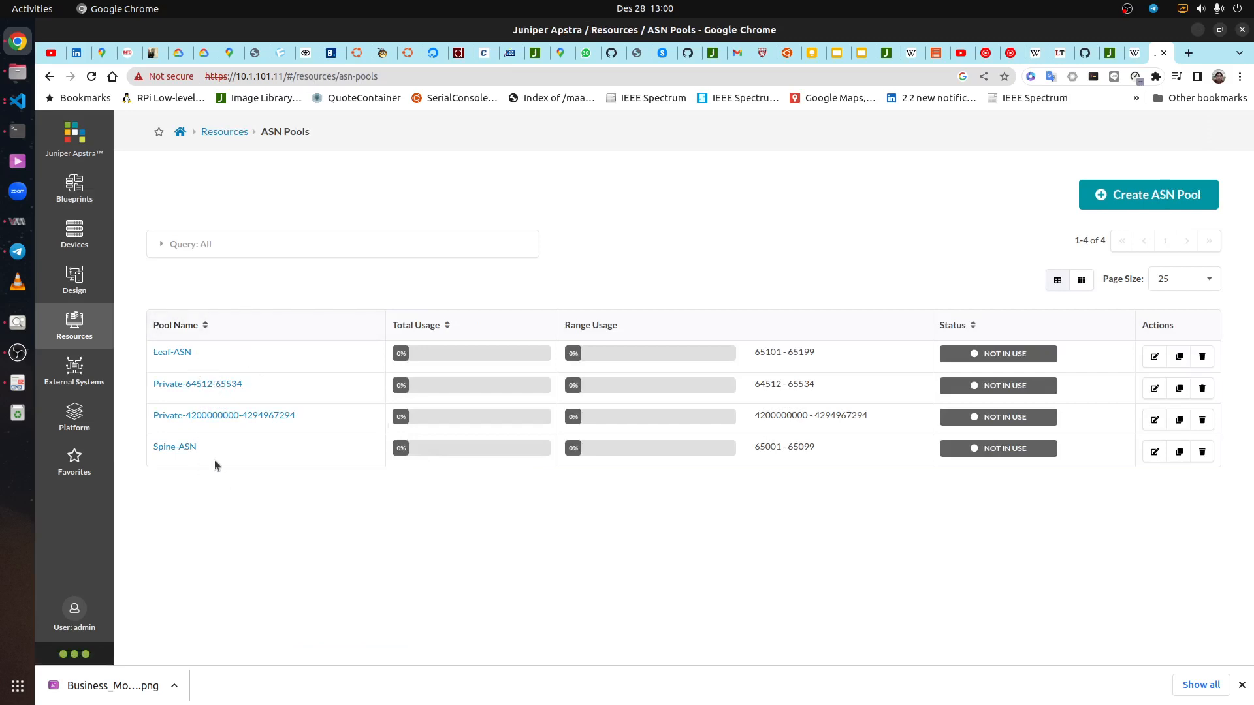
mouse_move(74, 323)
click(174, 408)
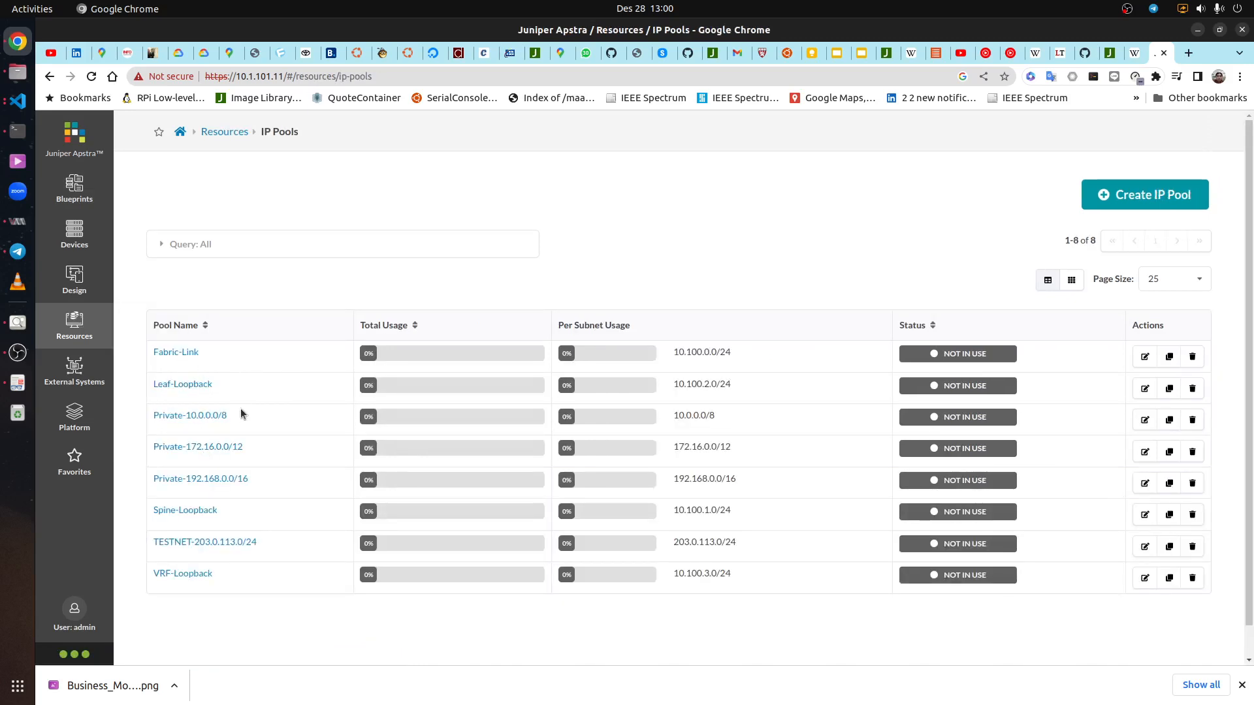
mouse_move(72, 323)
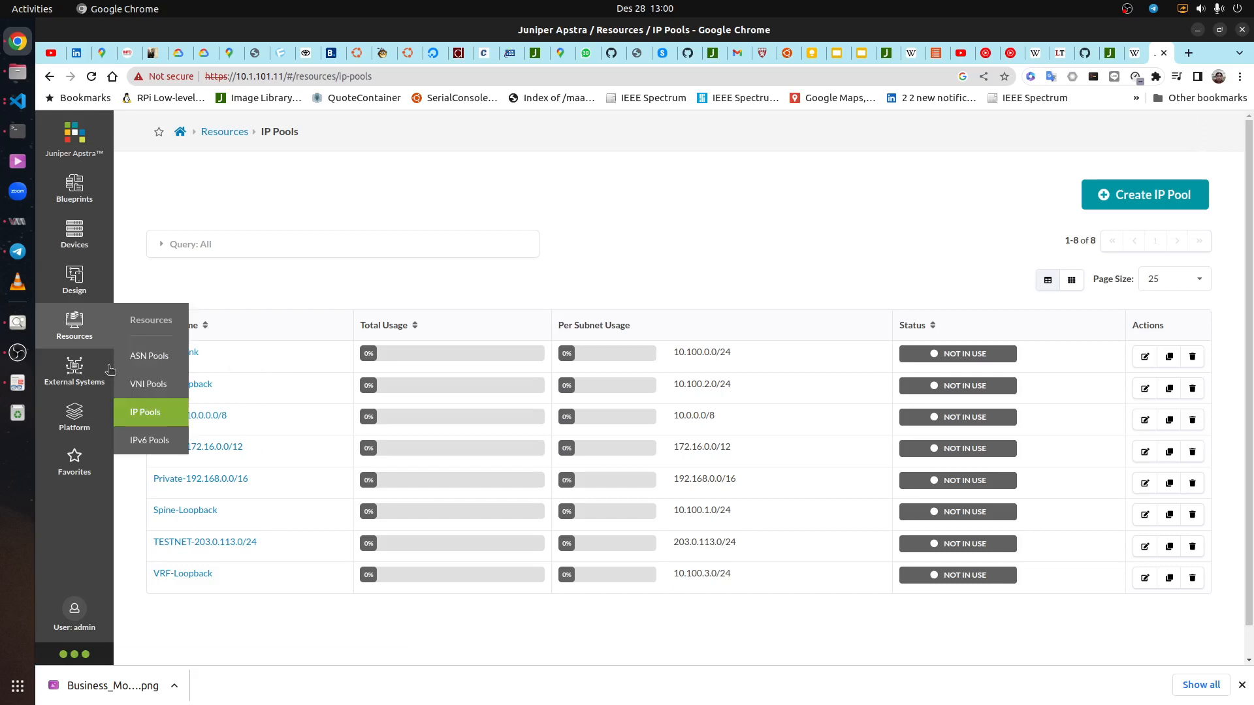
click(155, 441)
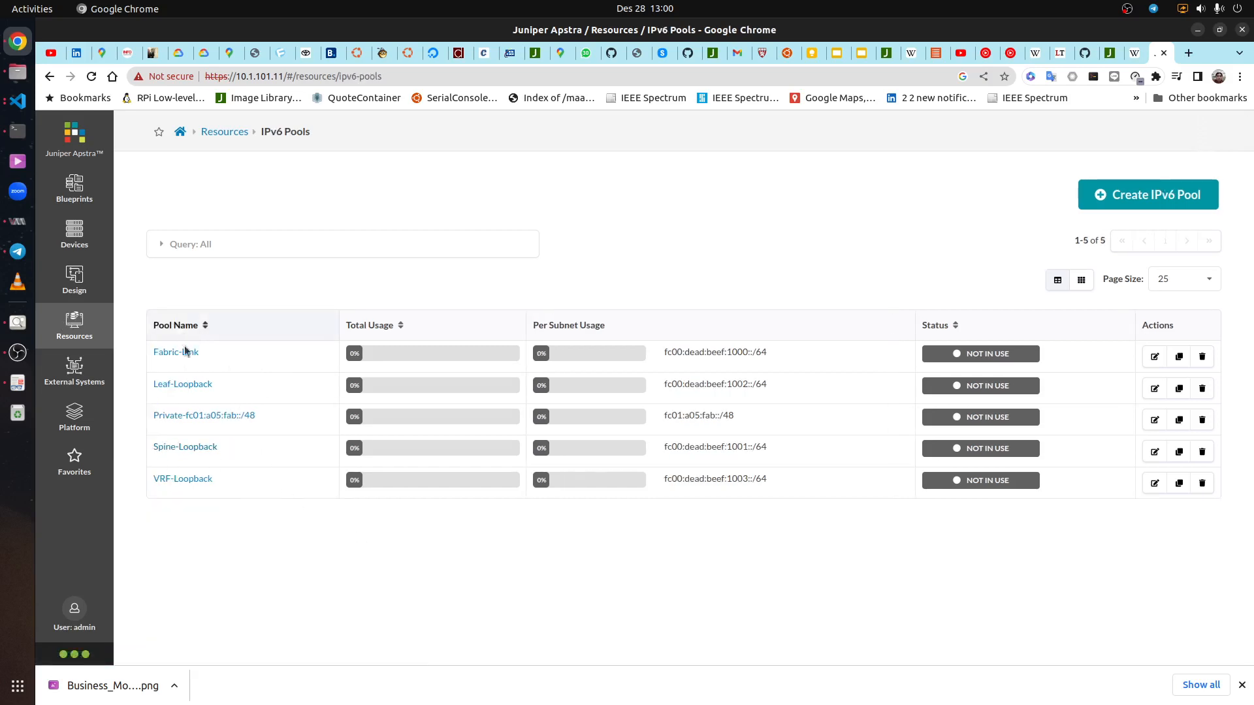
Show the logical devices in the design catalogue filtered by the name "vex"
mouse_move(74, 239)
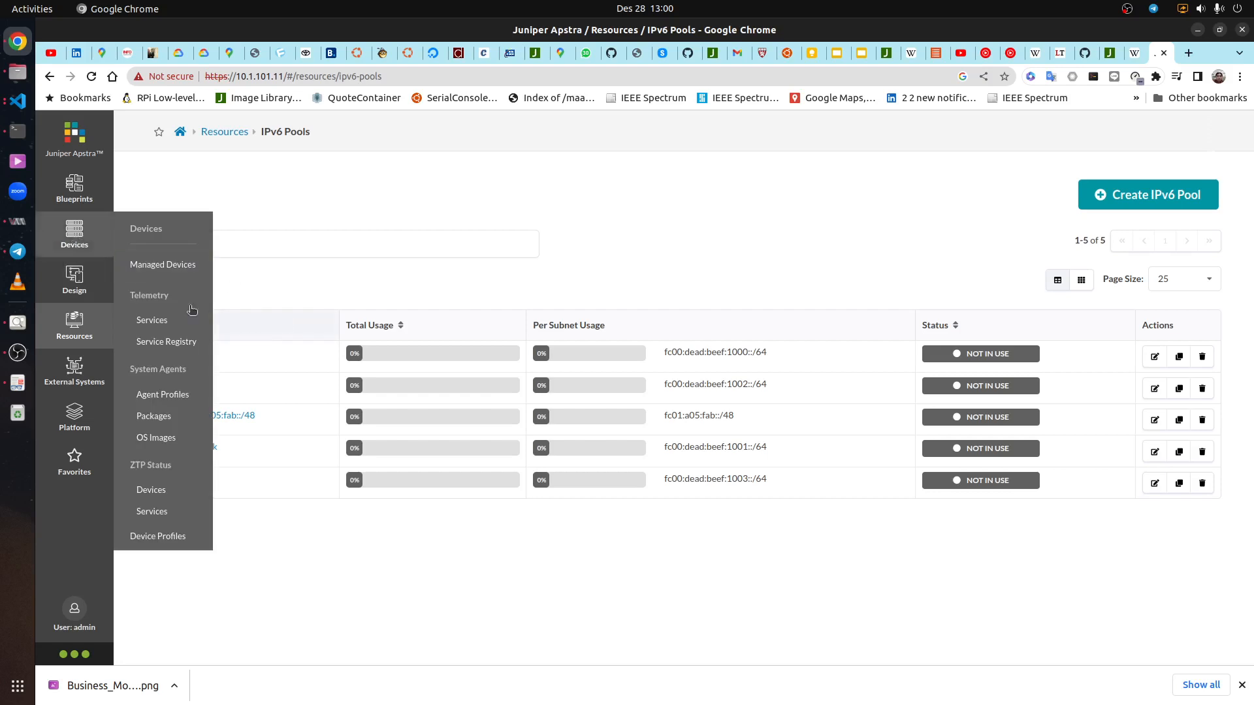
mouse_move(74, 281)
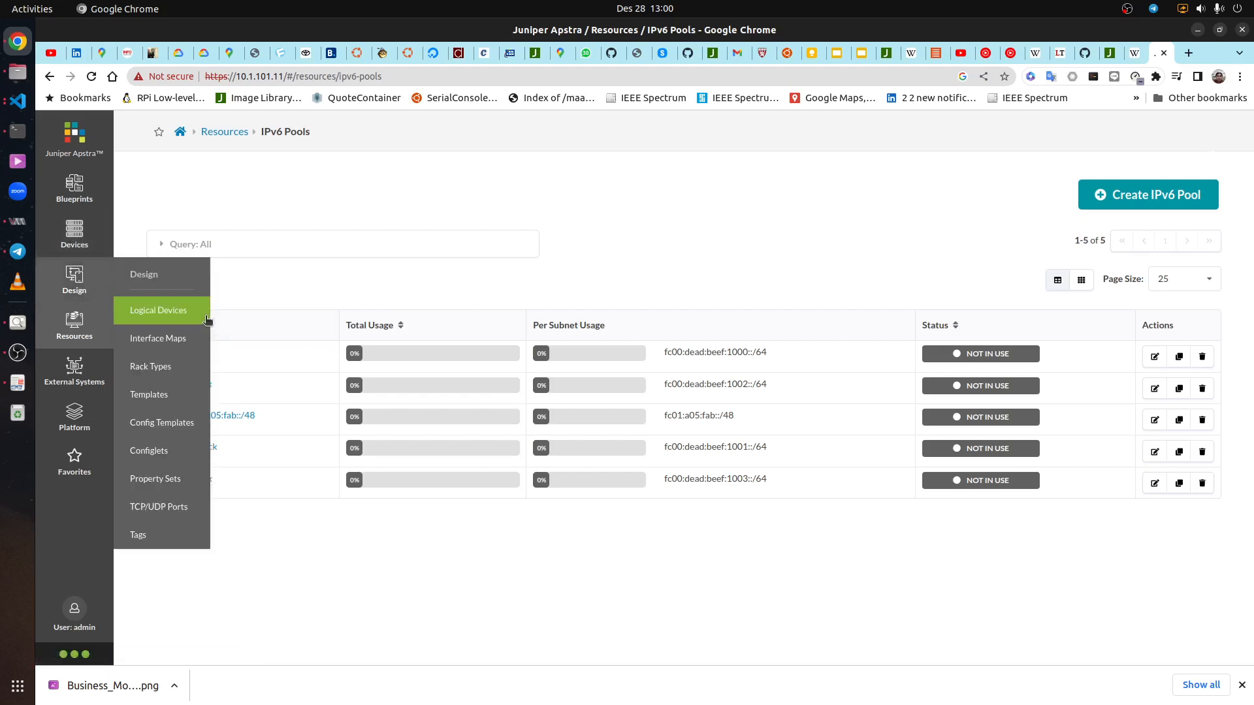
click(166, 309)
click(274, 244)
click(260, 287)
text(vex)
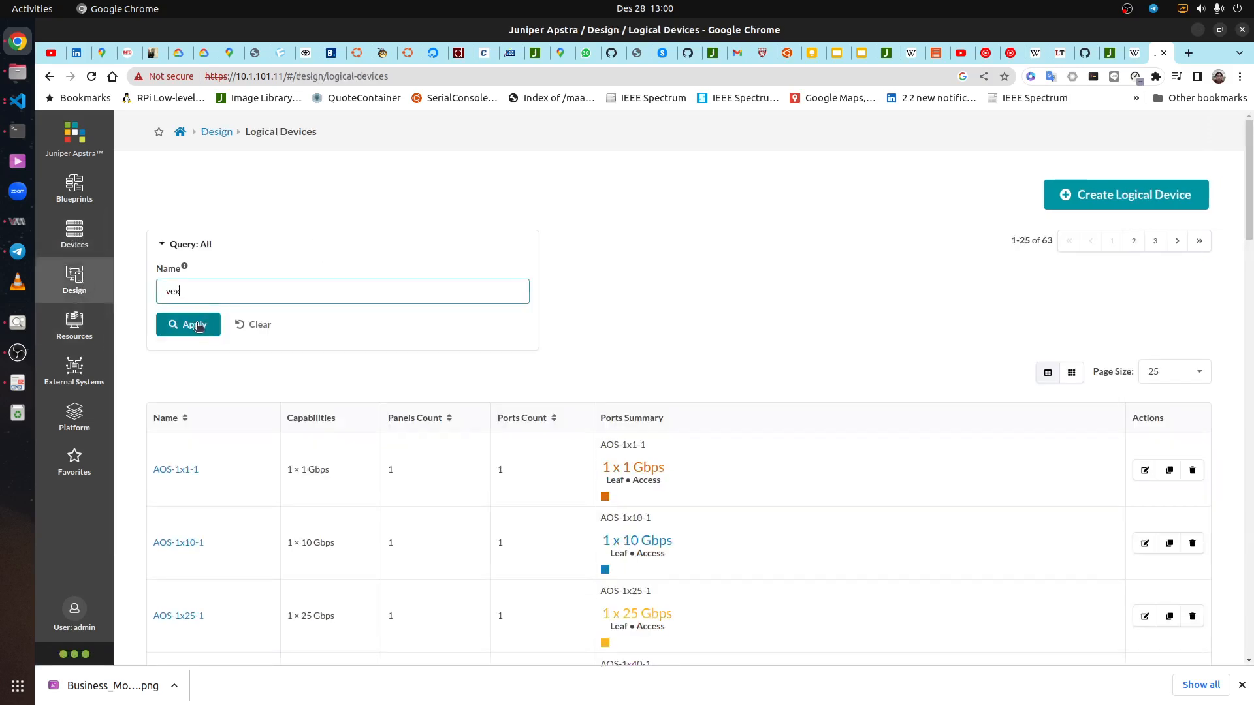
key(Return)
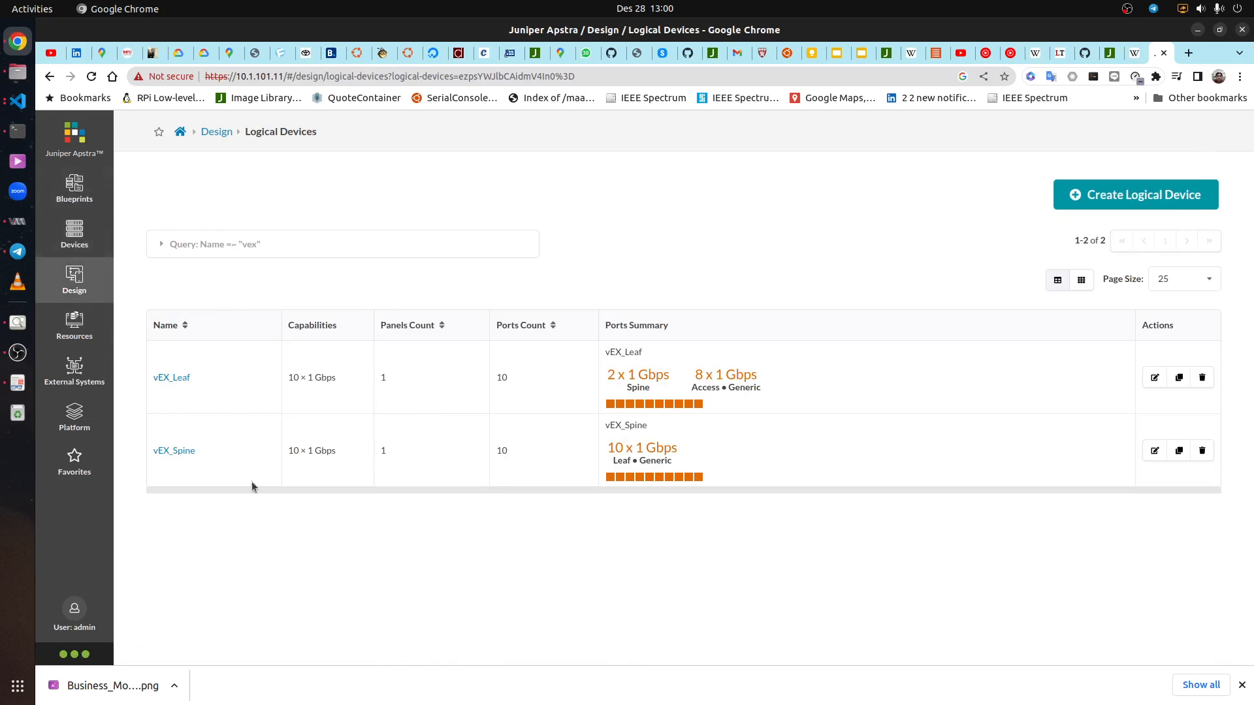
Show the interface maps filtered by the name "vex"
mouse_move(92, 290)
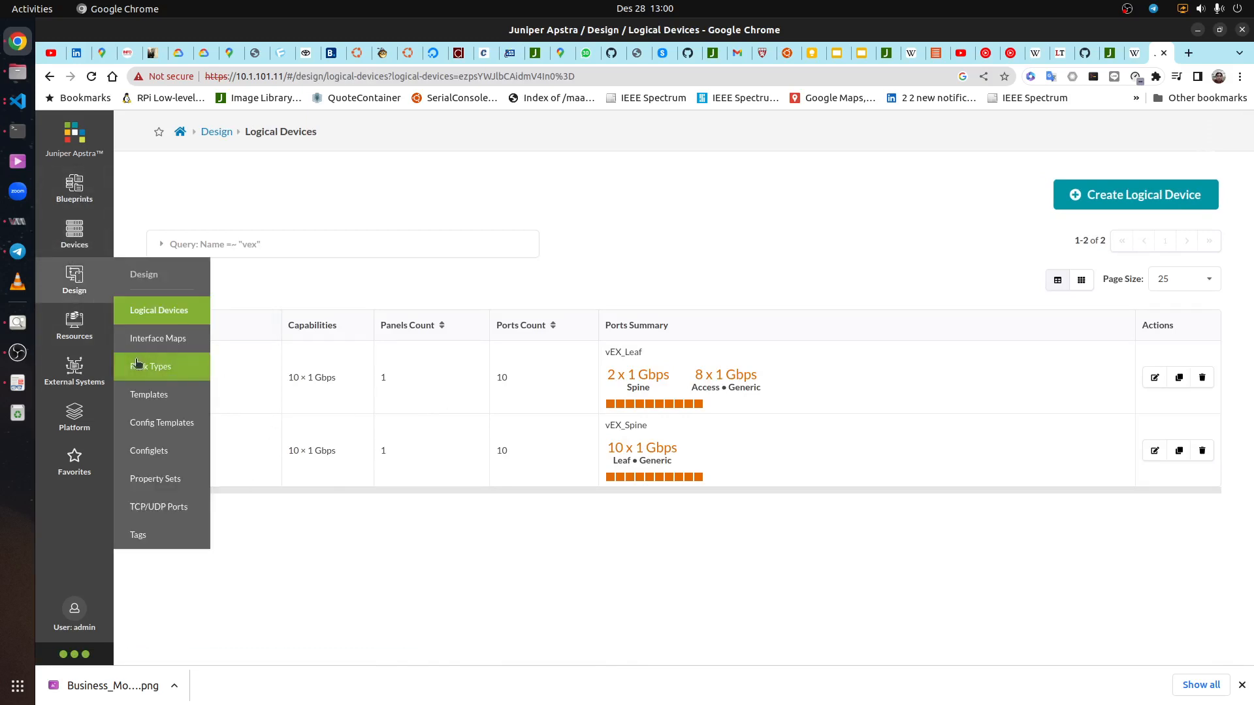
click(158, 338)
click(195, 246)
click(200, 296)
text(v)
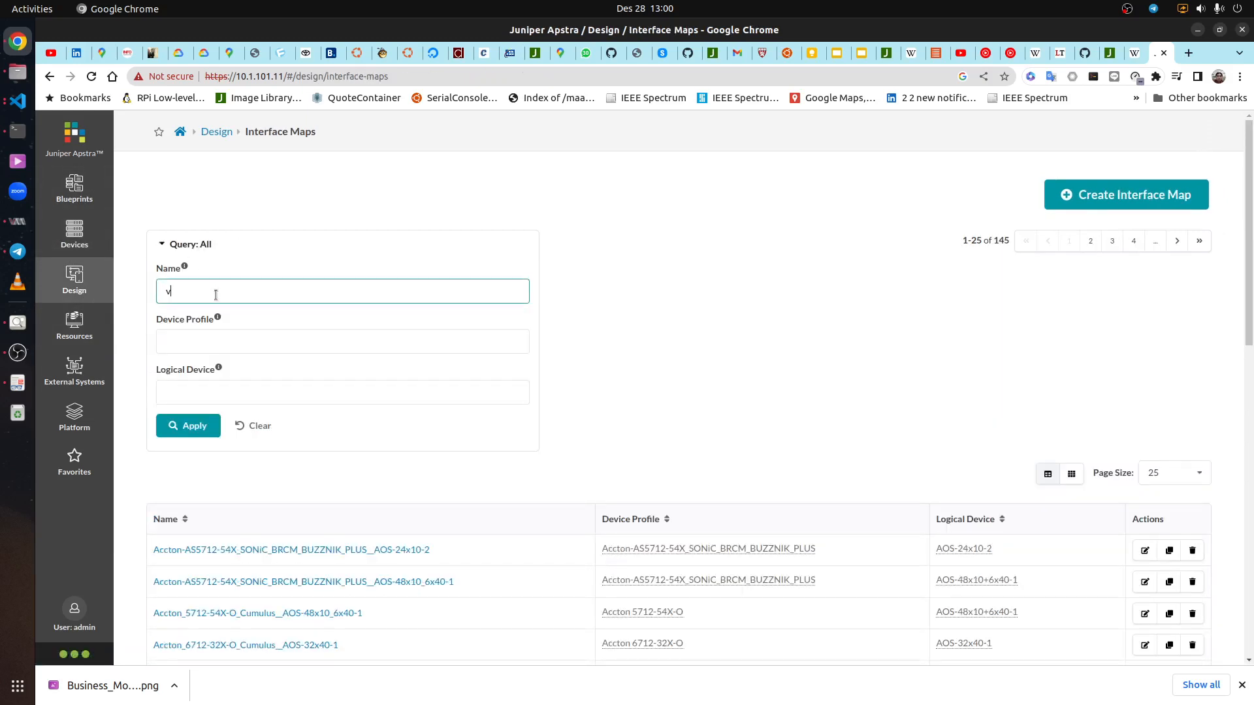
text(ex)
click(194, 426)
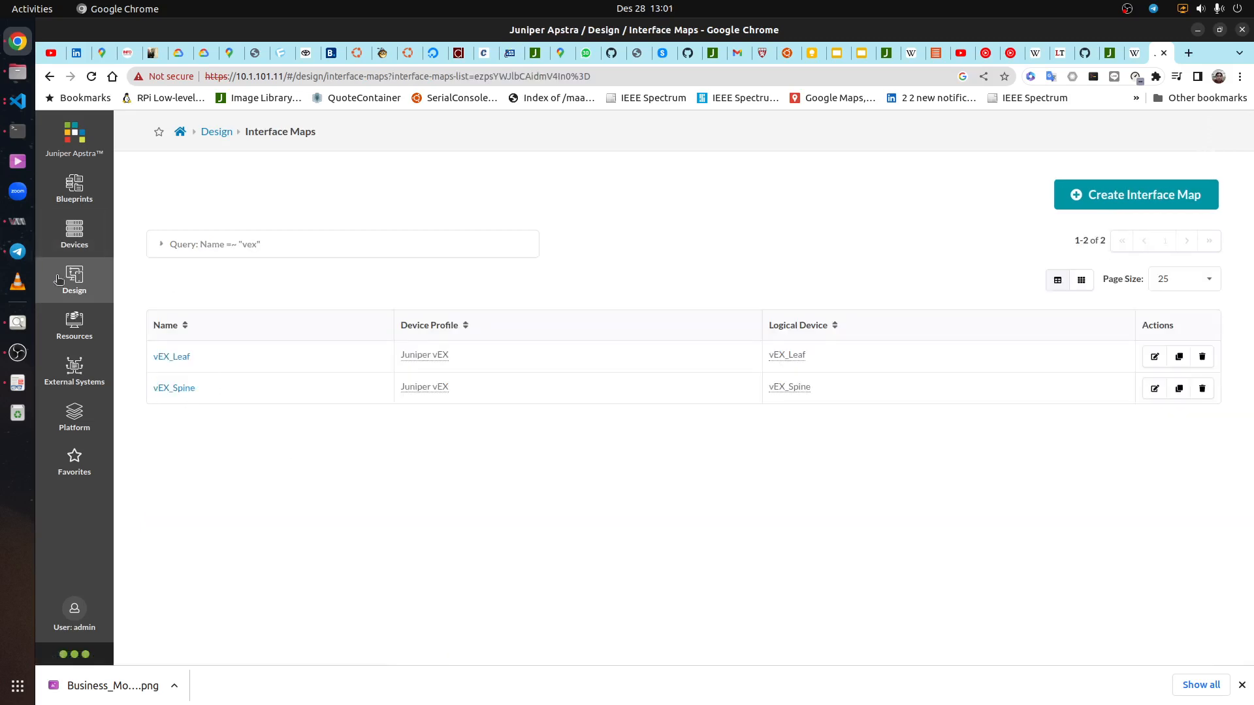
Show the design's rack types filtered by the name "vex"
mouse_move(58, 279)
click(157, 365)
click(189, 244)
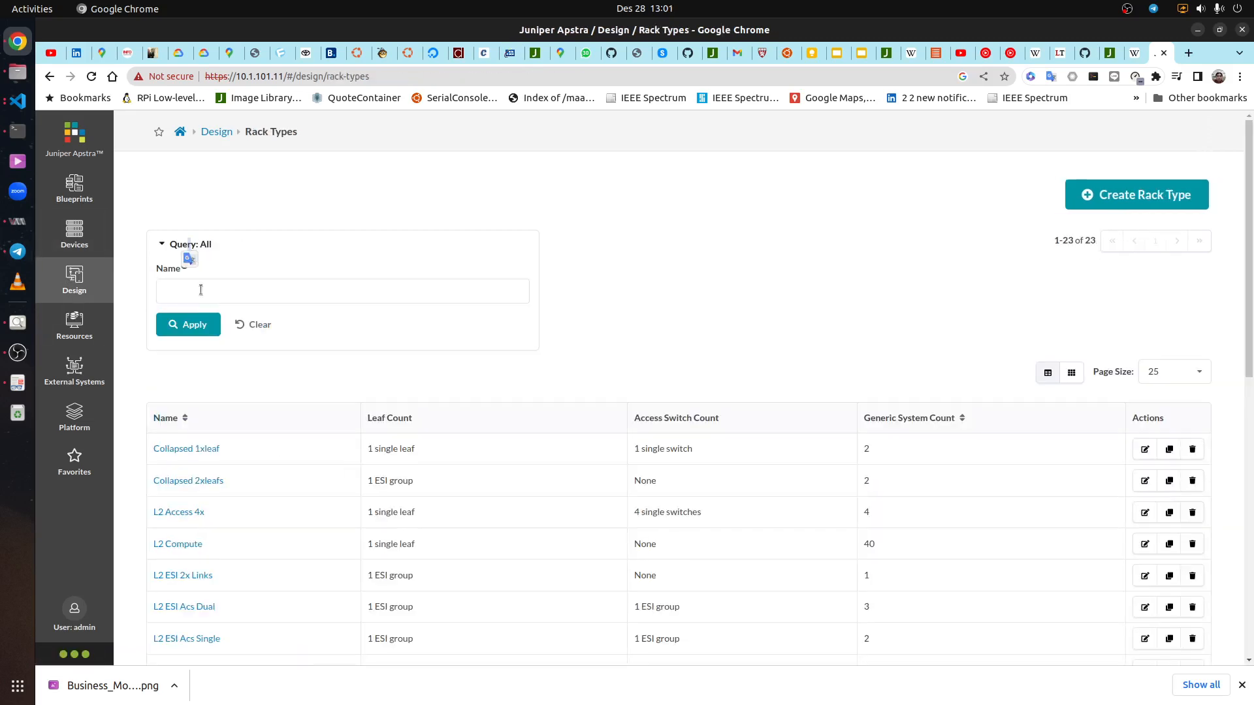
click(201, 289)
text(vex)
click(194, 324)
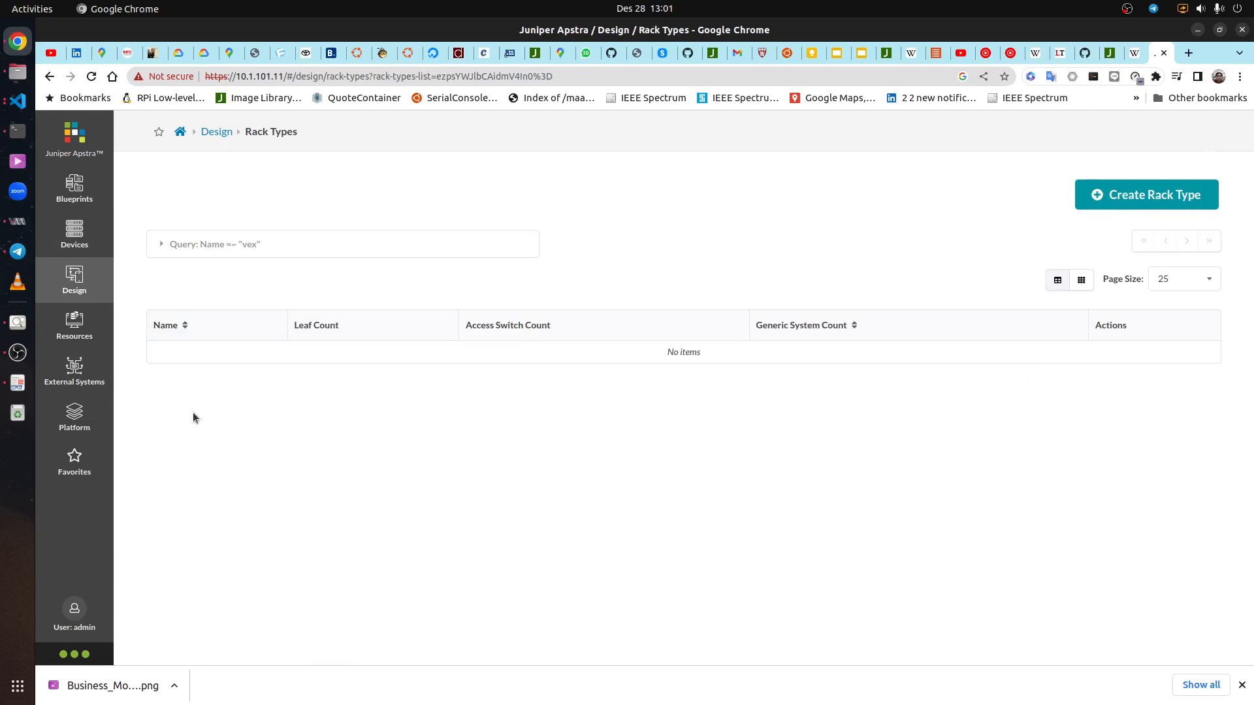
Change the rack types name filter to "rack" and apply it
click(198, 243)
click(204, 289)
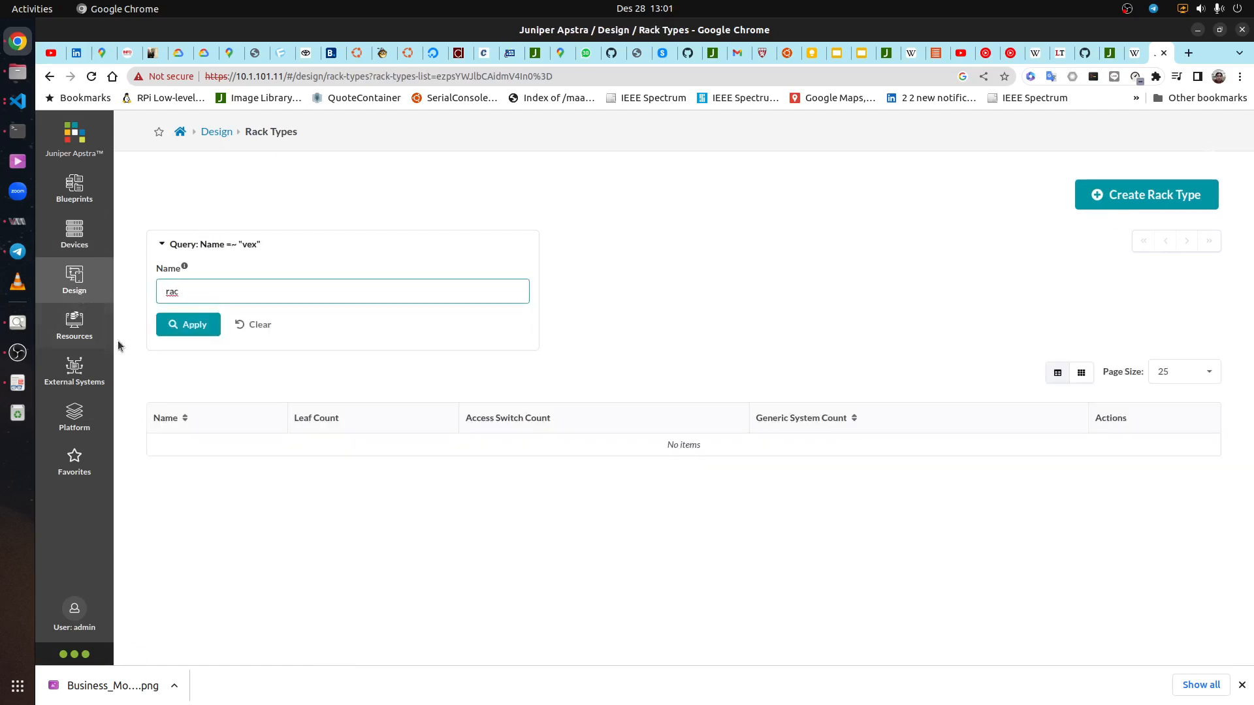
click(189, 322)
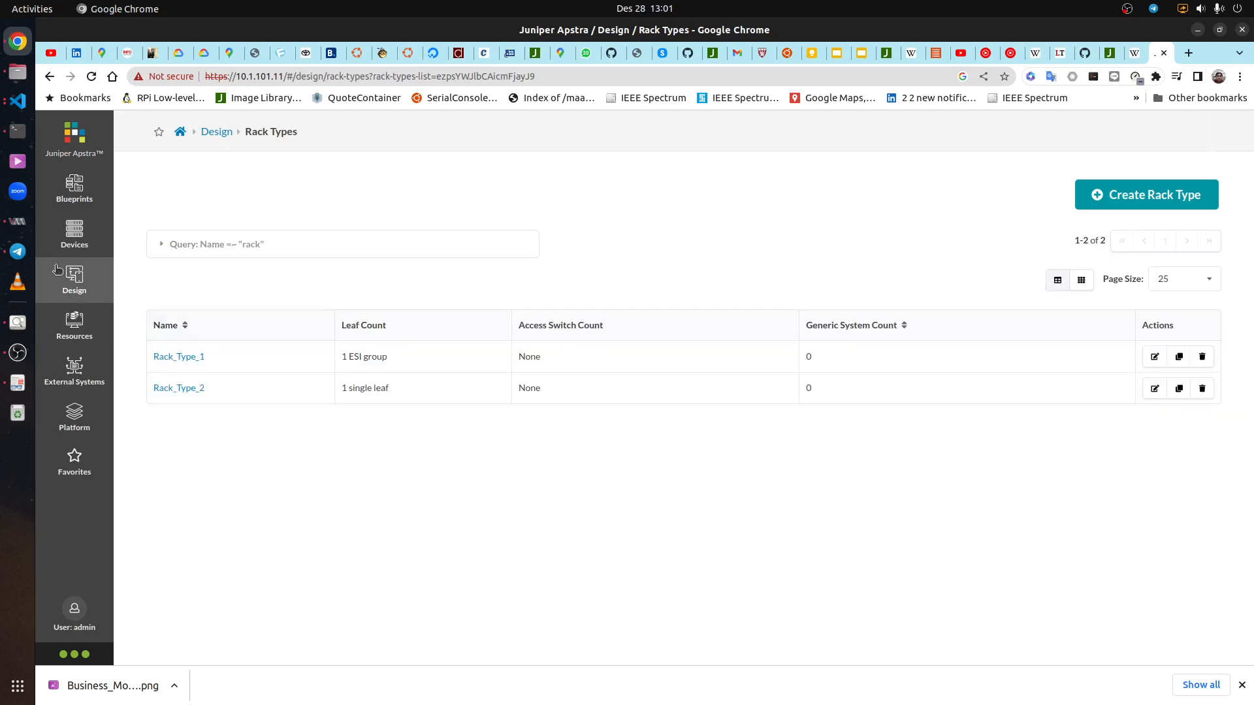
Show the design templates filtered by the name "dc1"
mouse_move(57, 270)
click(156, 422)
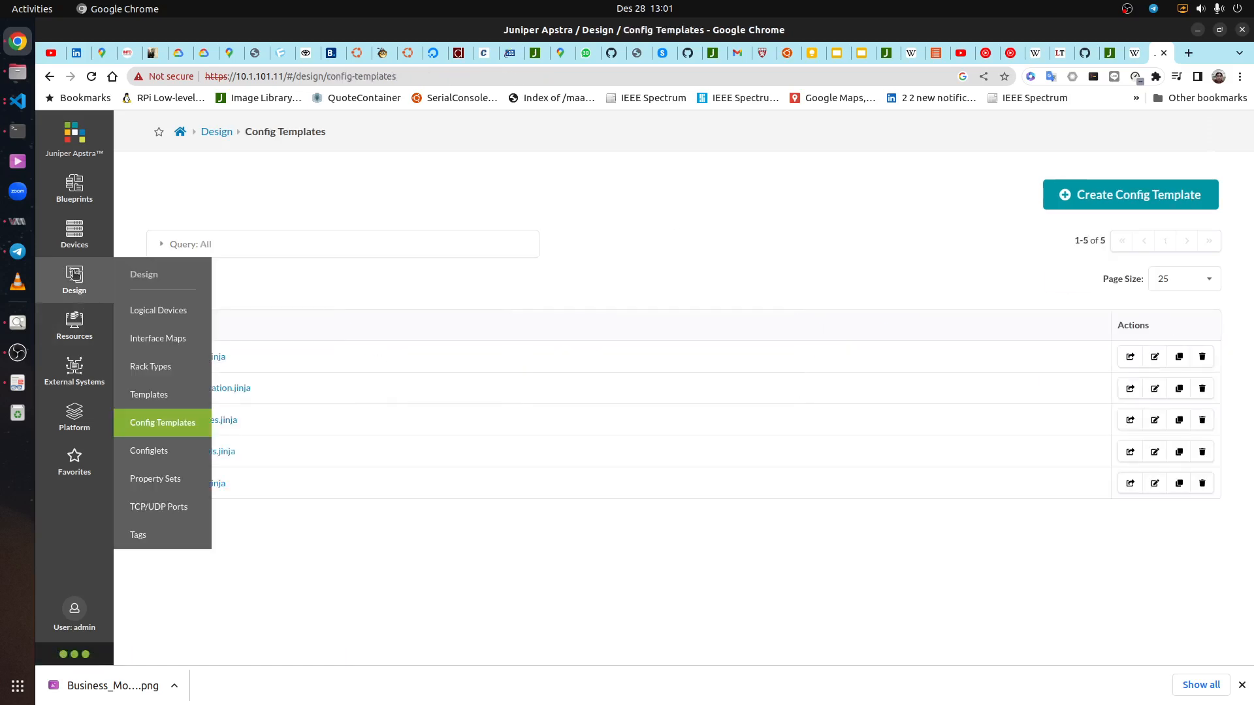
click(150, 395)
click(219, 251)
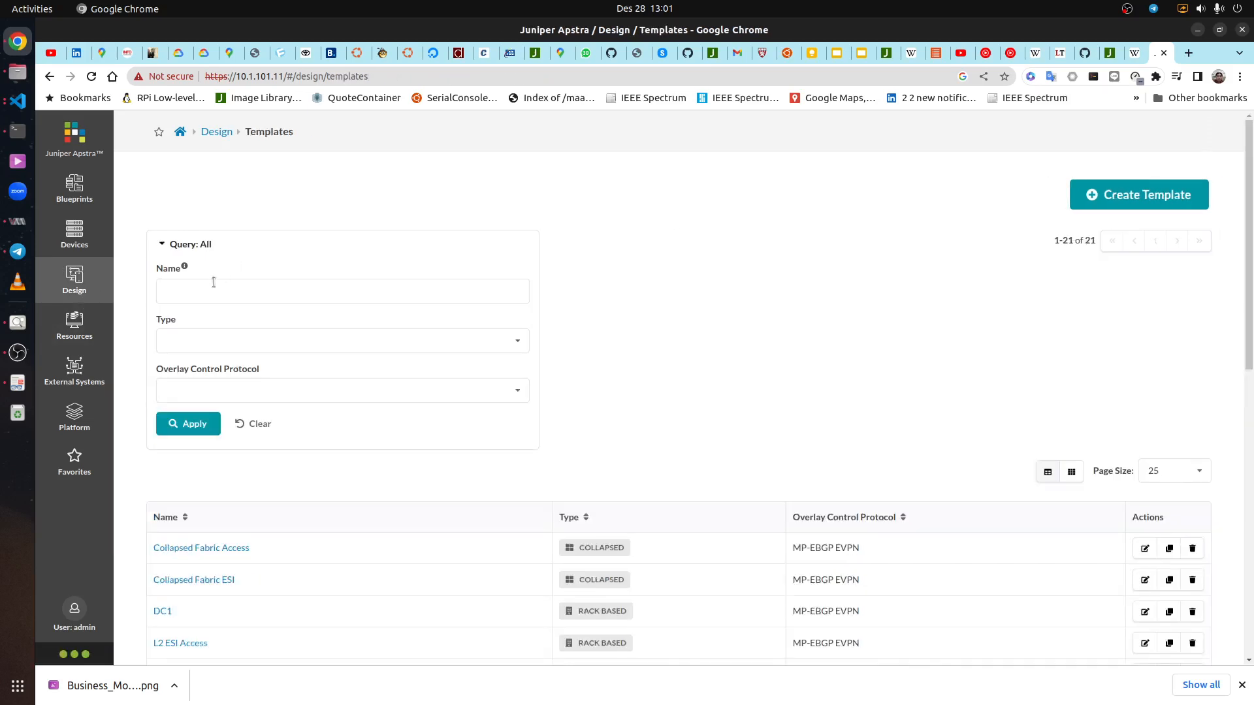
click(210, 297)
text(dc1)
click(202, 431)
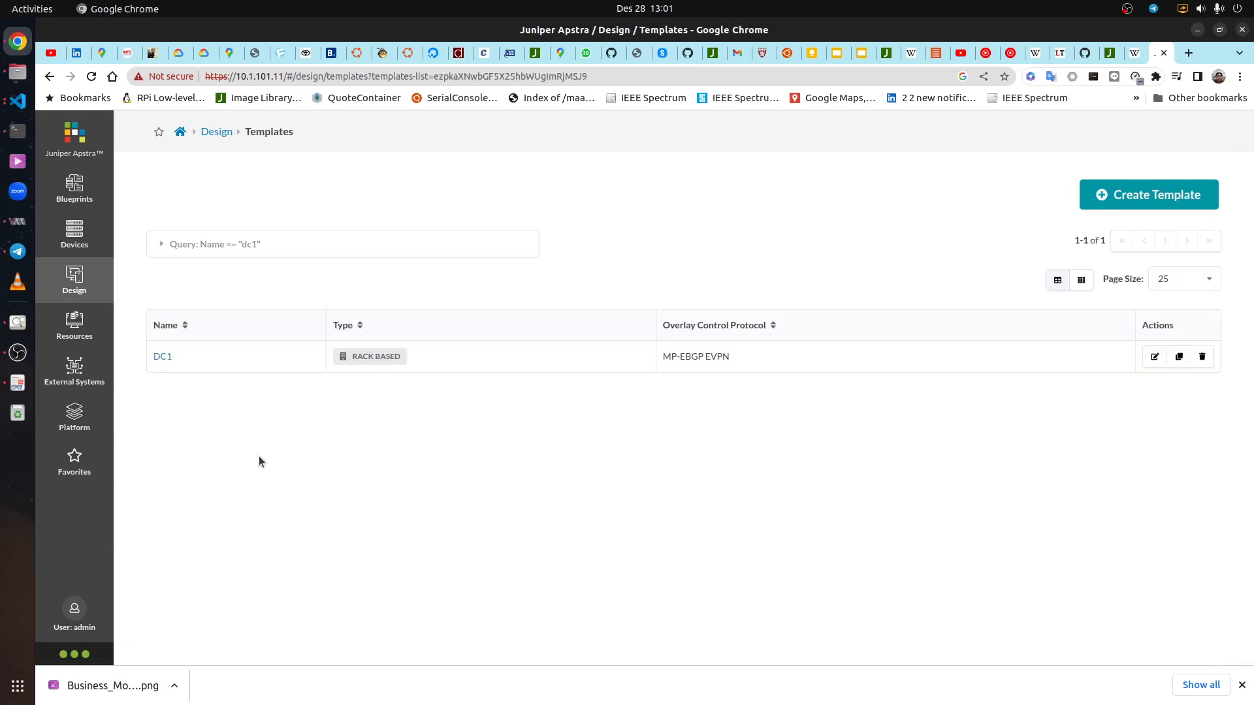
Start a new blueprint named DC1 and select DC1 as its template
click(74, 188)
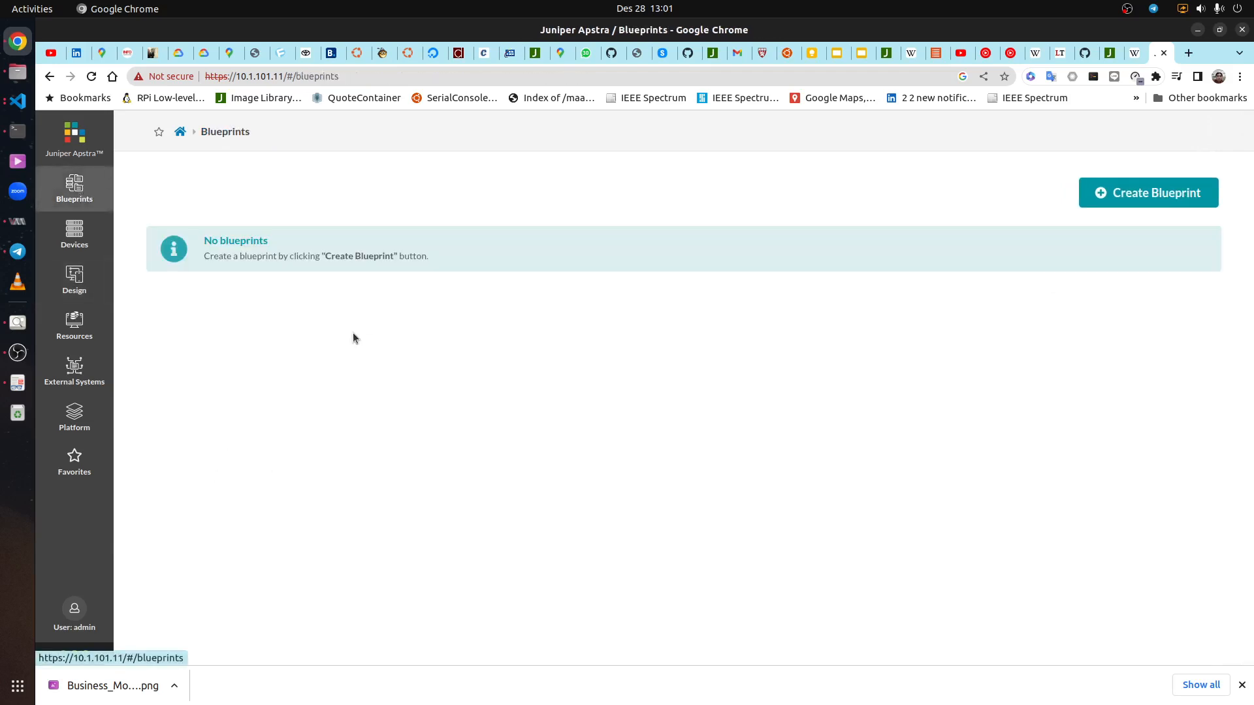
click(1147, 200)
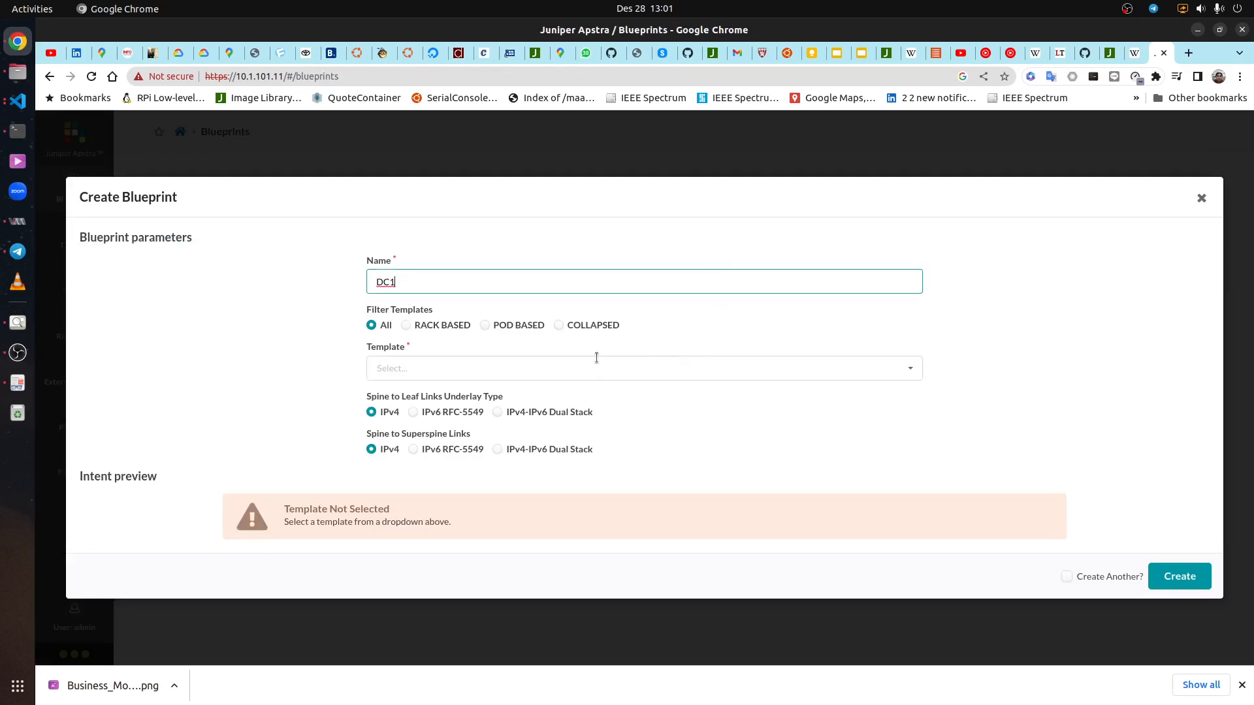
click(524, 367)
text(dc1)
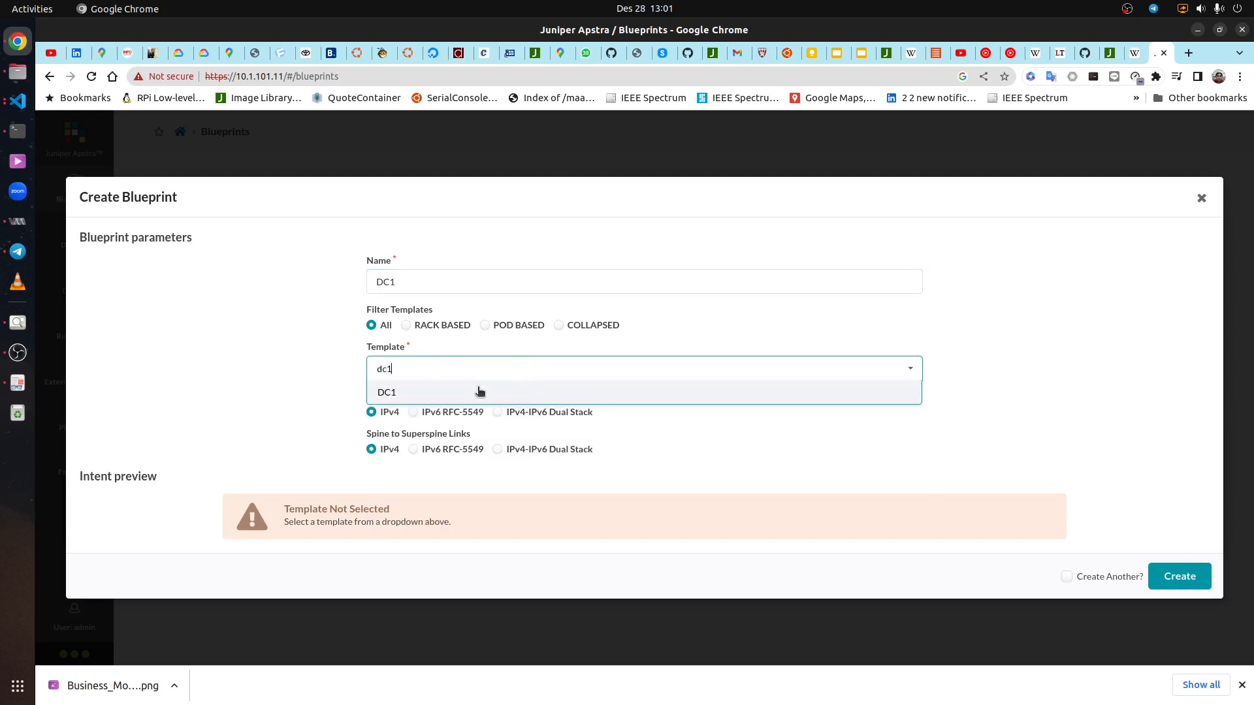
click(480, 392)
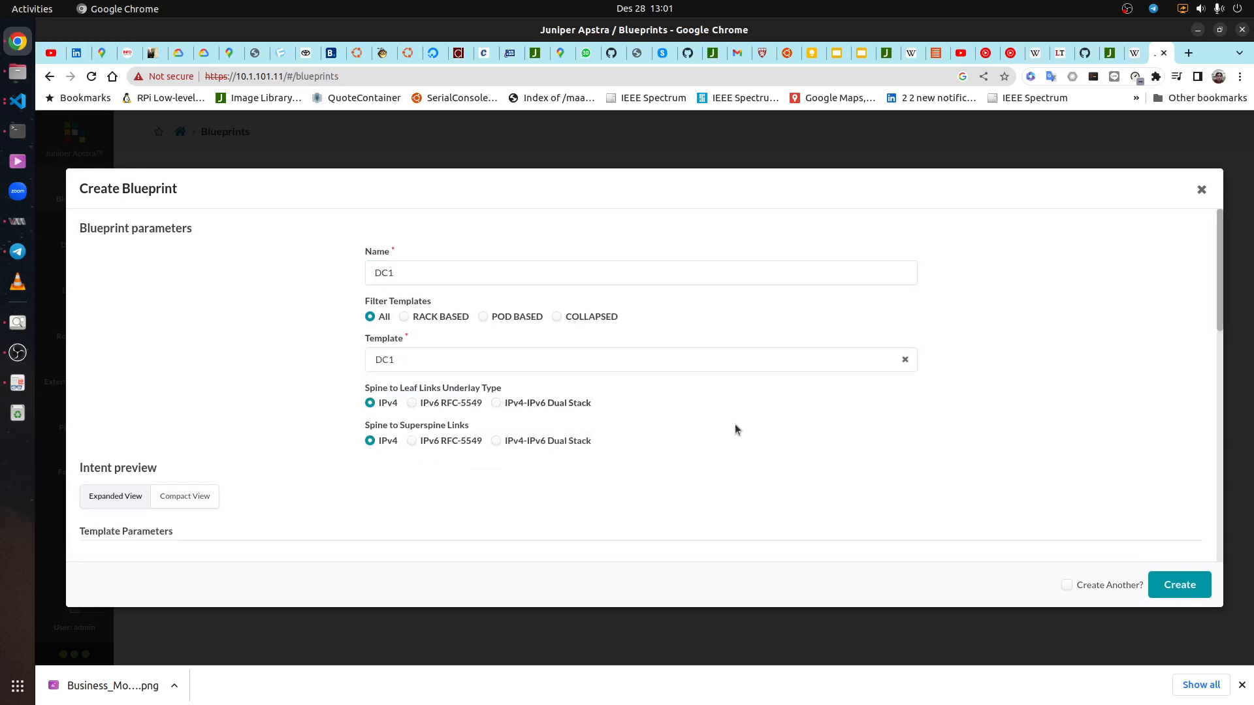
Set the spine to leaf links underlay type to IPv4-IPv6 Dual Stack, check the topology preview and create the blueprint
scroll(735, 429, down, 1)
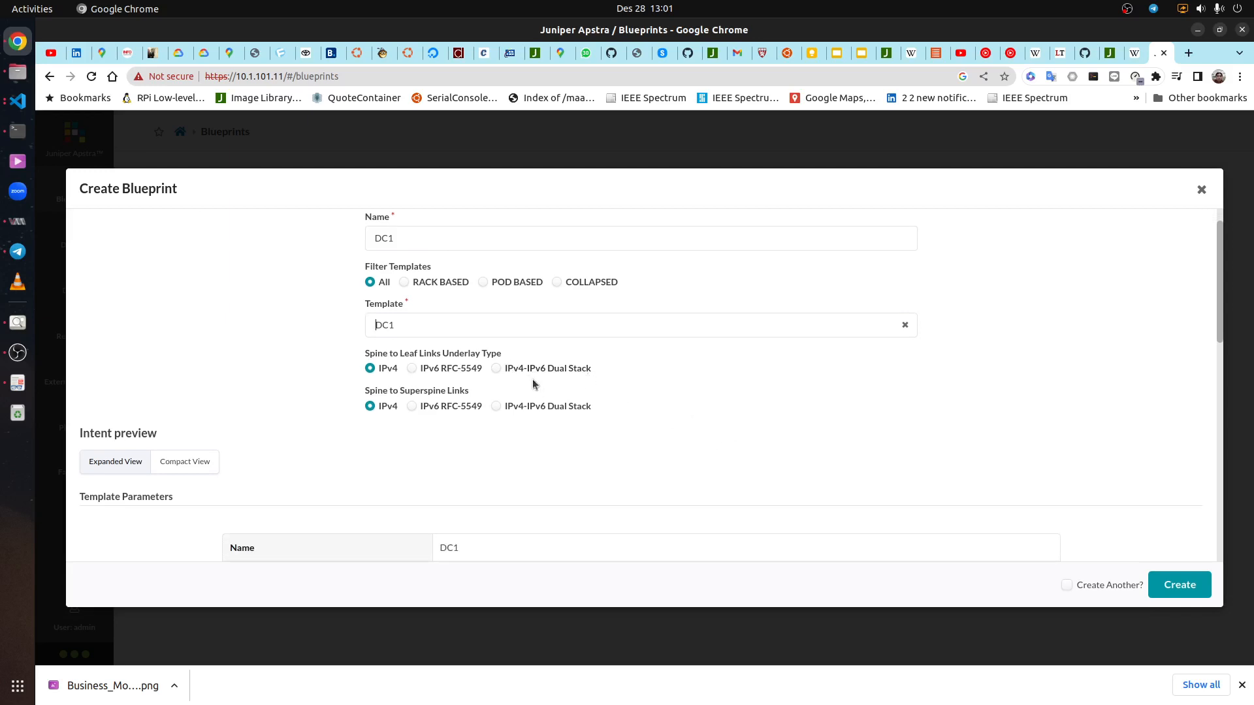
click(496, 369)
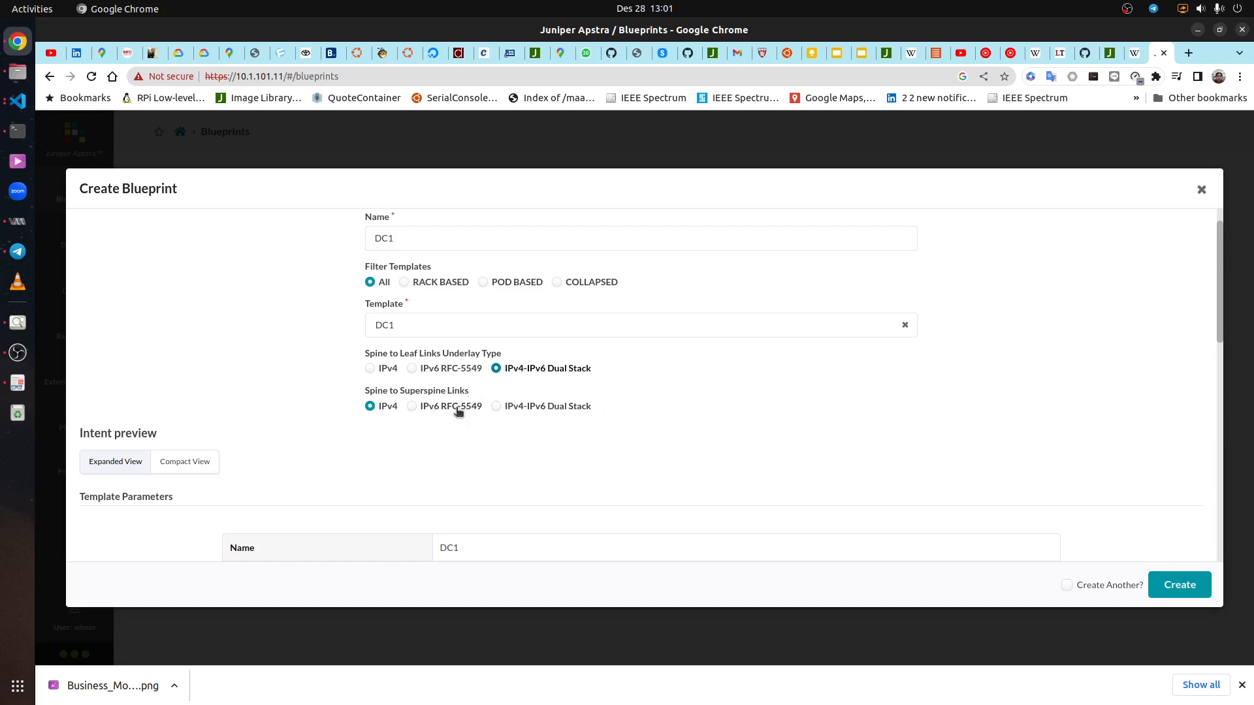
scroll(498, 386, down, 4)
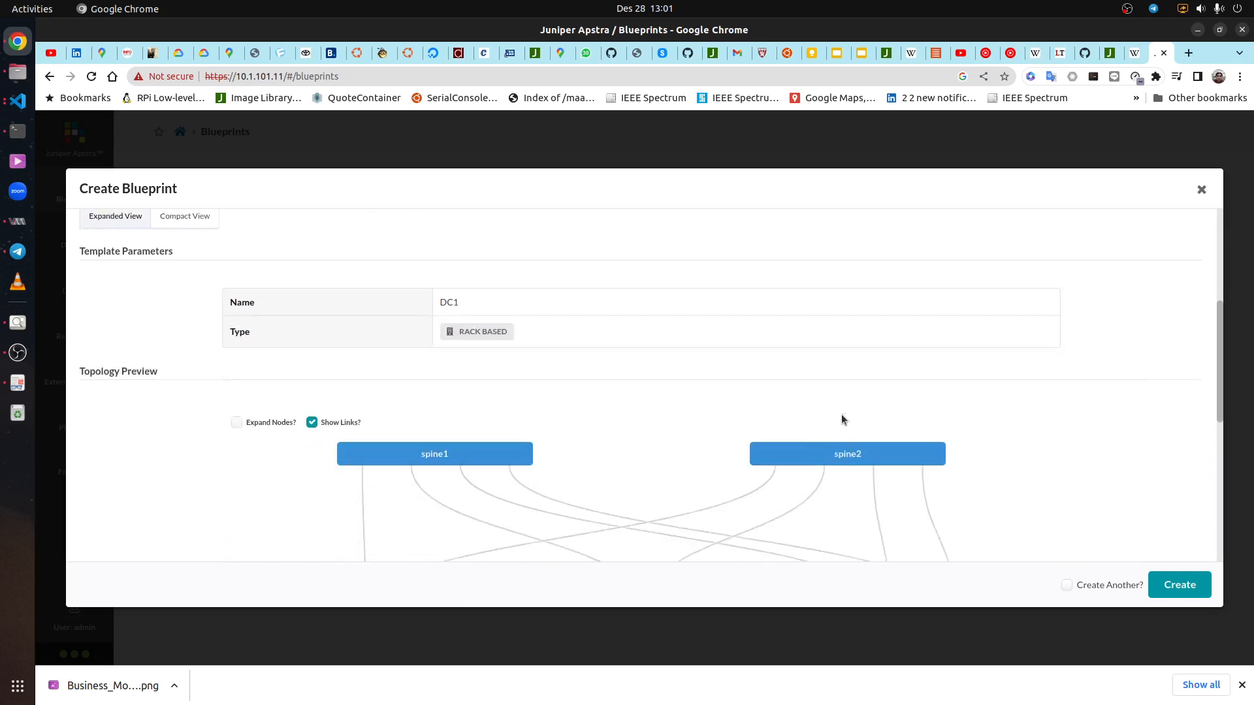
scroll(1141, 520, down, 5)
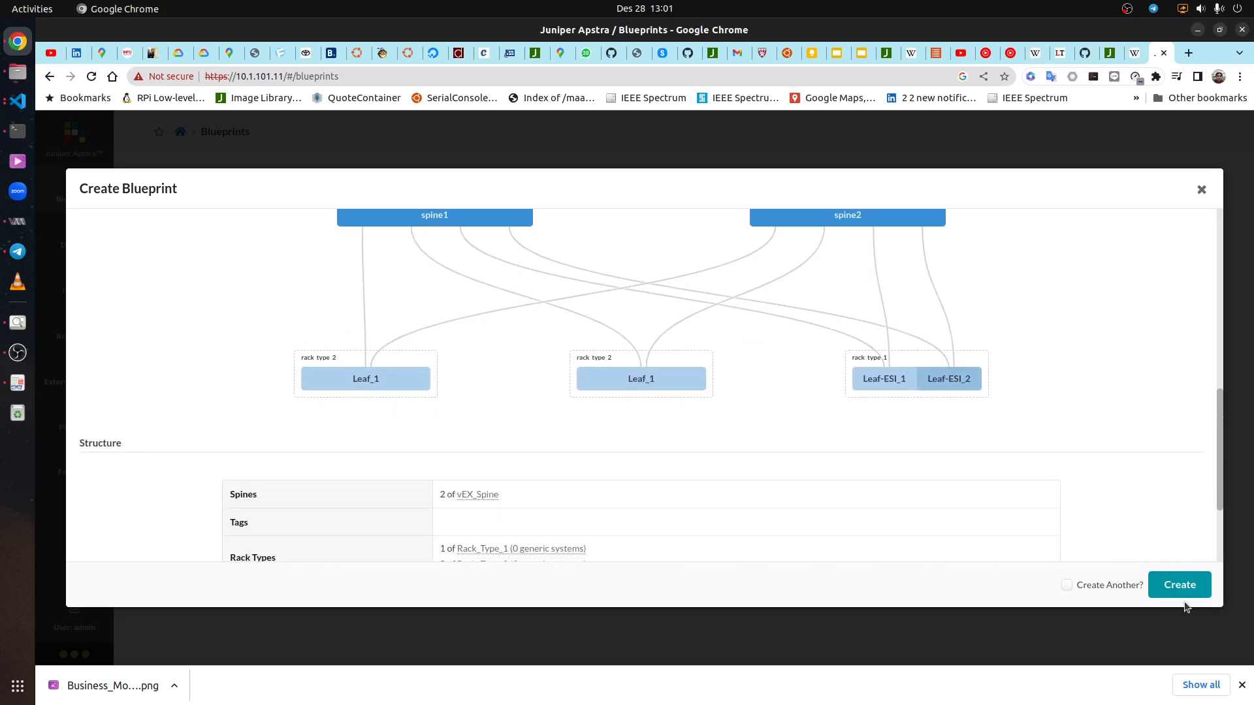
click(1179, 584)
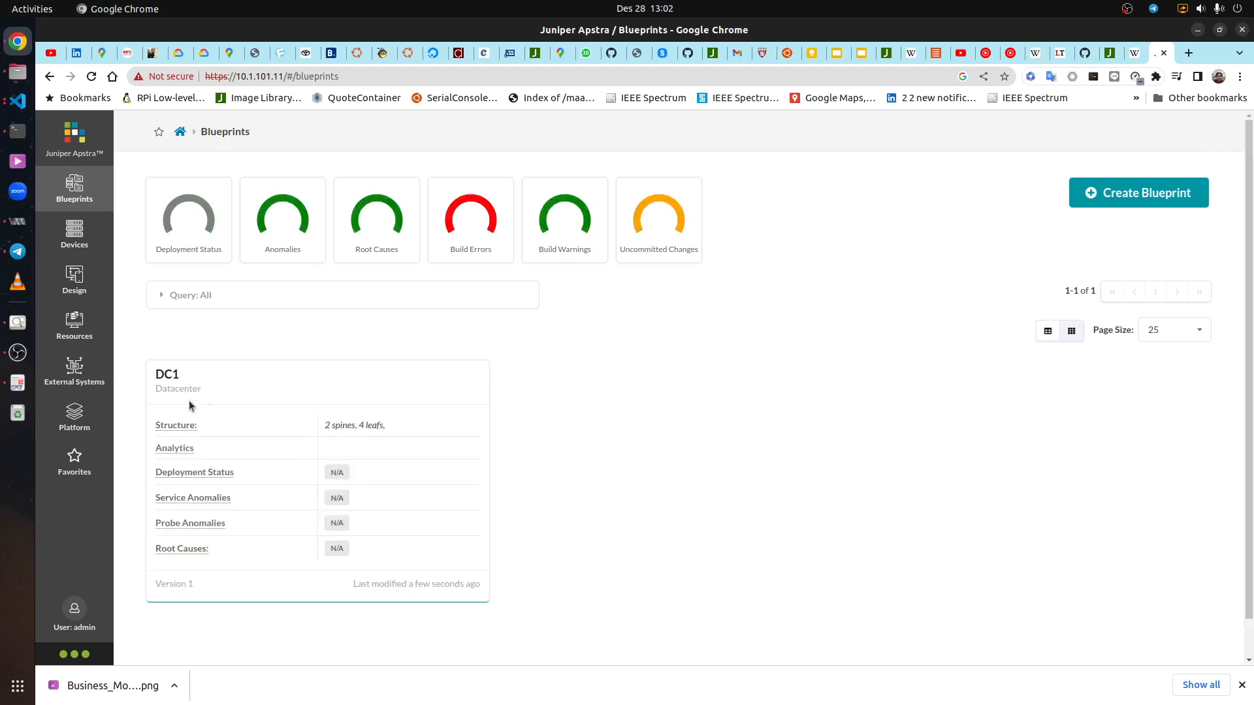
In the staged physical build of blueprint DC1, assign the Spine-ASN pool to the spine ASNs and save the assignment
click(172, 381)
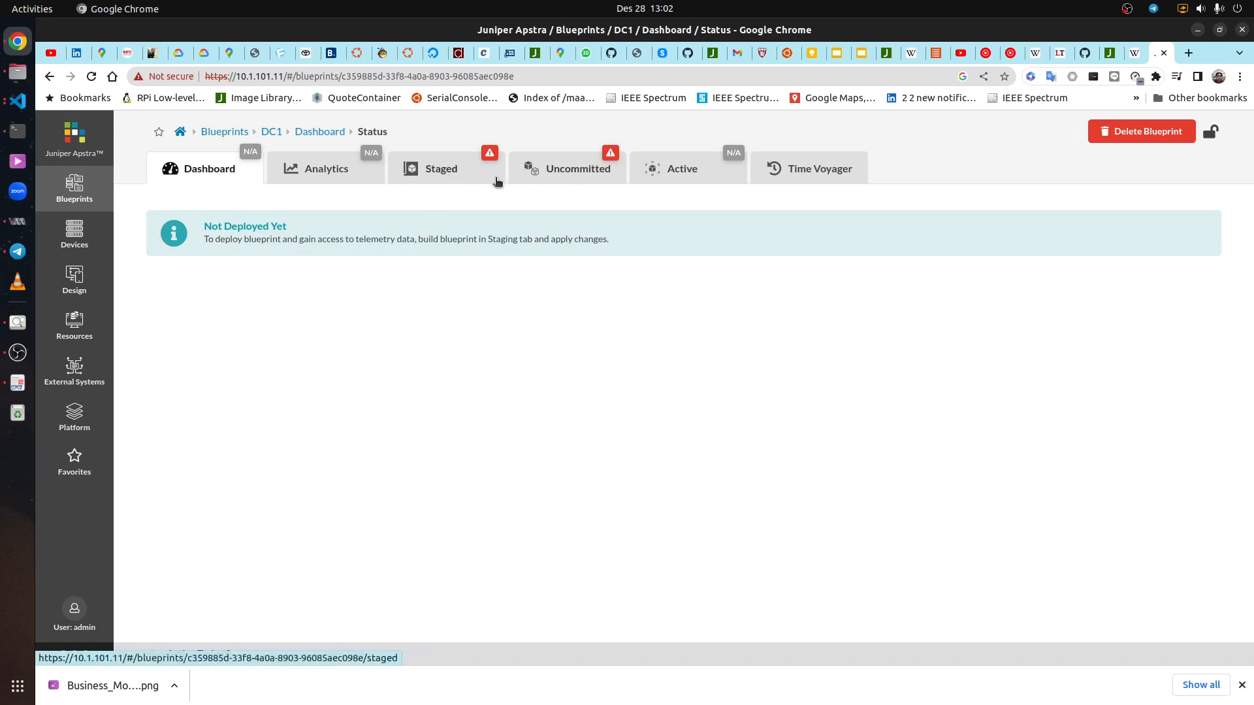
click(459, 173)
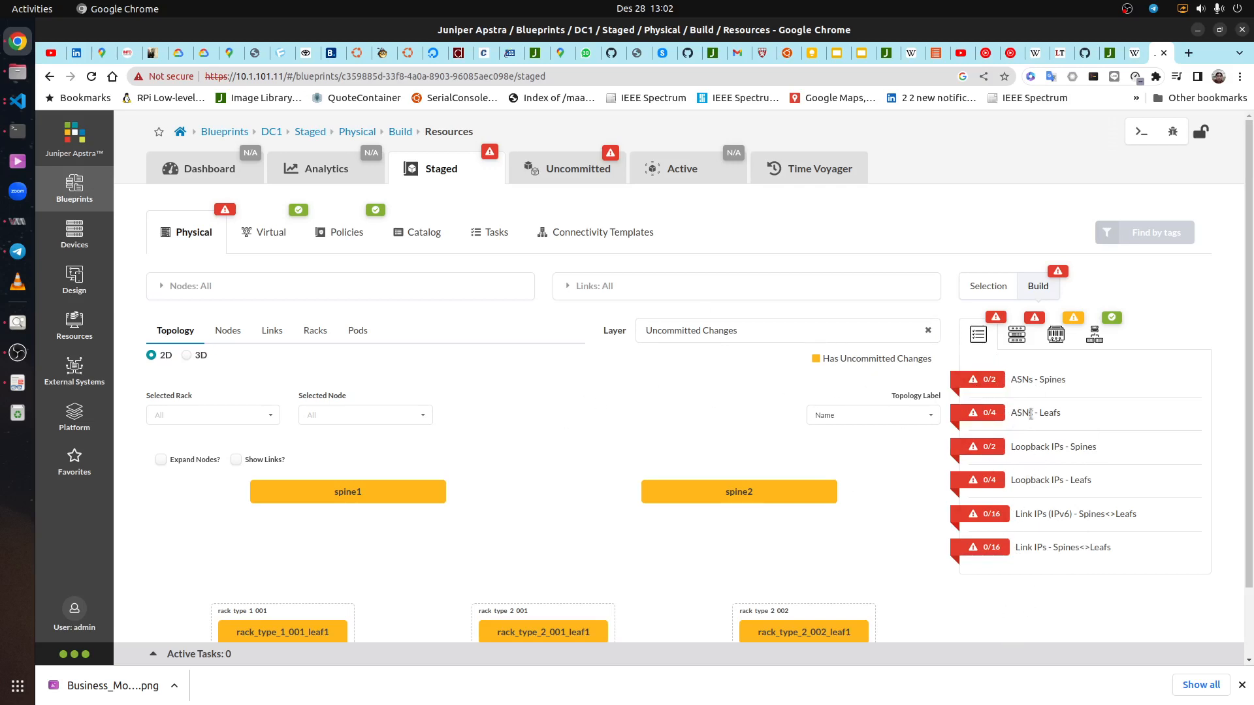
click(979, 382)
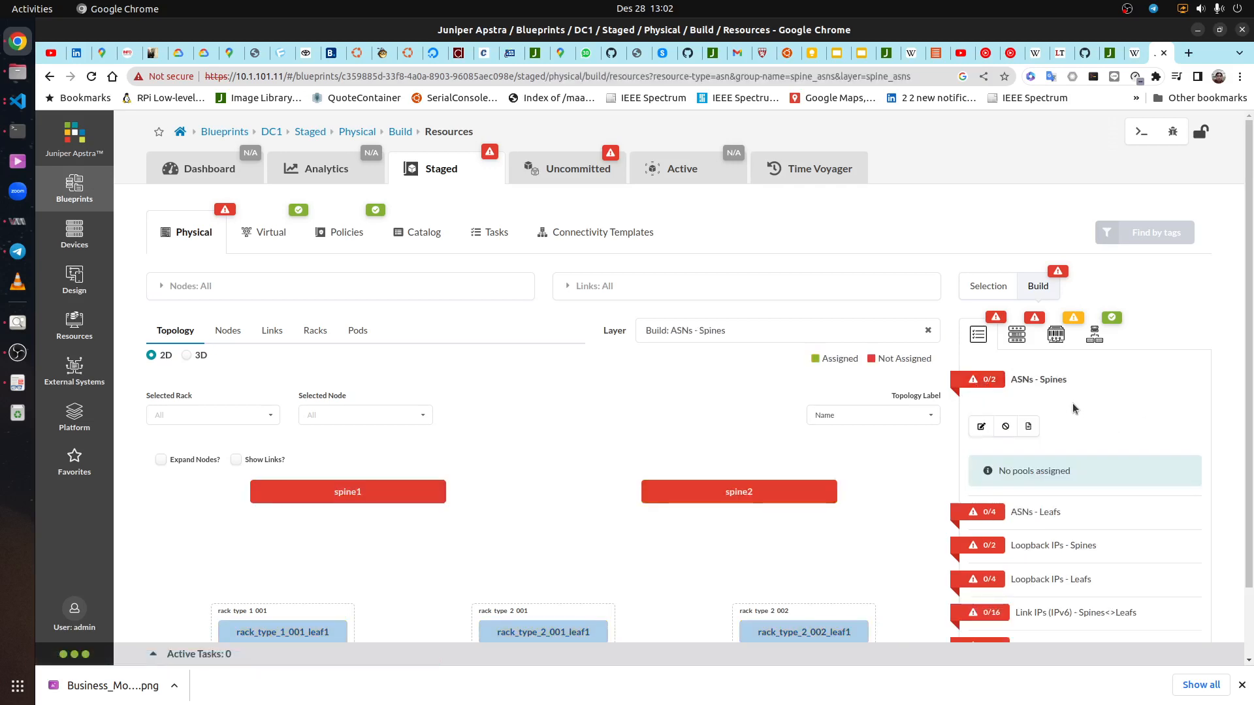
click(980, 426)
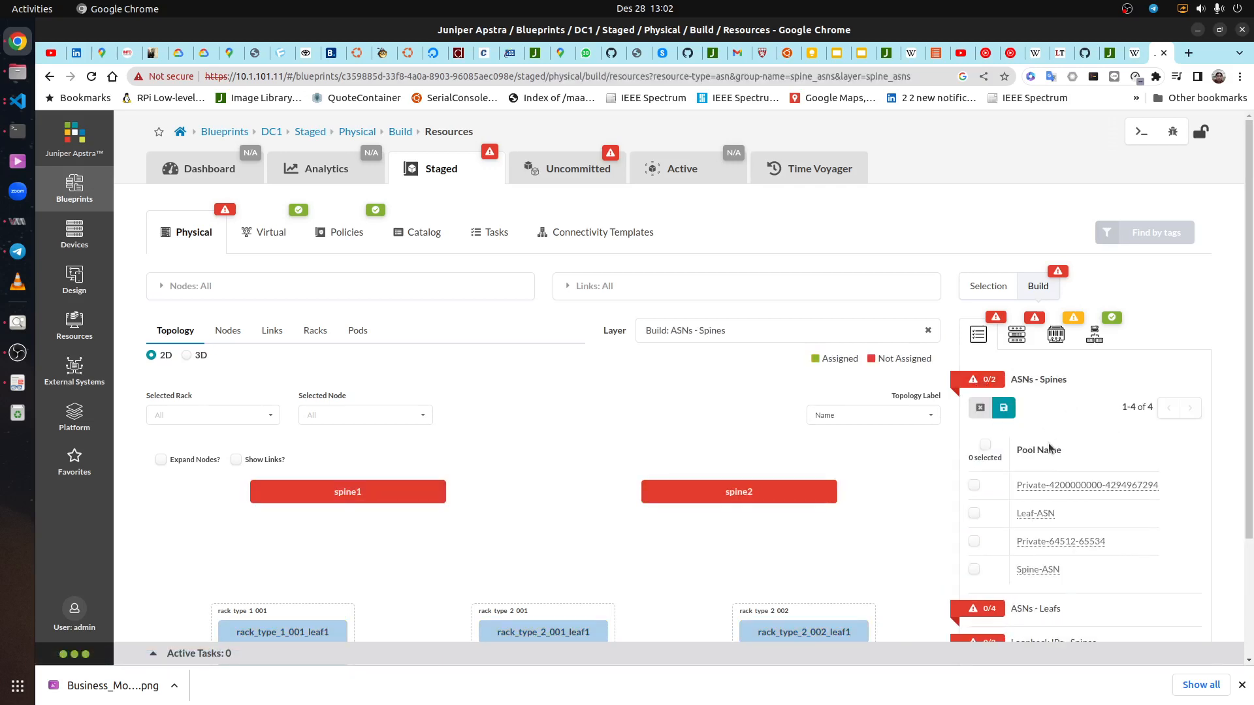
scroll(1027, 563, down, 1)
click(974, 534)
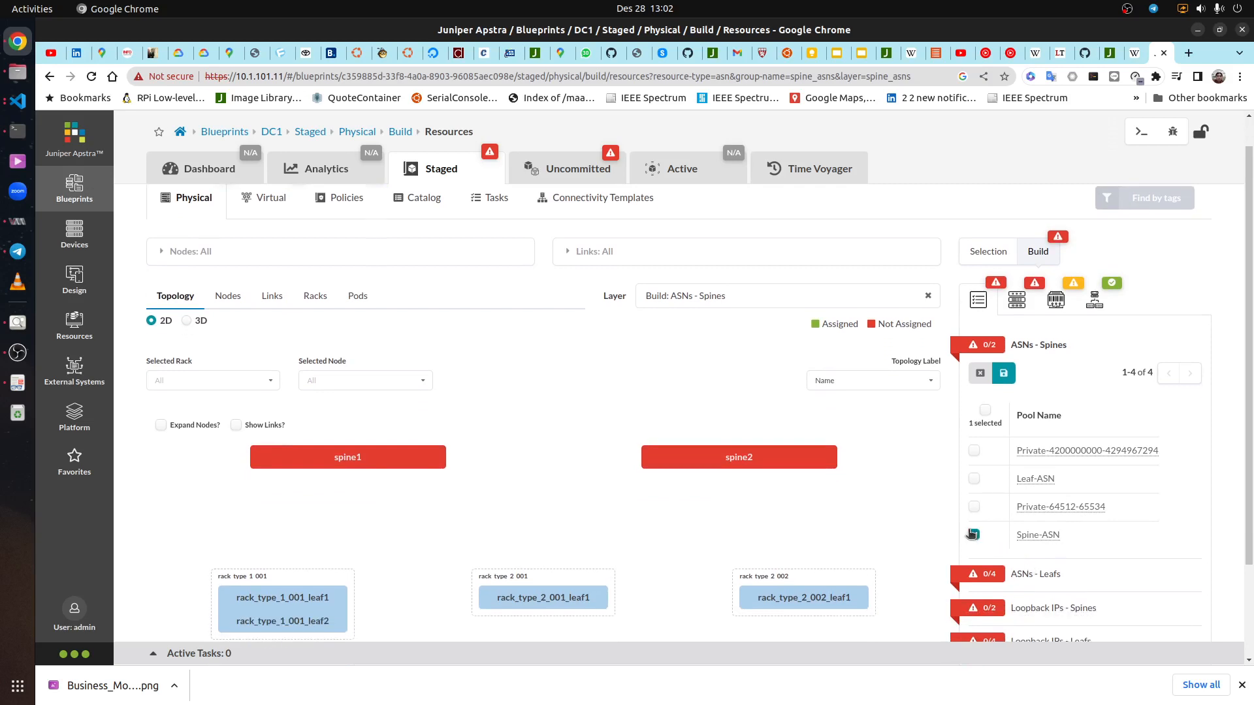
click(1004, 374)
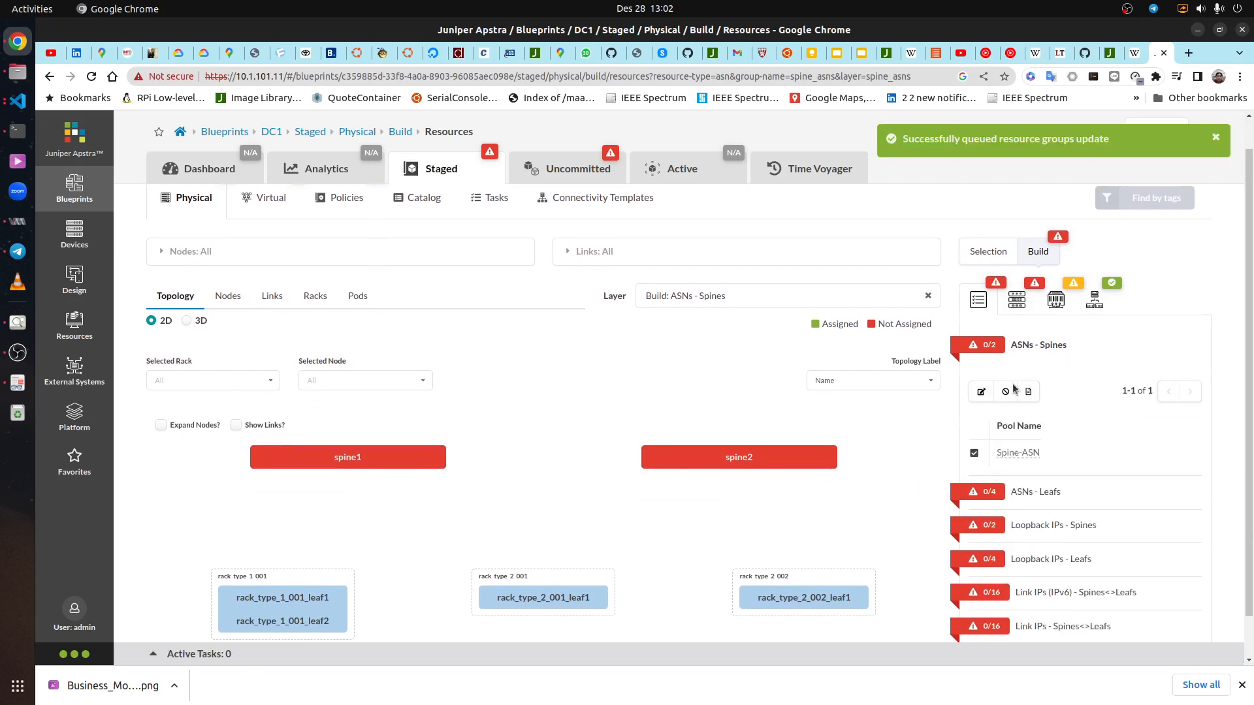
Assign the Leaf-ASN pool to the leaf ASNs and save the assignment
click(985, 495)
click(981, 425)
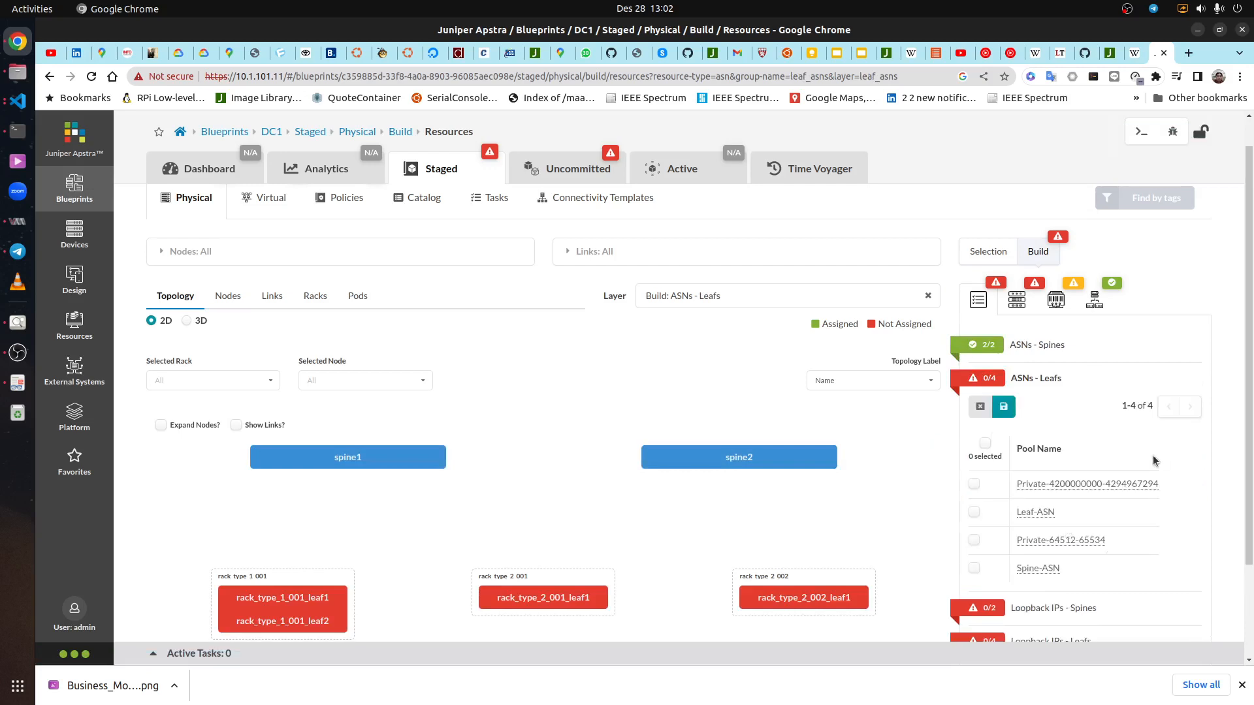
scroll(1071, 561, down, 3)
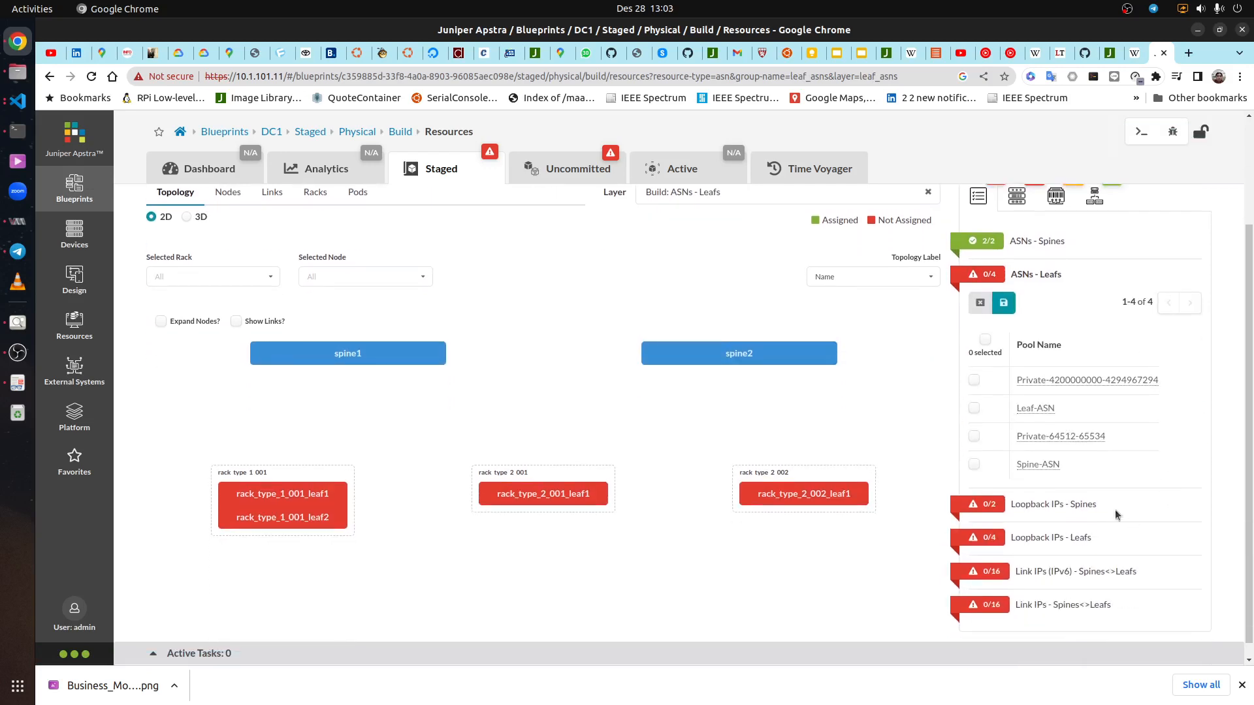
click(976, 408)
click(1003, 304)
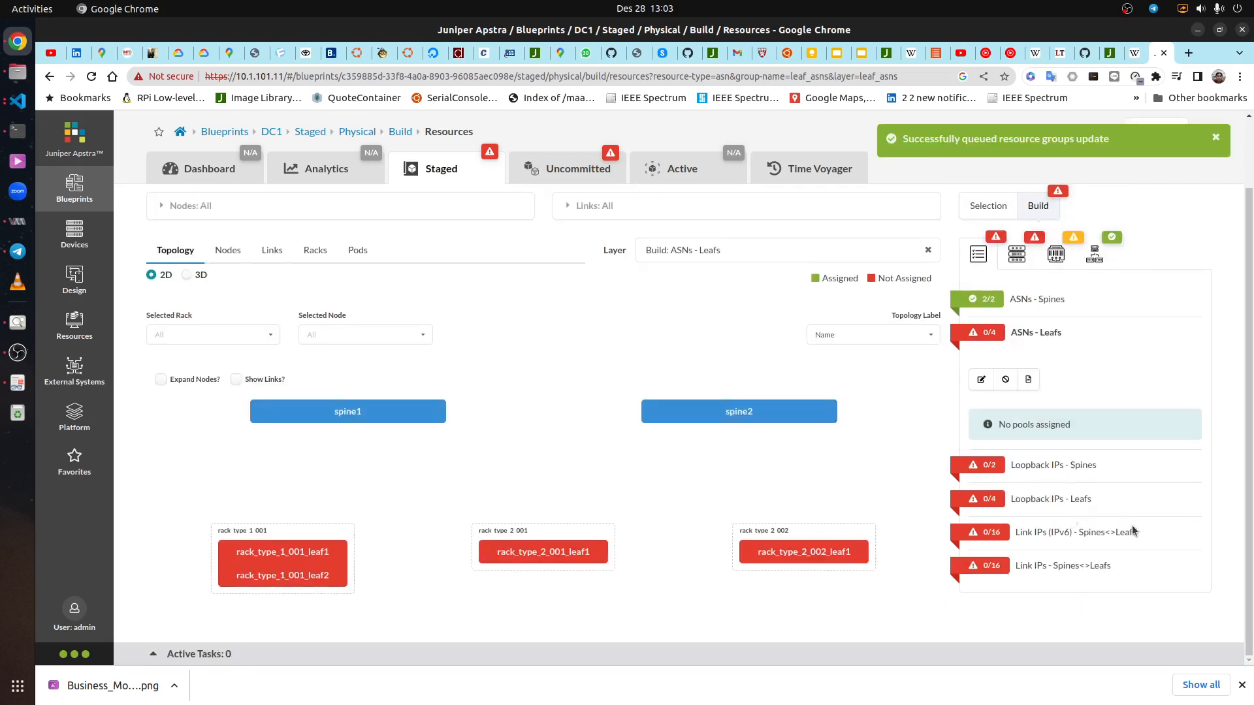
Assign the Spine-Loopback pool to the spine loopback IPs and save it
click(996, 487)
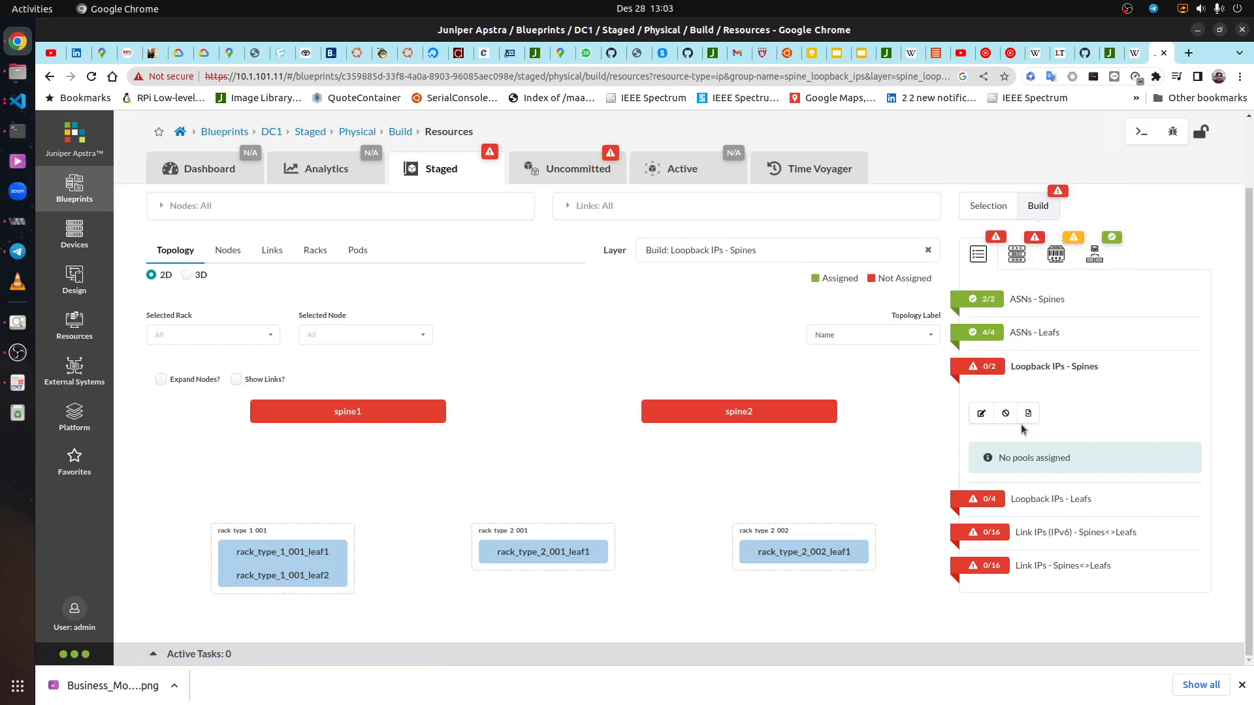
click(981, 412)
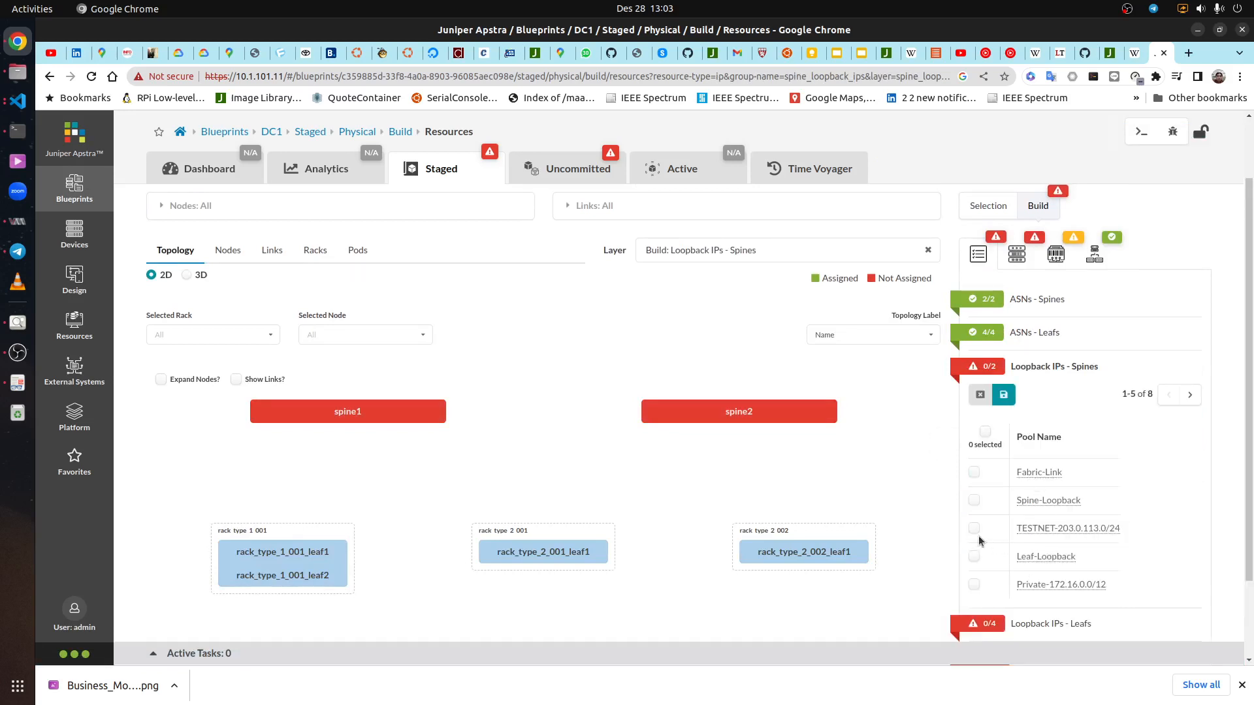
click(973, 501)
click(1004, 395)
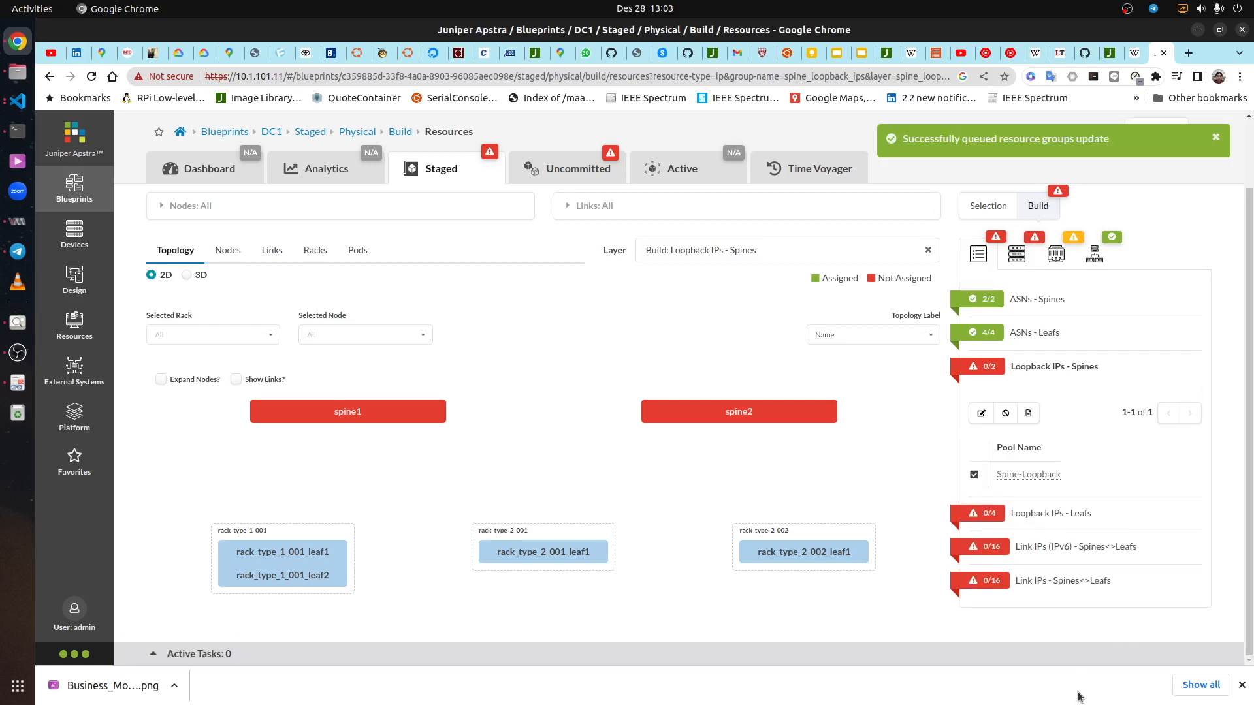
Assign the Leaf-Loopback pool to the leaf loopback IPs and save it
click(989, 514)
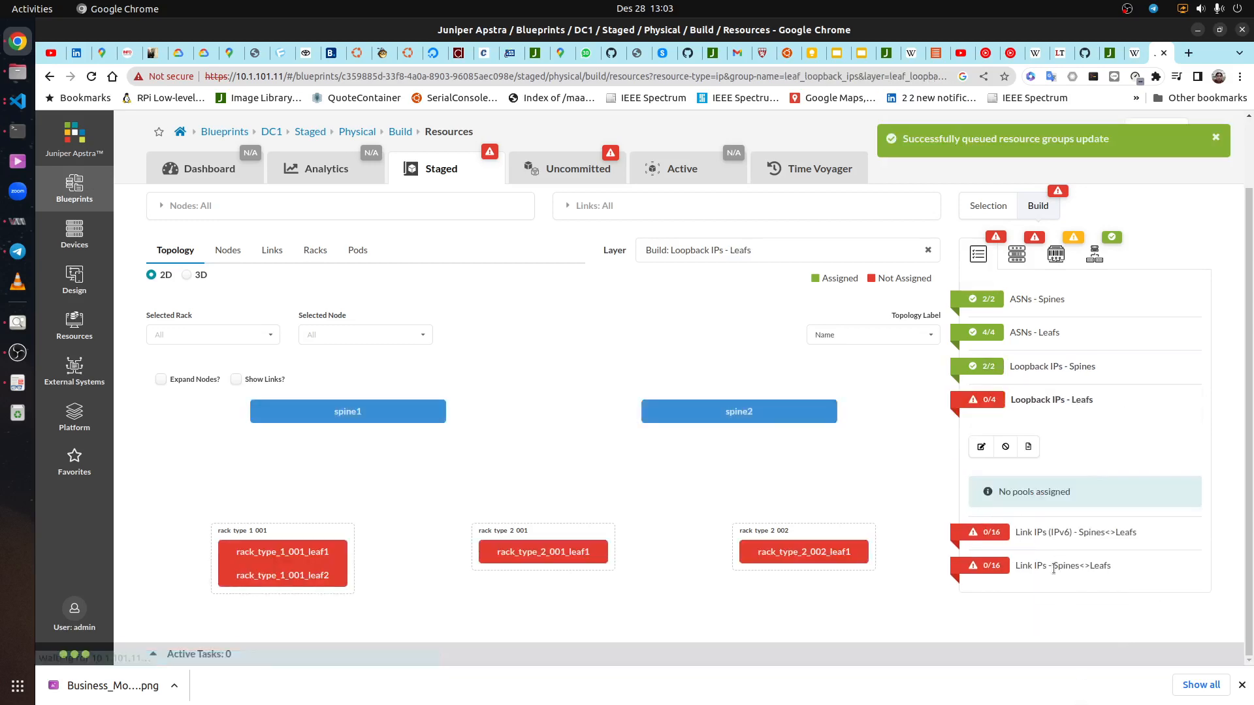
click(984, 447)
scroll(989, 519, down, 3)
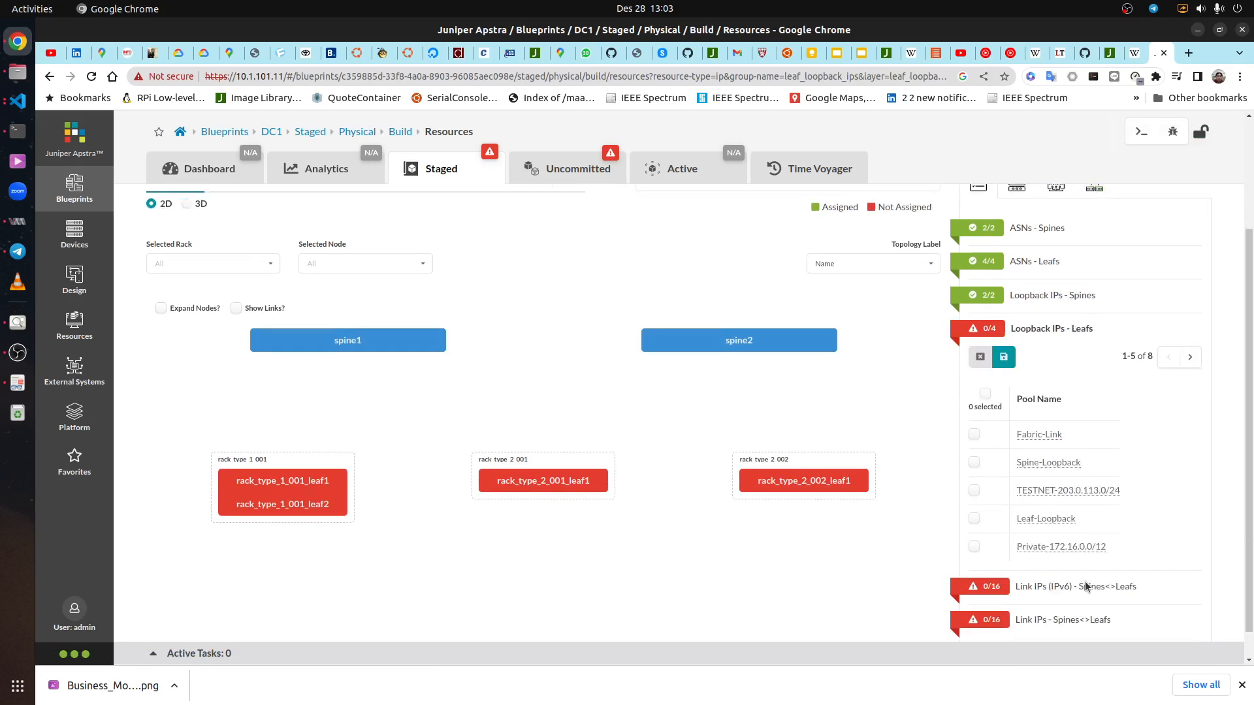
click(1006, 321)
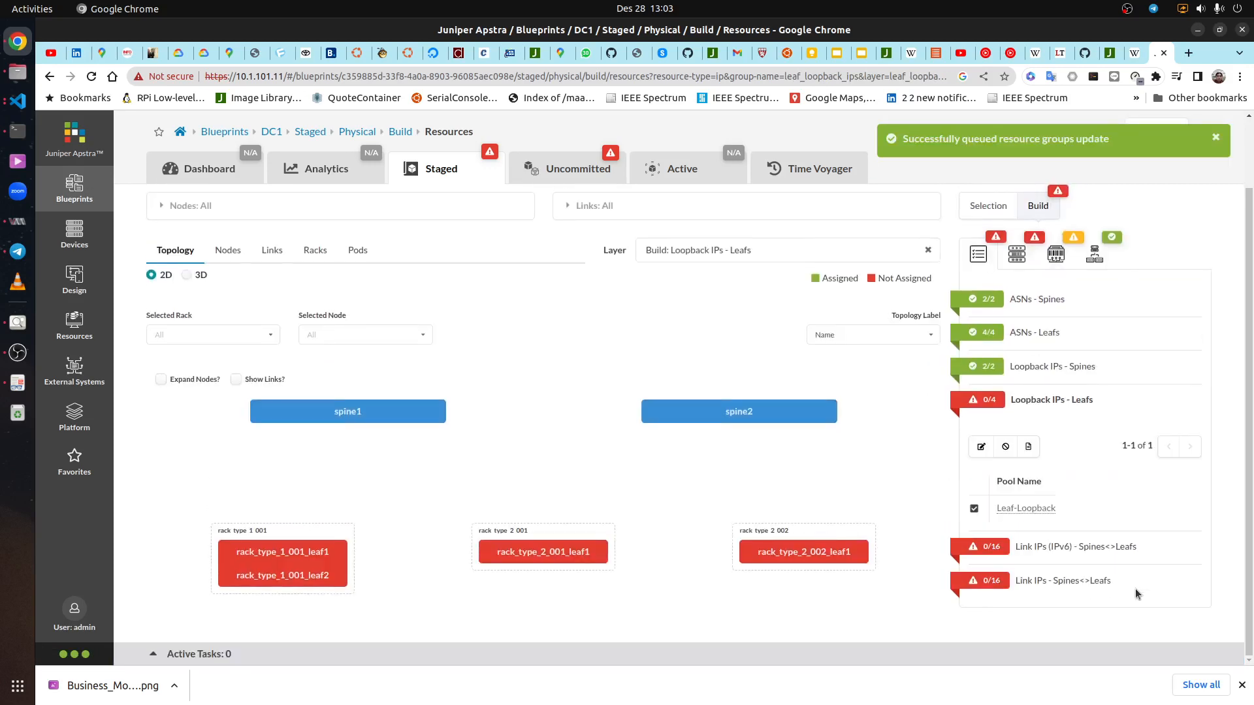
Assign the Fabric-Link pool to the IPv6 link IPs between spines and leafs and save the assignment
click(993, 551)
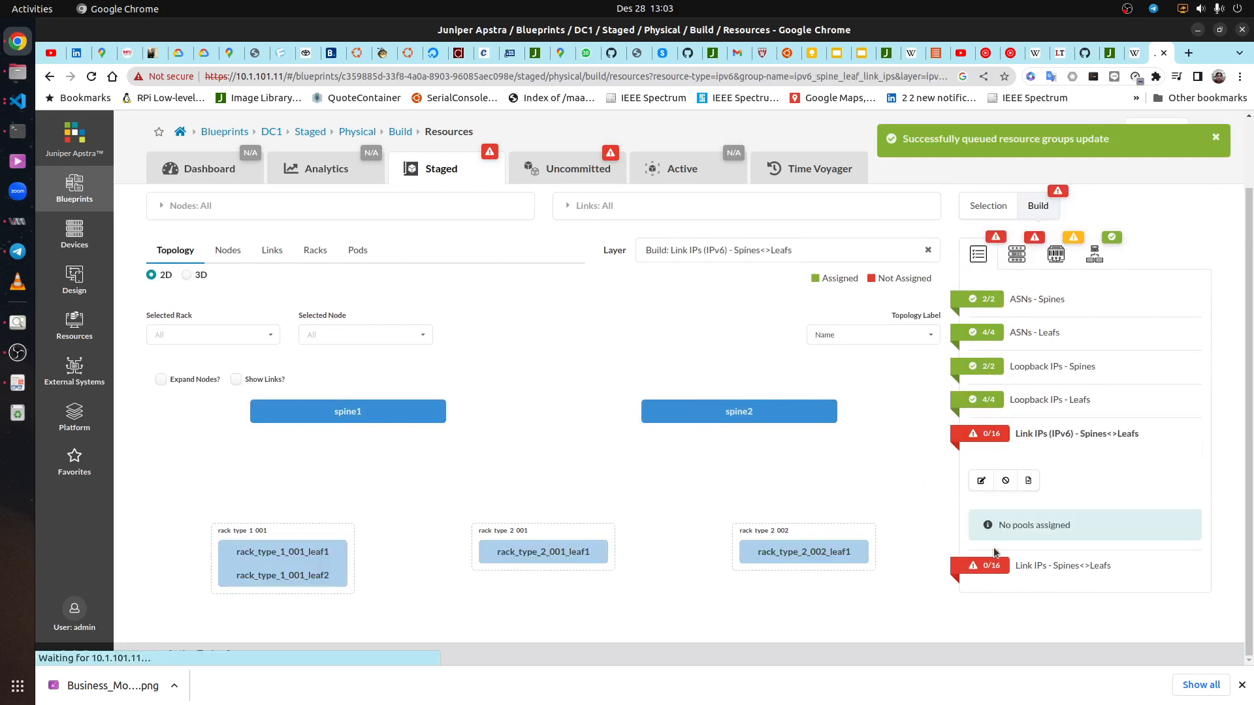
click(982, 481)
scroll(1162, 578, down, 2)
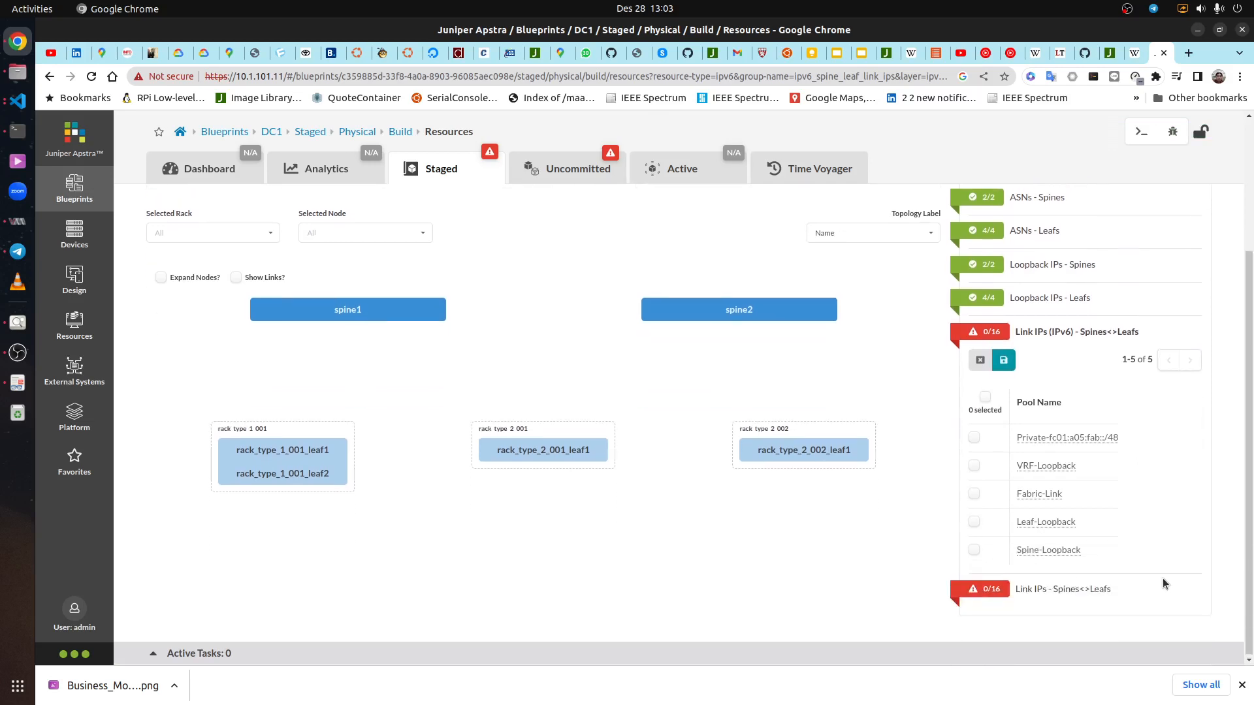
click(973, 493)
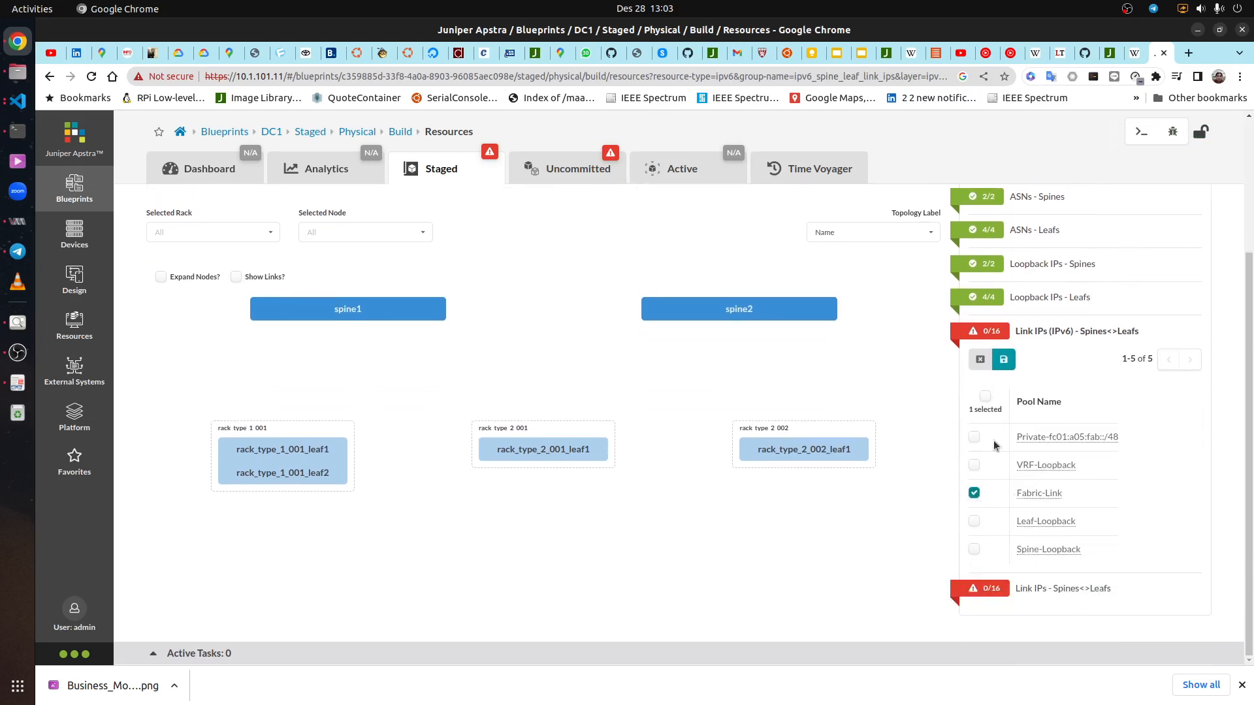
click(1004, 359)
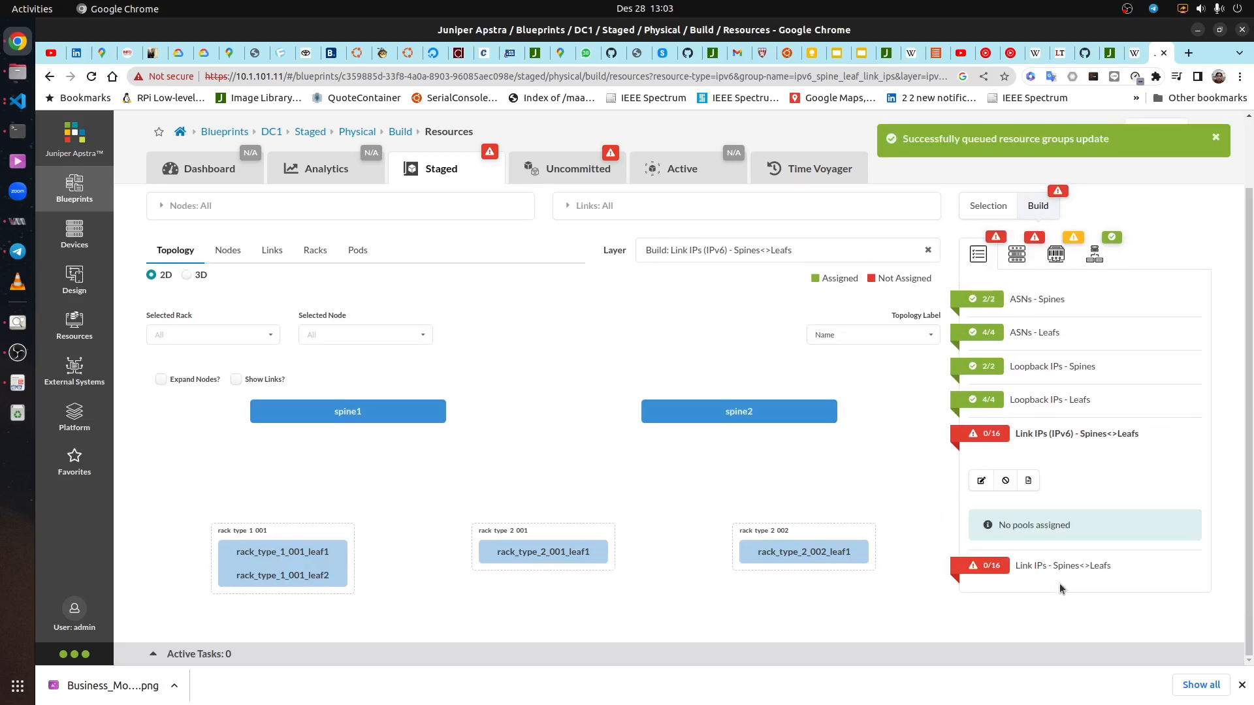
Assign the Fabric-Link pool to the non-IPv6 Link IPs - Spines<>Leafs group and save the assignment
click(1015, 587)
click(981, 513)
scroll(1022, 562, down, 3)
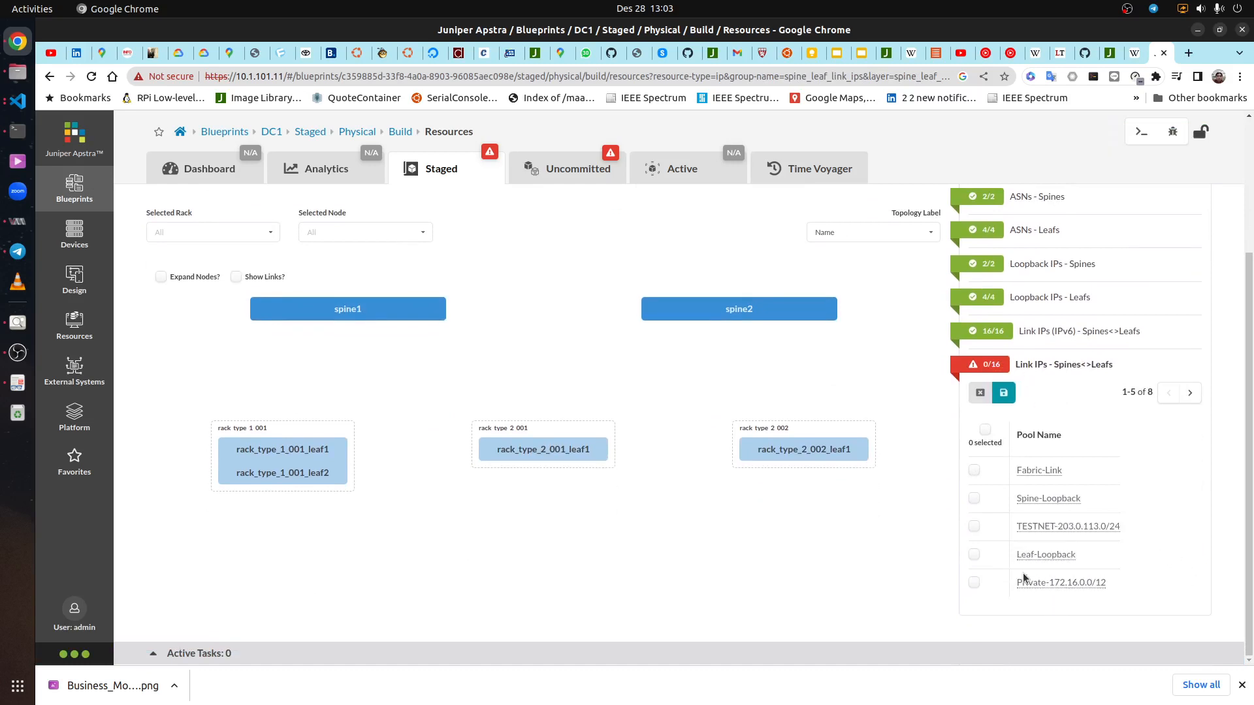
click(974, 470)
click(1003, 392)
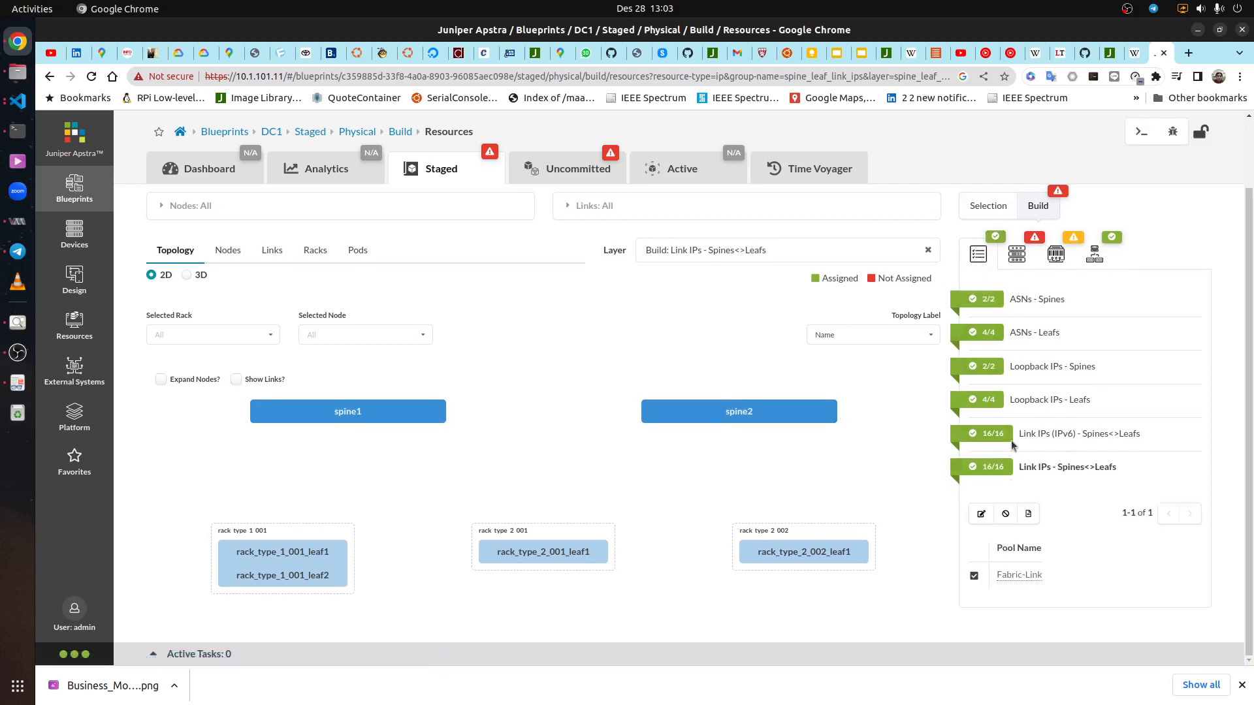
In the device profiles, assign the vEX_Spine interface map to both spine1 and spine2 and update the assignments
click(1025, 261)
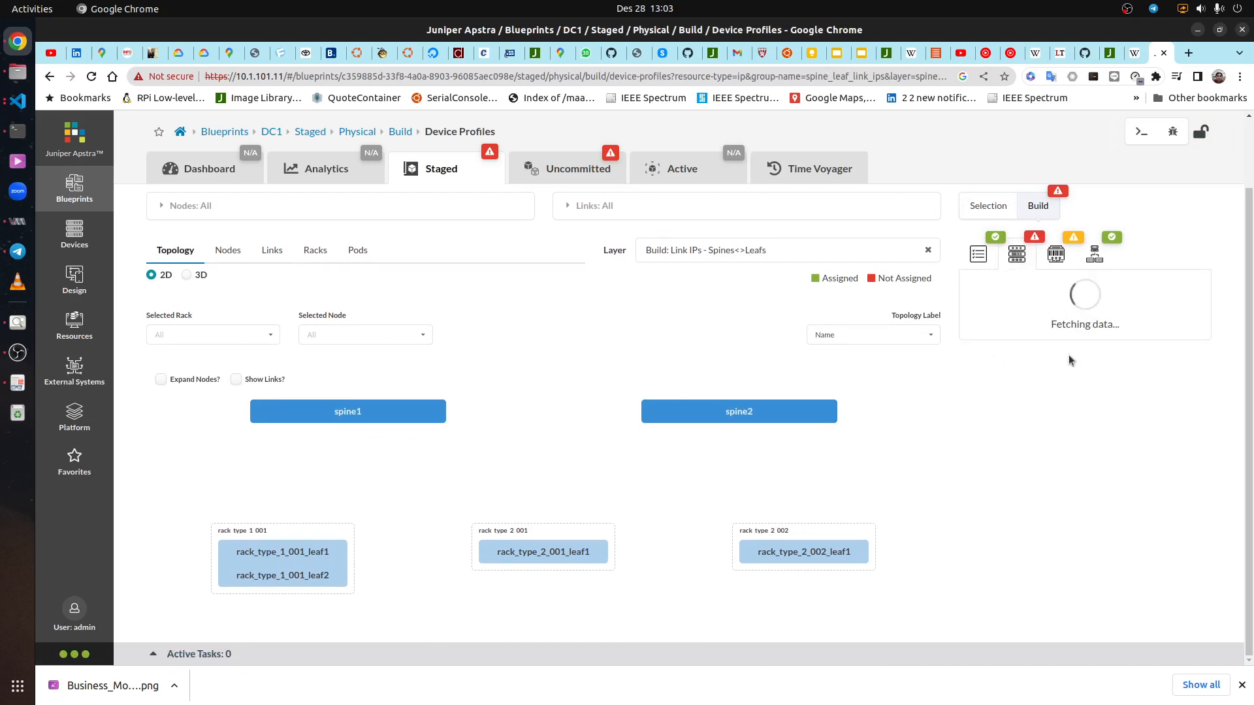
click(978, 254)
click(1011, 258)
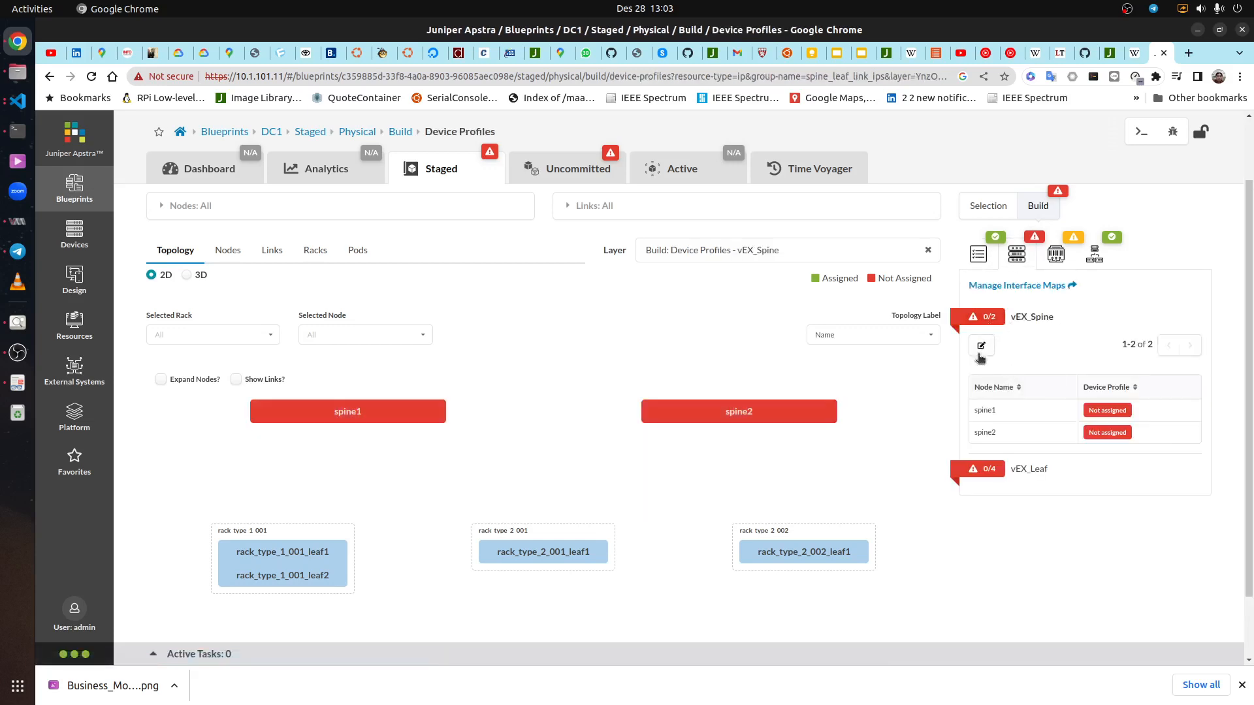
click(981, 348)
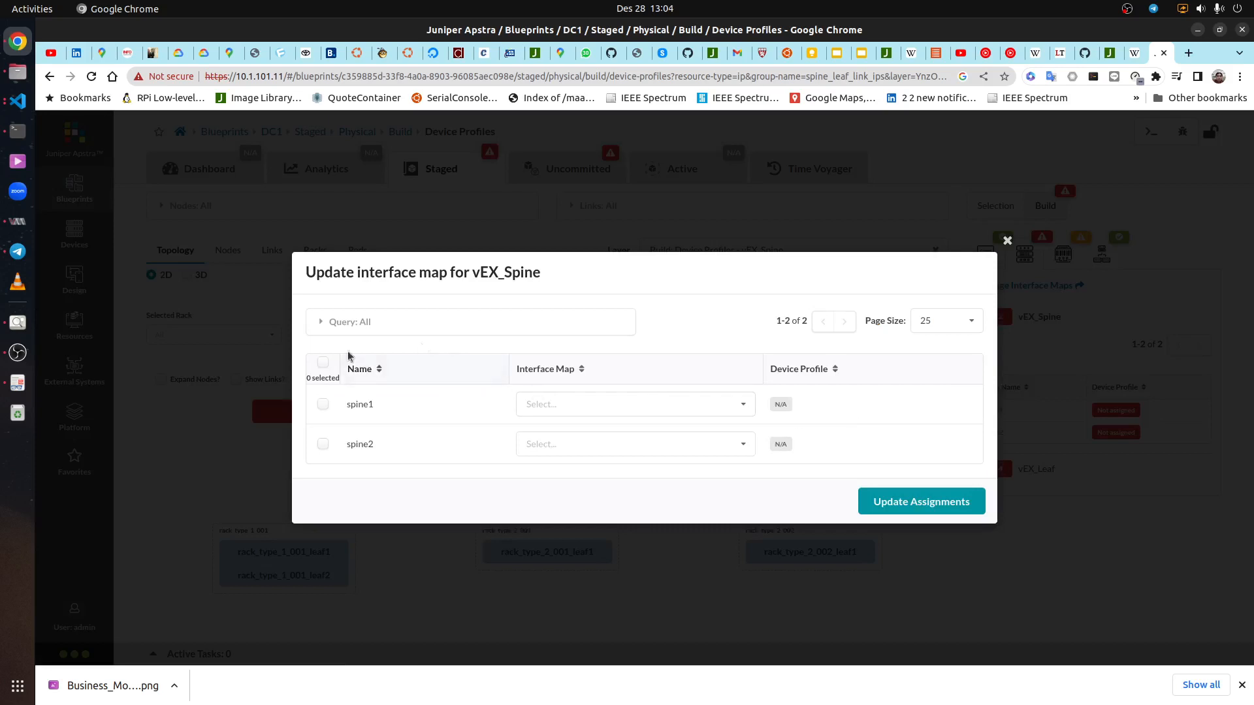
click(322, 361)
click(413, 357)
click(418, 372)
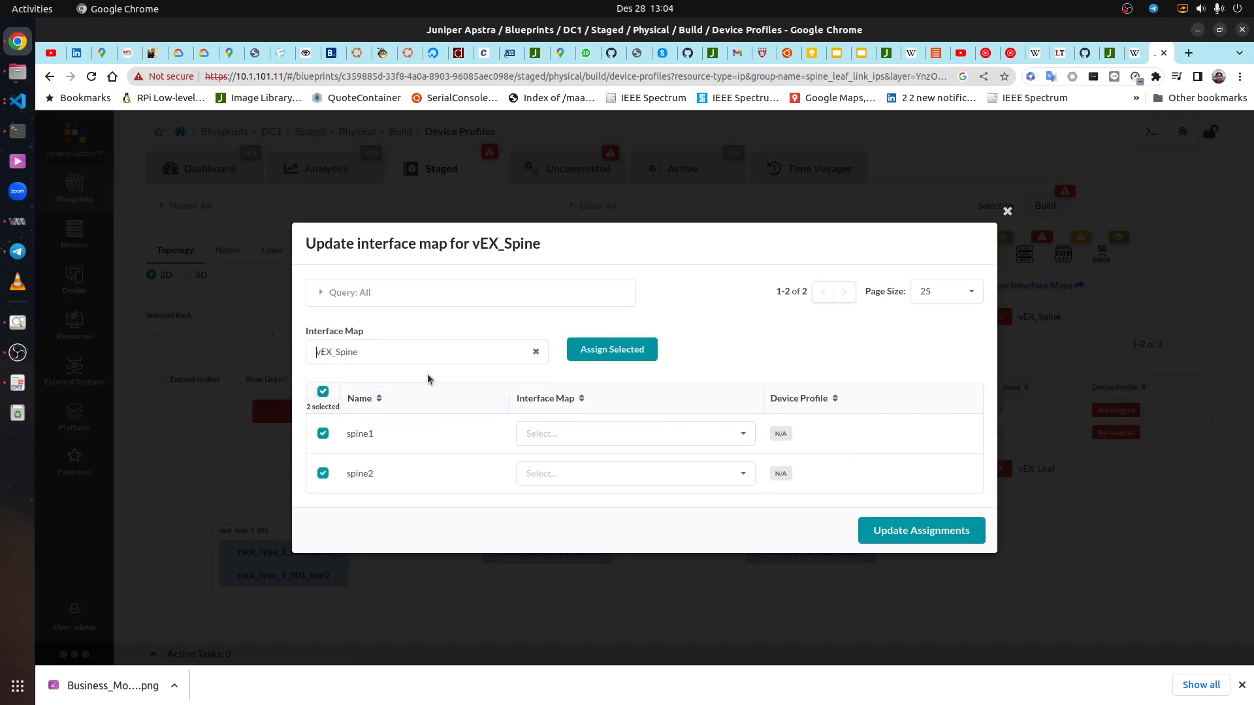
click(607, 353)
click(907, 496)
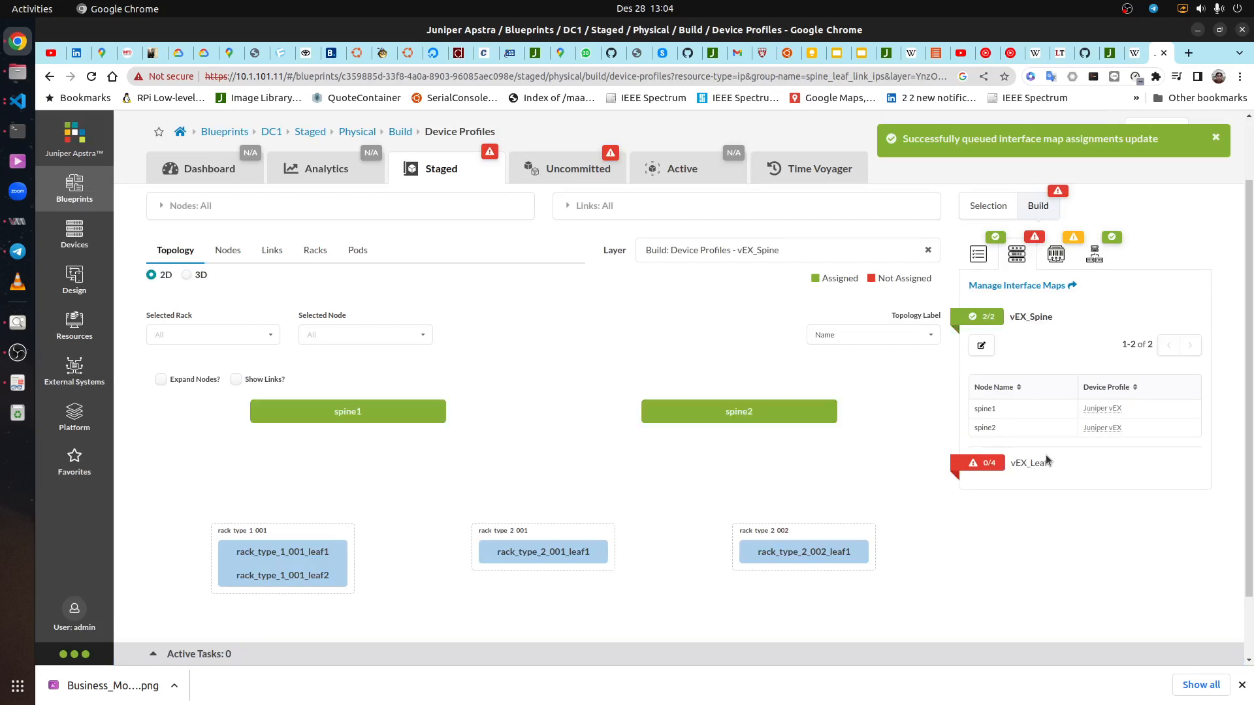
Assign the vEX_Leaf interface map to all four leaf nodes and update the assignments
click(999, 463)
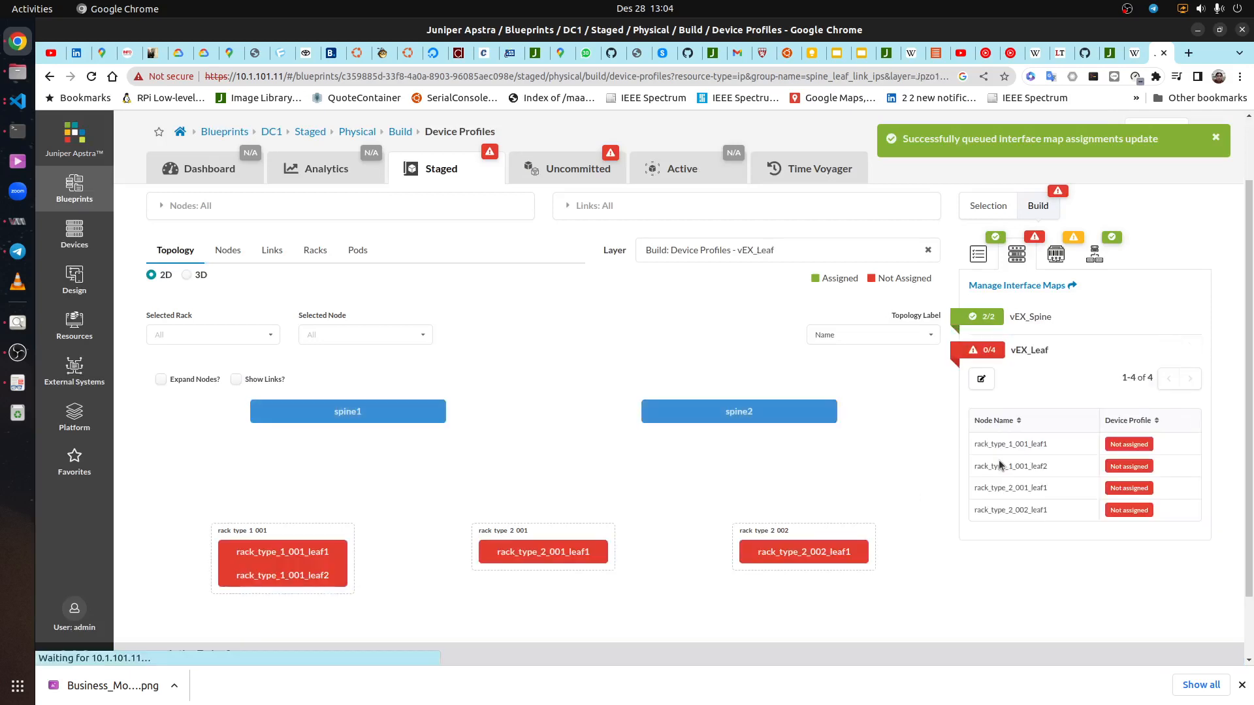
click(980, 380)
click(323, 326)
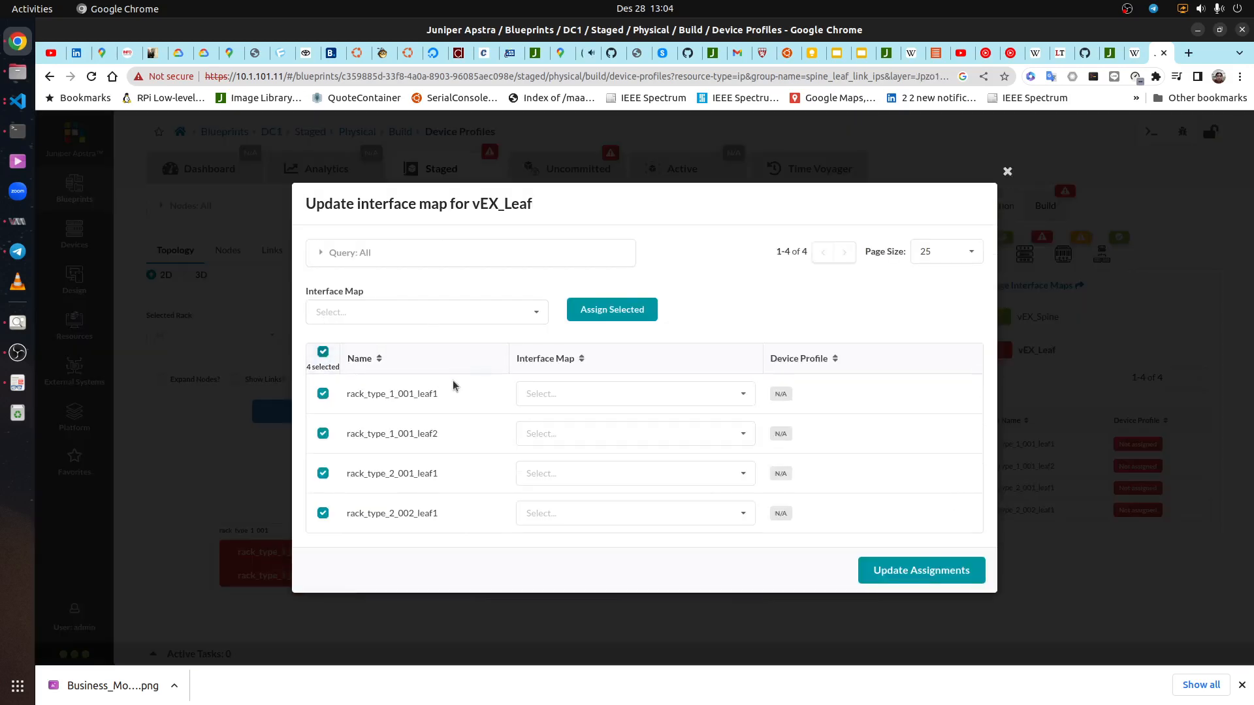
click(422, 313)
click(422, 341)
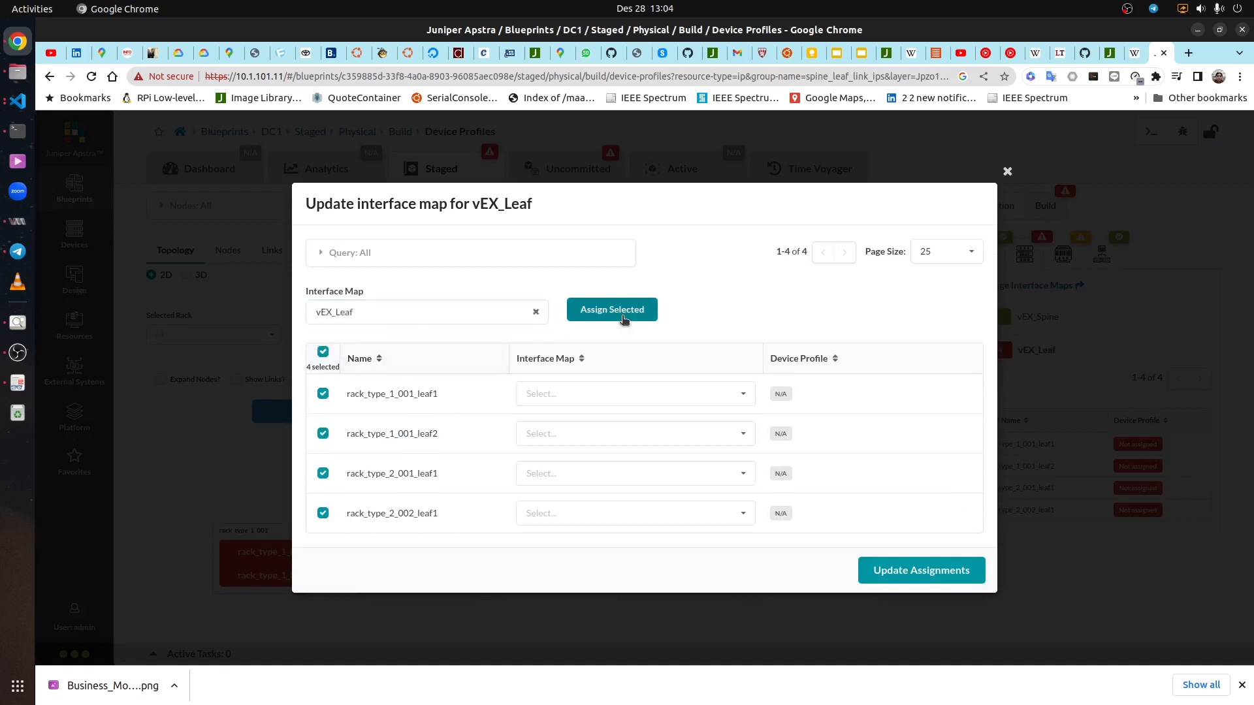
click(624, 314)
click(971, 577)
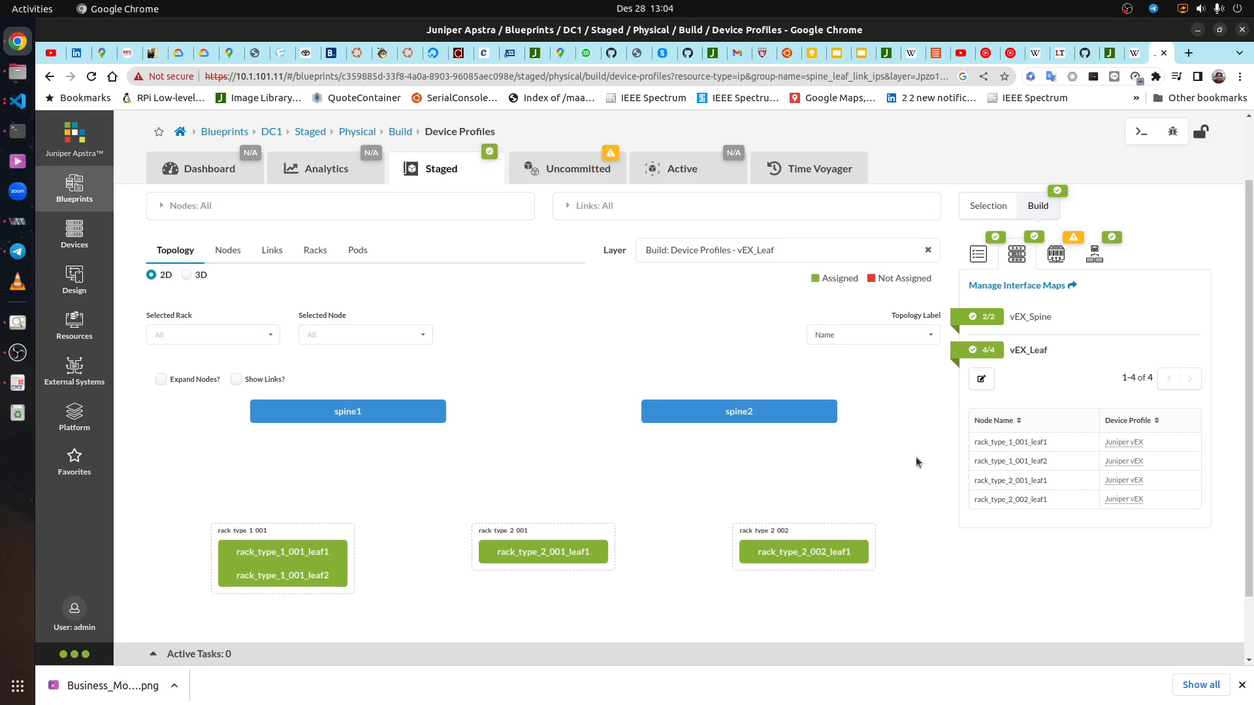
Show the blueprint's system ID assignments and check the list of managed devices
click(1066, 255)
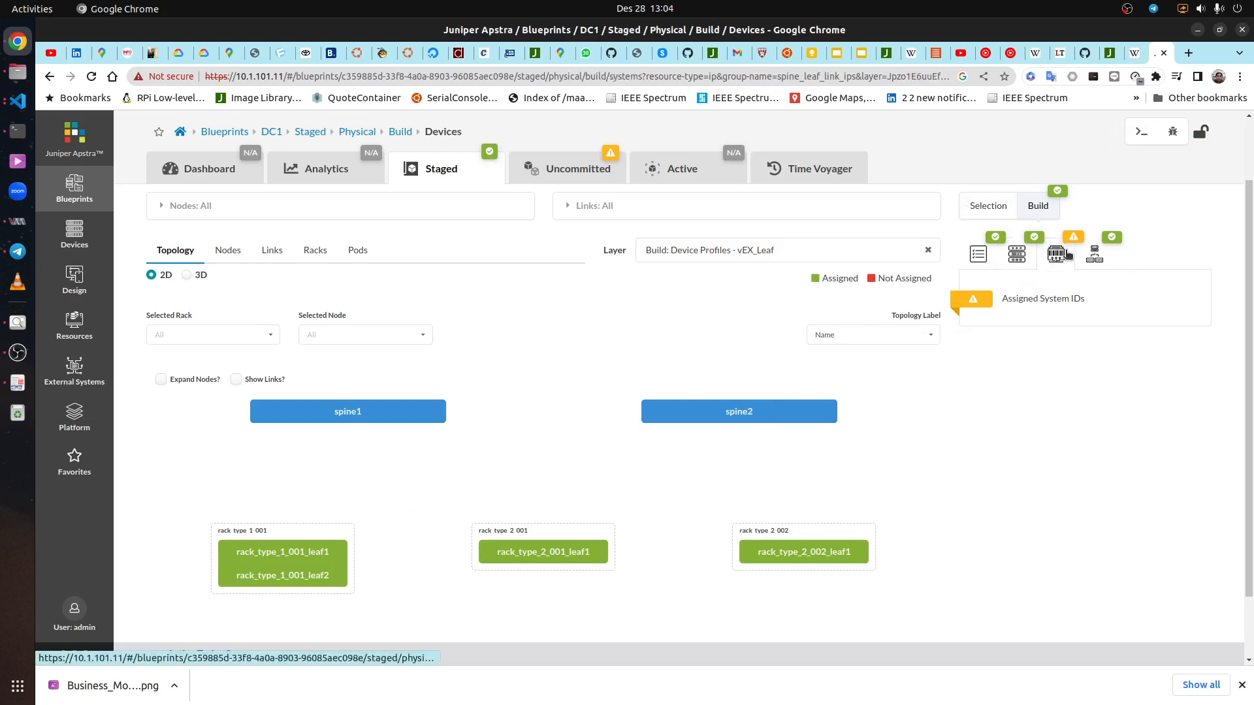
click(990, 305)
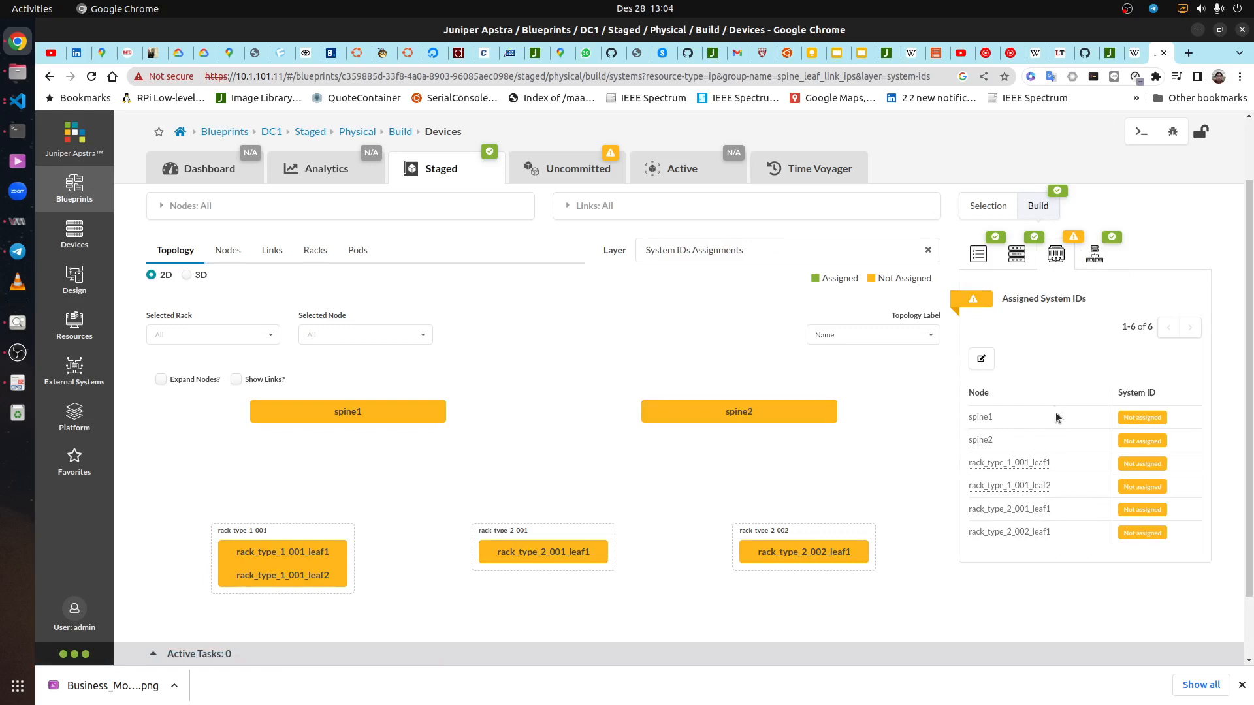
mouse_move(92, 251)
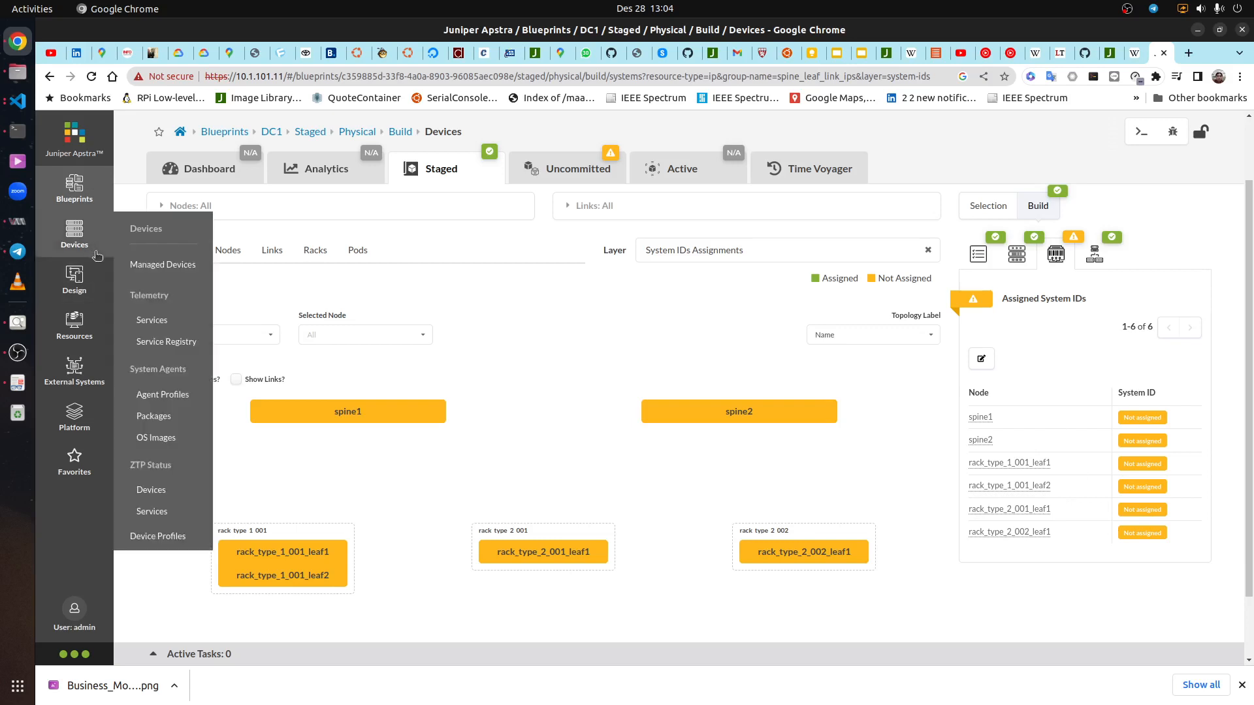
click(189, 262)
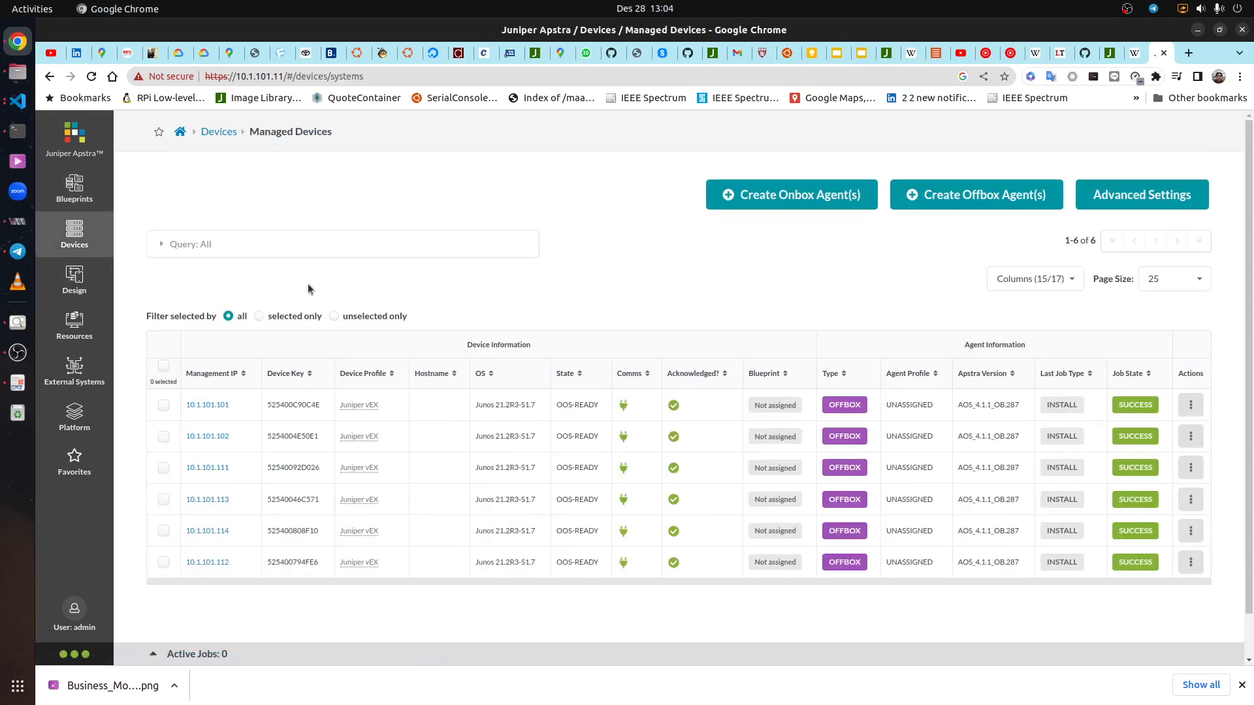
Return to DC1's staged system ID assignments and give spine1 the system 525400C90C4E (10.1.101.101) with deploy mode Deploy
click(75, 188)
click(167, 366)
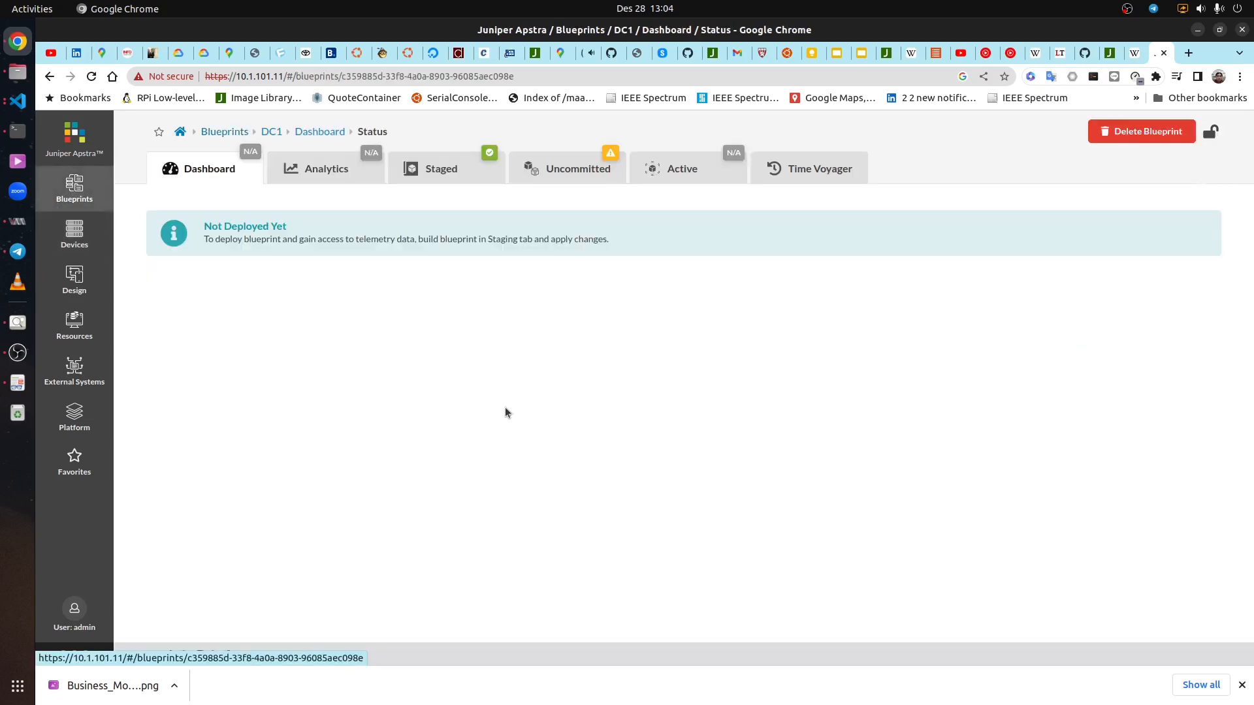
click(586, 171)
click(439, 171)
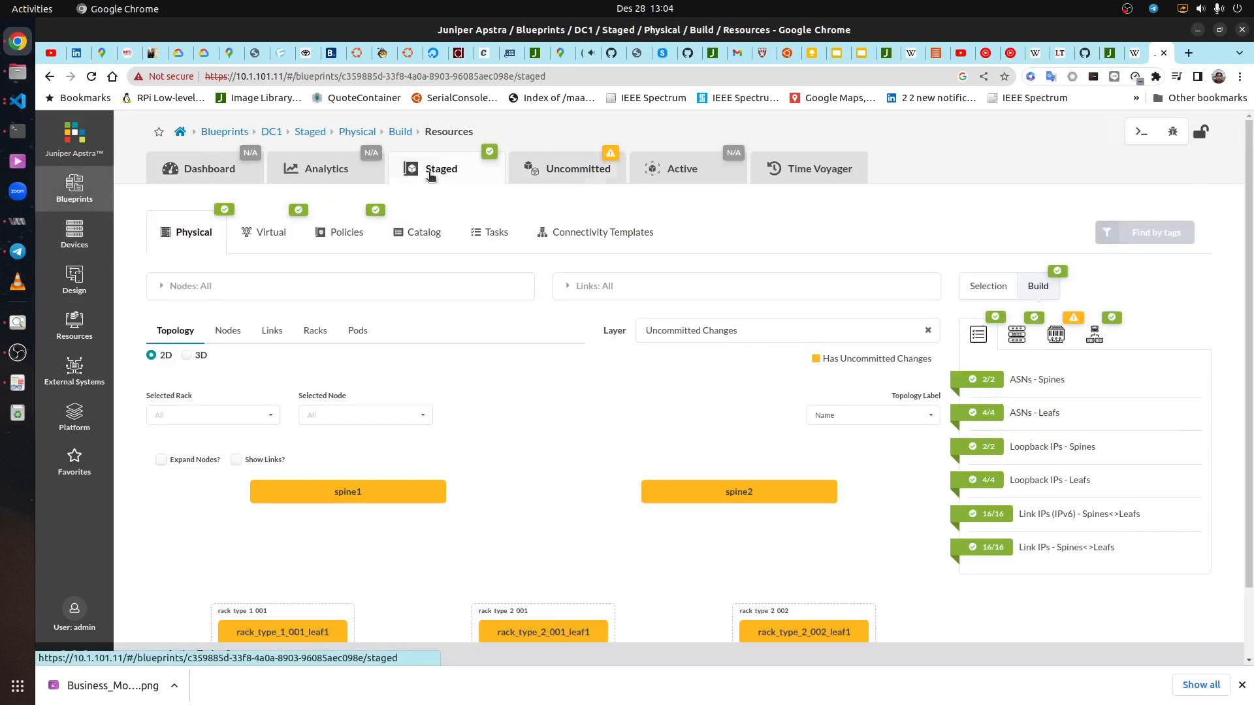
click(1056, 334)
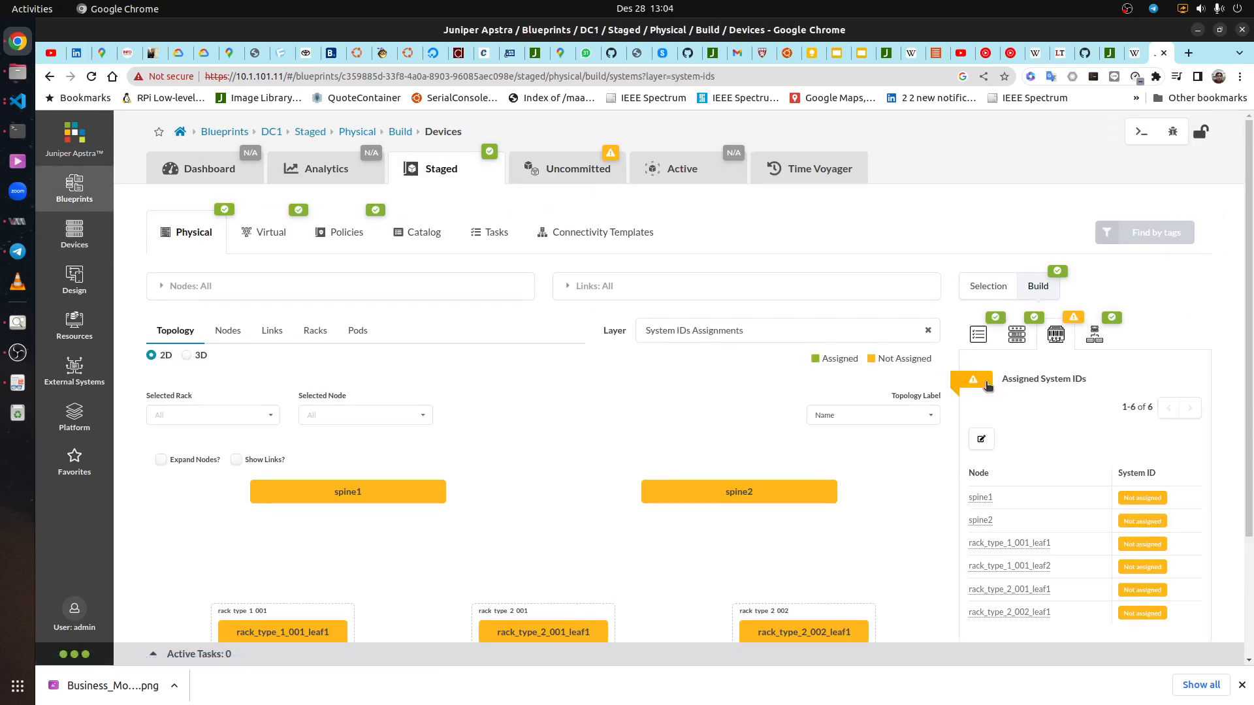
click(981, 439)
click(575, 337)
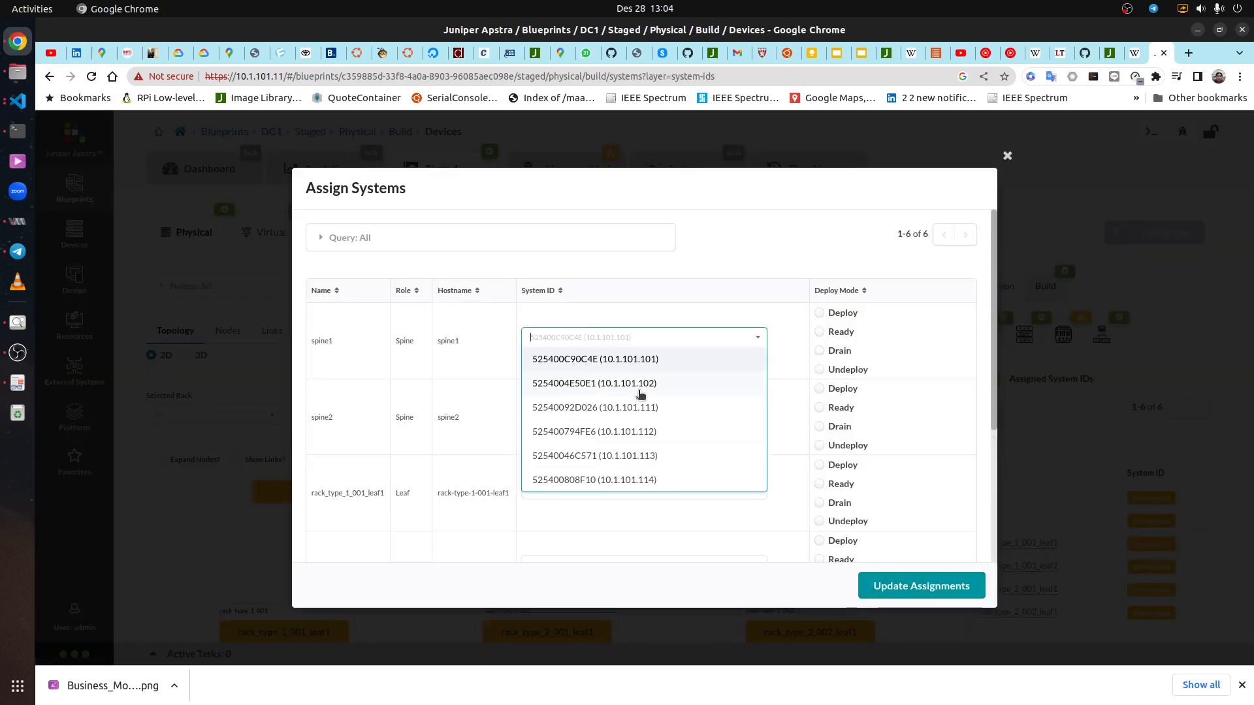
click(640, 358)
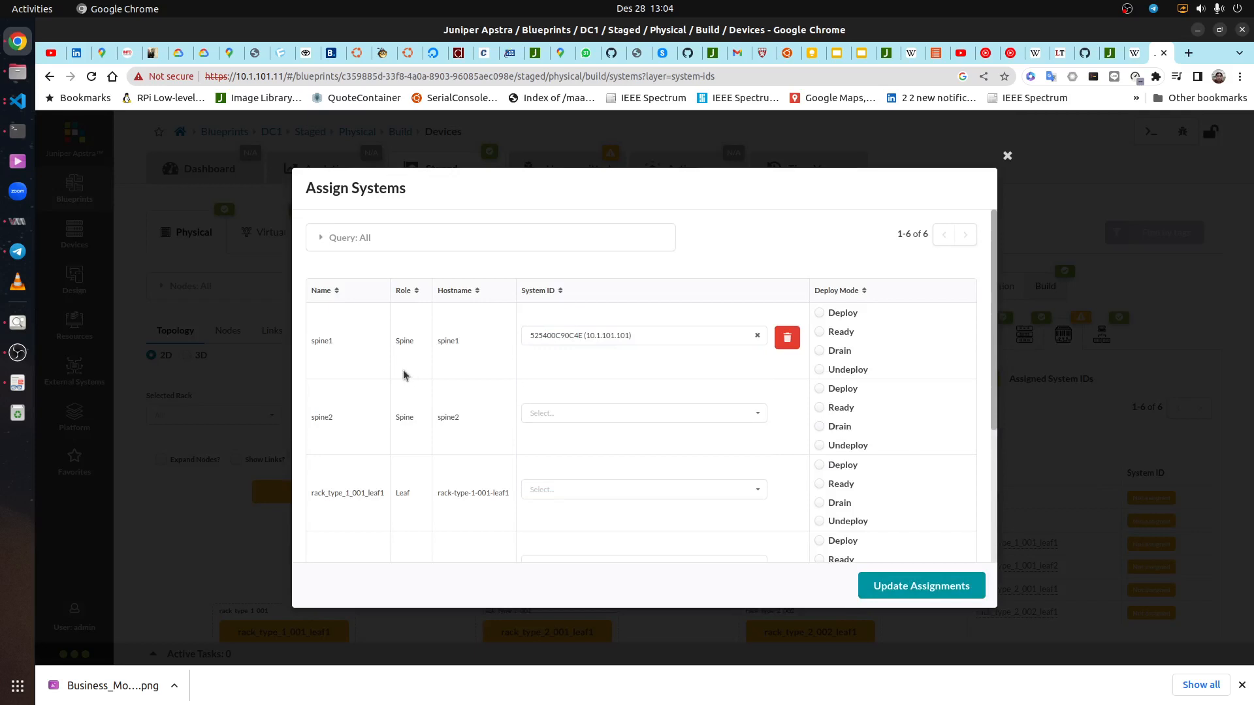
click(826, 318)
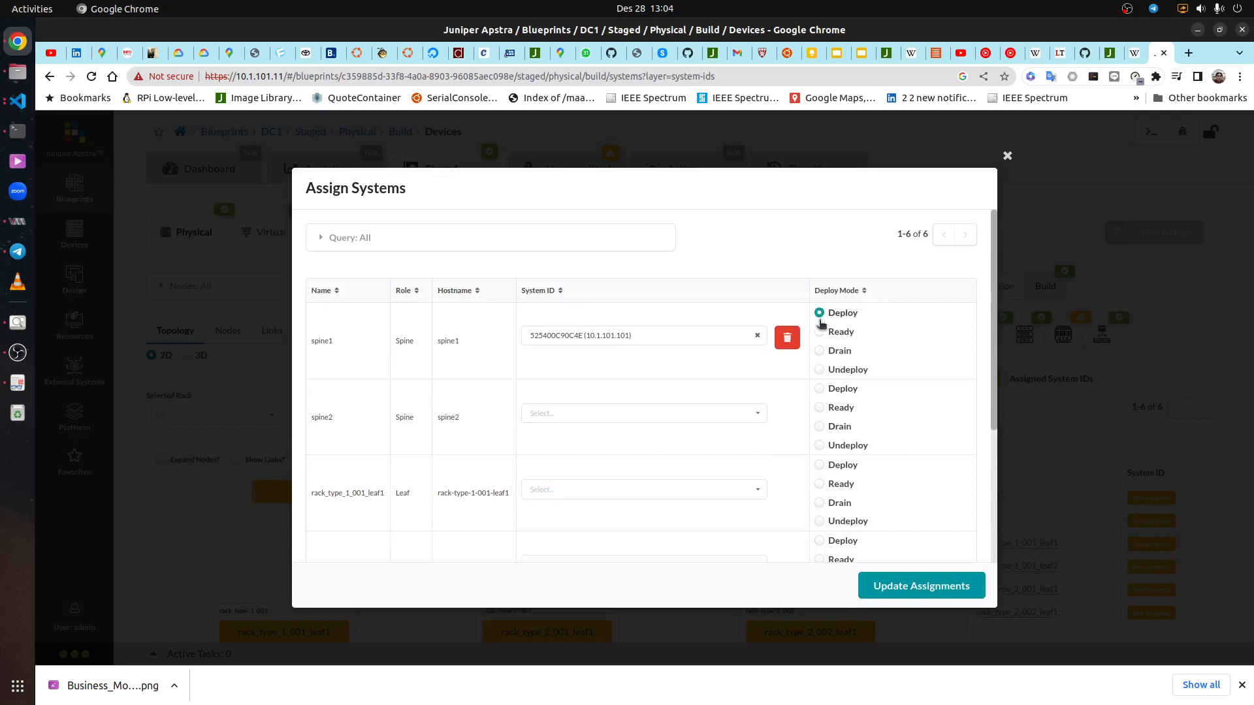
Assign system 5254004E50E1 (10.1.101.102) to spine2 and system 52540092D026 (10.1.101.111) to rack_type_1_001_leaf1
click(692, 411)
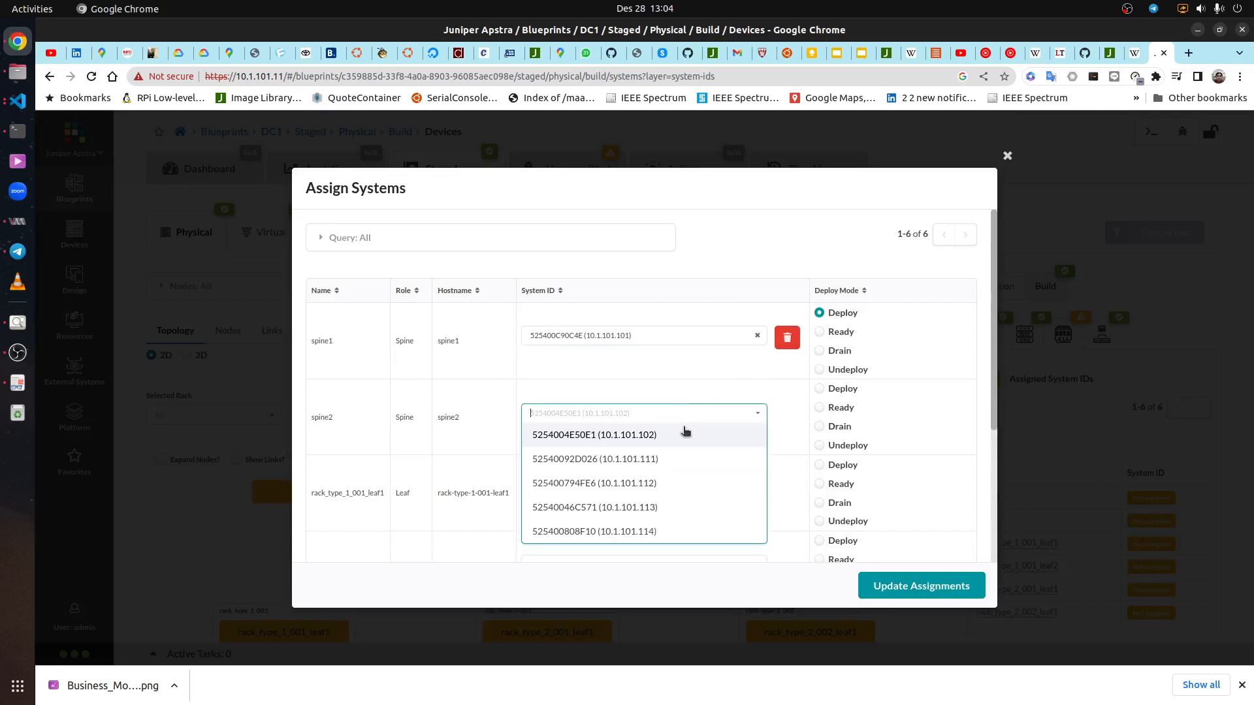
click(620, 436)
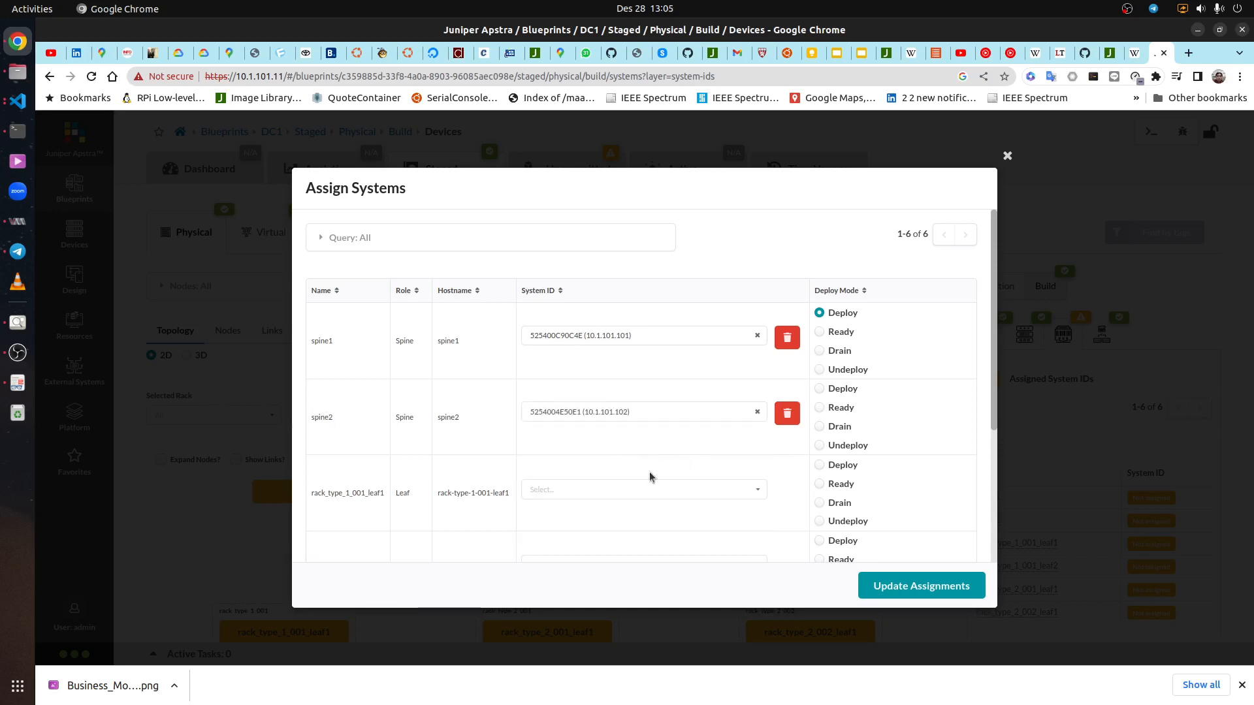
scroll(640, 470, down, 2)
scroll(630, 449, down, 2)
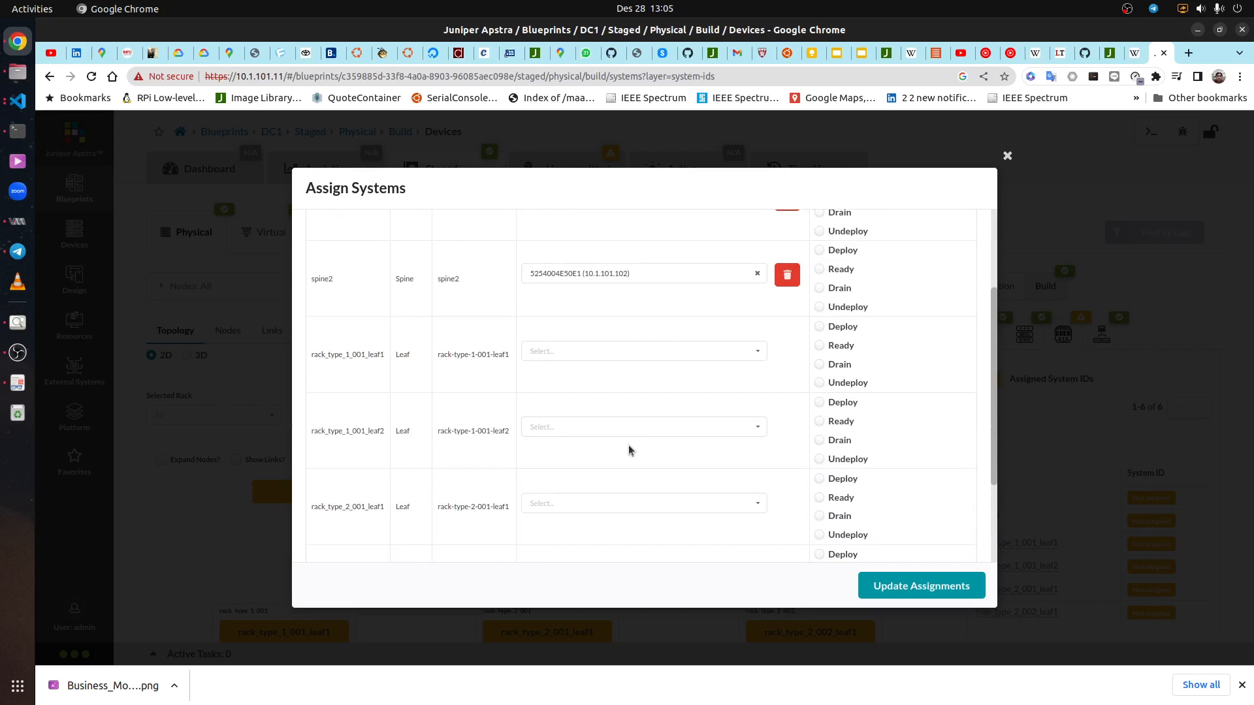
click(649, 352)
click(665, 373)
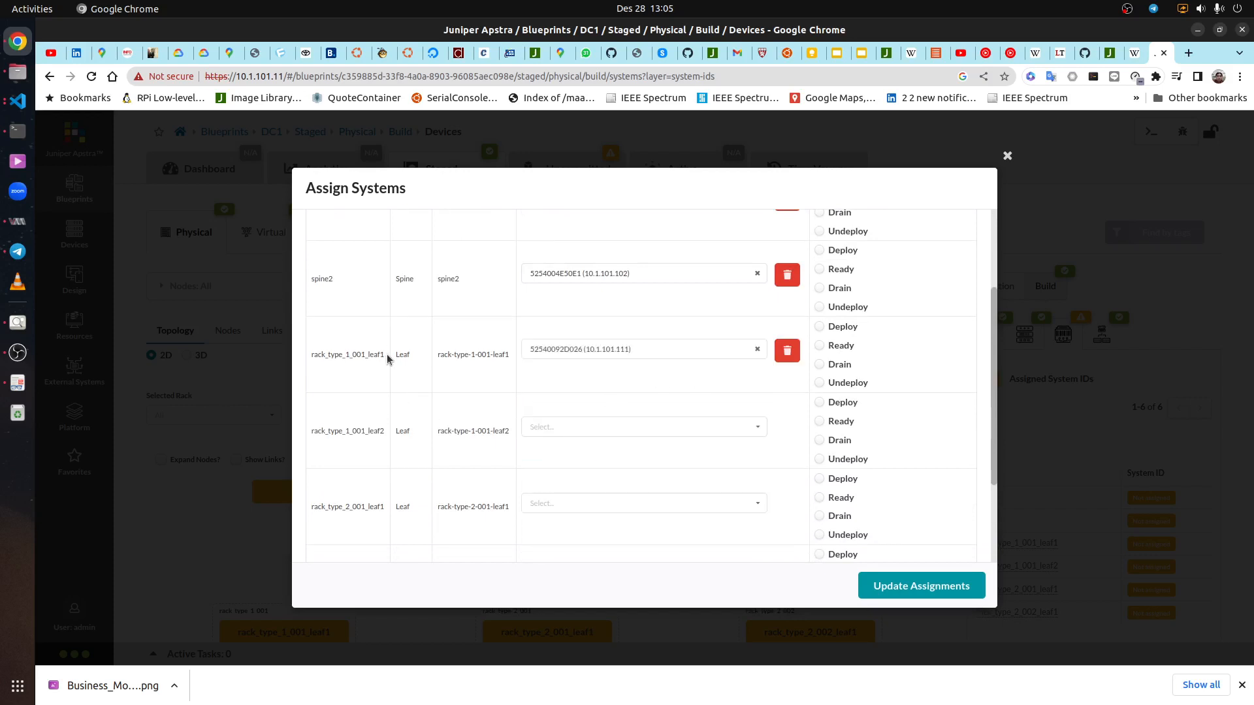
drag(386, 356, 303, 359)
click(366, 356)
Assign system 525400794FE6 (10.1.101.112) to rack_type_1_001_leaf2
click(673, 426)
click(644, 459)
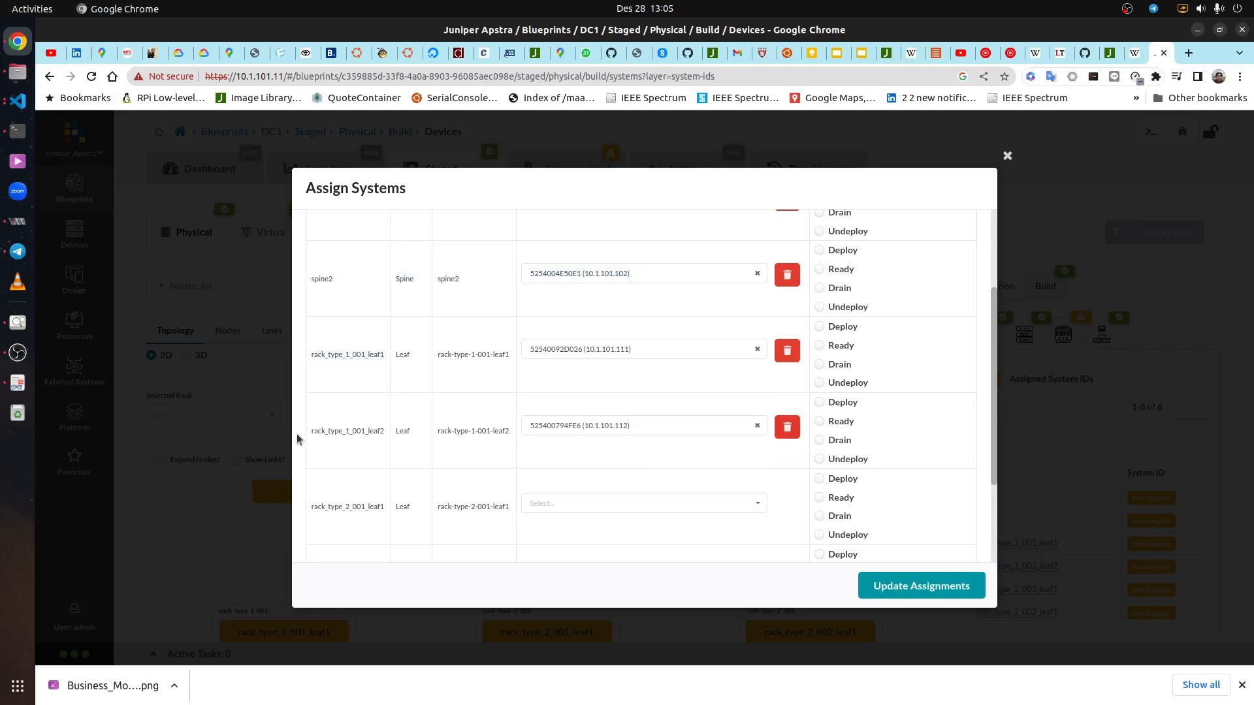
drag(308, 434, 385, 433)
Assign system 52540046C571 (10.1.101.113) to rack_type_2_001_leaf1 and system 525400808F10 (10.1.101.114) to rack_type_2_002_leaf1
click(597, 506)
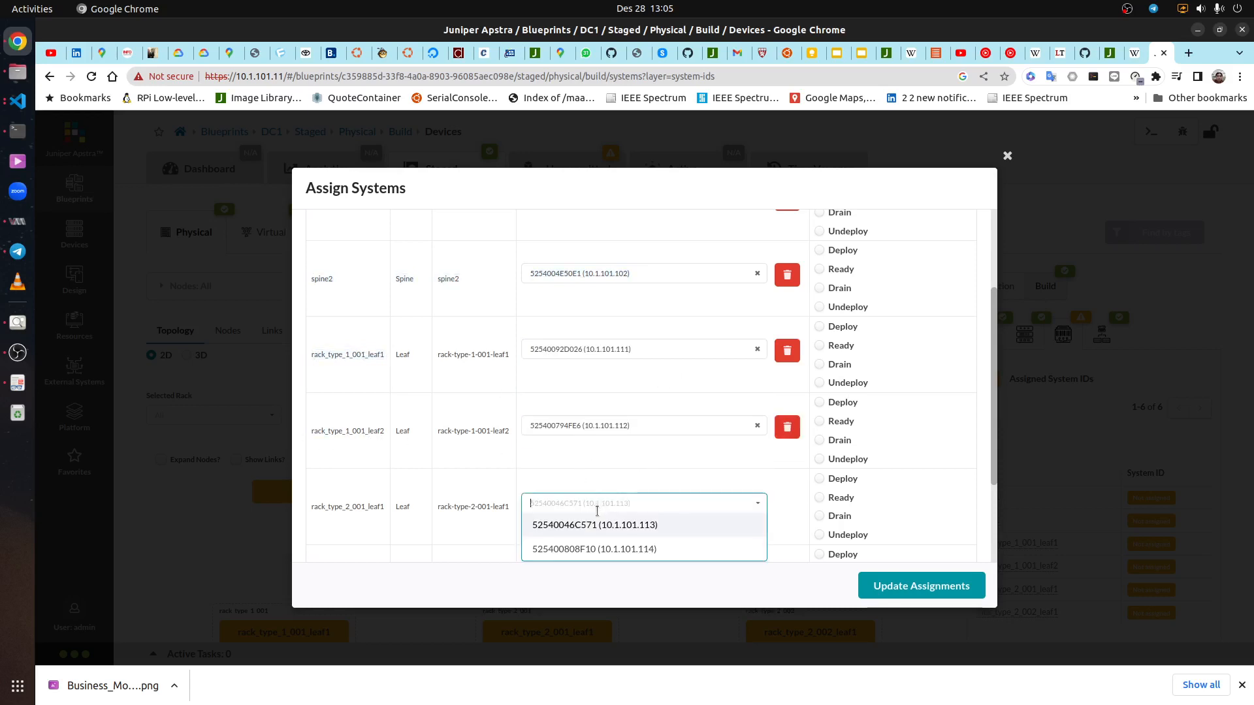
click(575, 526)
scroll(643, 509, down, 2)
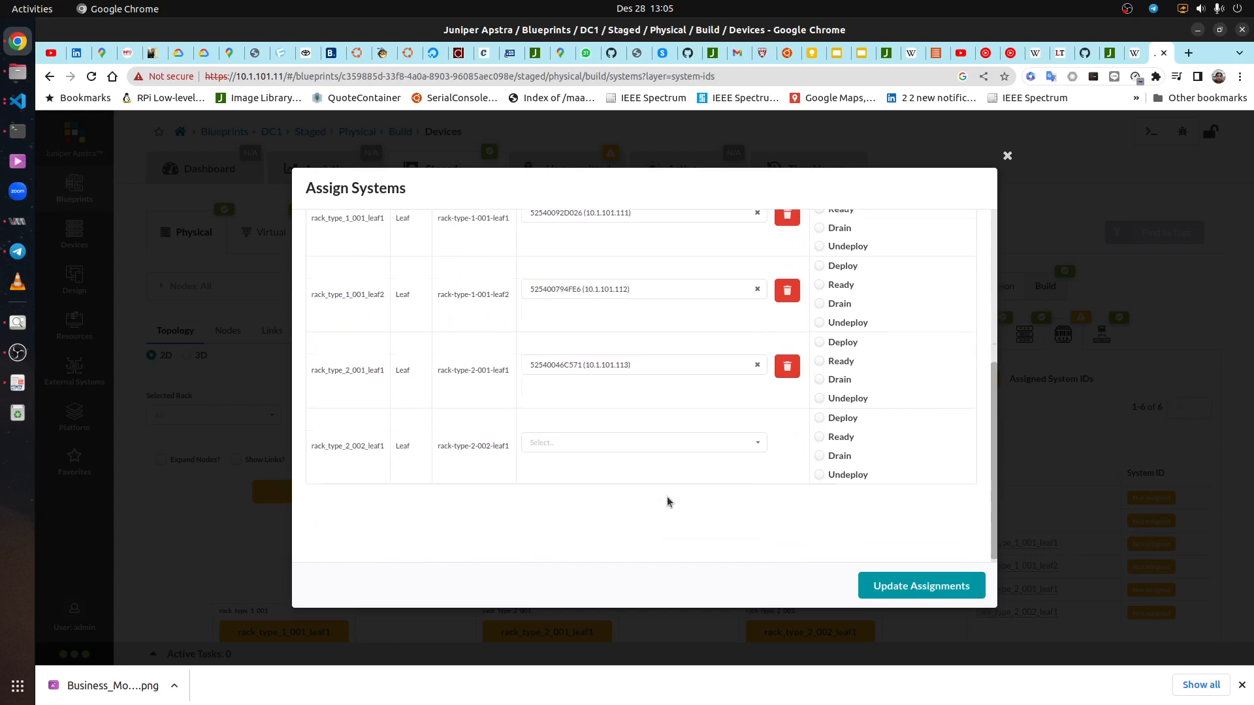
click(653, 443)
click(637, 470)
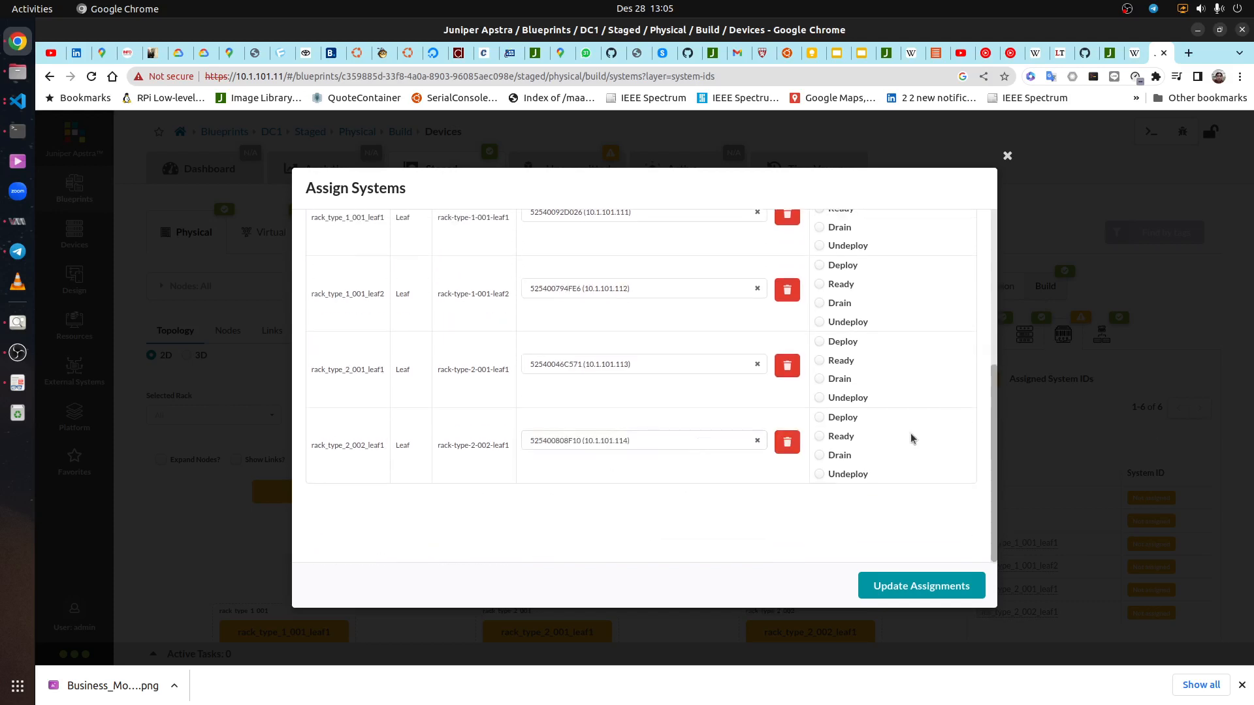
Set the deploy mode of spine2 and all four leafs to Deploy and update the system assignments
click(819, 417)
click(820, 341)
scroll(914, 366, up, 3)
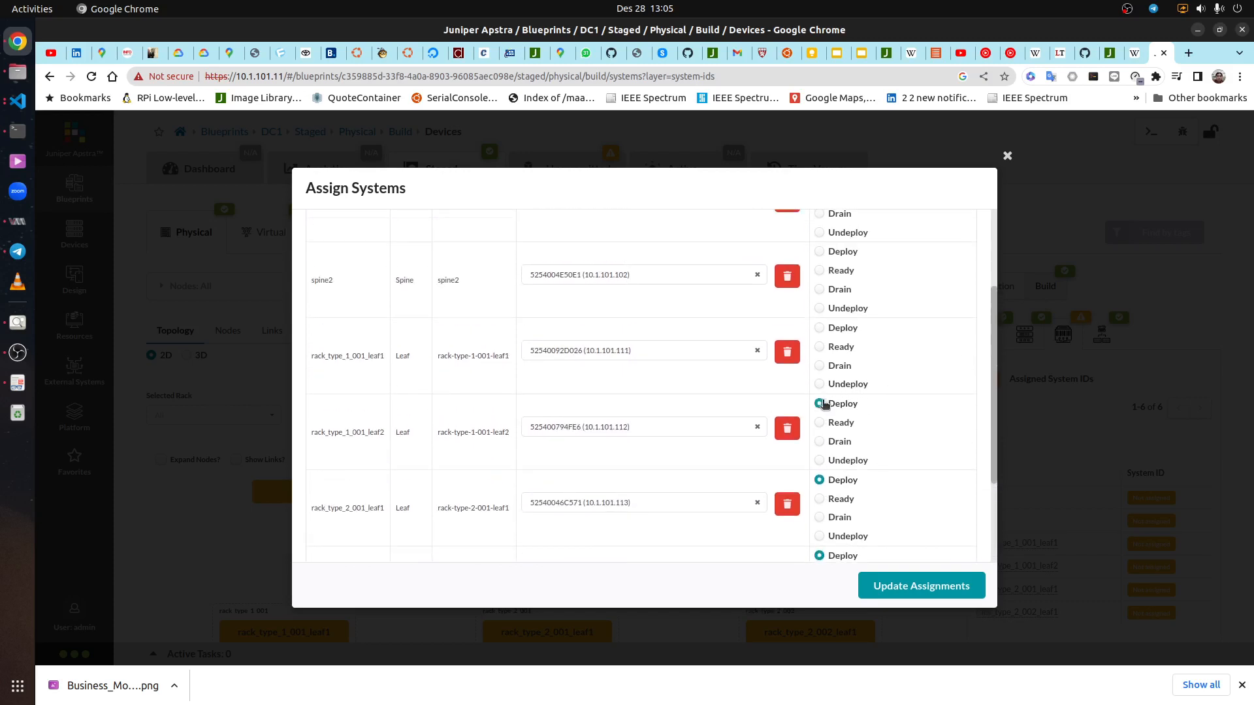
click(818, 327)
scroll(946, 341, up, 2)
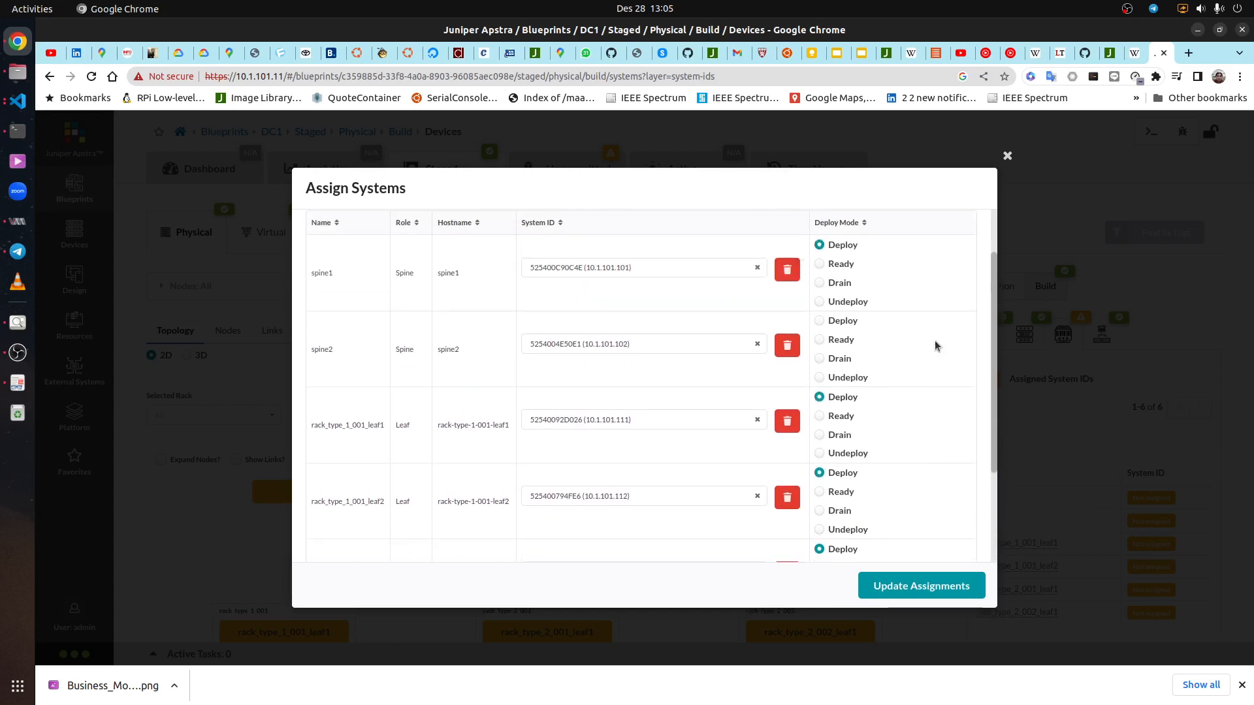
click(819, 321)
scroll(887, 413, down, 5)
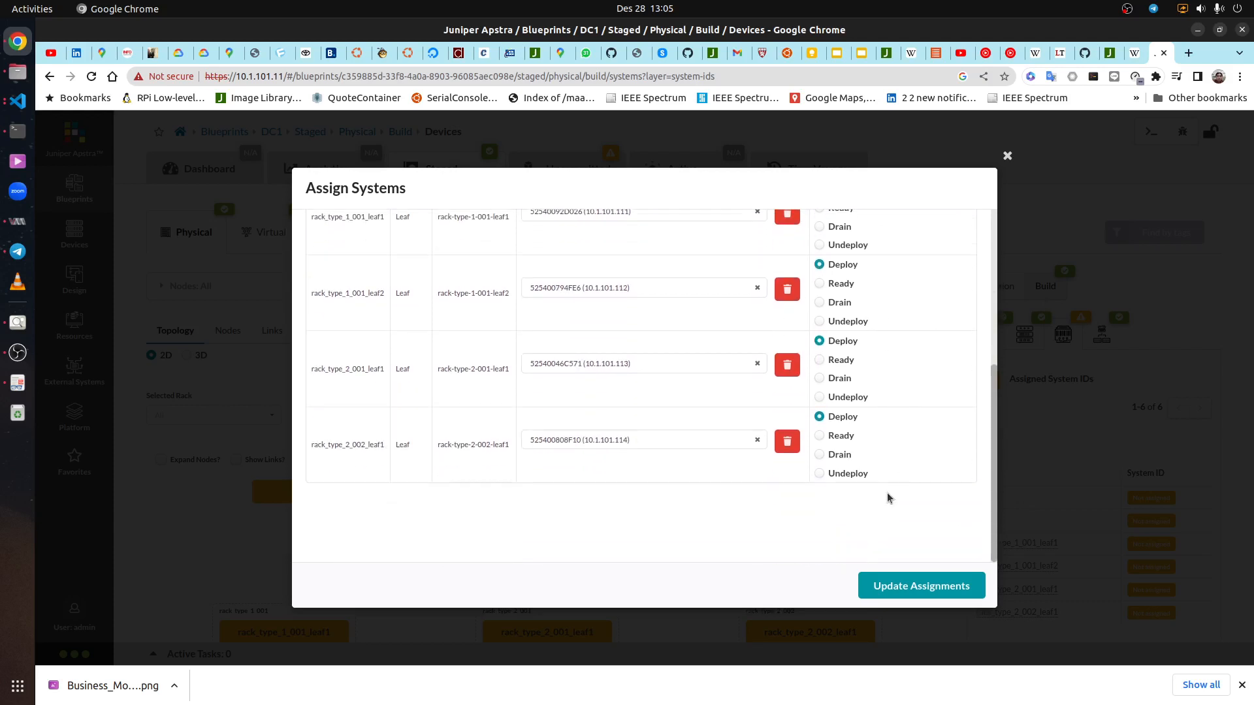
click(922, 588)
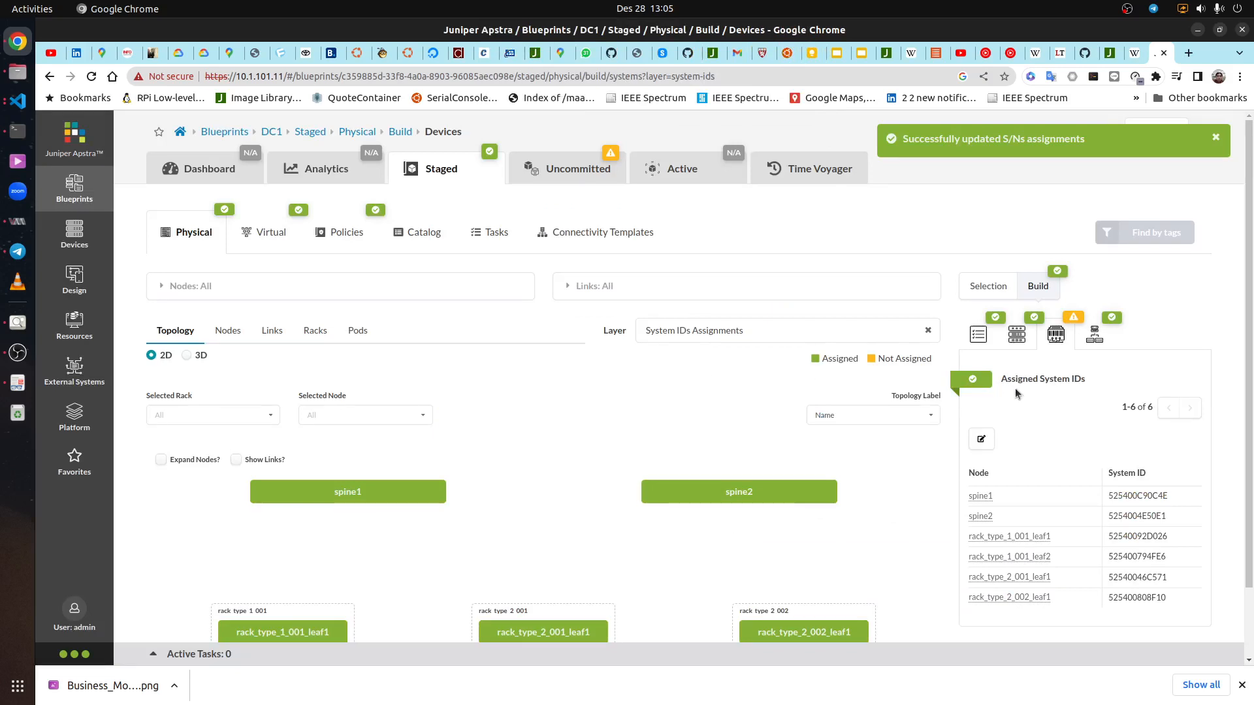
Review the build's resource assignments, device profile interface maps and assigned system IDs
click(977, 335)
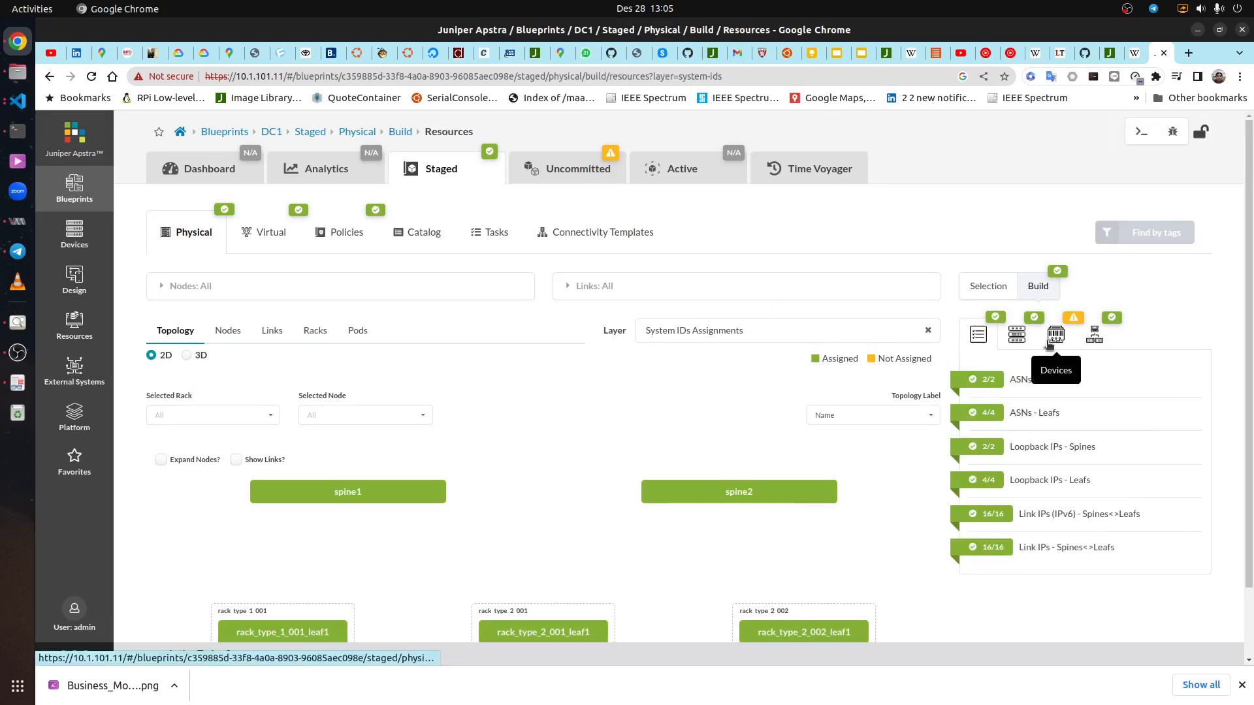
click(1016, 335)
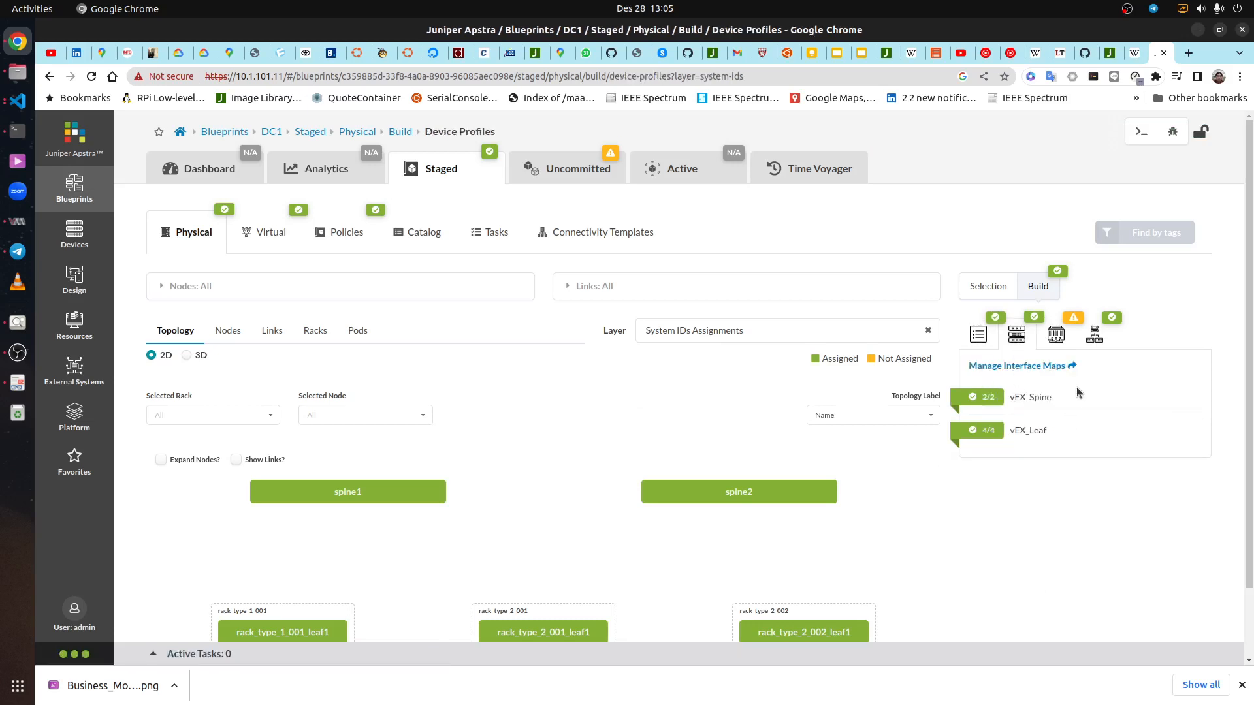
scroll(1076, 387, down, 2)
click(1056, 253)
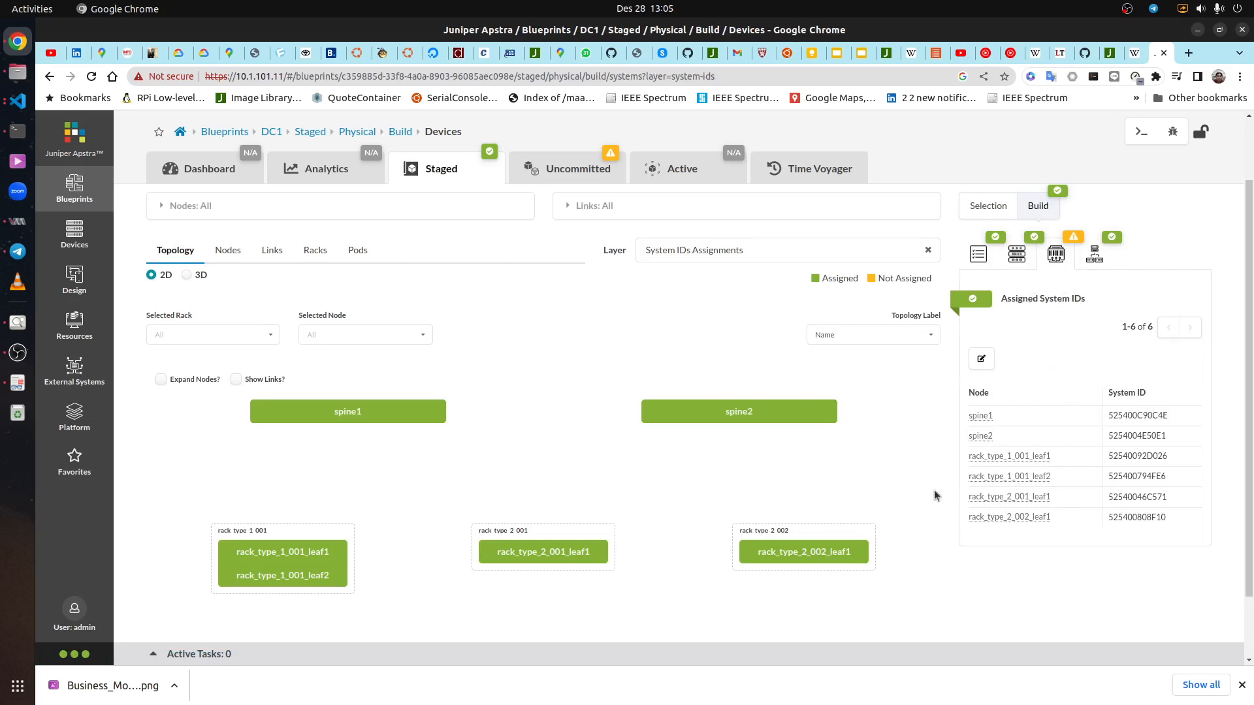
Review the logical diff of DC1's uncommitted changes through to the end of the list
click(591, 173)
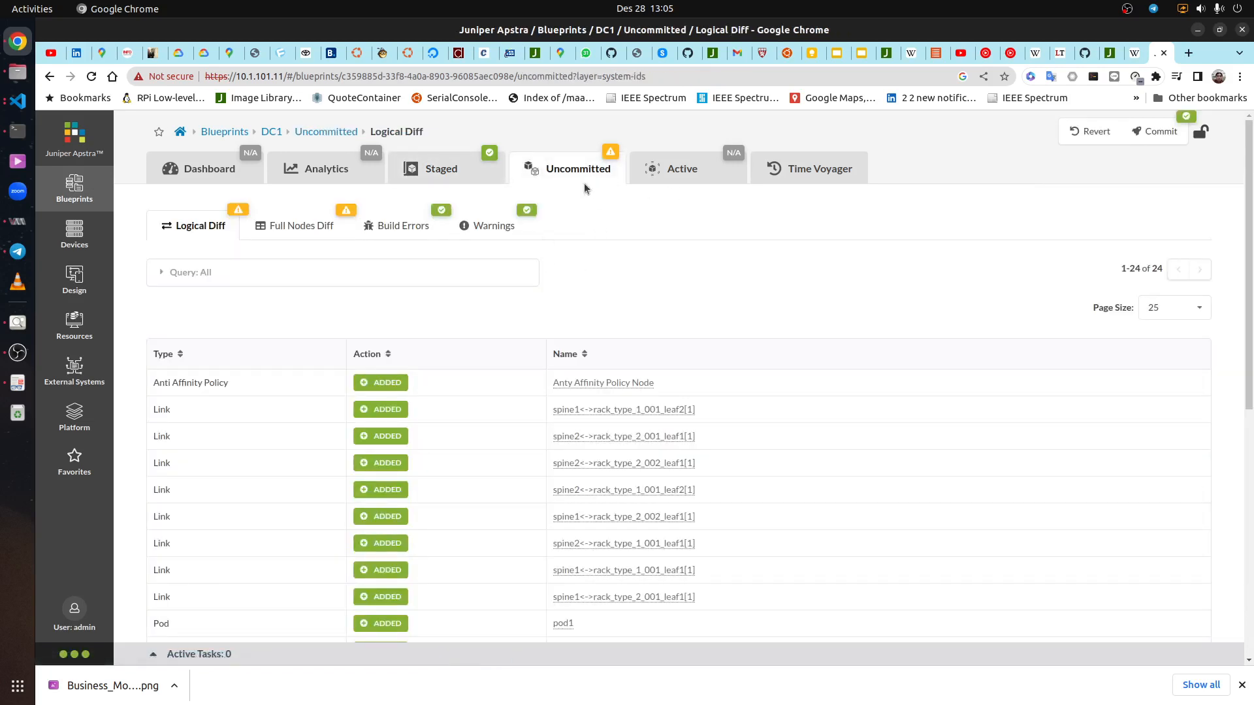
scroll(774, 399, down, 5)
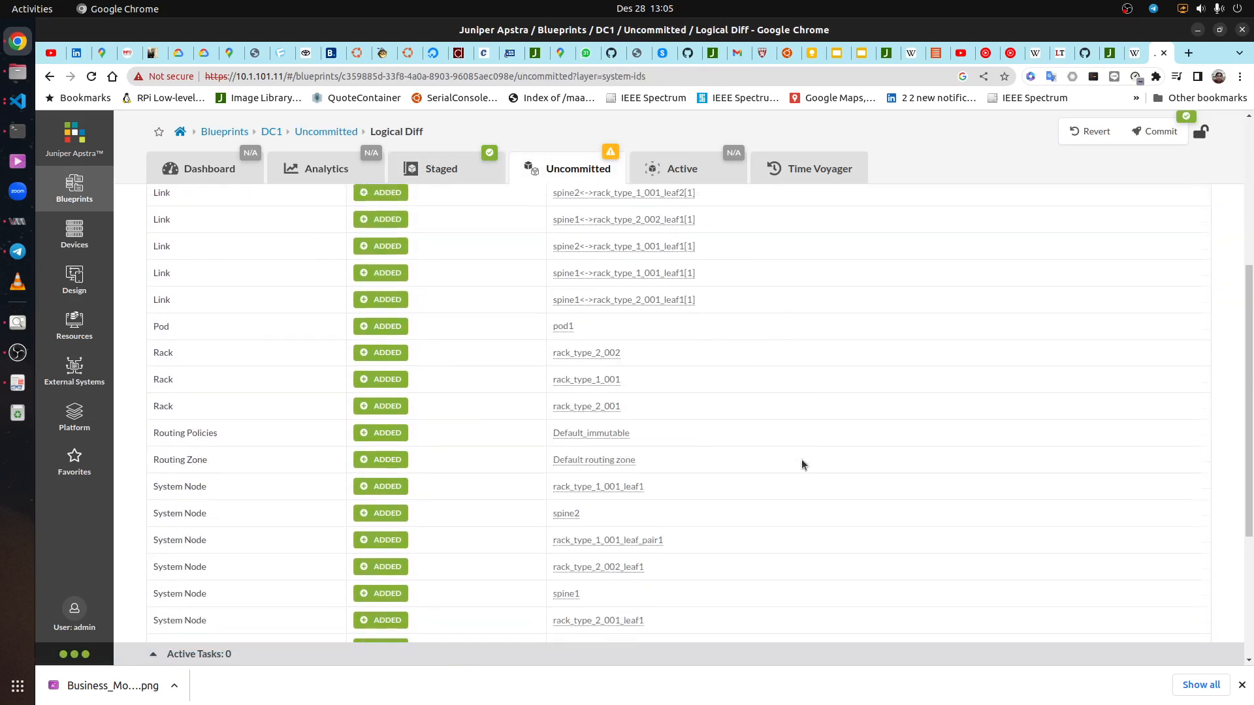
scroll(801, 460, down, 3)
scroll(804, 466, up, 8)
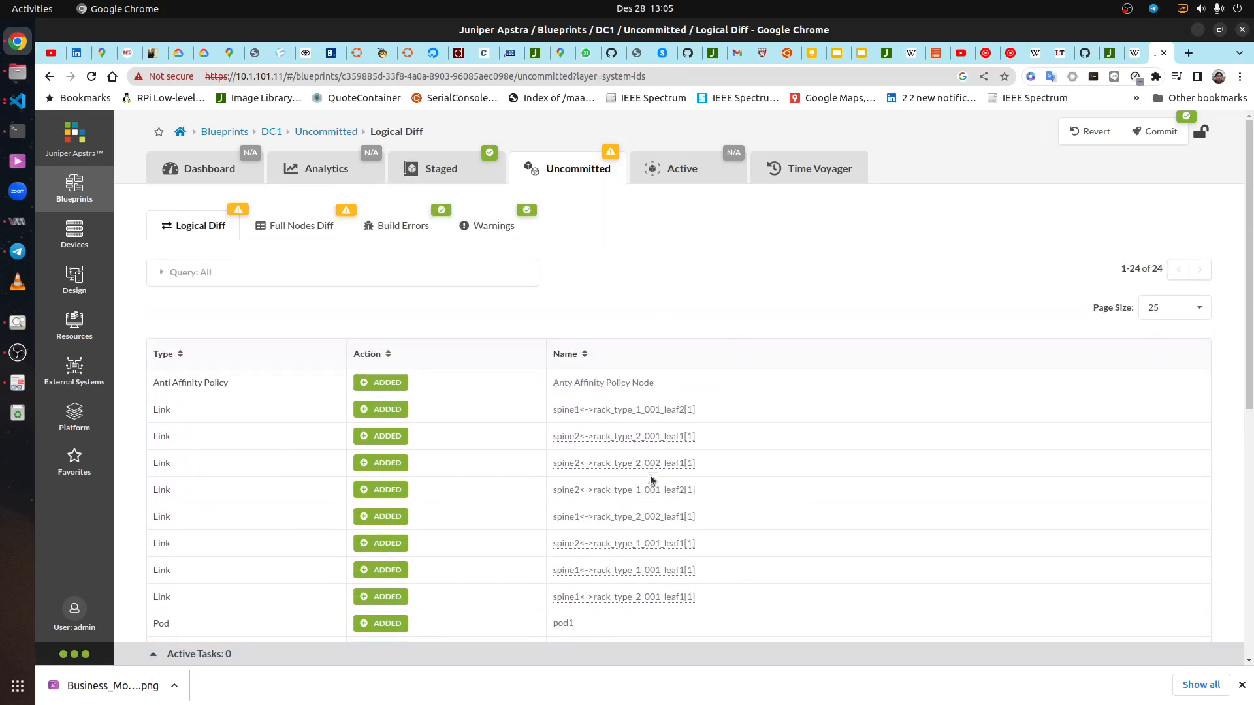
Switch to the Terminal and log in over SSH to 10.1.101.101 as aosadmin, entering the account password
click(17, 131)
text(ssh )
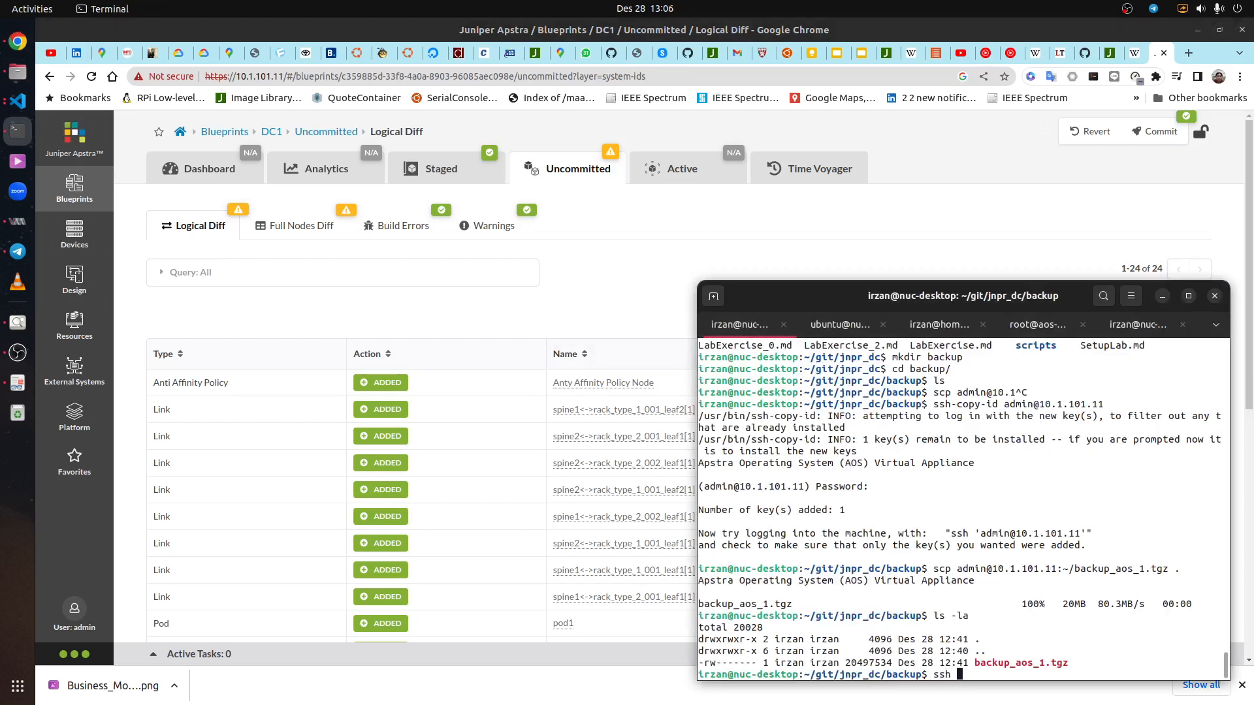
text(aosadmin@10.1.101.101)
key(Return)
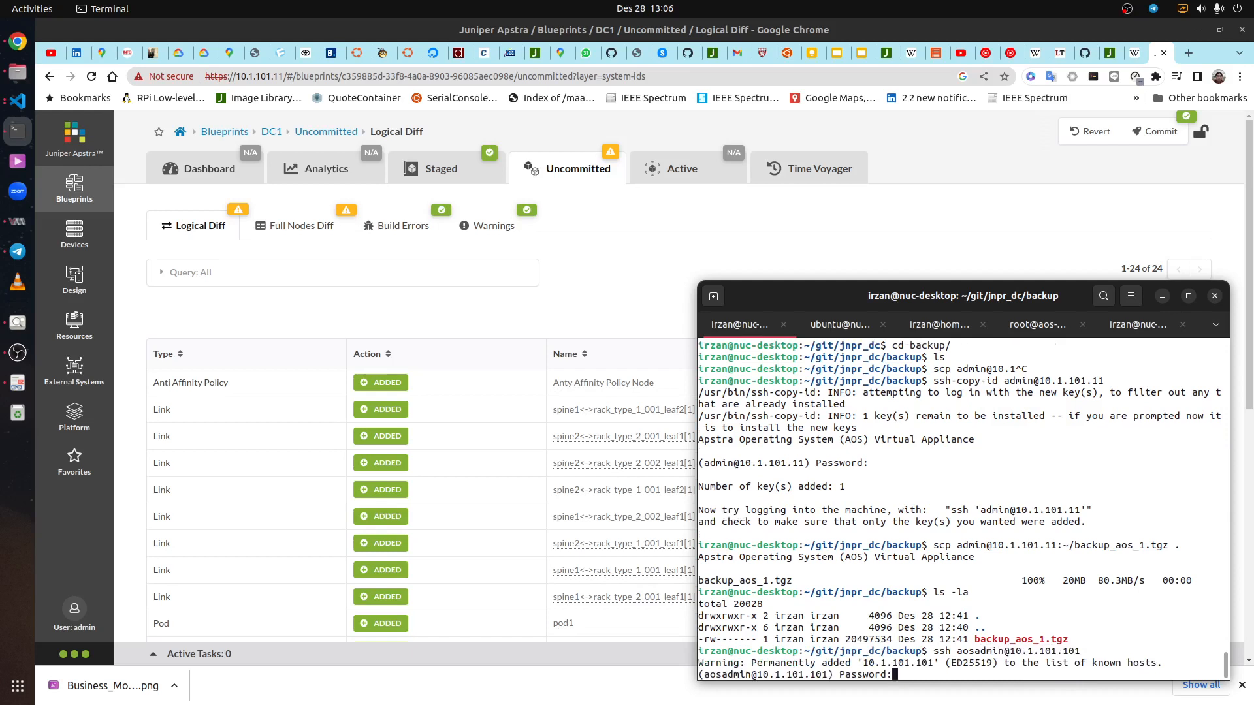
key(Return)
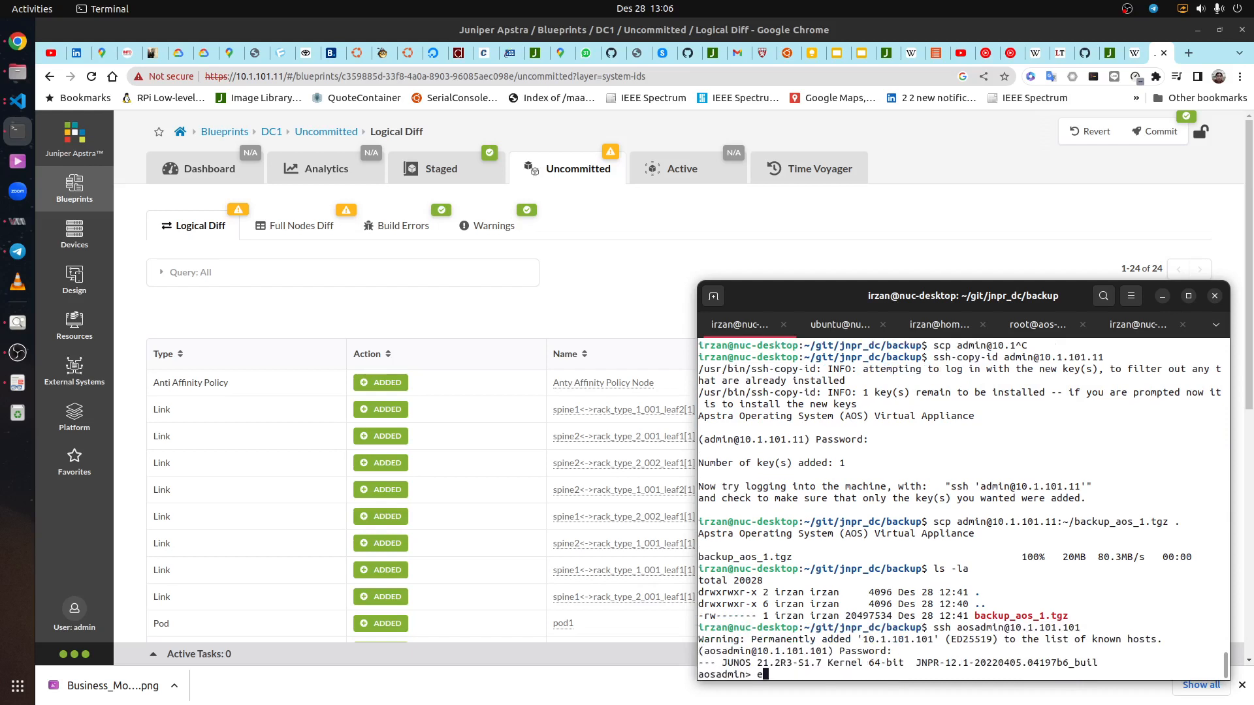
Check the BGP status of device 10.1.101.101 with "show bgp summary"
text(sh)
key(space)
key(BackSpace)
key(BackSpace)
key(BackSpace)
text(show )
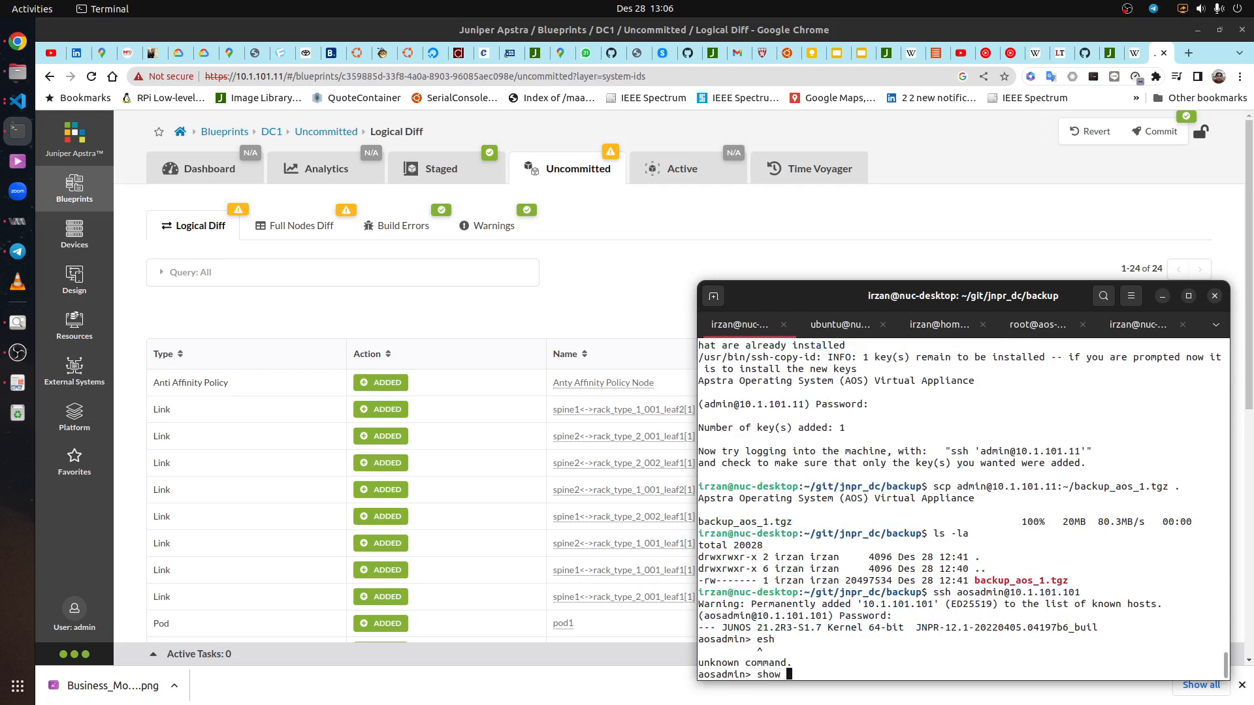
text(bgp summary)
key(Return)
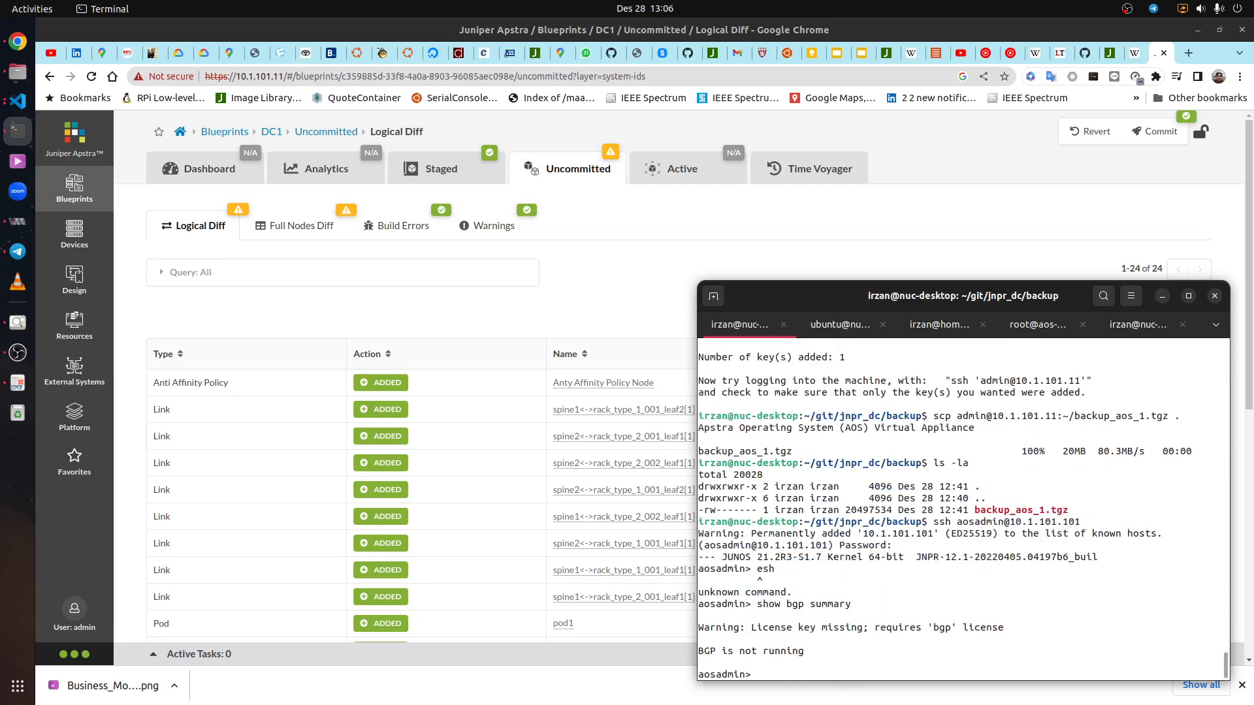
Inspect the complete configuration of 10.1.101.101 in configuration mode, and close the SSH session
text(edit)
key(Return)
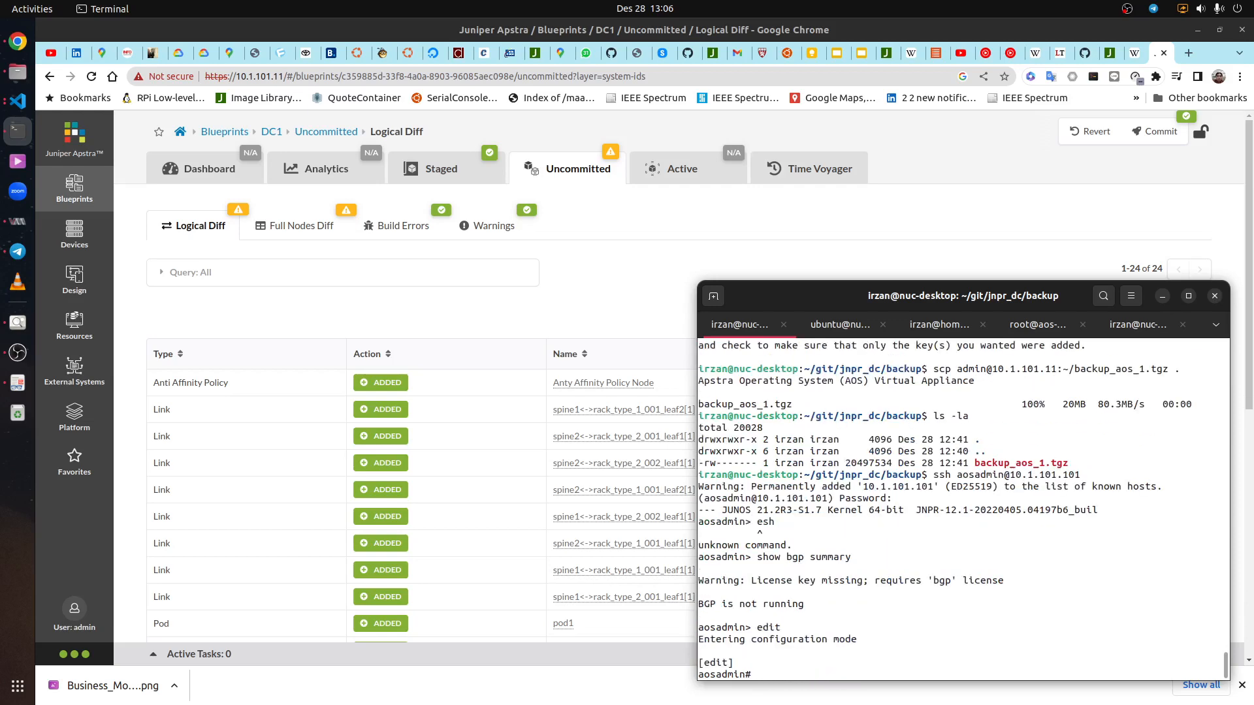
text(show)
key(Return)
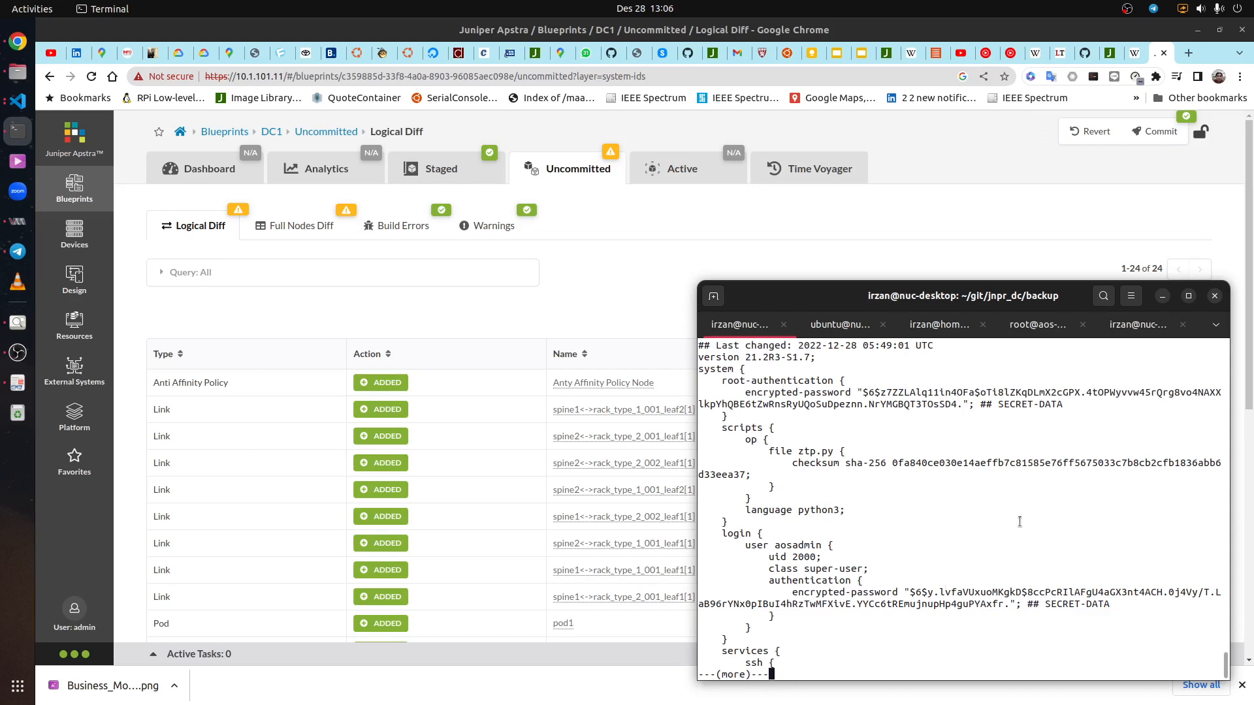
key(space)
key(space)
key(space)
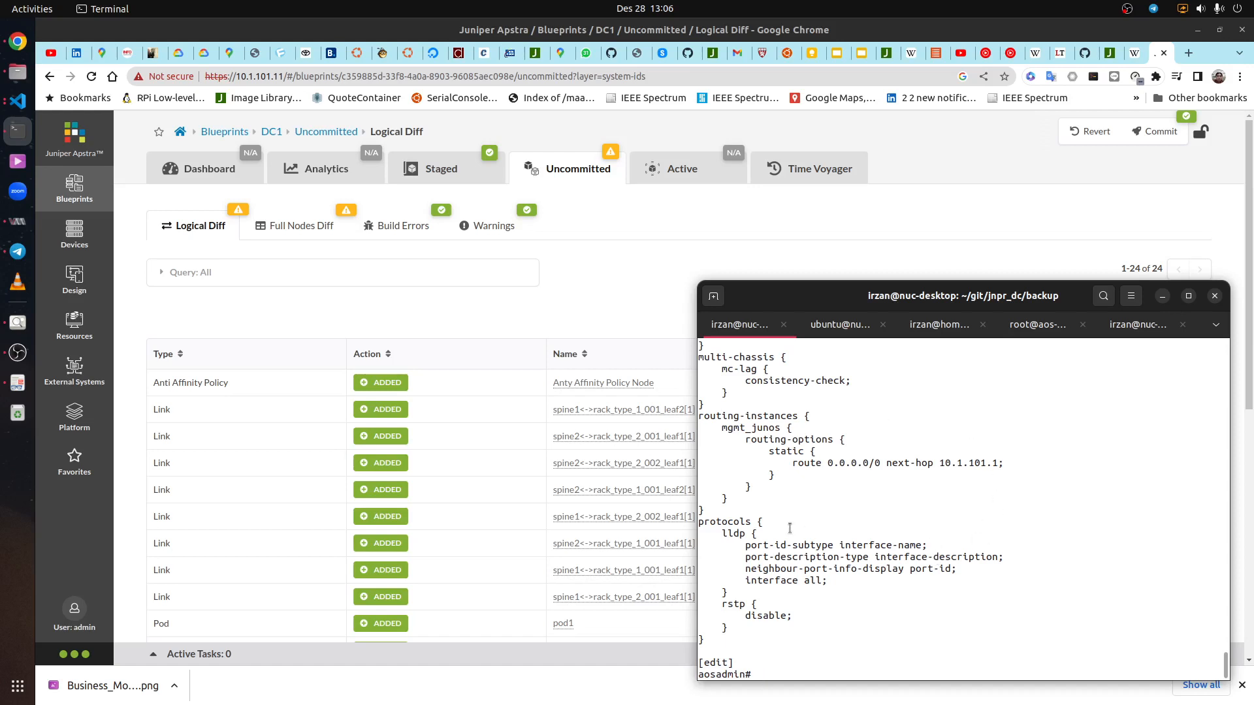
text(exit)
key(Return)
text(exit)
key(Return)
Log in over SSH to the leaf at 10.1.101.114 as aosadmin, entering the account password
key(Up)
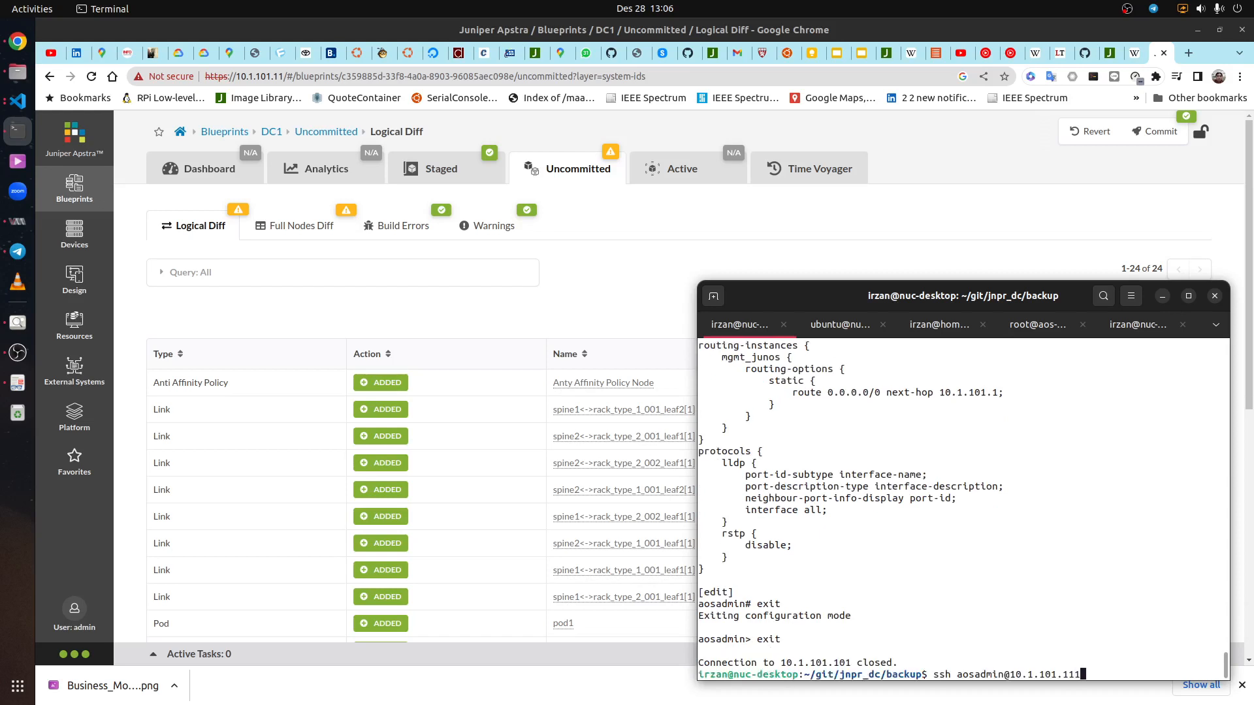
key(Return)
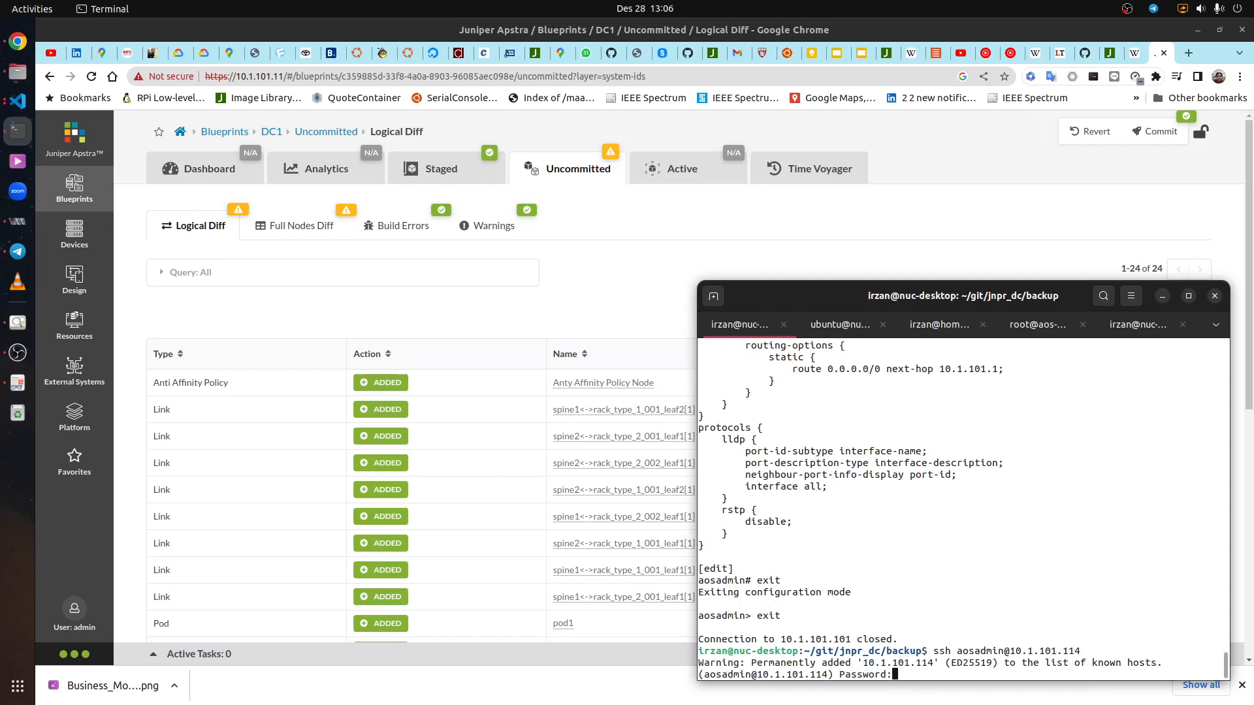
key(Return)
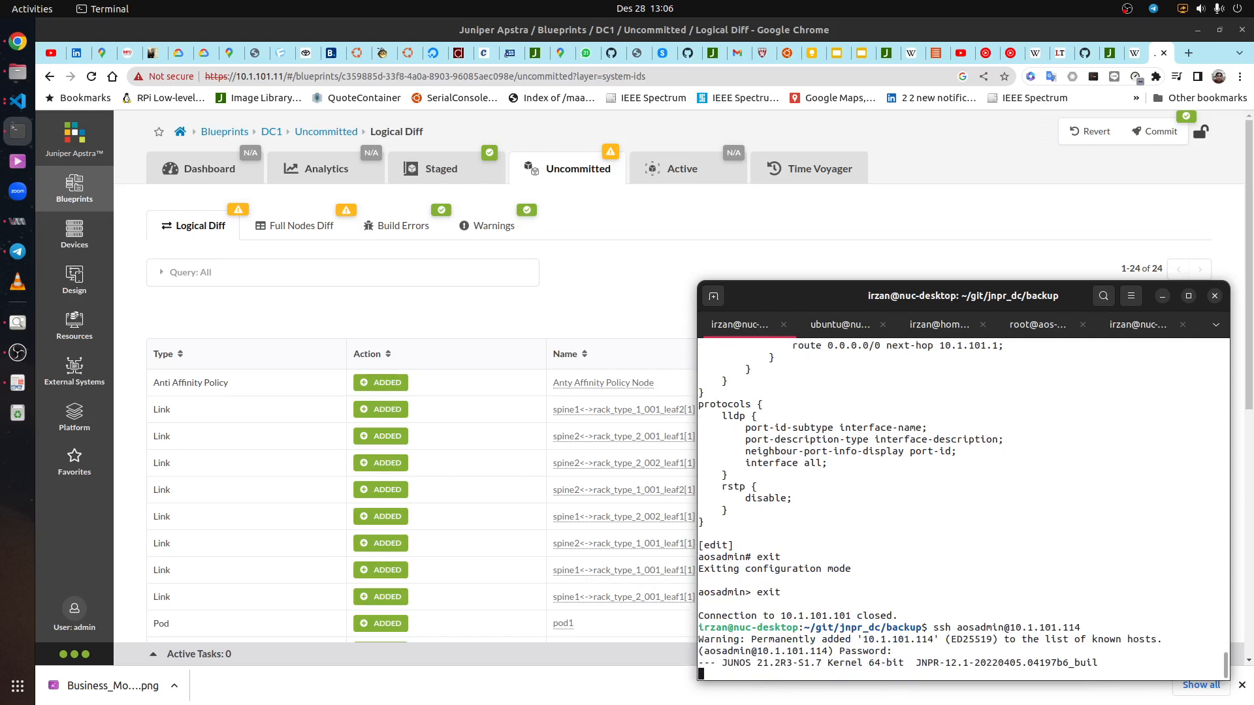
Inspect the complete configuration of 10.1.101.114 in configuration mode, and close the SSH session
text(edit)
key(Return)
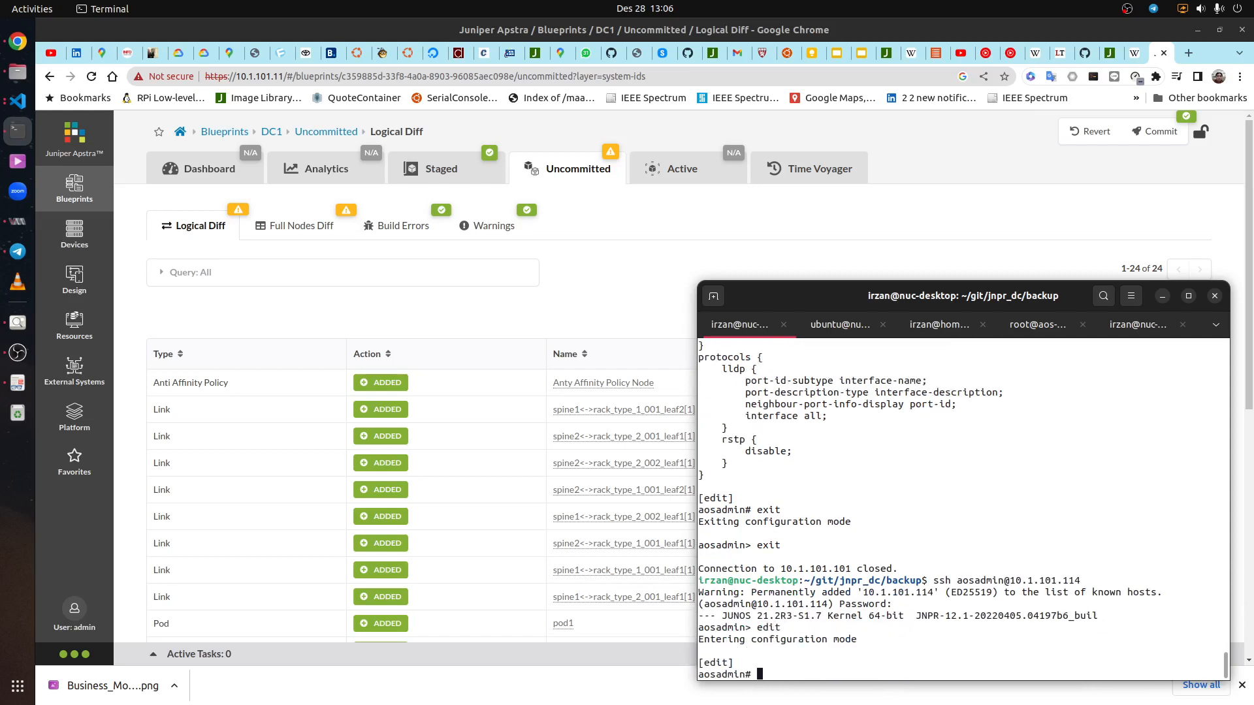
text(show)
key(Return)
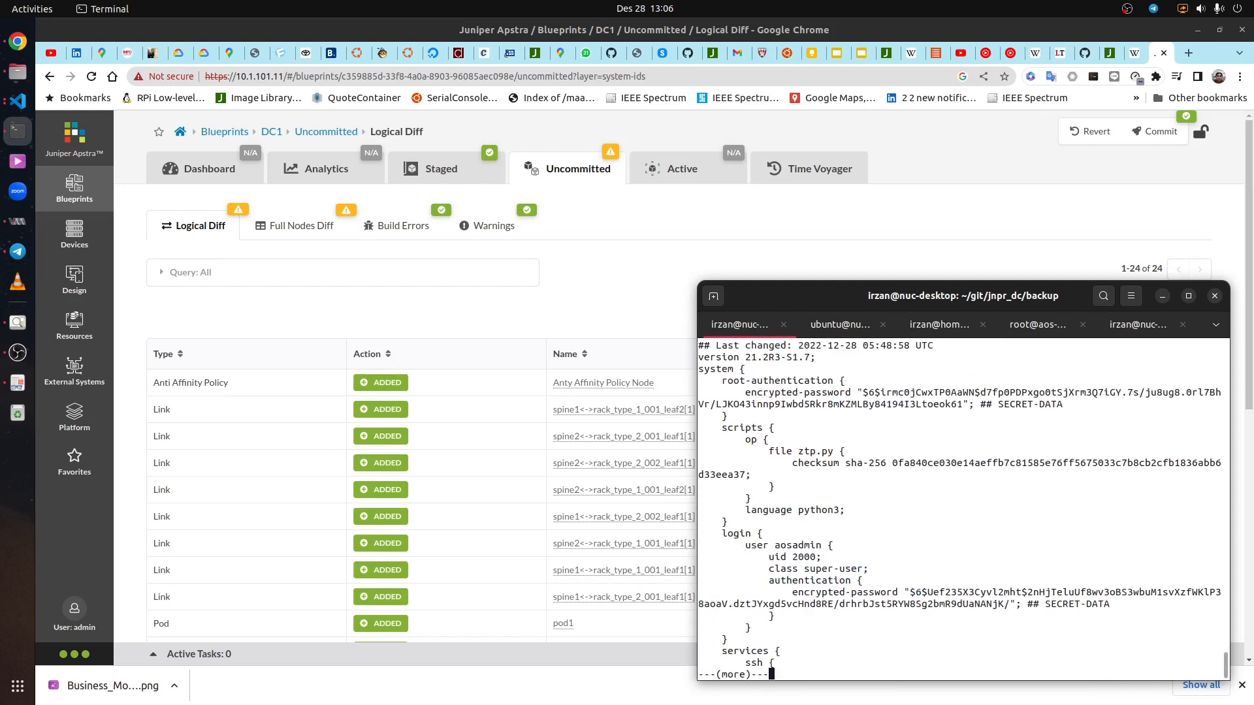
key(space)
key(space)
key(space)
key(space)
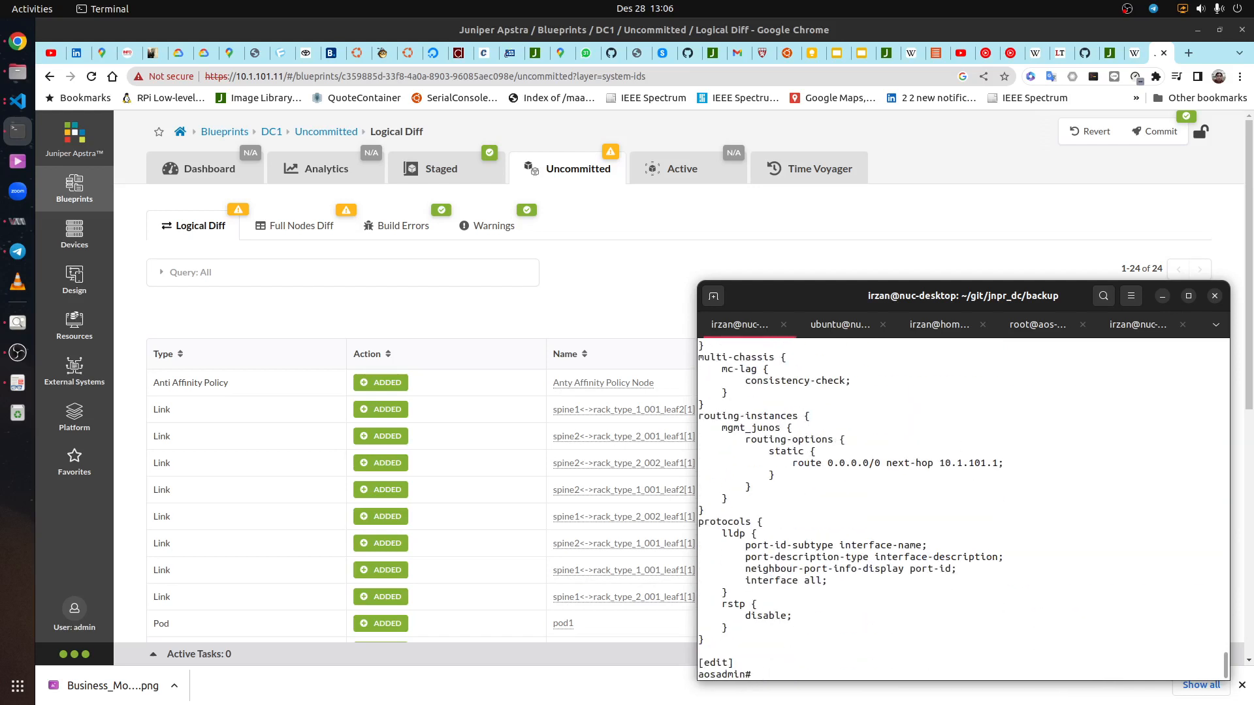
text(exit)
key(Return)
text(exit)
key(Return)
Return to Apstra in Chrome and check DC1's staged build before showing its uncommitted changes again
key(alt+Tab)
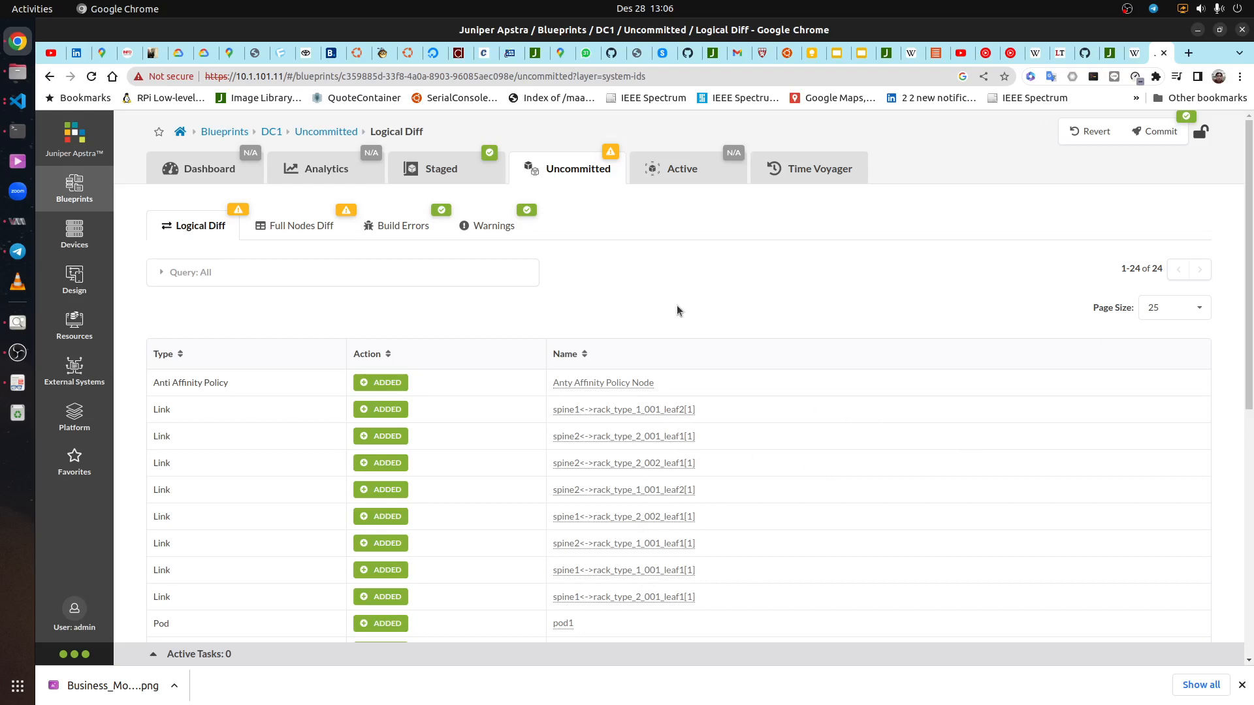
click(465, 175)
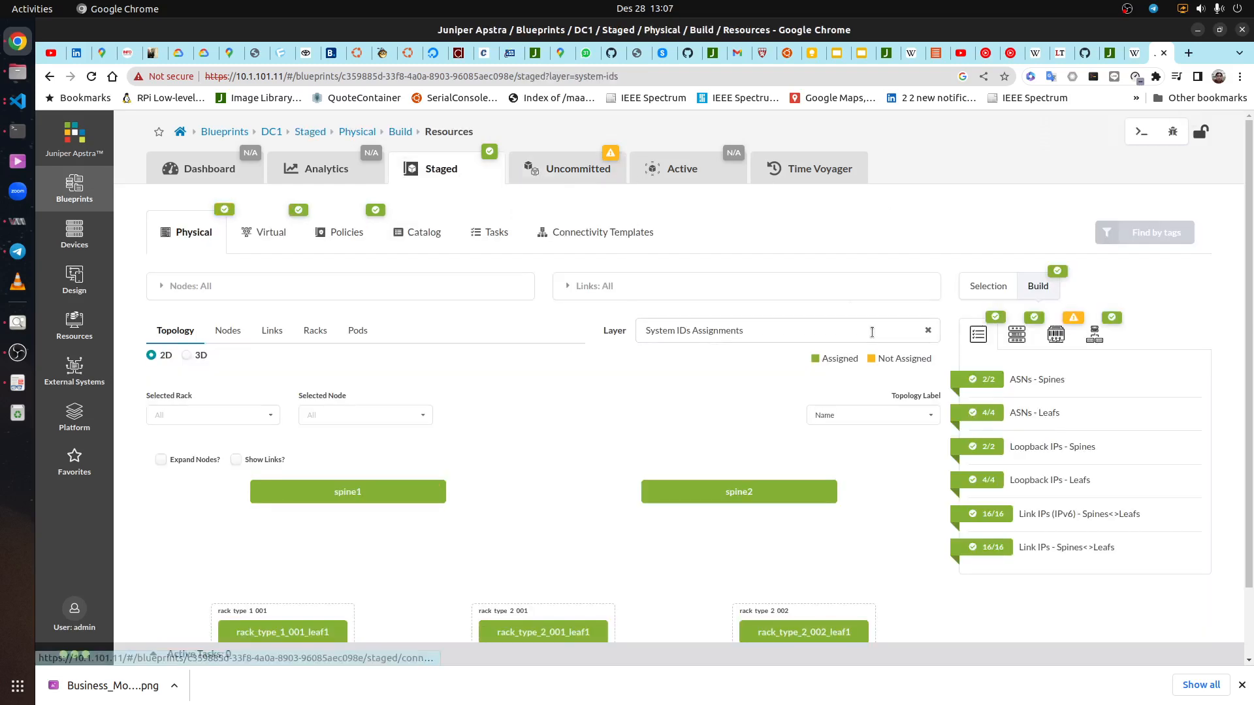
click(594, 171)
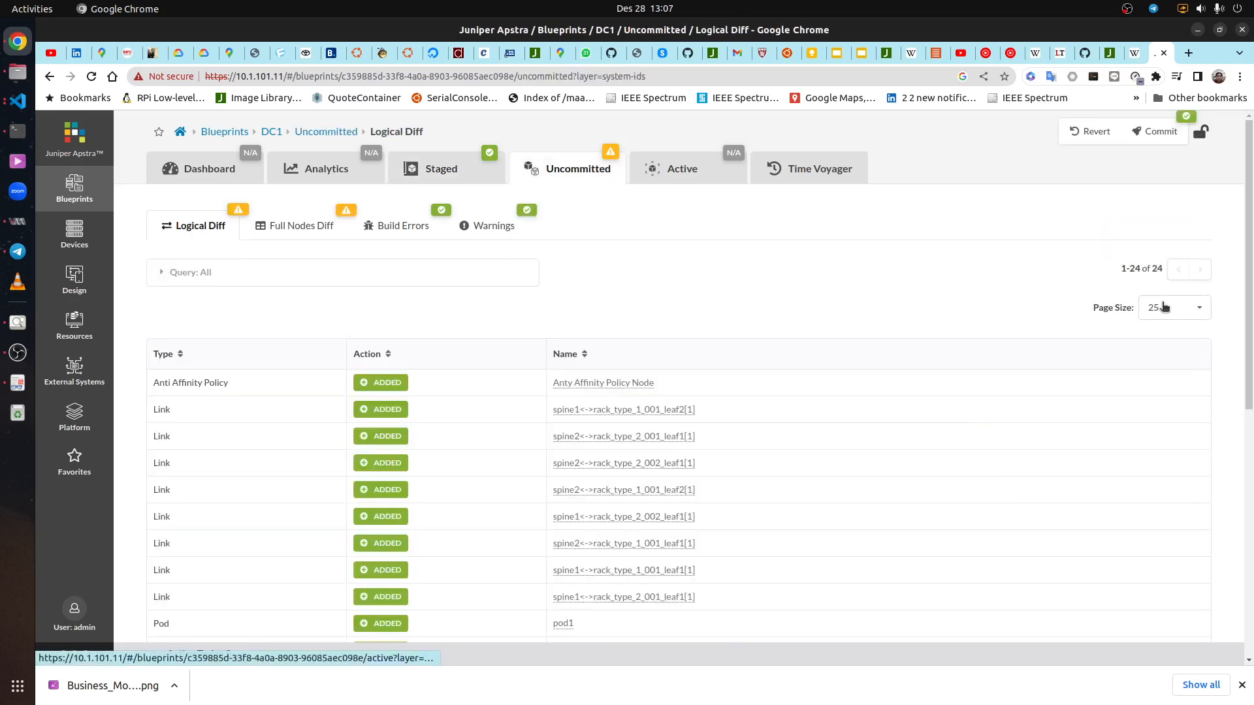
Commit DC1's staged changes to the active blueprint with the revision description "create fabric DC1"
click(1167, 133)
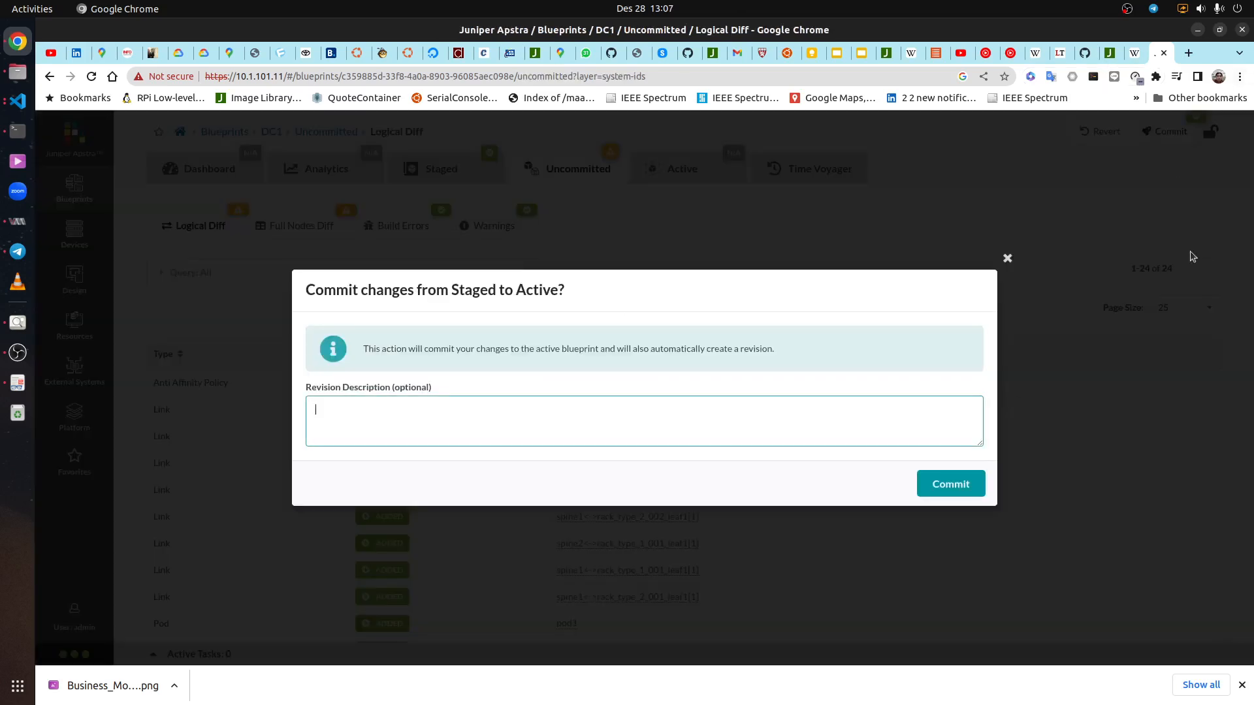
text(create D)
key(BackSpace)
text(fabric DC1)
click(947, 483)
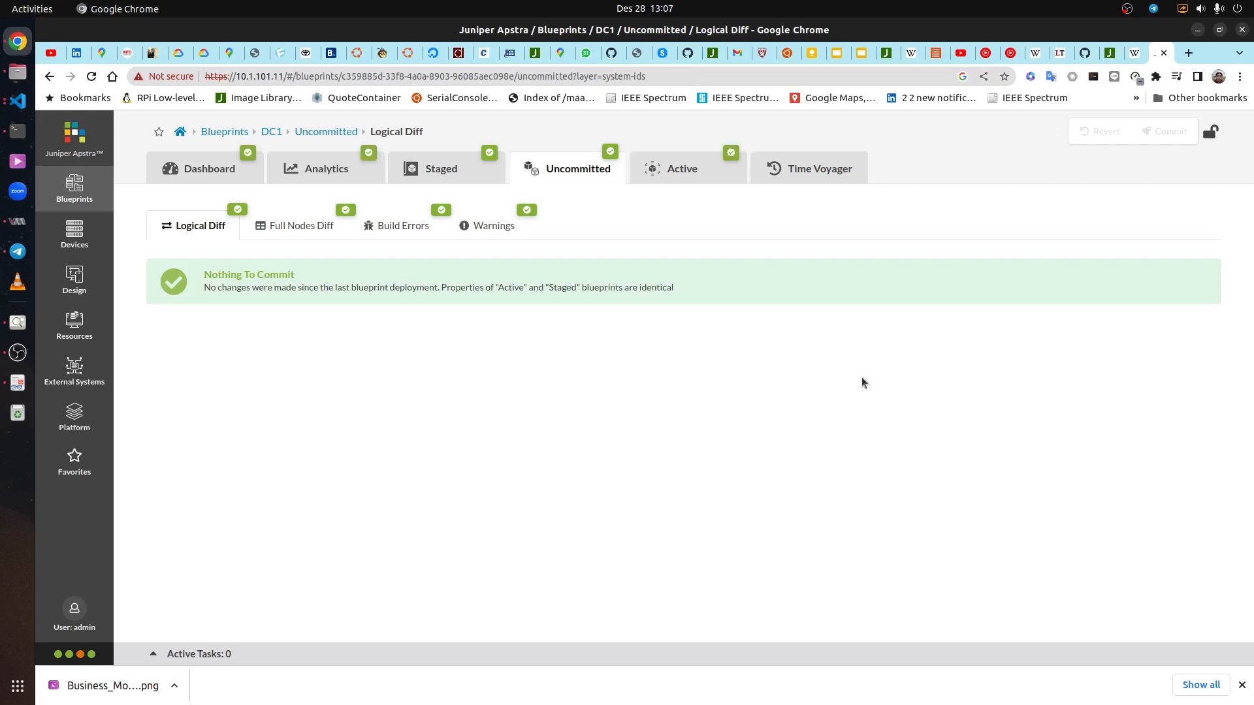
Review DC1's dashboard, analytics, staged, uncommitted and active views, and examine the active blueprint's anomalies
click(189, 169)
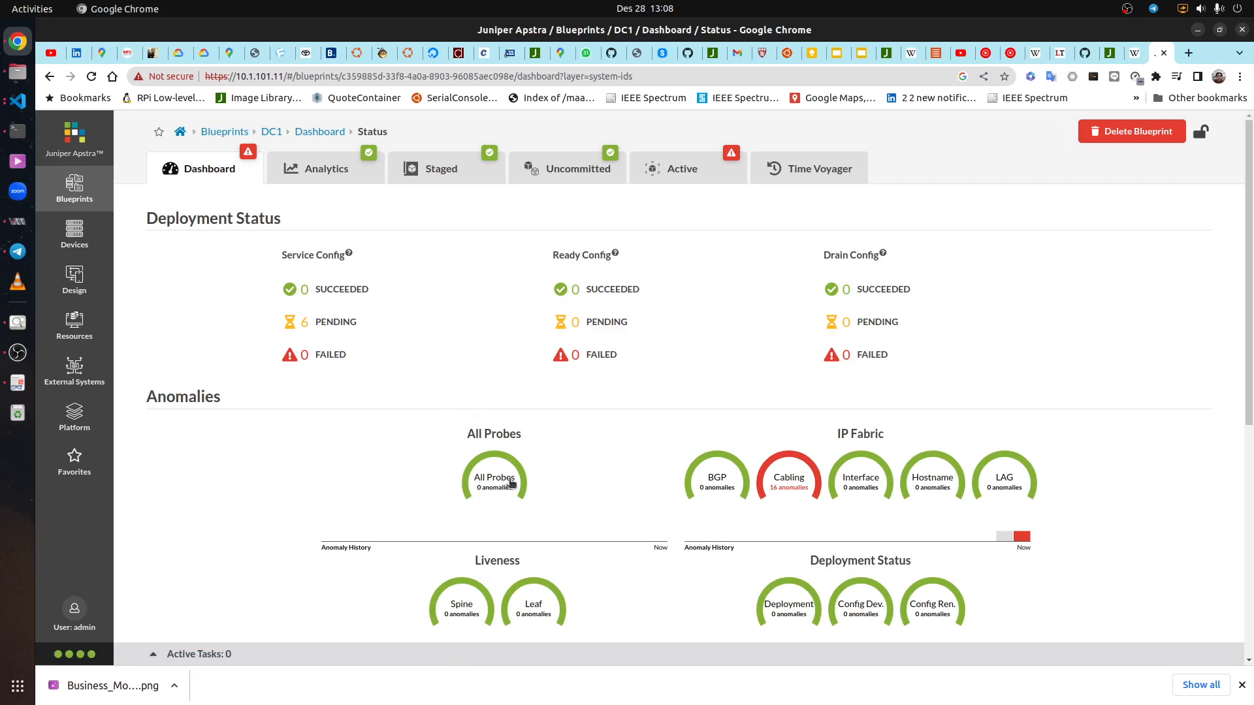
click(330, 167)
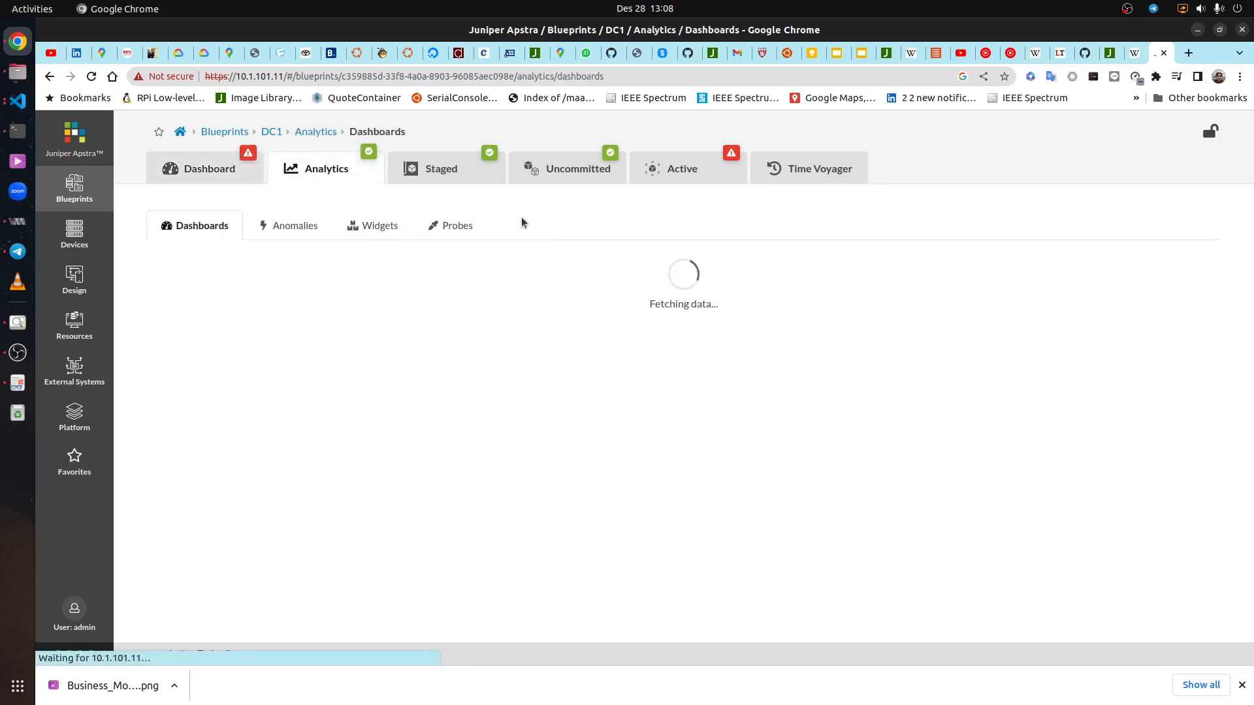
click(455, 172)
click(574, 183)
click(708, 179)
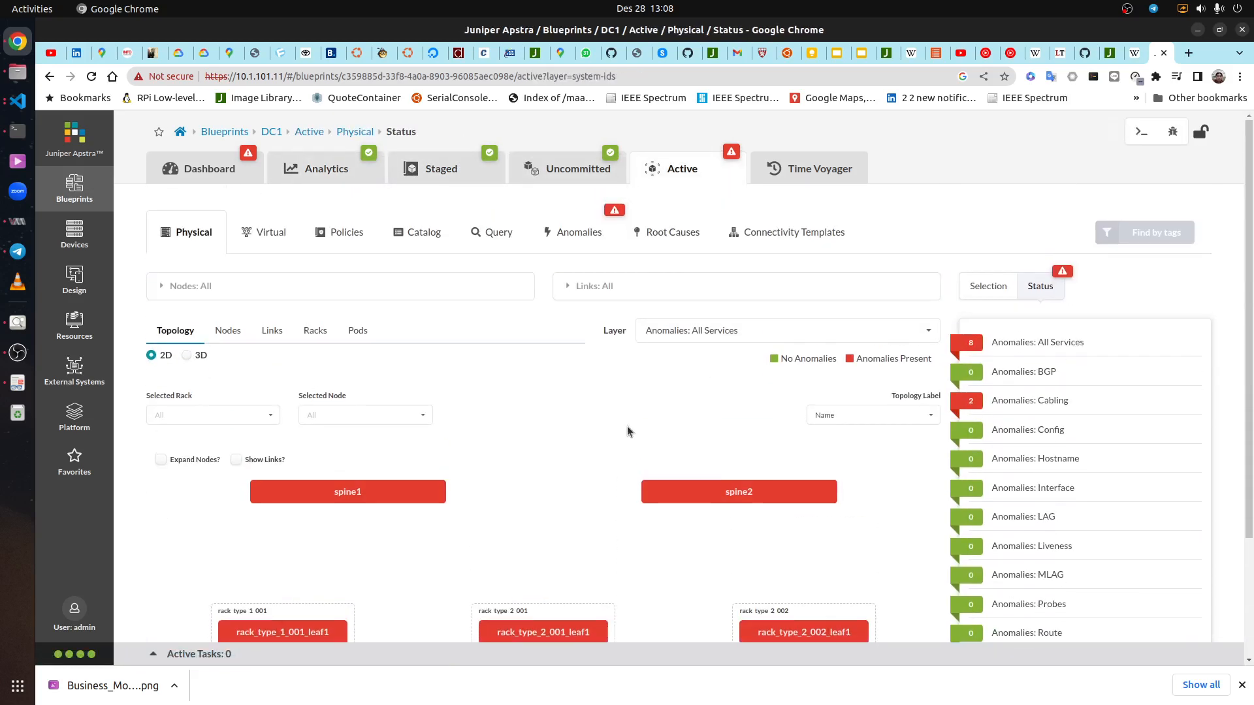
click(583, 237)
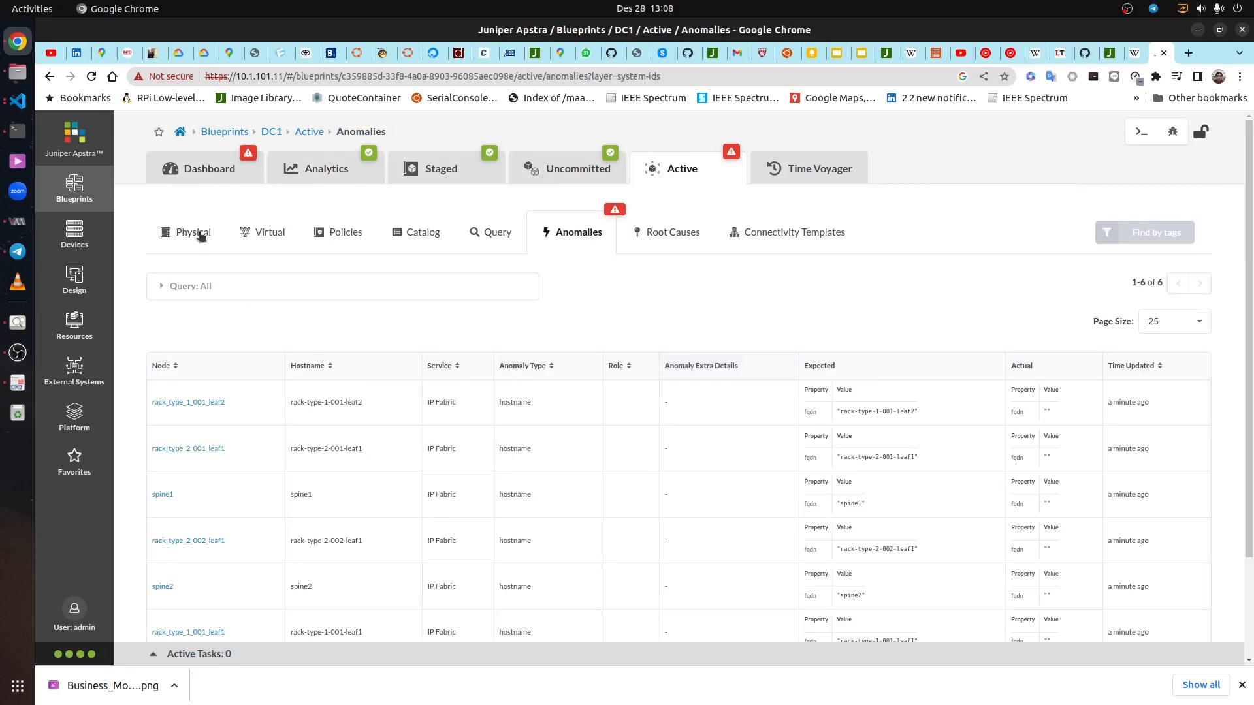
Check DC1's deployment status and anomaly gauges on the dashboard, along with the active blueprint's topology status
click(232, 170)
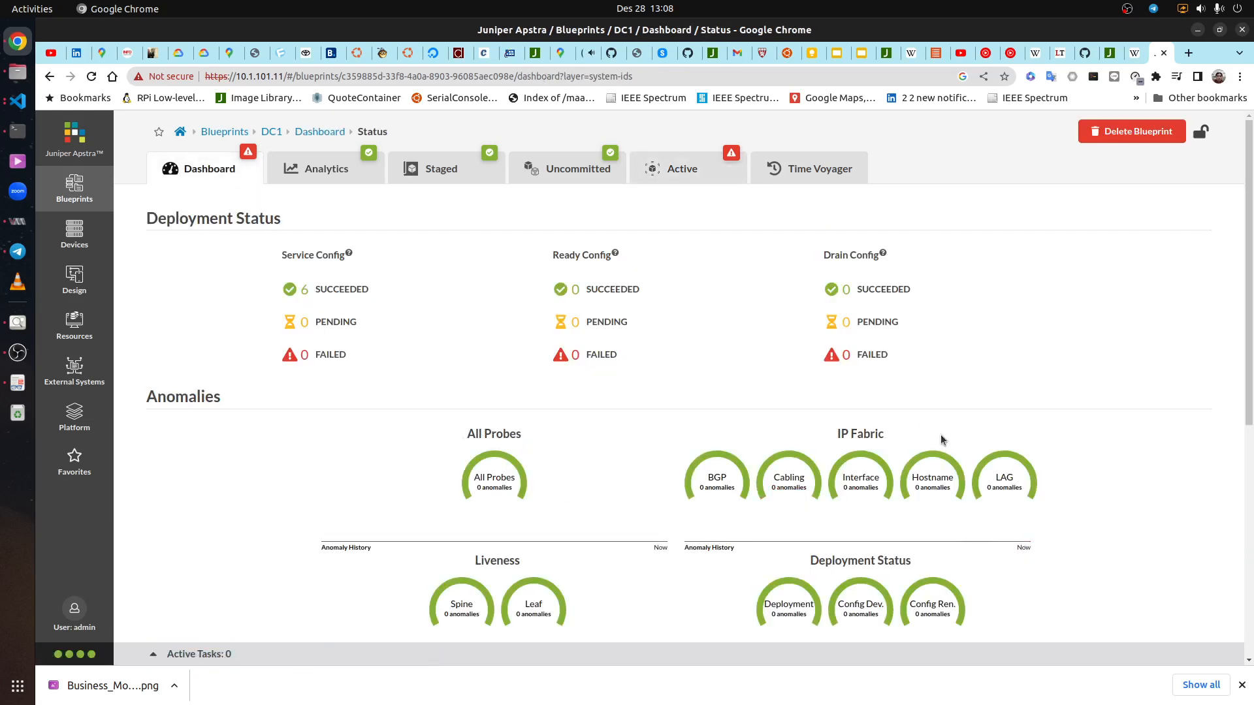
scroll(1060, 527, down, 1)
scroll(1062, 527, up, 1)
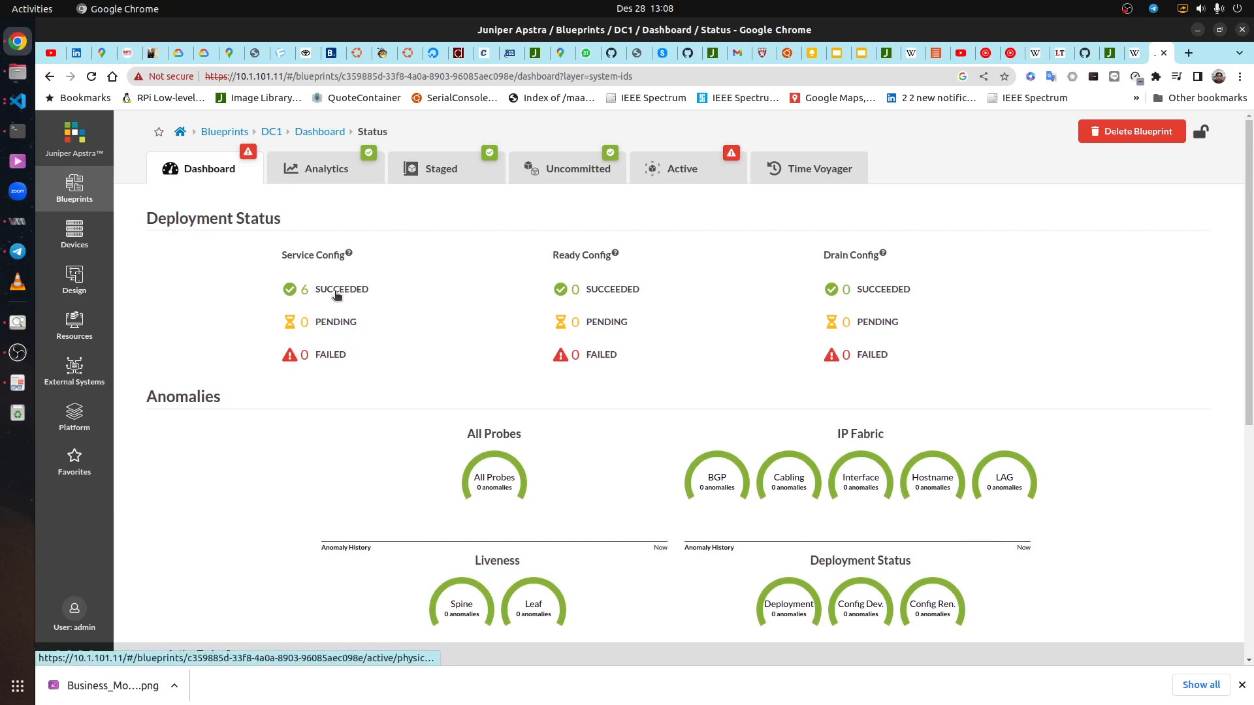
scroll(457, 372, down, 2)
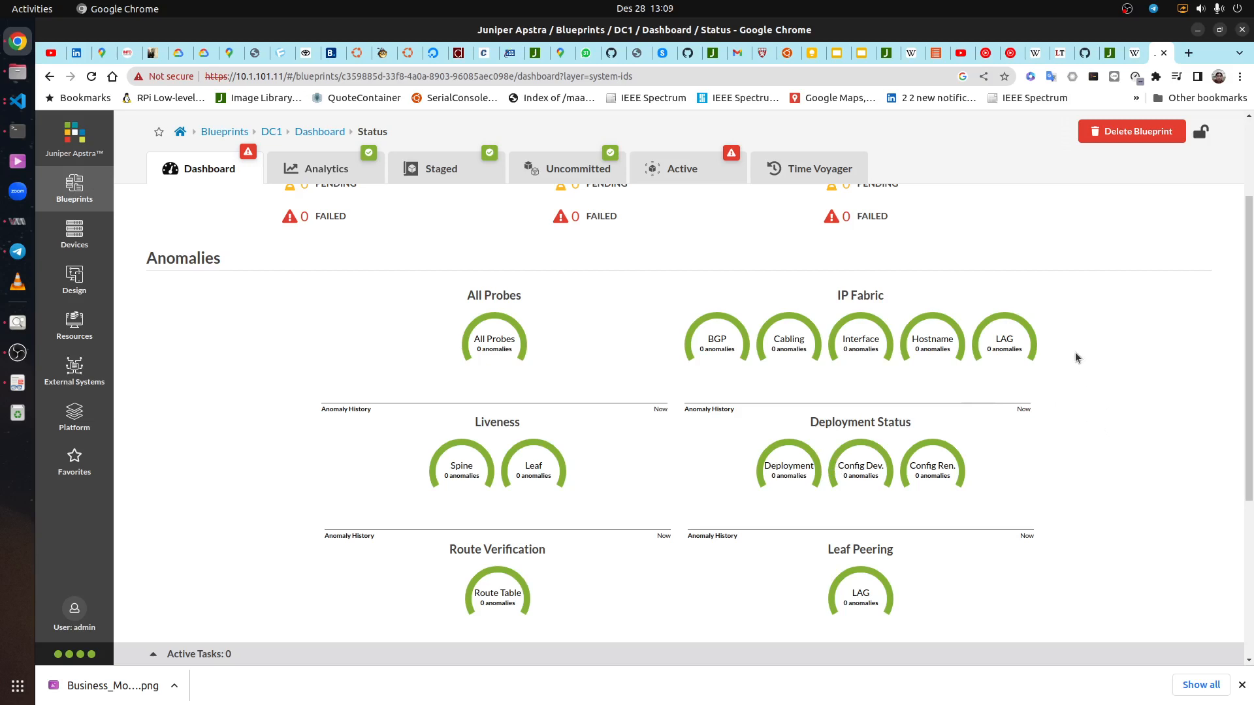
click(691, 187)
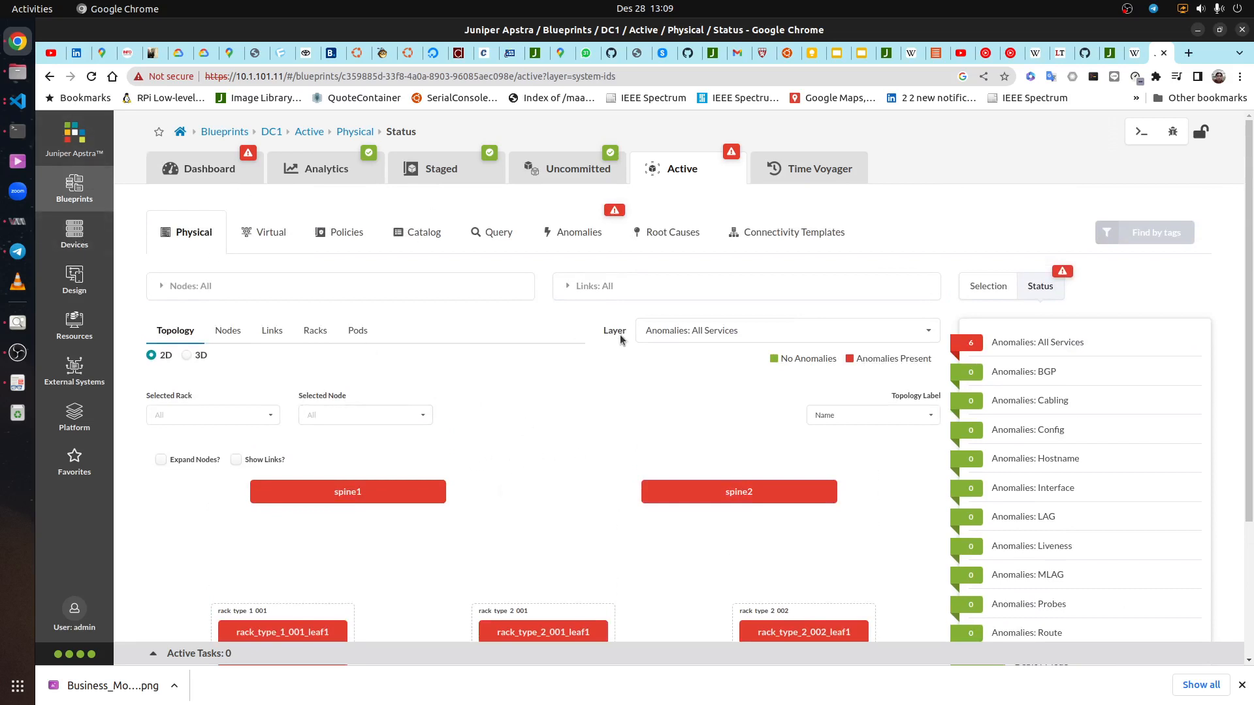
click(211, 168)
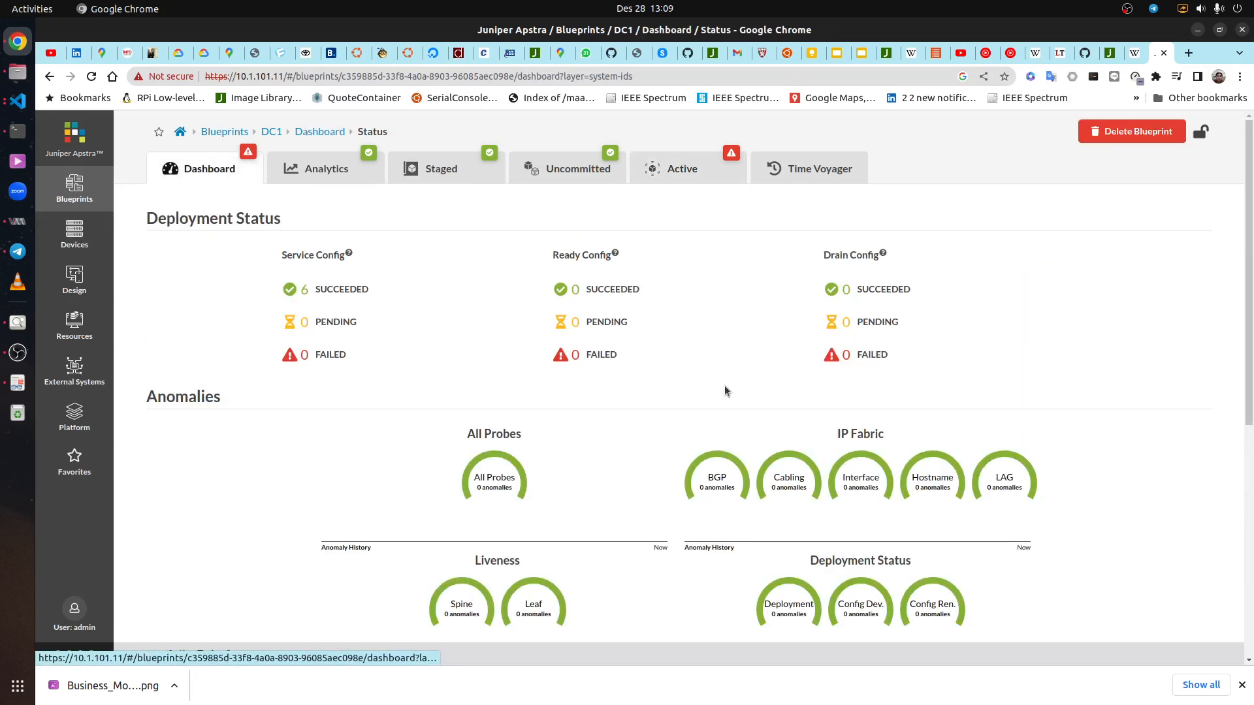
scroll(723, 390, down, 3)
scroll(907, 390, up, 3)
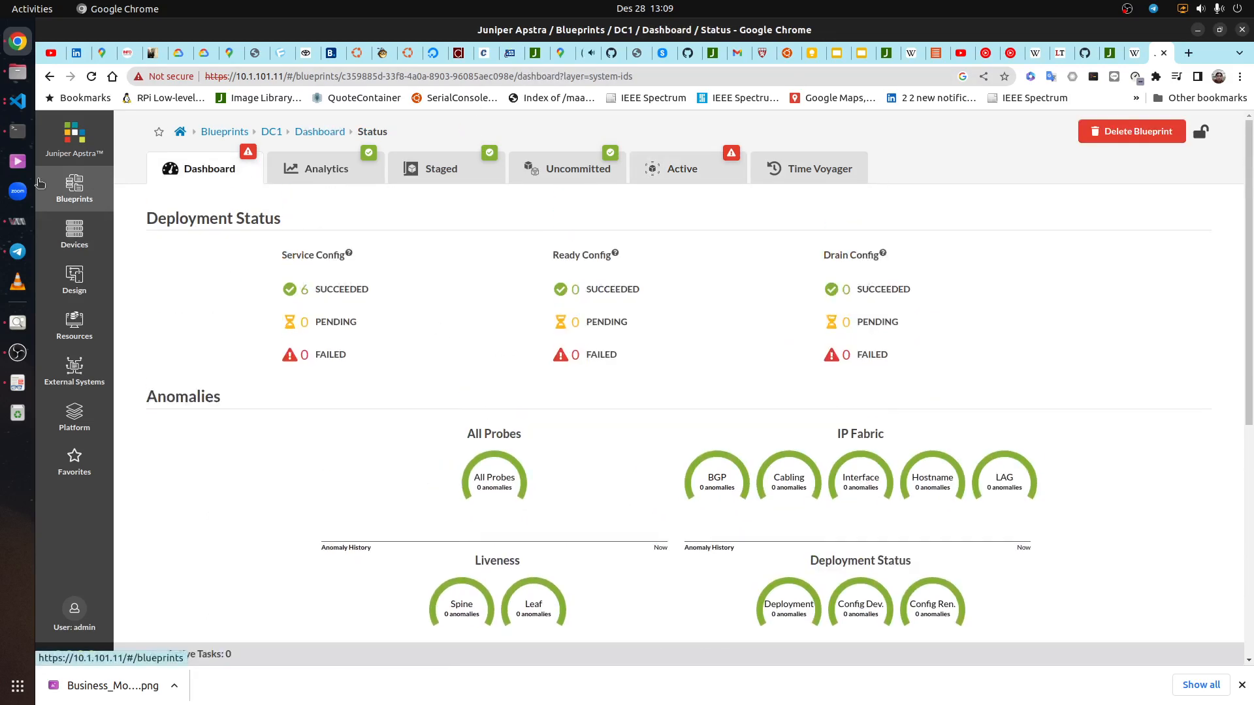
Switch to the terminal and log in over SSH to 10.1.101.101 as aosadmin, entering the account password
click(18, 131)
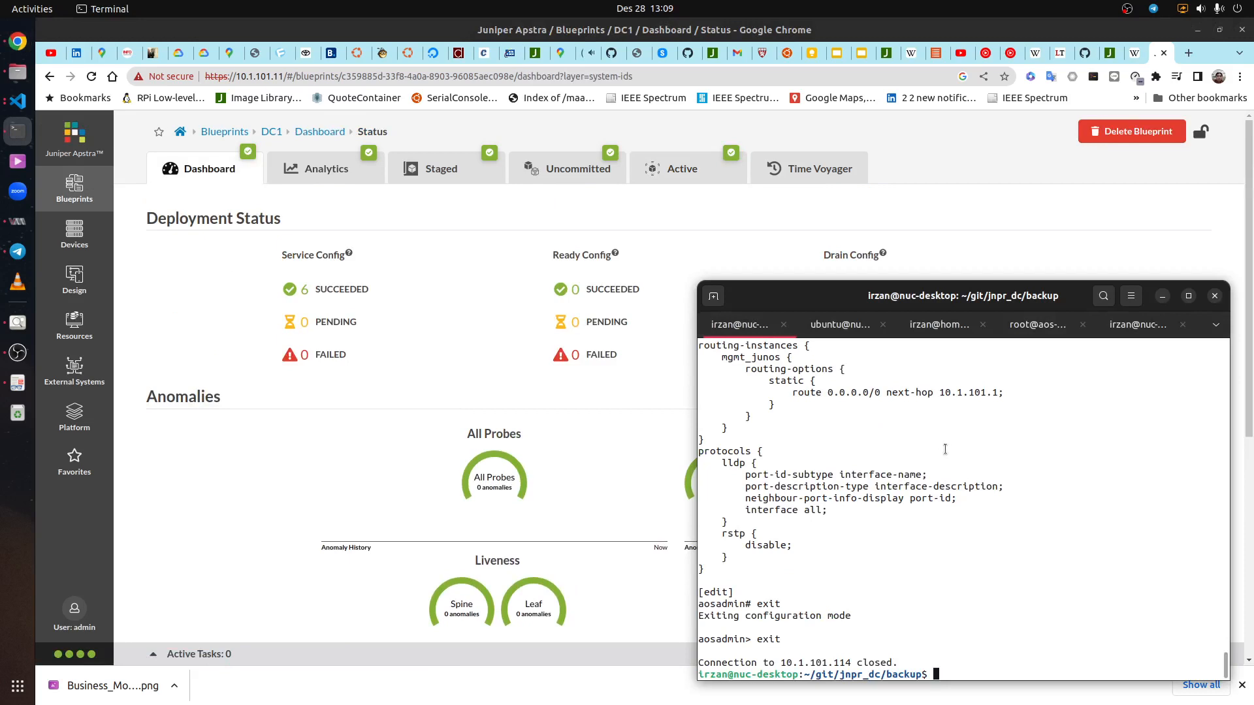
key(Up)
key(BackSpace)
key(BackSpace)
text(01.101)
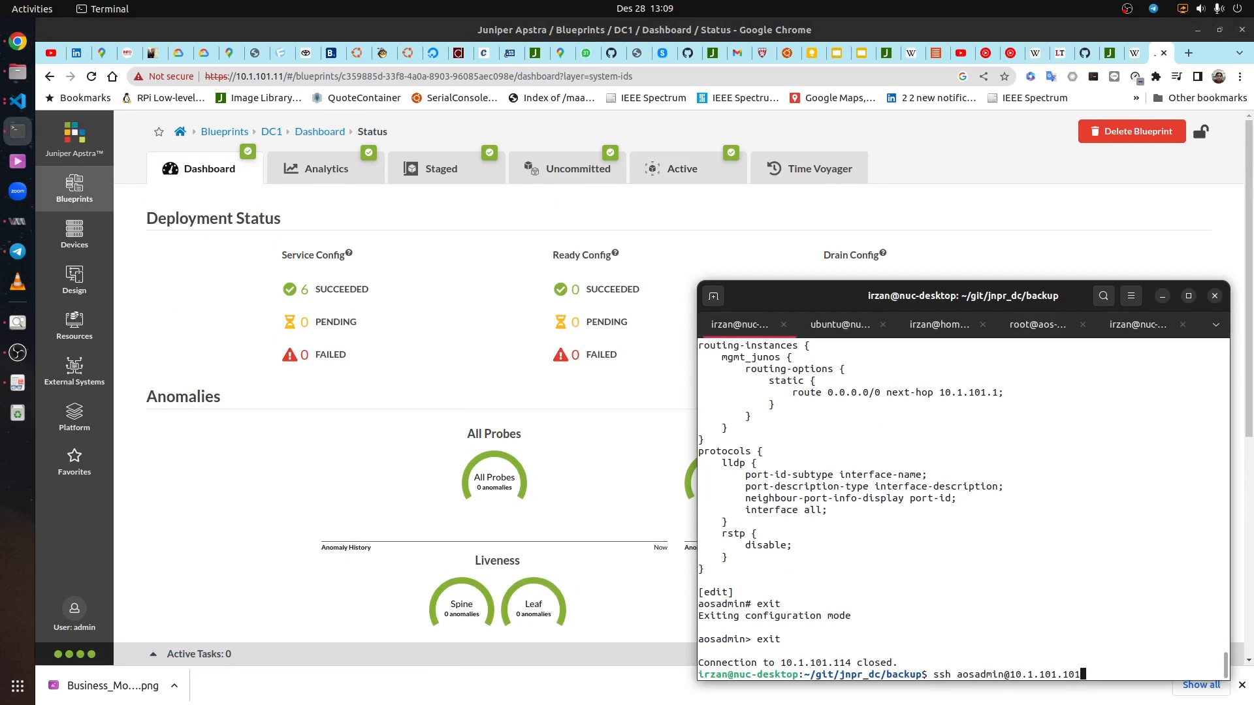
key(Return)
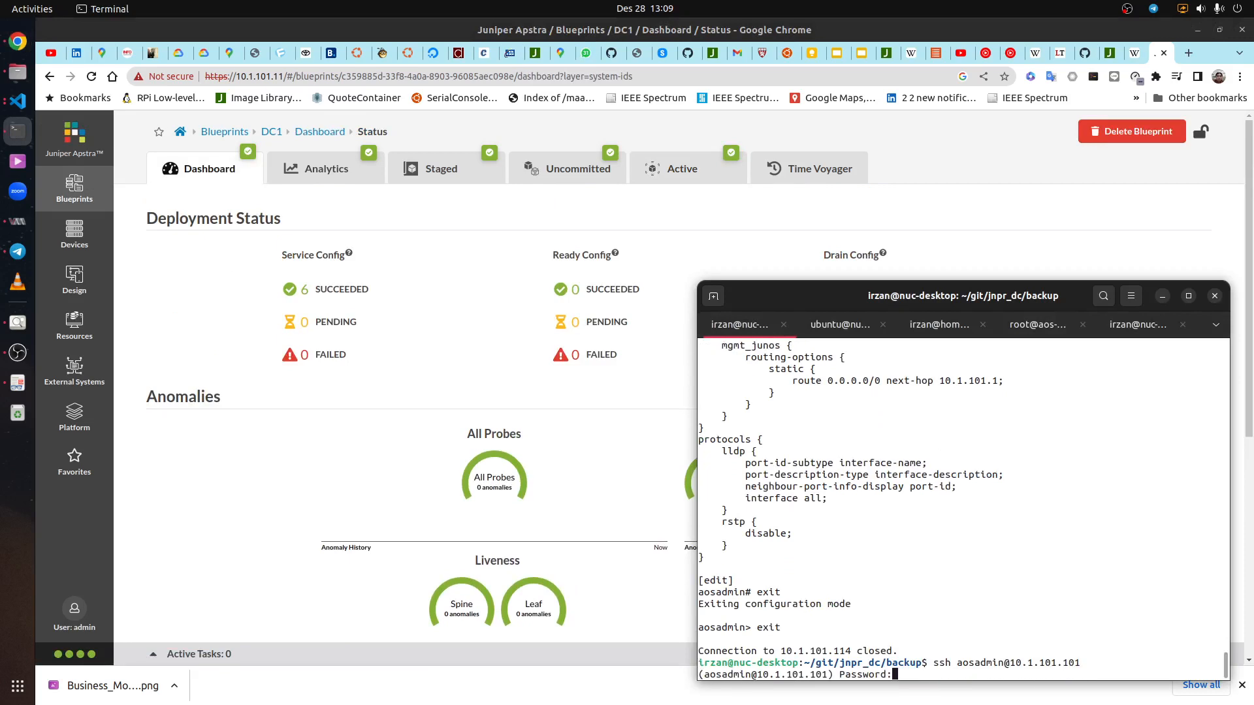
key(Return)
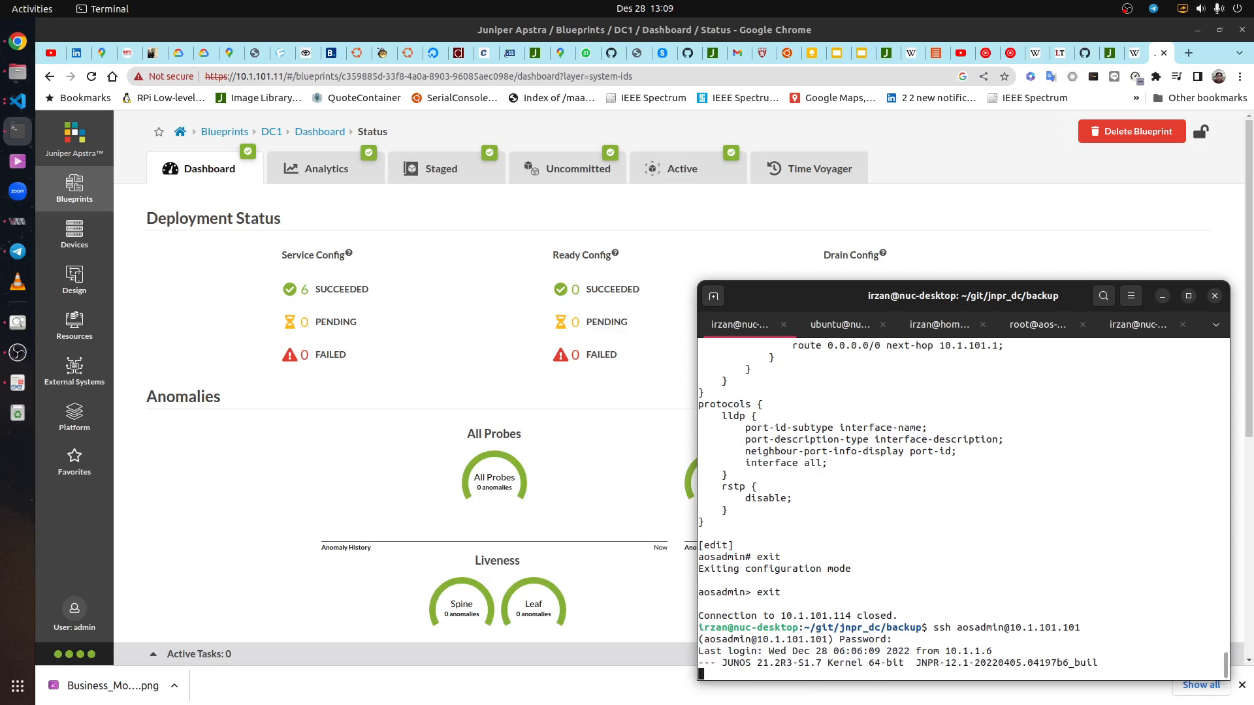
Show the complete BGP summary on the device at 10.1.101.101, and move the terminal window toward the screen's centre
text(show bgp summary)
key(Return)
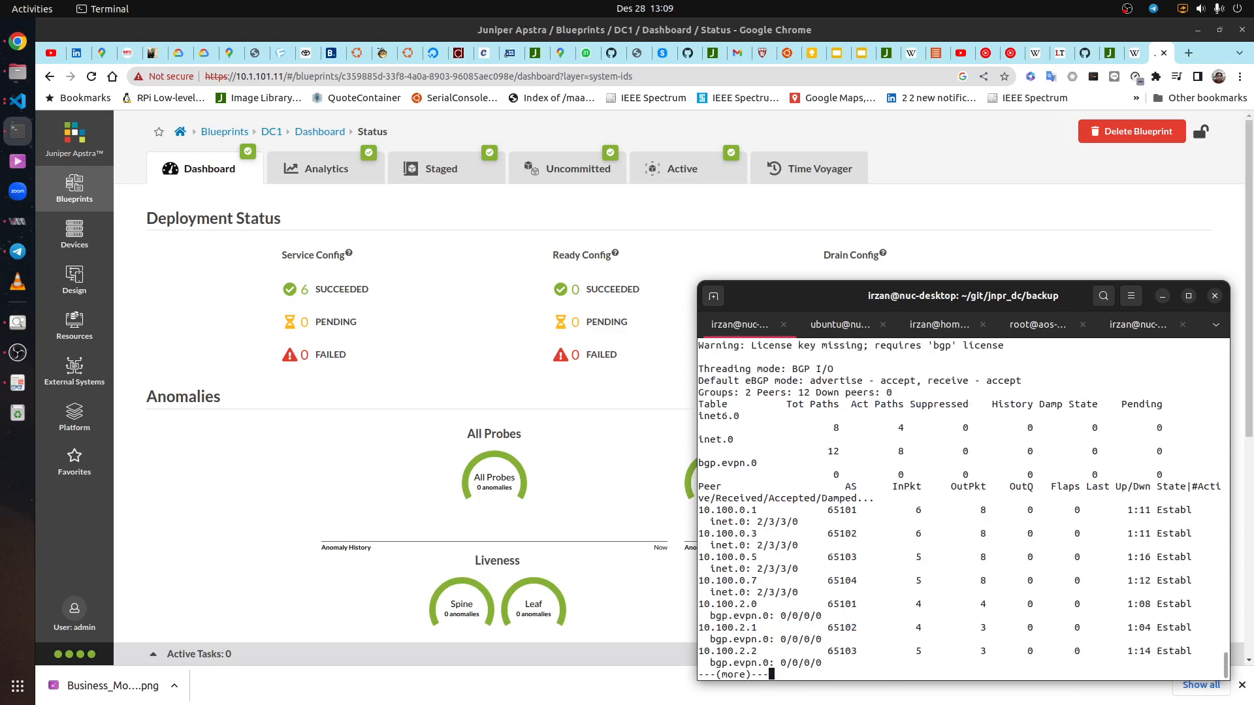
key(space)
drag(854, 299, 525, 177)
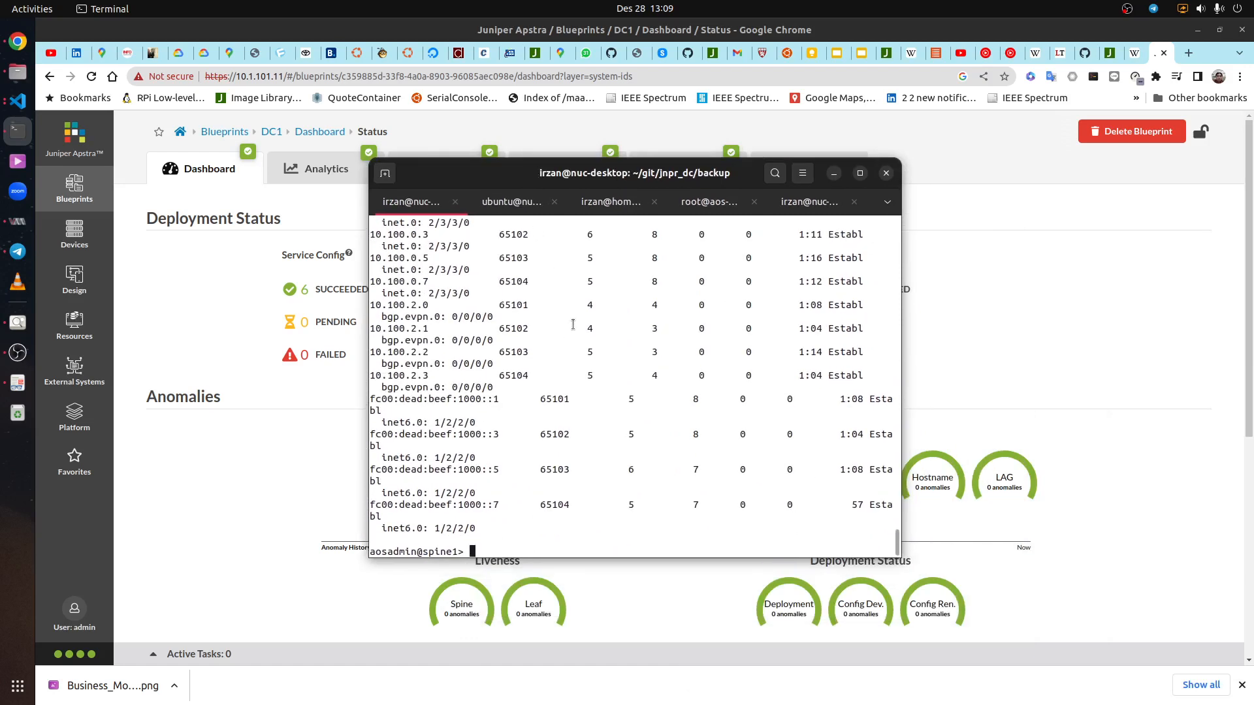
Show the LLDP neighbors of spine1
text(show sll)
key(Return)
key(Up)
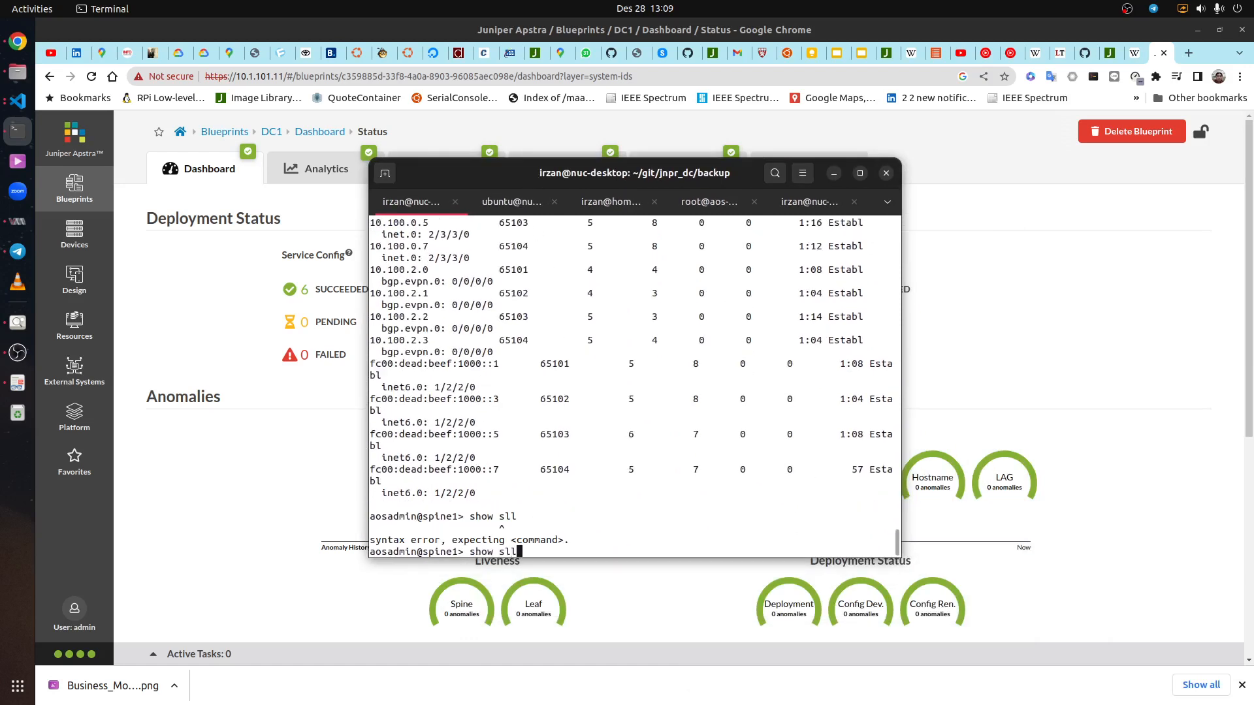
key(BackSpace)
key(BackSpace)
key(BackSpace)
text(lldp neighbors)
key(Return)
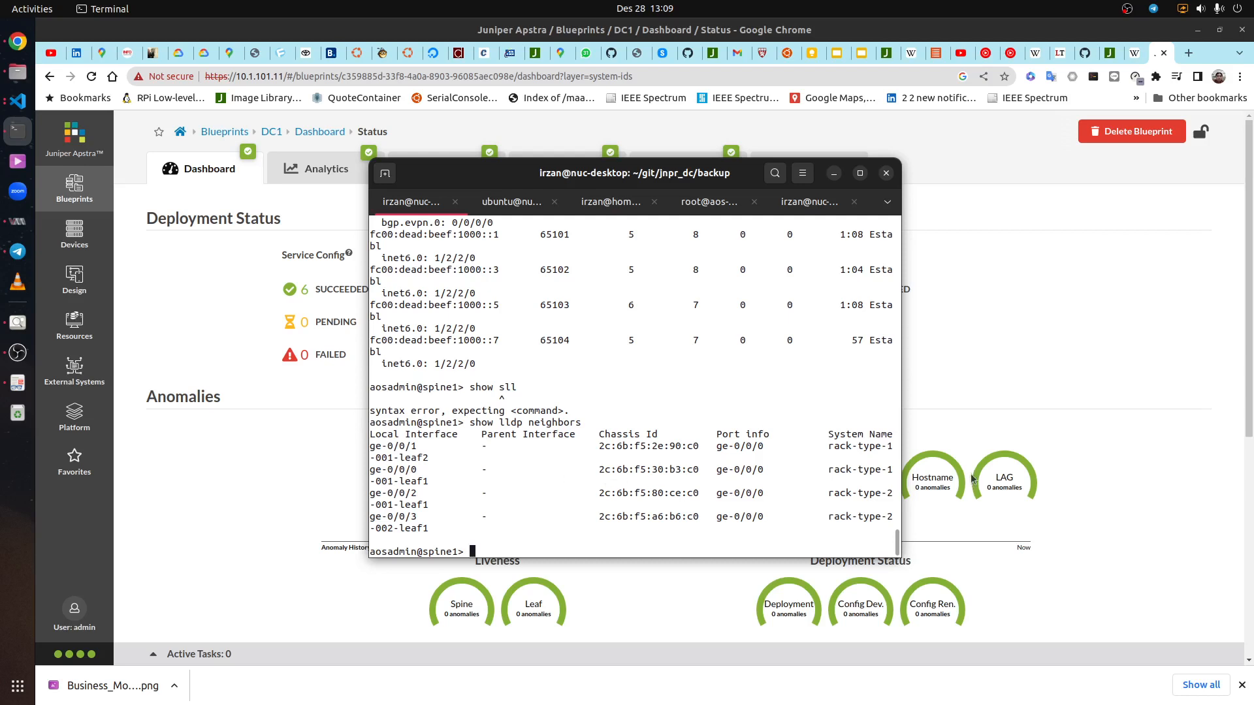
Compare spine1's LLDP neighbors in the terminal with DC1's staged topology in Chrome
click(1023, 358)
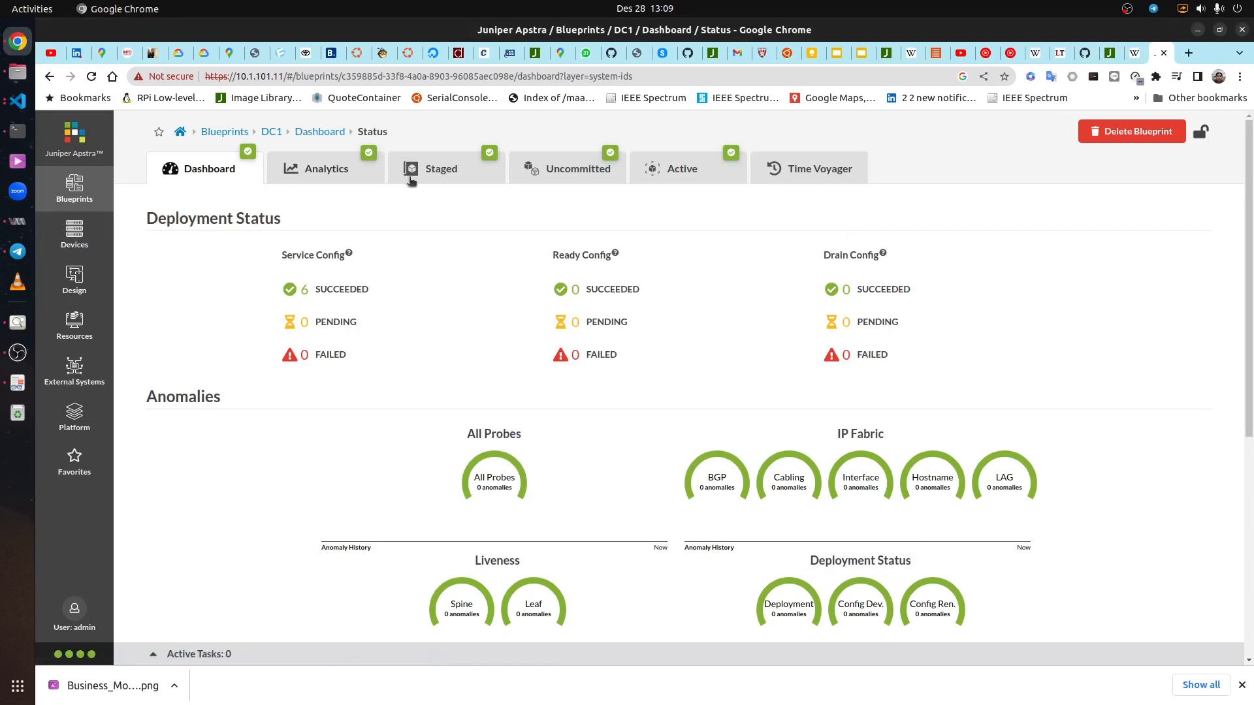
click(452, 178)
scroll(484, 444, down, 1)
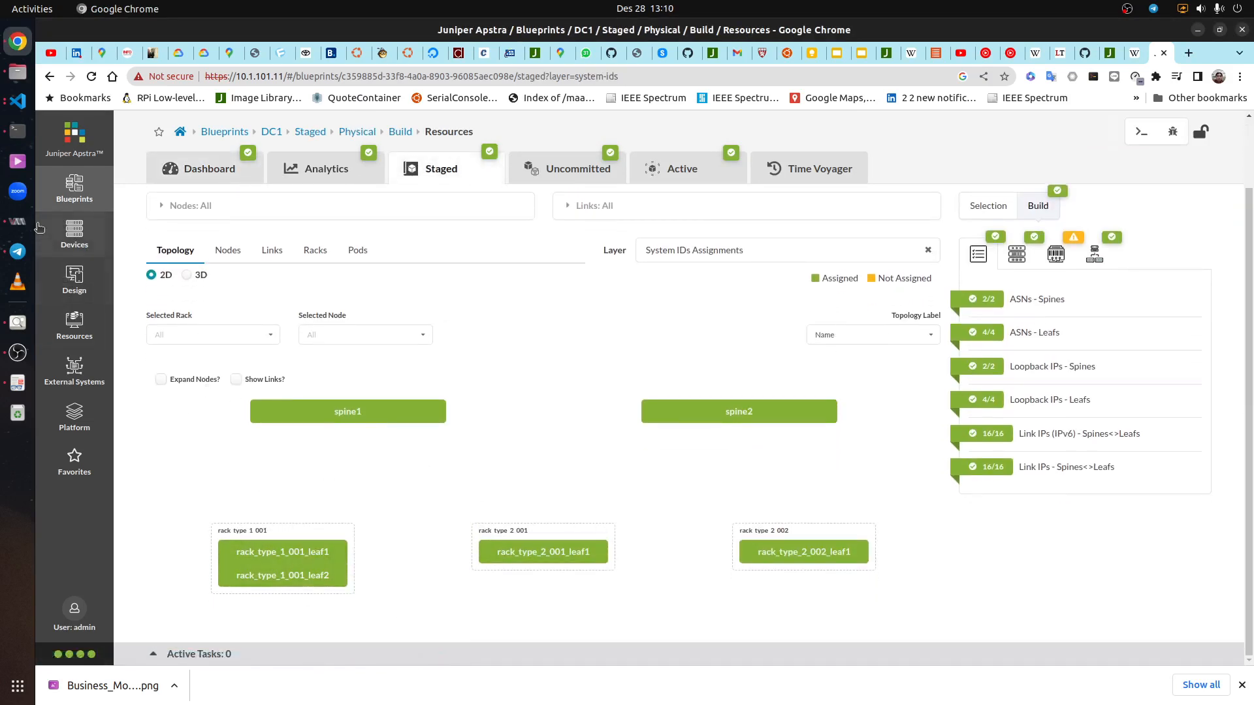
click(17, 130)
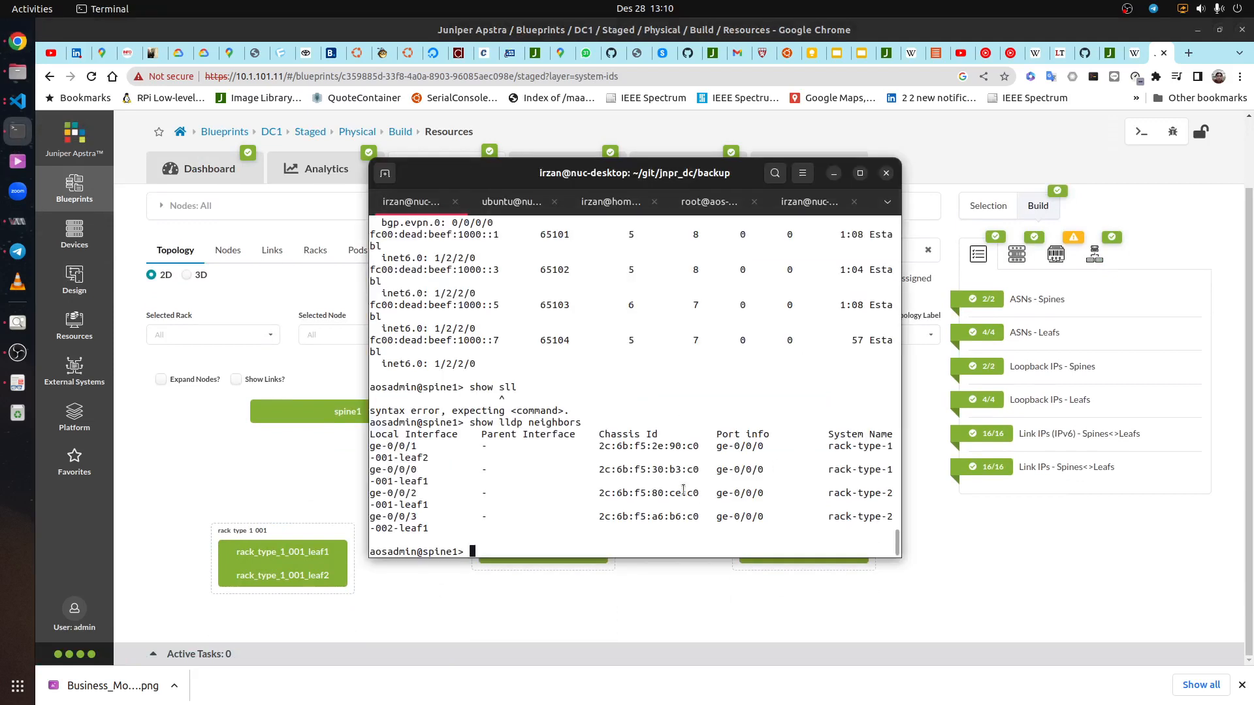
click(1094, 598)
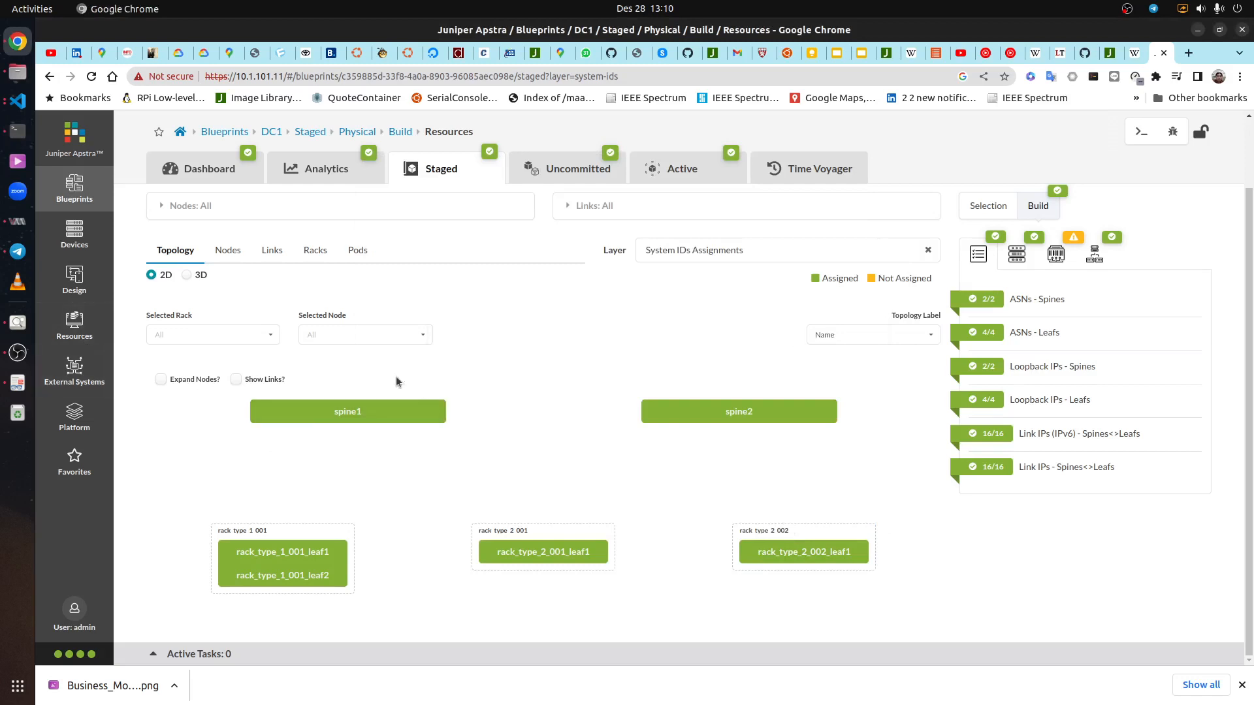
Switch to the terminal and open a new local session alongside the spine1 session
key(alt+Tab)
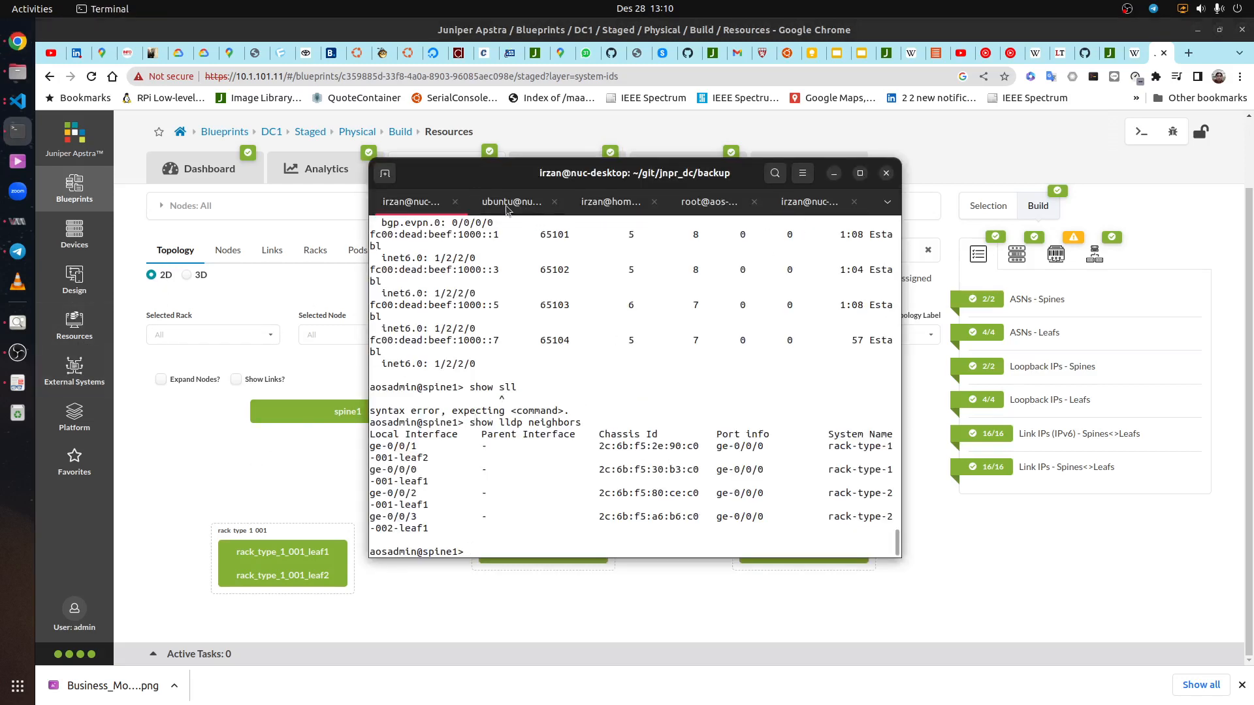
key(ctrl+shift+t)
Try to log in over SSH to 10.1.101.114 as ubuntu, entering the account password
text(ssh u8b)
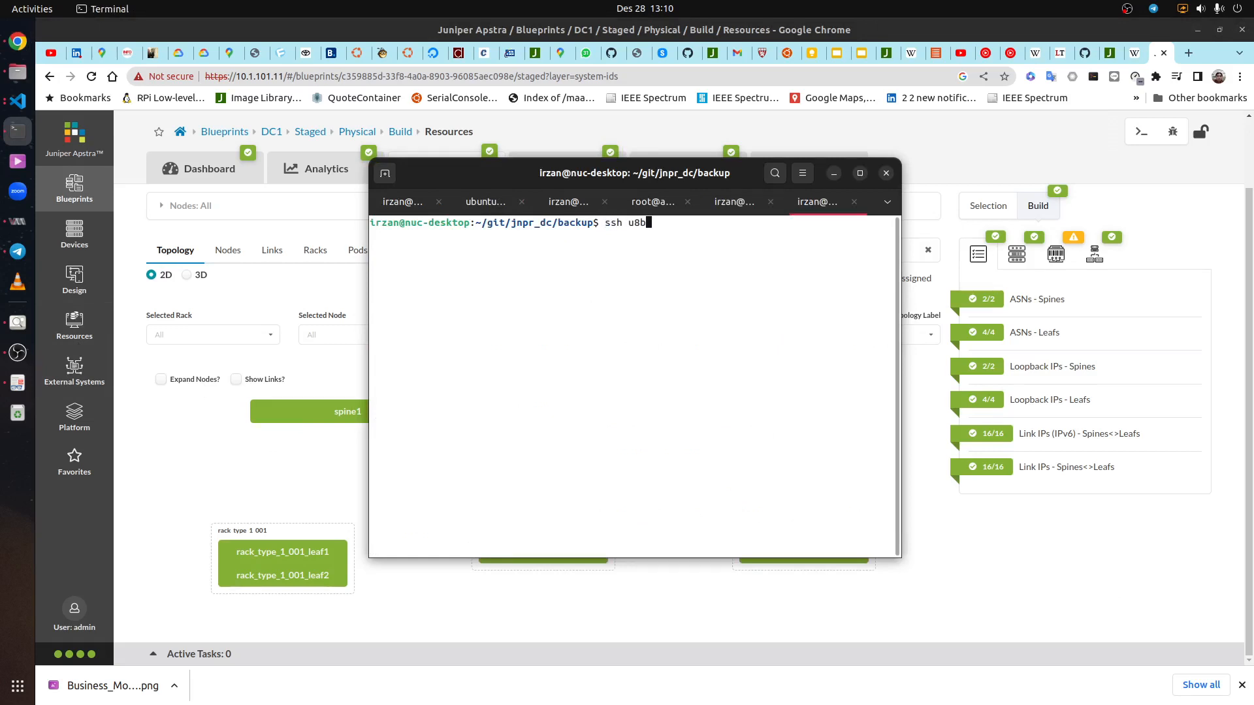
key(BackSpace)
key(BackSpace)
text(buntu@10.1.101.114)
key(Return)
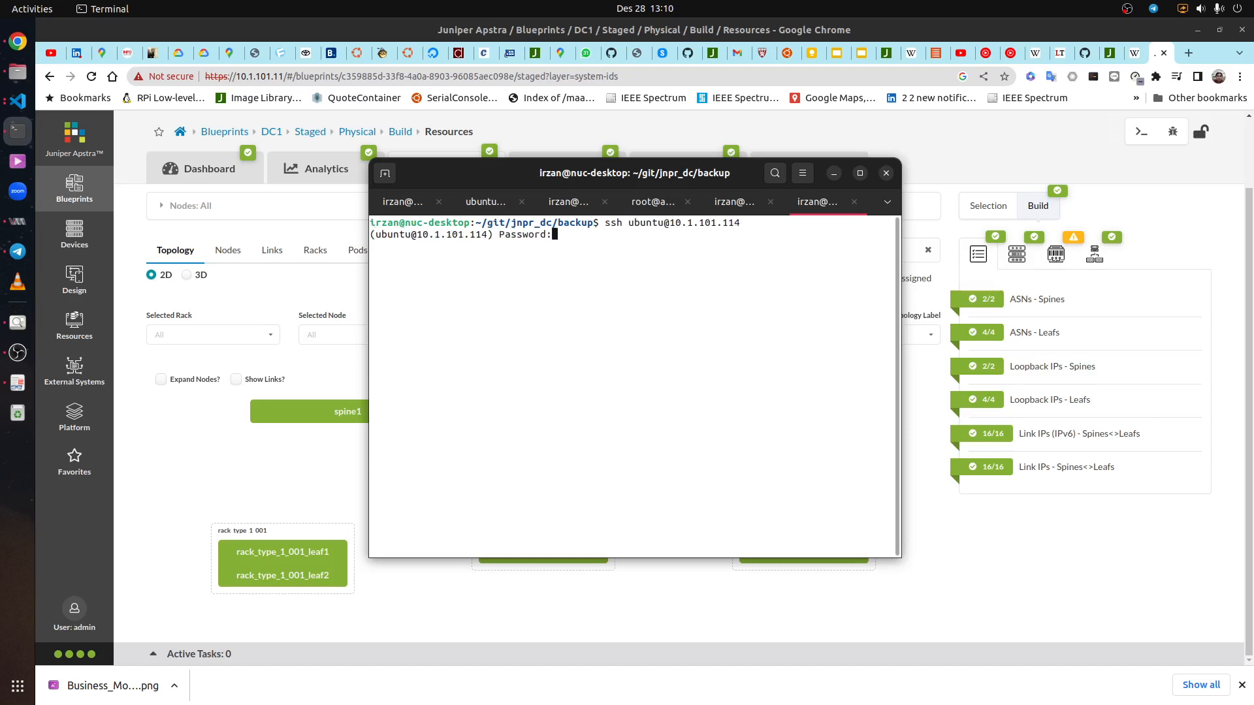
key(Return)
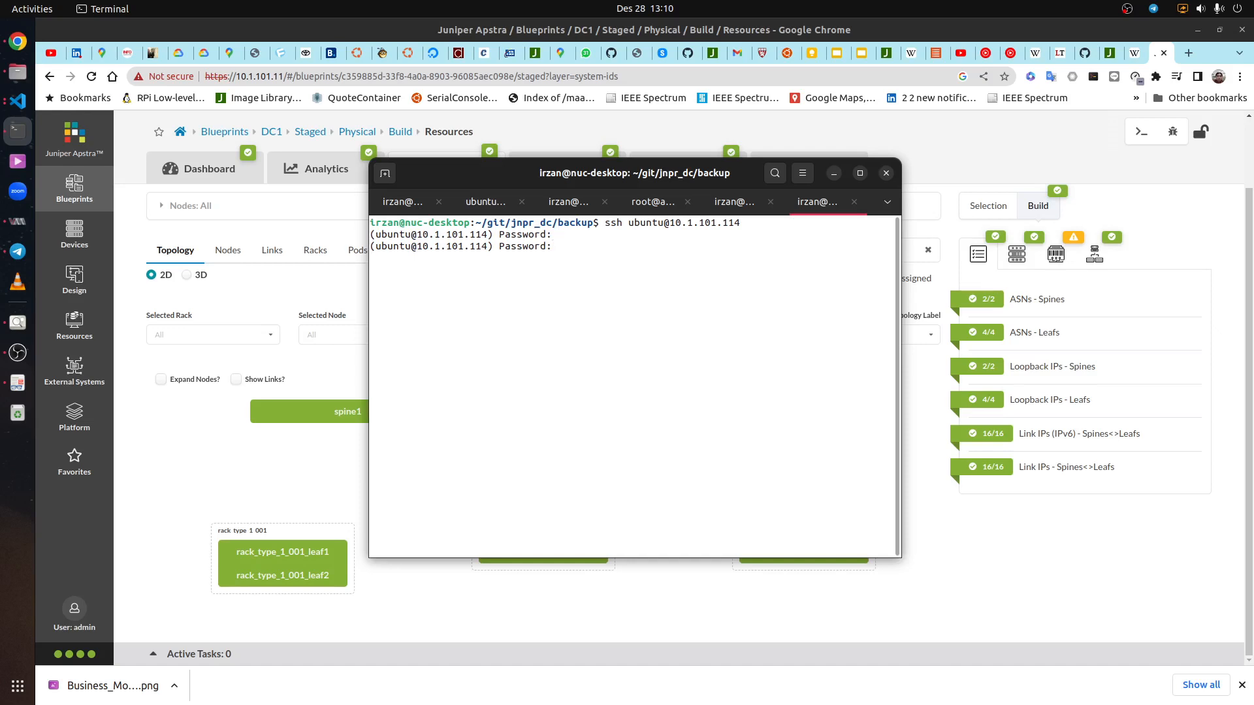
key(ctrl+c)
Log in over SSH to 10.1.101.114 with the user changed to aosadmin, entering the account password
key(Up)
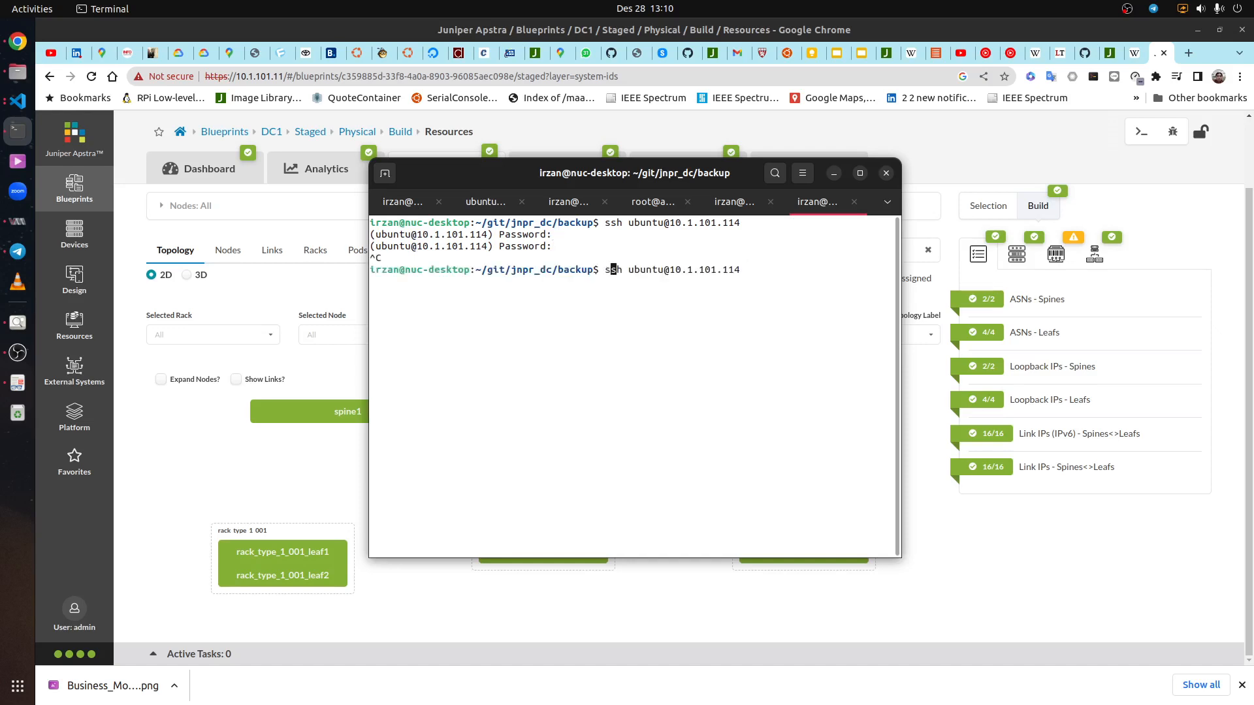
key(Right)
key(Right)
key(Right)
key(Delete)
key(Delete)
key(Delete)
key(Delete)
key(Delete)
key(Delete)
text(aosadmin)
key(Return)
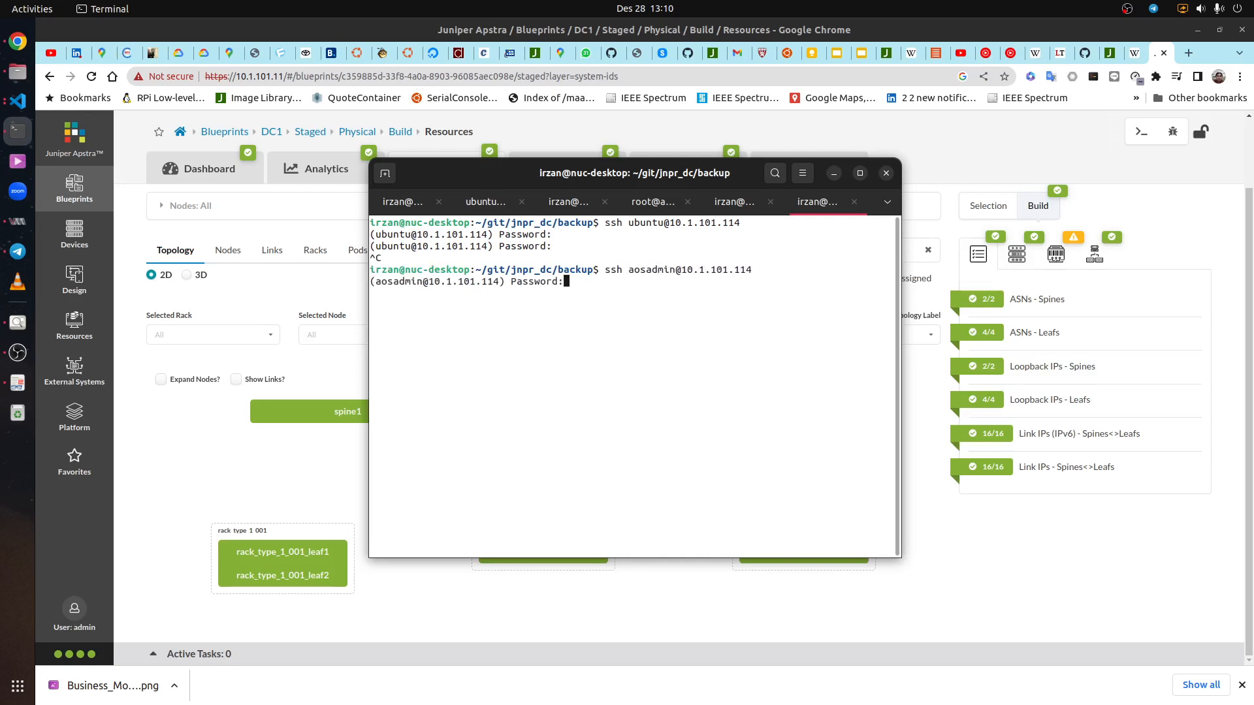
key(Return)
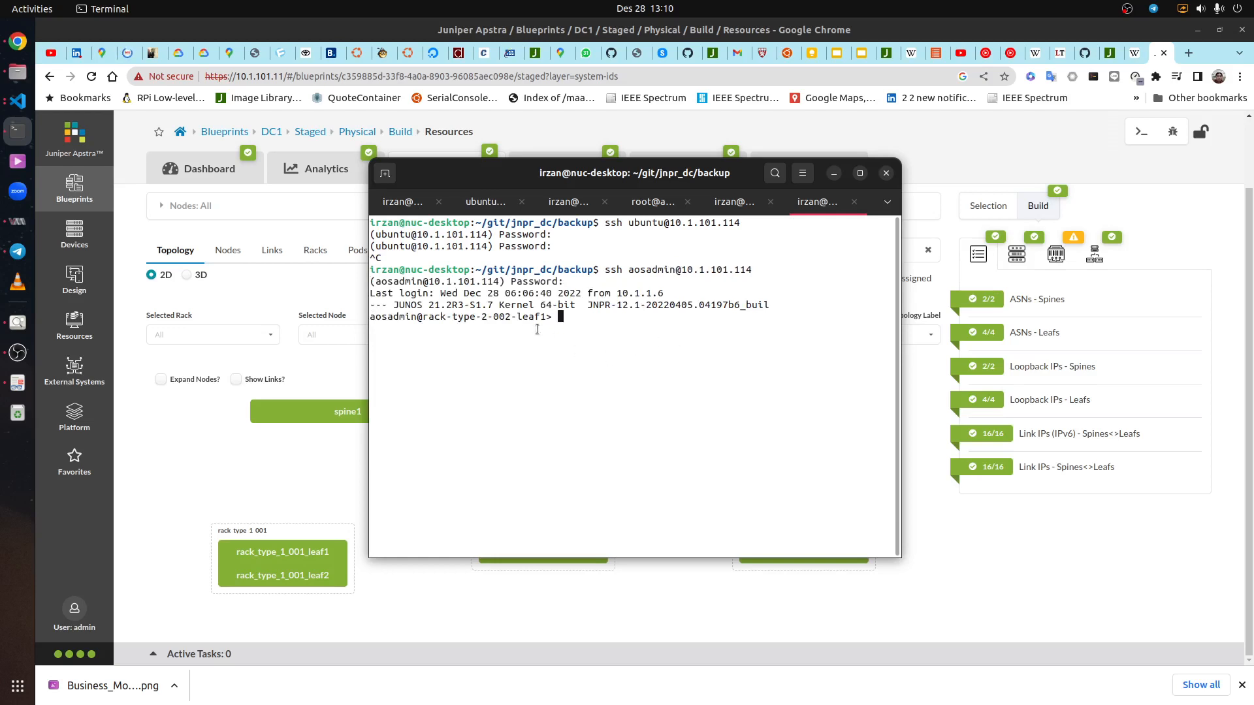
Compare the hostname in the leaf's prompt with the rack_type_2_002 leaf in DC1's staged topology in Chrome
drag(423, 319, 547, 317)
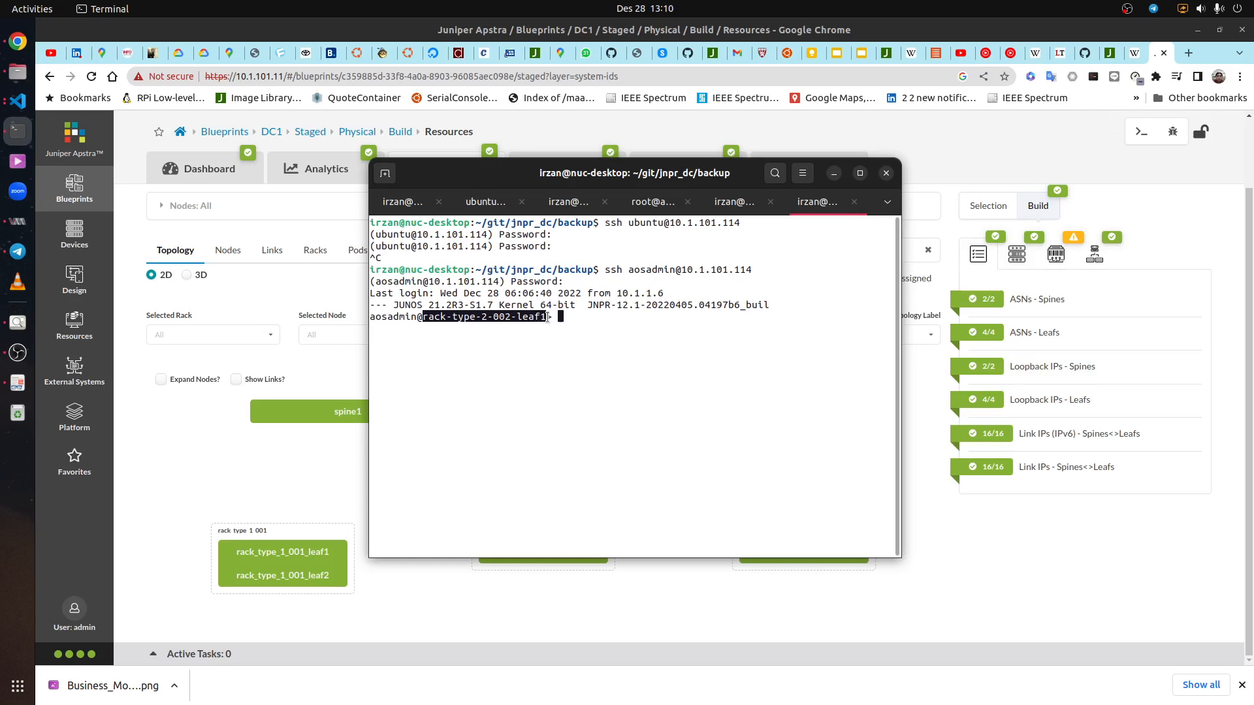
click(615, 625)
mouse_move(797, 566)
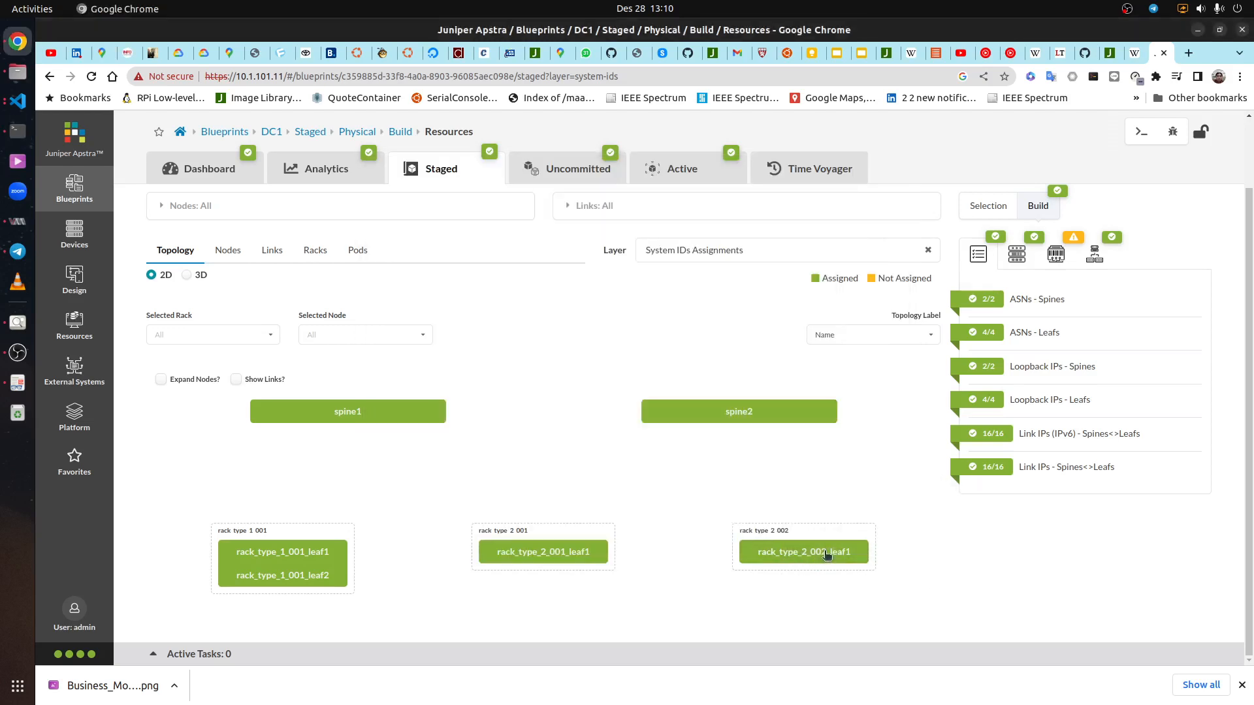
Switch to the terminal and display the full BGP summary on the rack-type-2-002-leaf1 switch
key(alt+Tab)
text(show bgp summary)
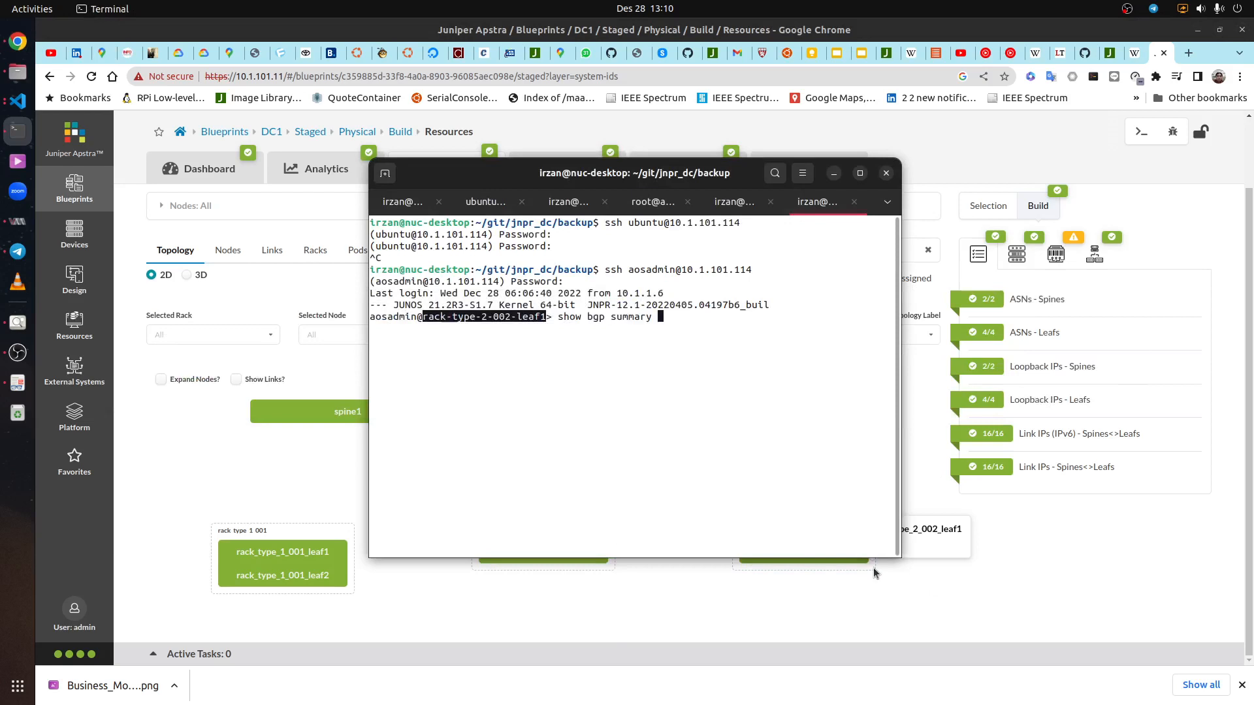
key(Return)
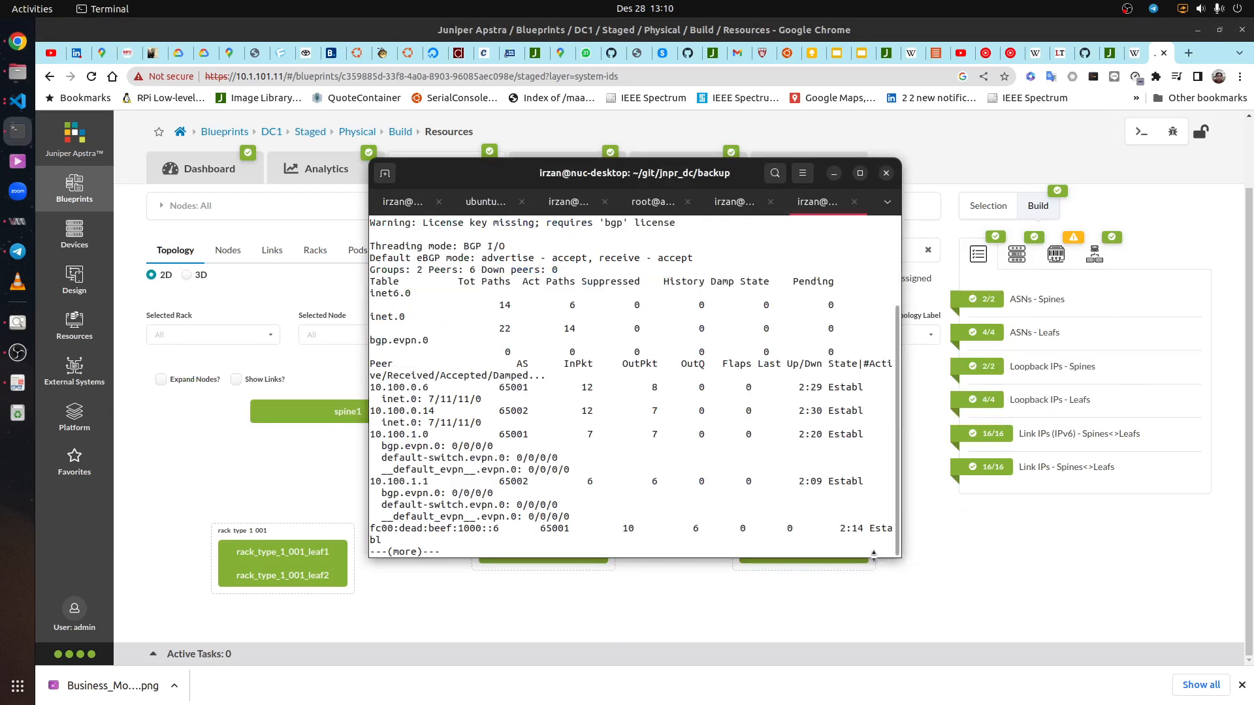
key(space)
key(Return)
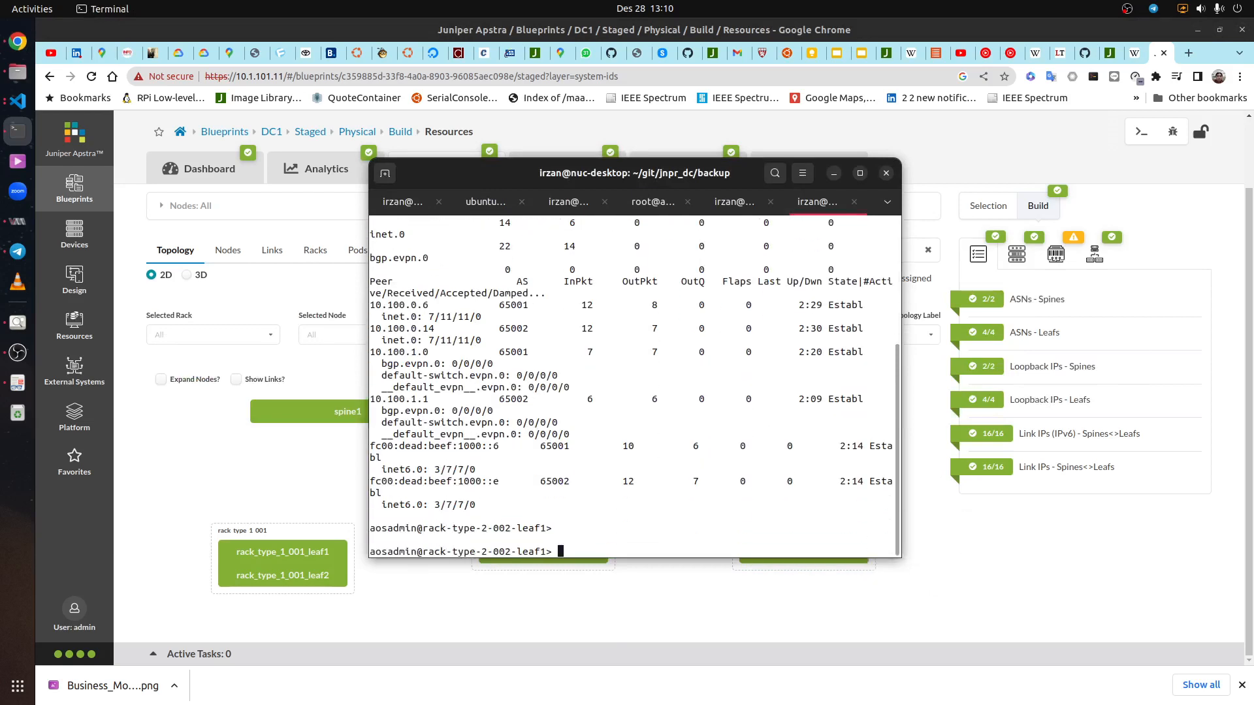
List the leaf's LLDP neighbors and switch to Chrome to show the links in DC1's staged topology
text(show lldp neighbors)
key(Return)
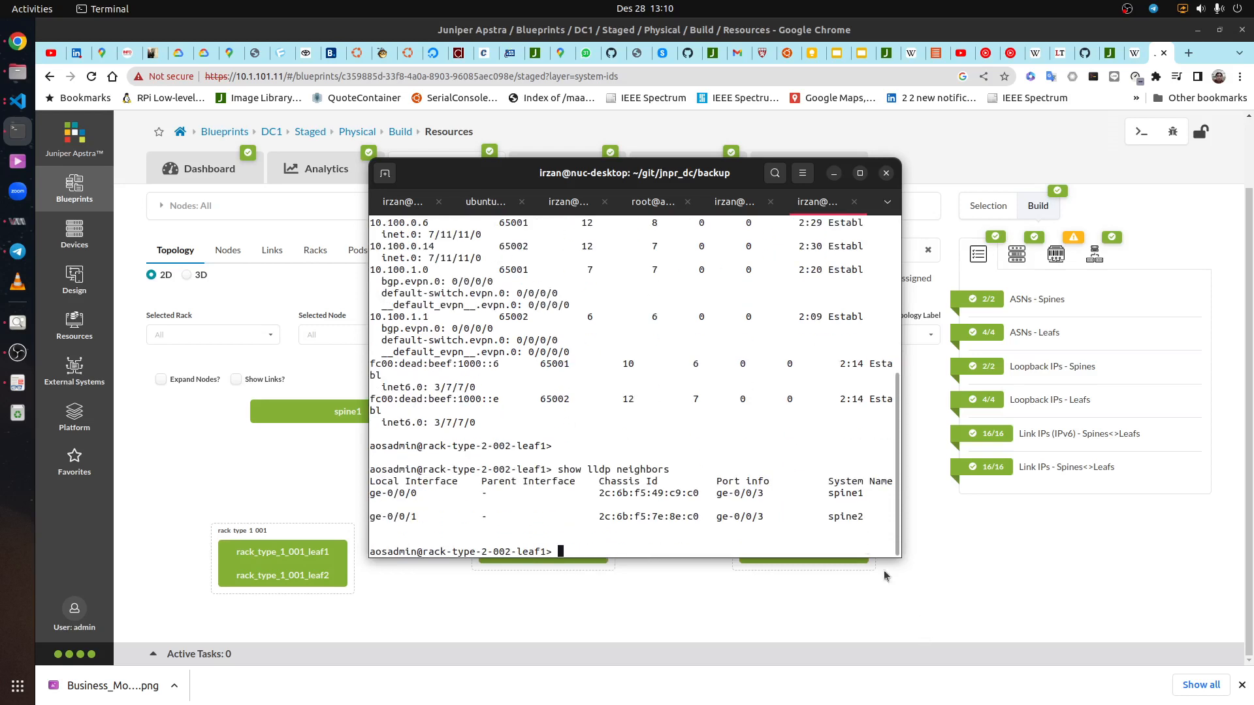
key(alt+Tab)
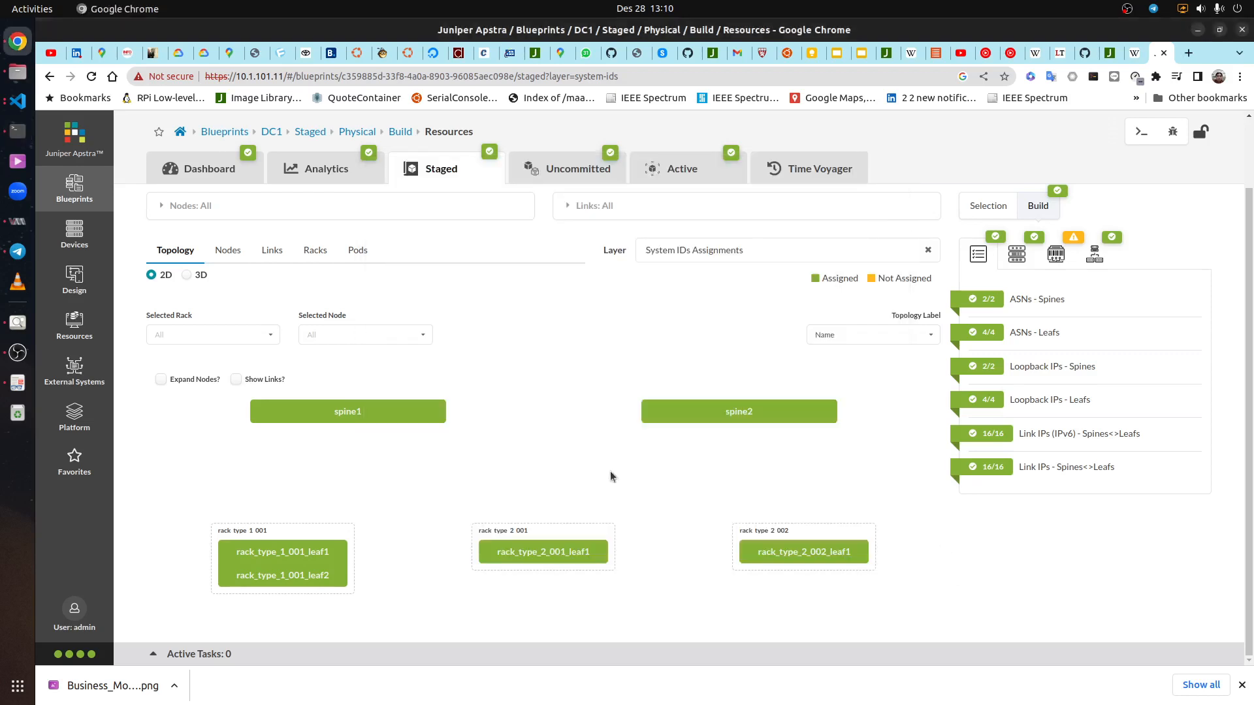
click(235, 381)
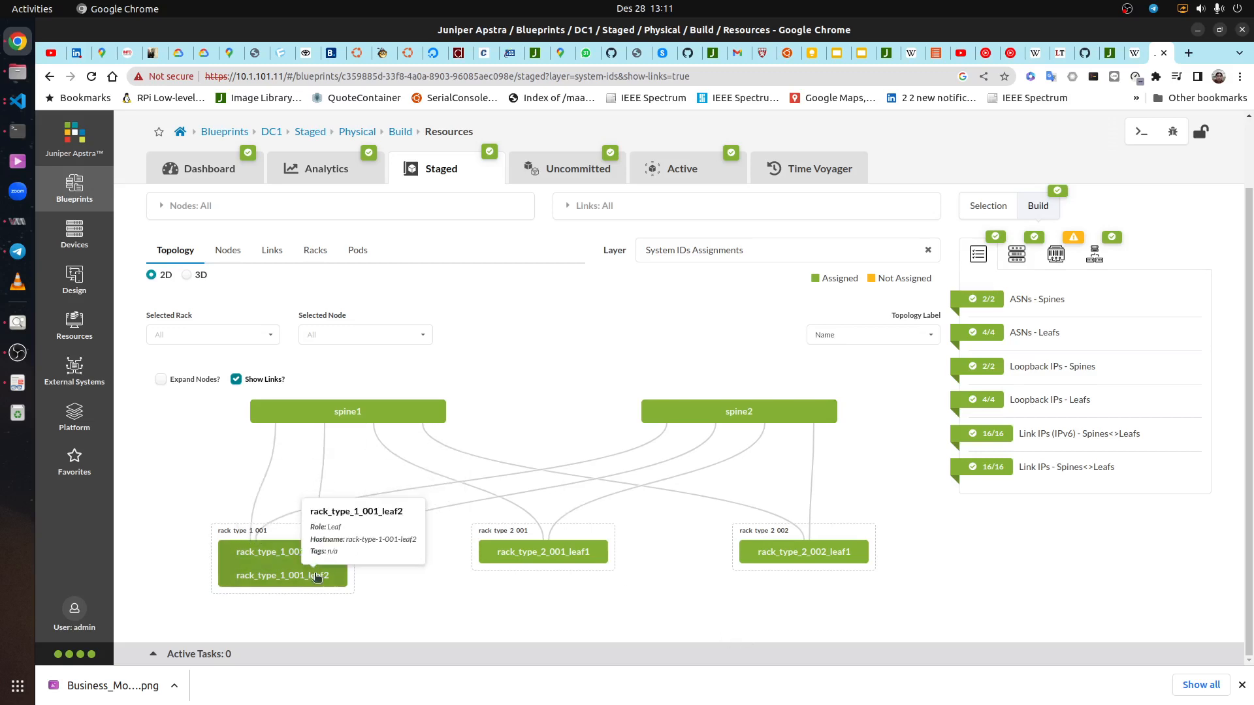
In the terminal, close the current leaf session and log in over SSH to 10.1.101.111 as aosadmin, entering the account password
click(18, 130)
text(exit)
key(Return)
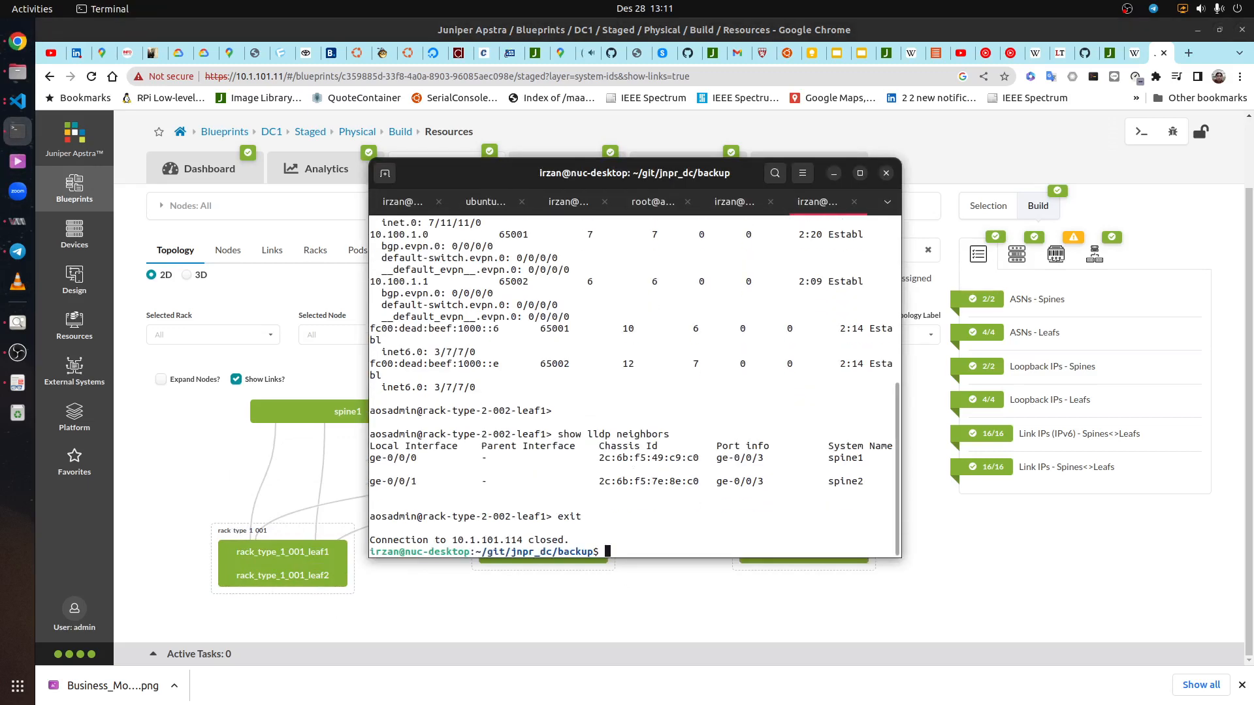
key(Up)
key(BackSpace)
text(10.1.101.111)
key(Return)
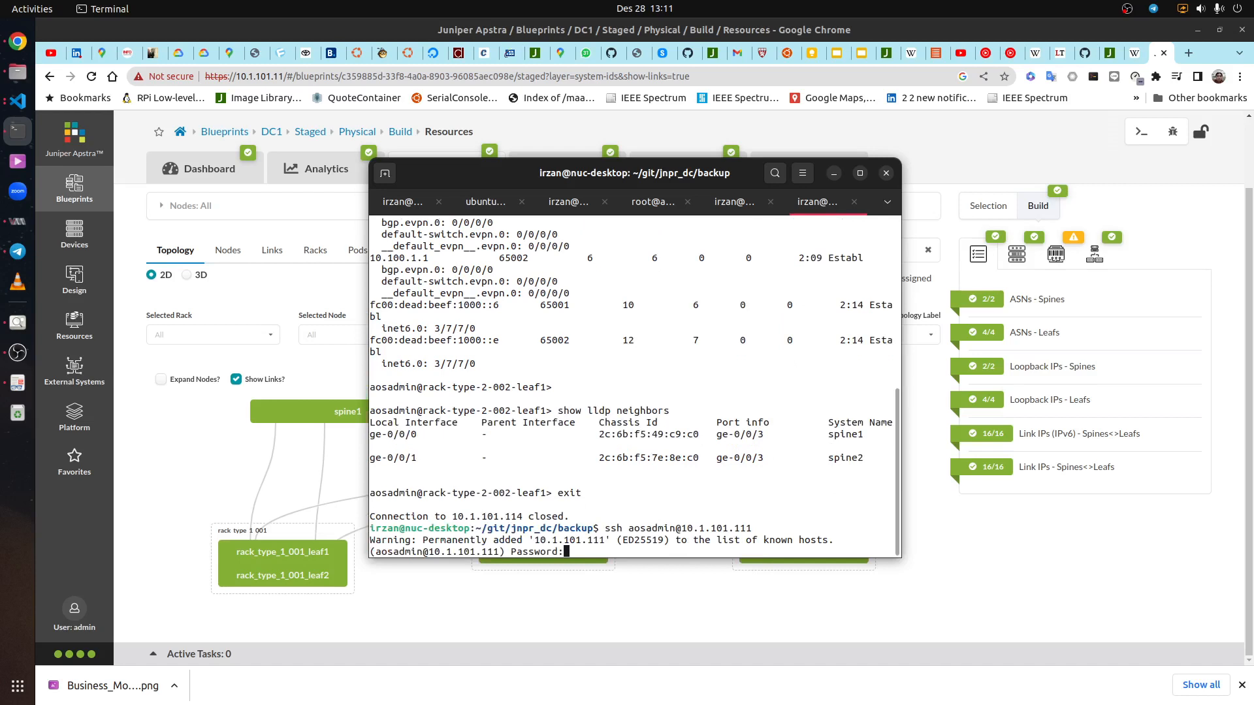
key(Return)
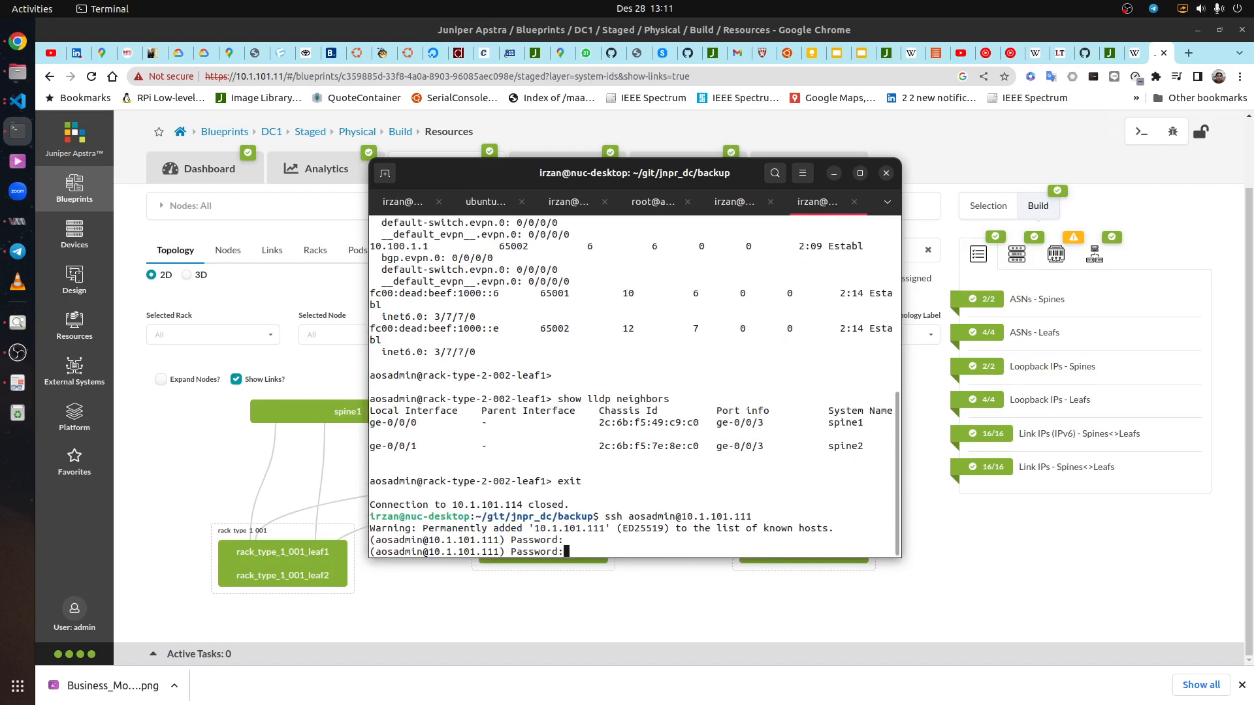
key(Return)
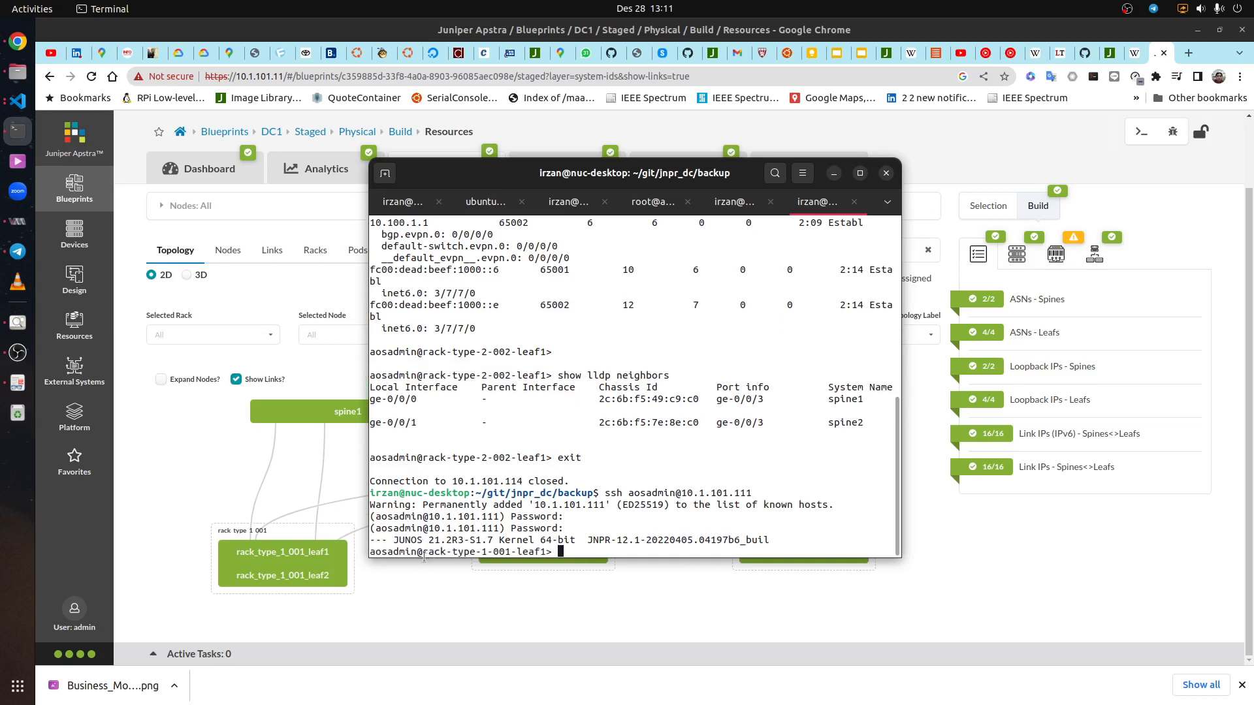
Compare the hostname in the switch's prompt with the rack_type_1_001 leafs in the staged topology in Chrome
drag(422, 547, 556, 548)
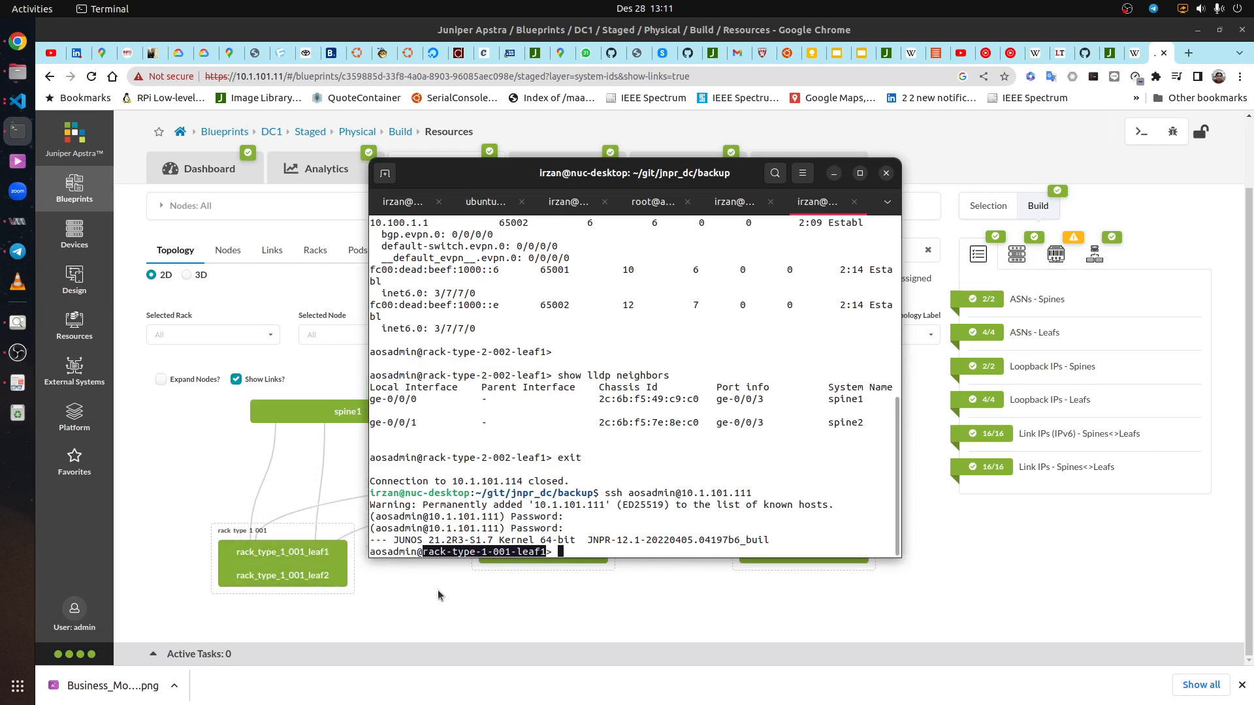
click(369, 591)
mouse_move(316, 555)
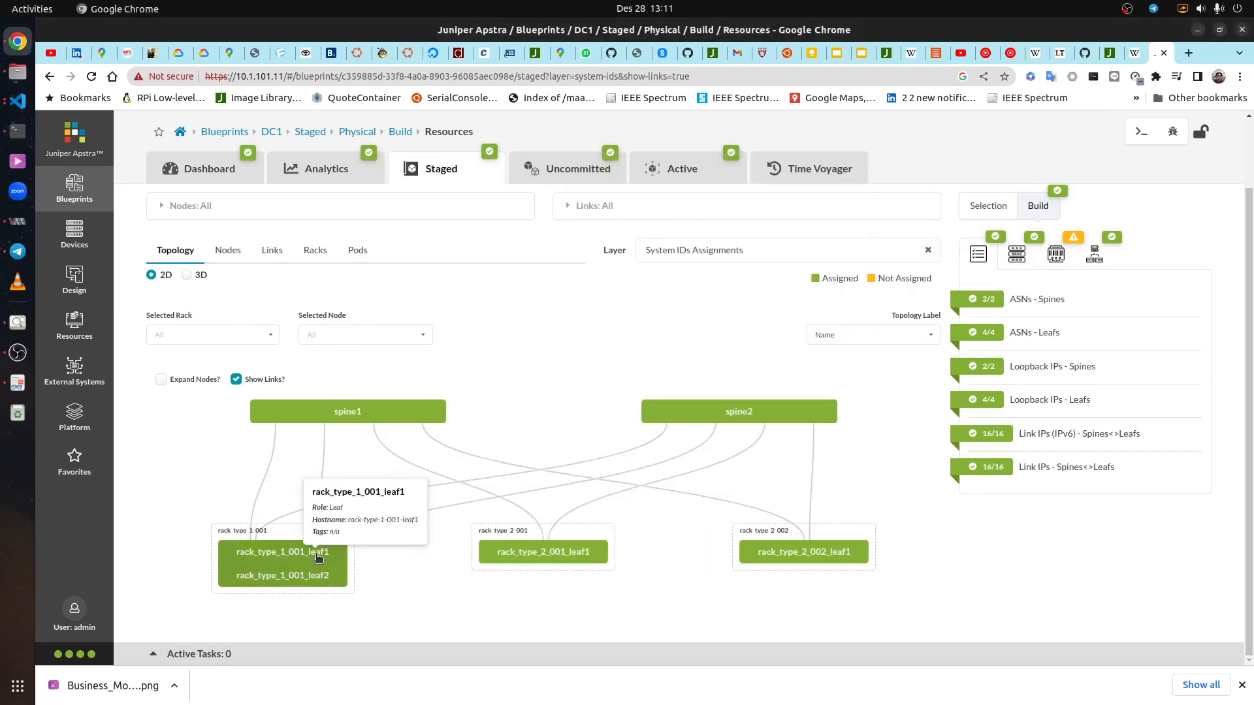
mouse_move(325, 583)
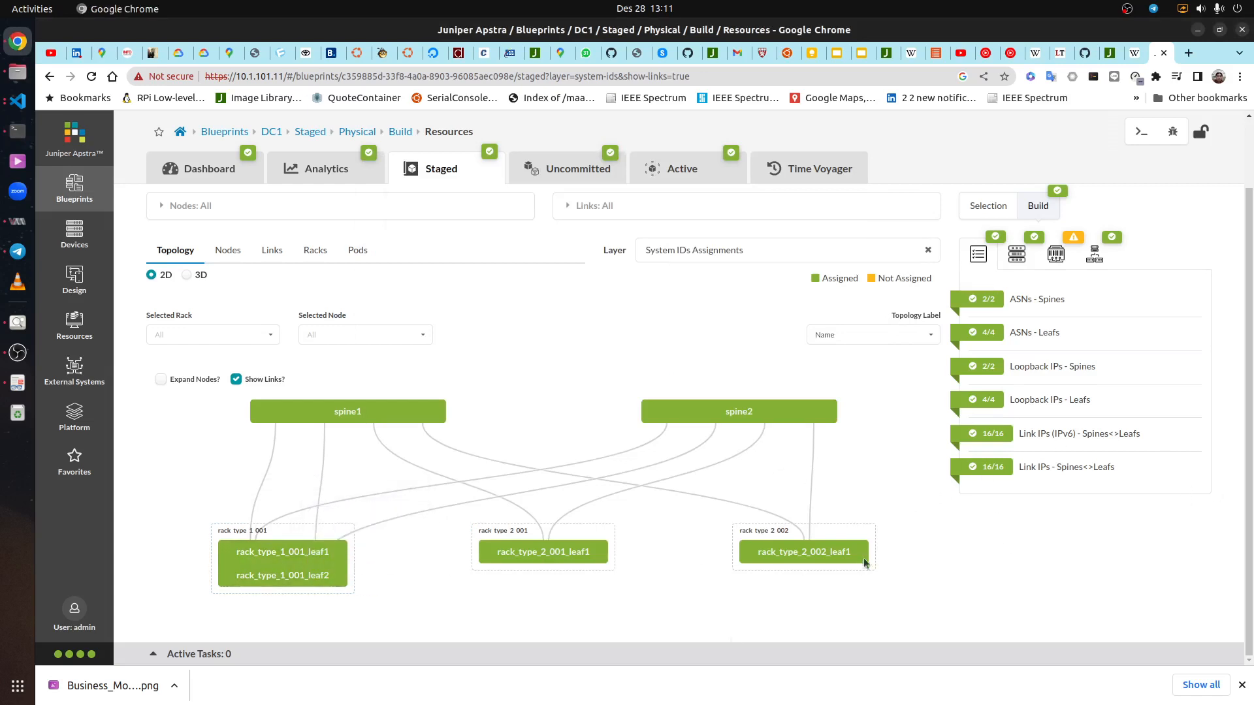
Open the rack_type_1_001_leaf1 node from the staged topology and save its hostname as leaf1
click(282, 552)
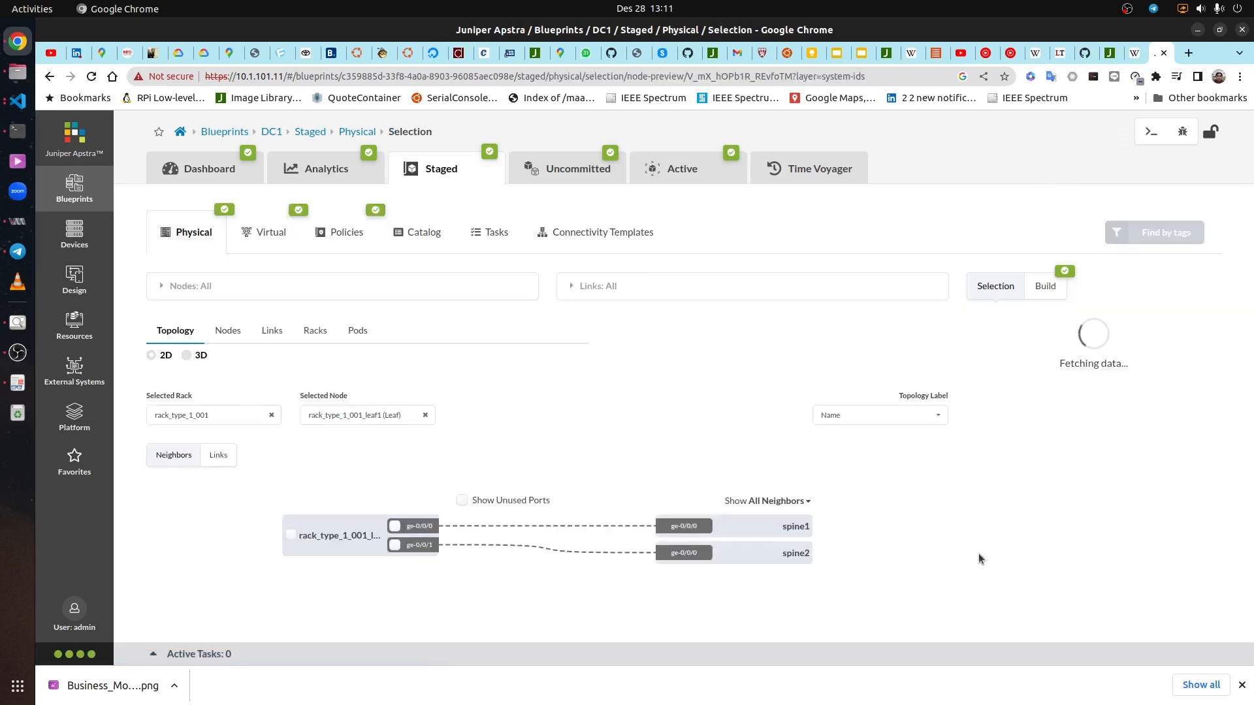
mouse_move(347, 535)
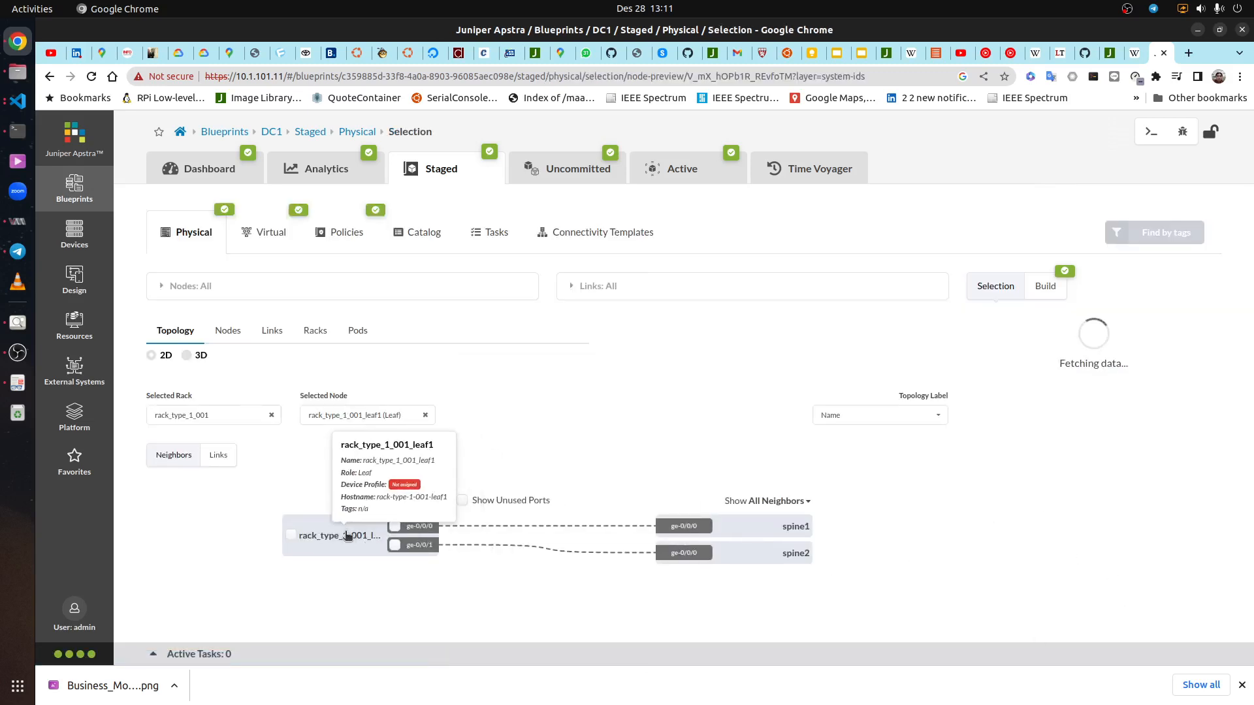
click(804, 528)
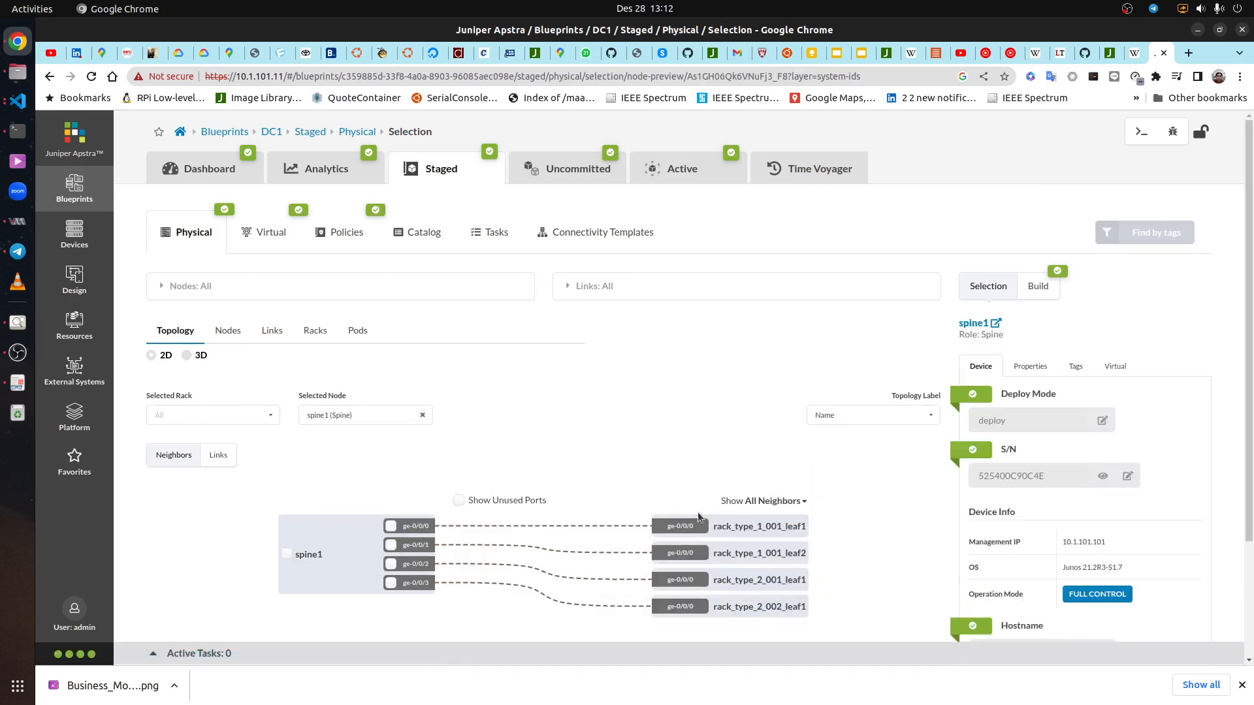
click(801, 530)
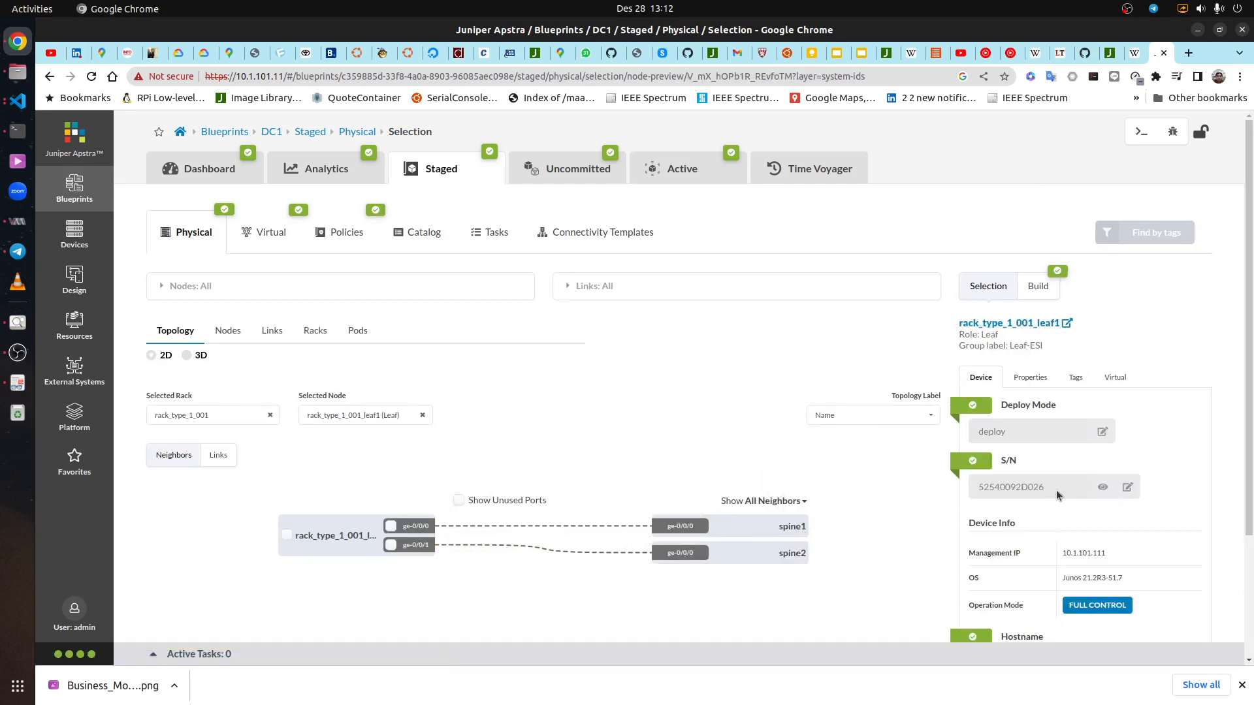
scroll(1119, 500, down, 3)
click(1102, 502)
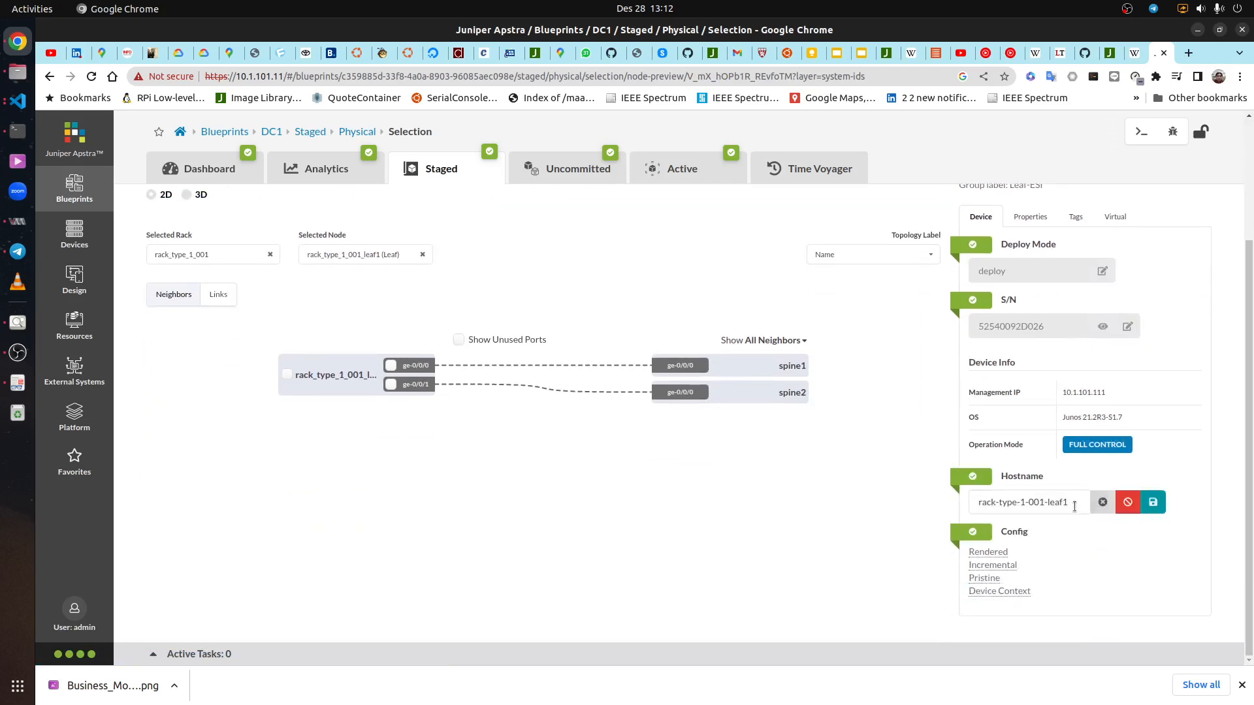
text(leaf1)
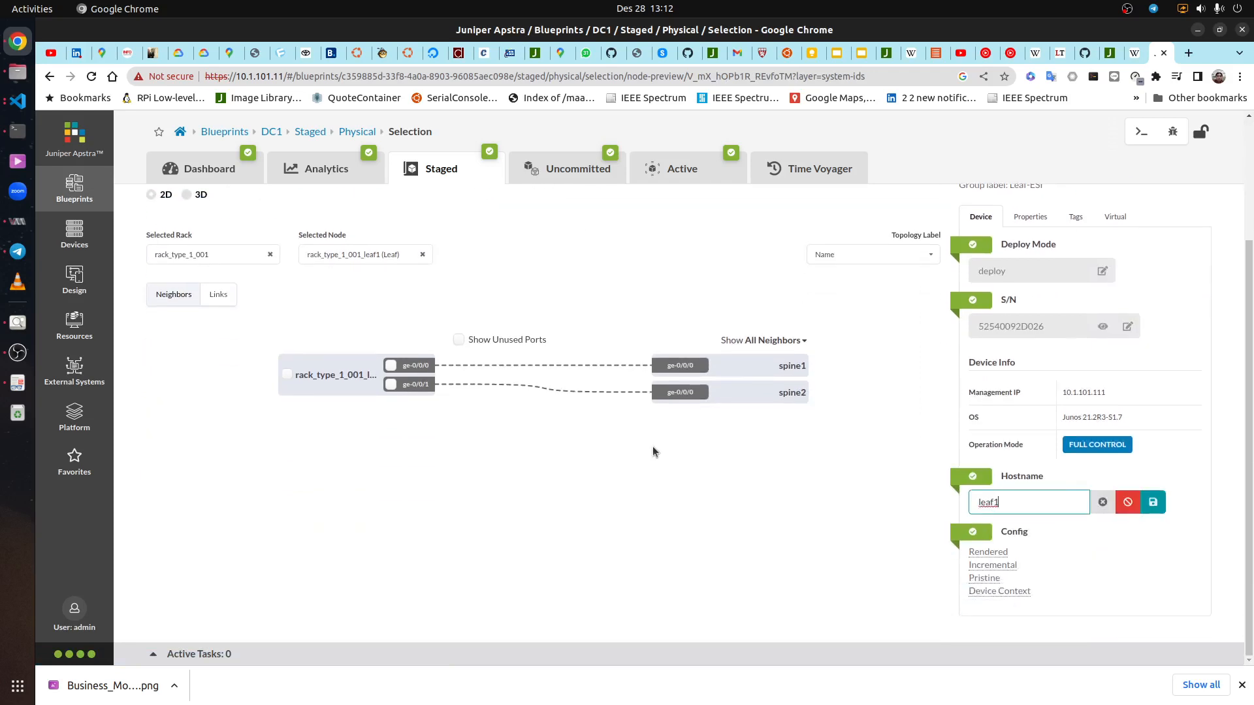
key(ctrl+a)
click(1155, 502)
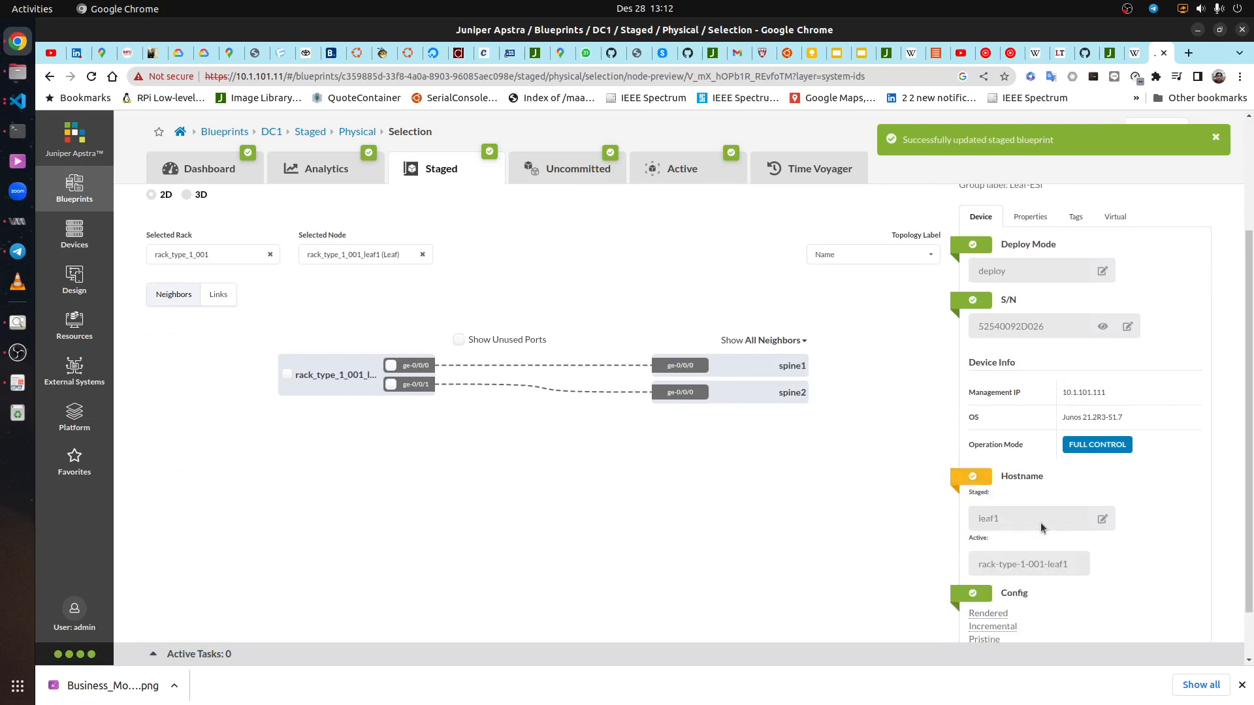
Change the node name of rack_type_1_001_leaf1 to leaf1 in its properties and save it
click(1035, 225)
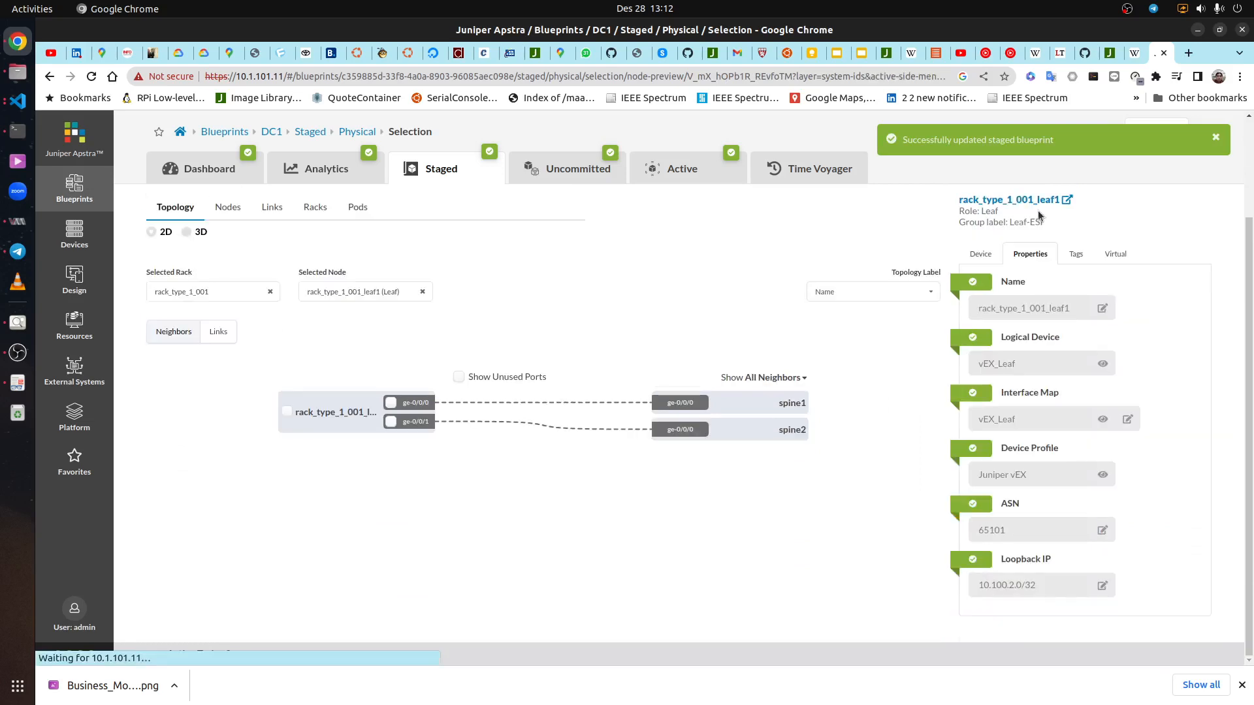
click(1102, 307)
drag(1073, 309, 725, 308)
text(leaf1)
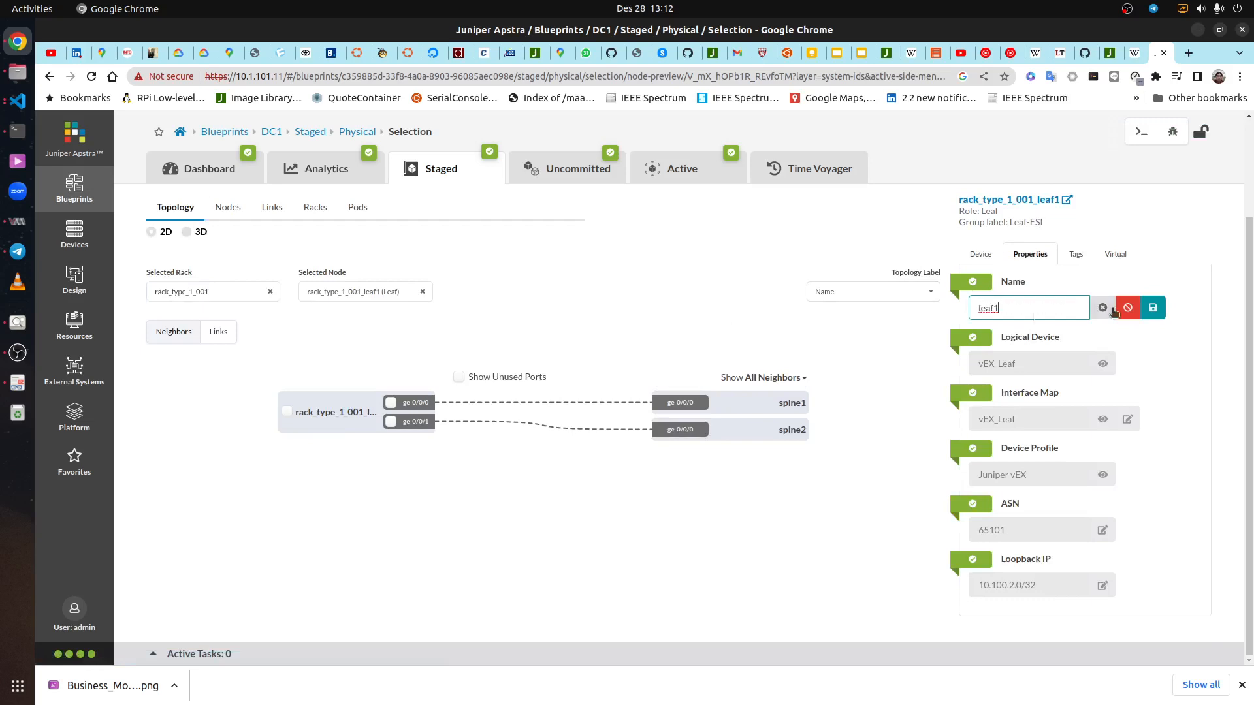
click(1153, 308)
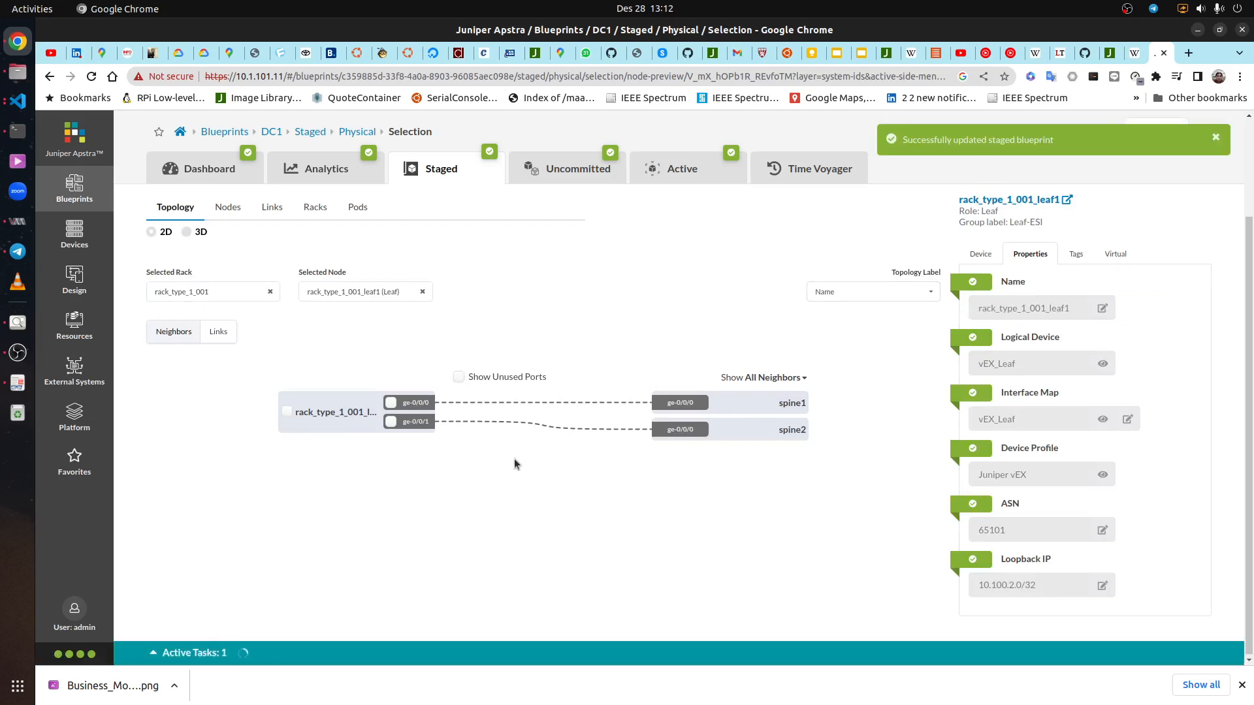
mouse_move(300, 428)
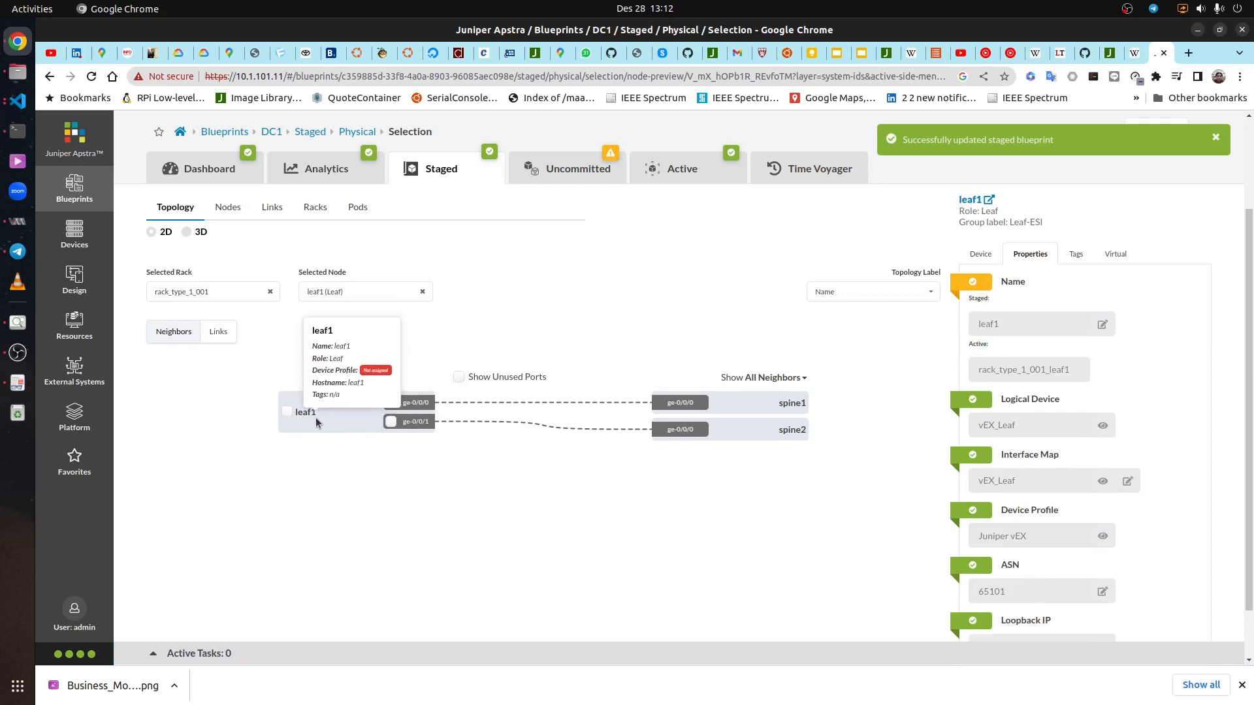
Open rack_type_1_001_leaf2 through spine1's neighbors and save its node name as leaf2
click(792, 403)
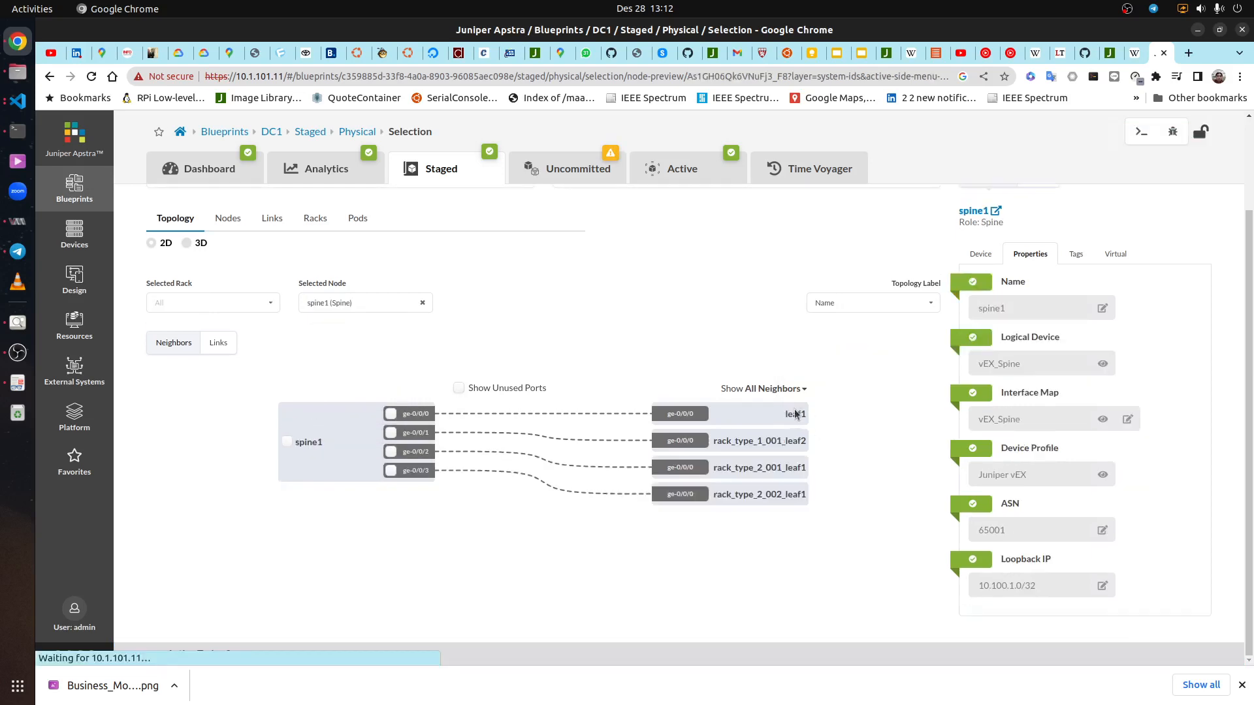
click(758, 443)
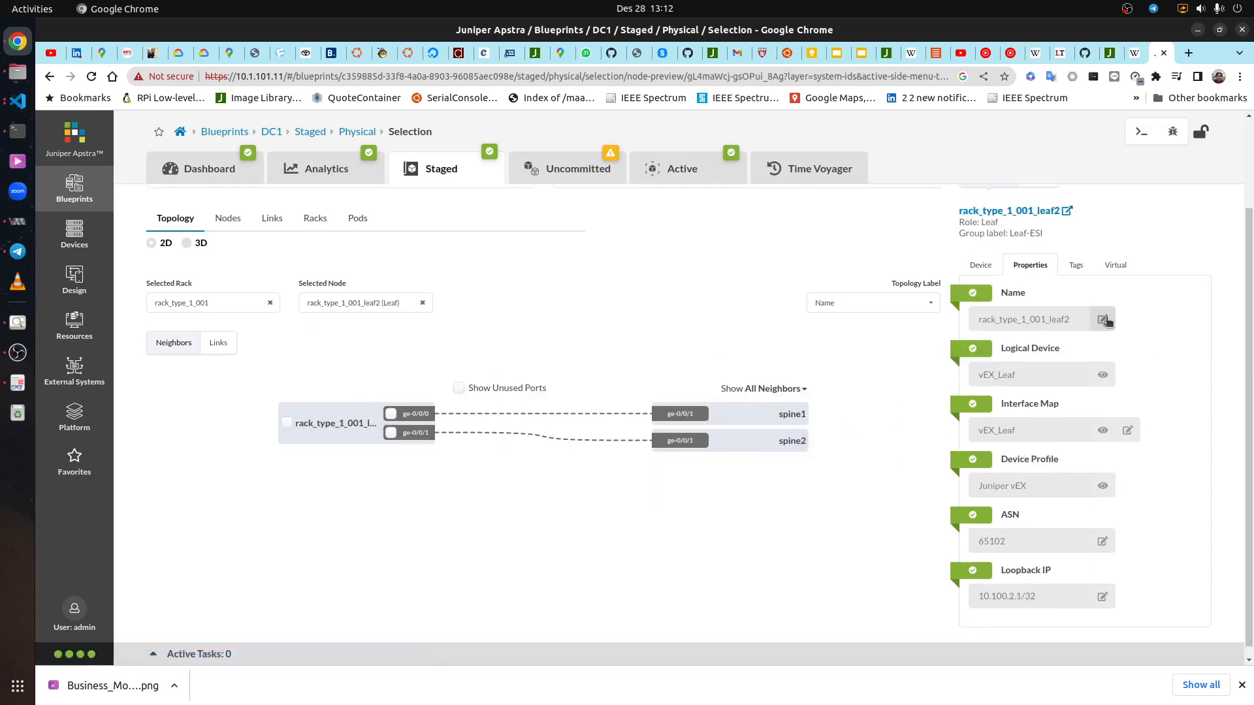
click(1102, 318)
double_click(1078, 320)
text(leaf1)
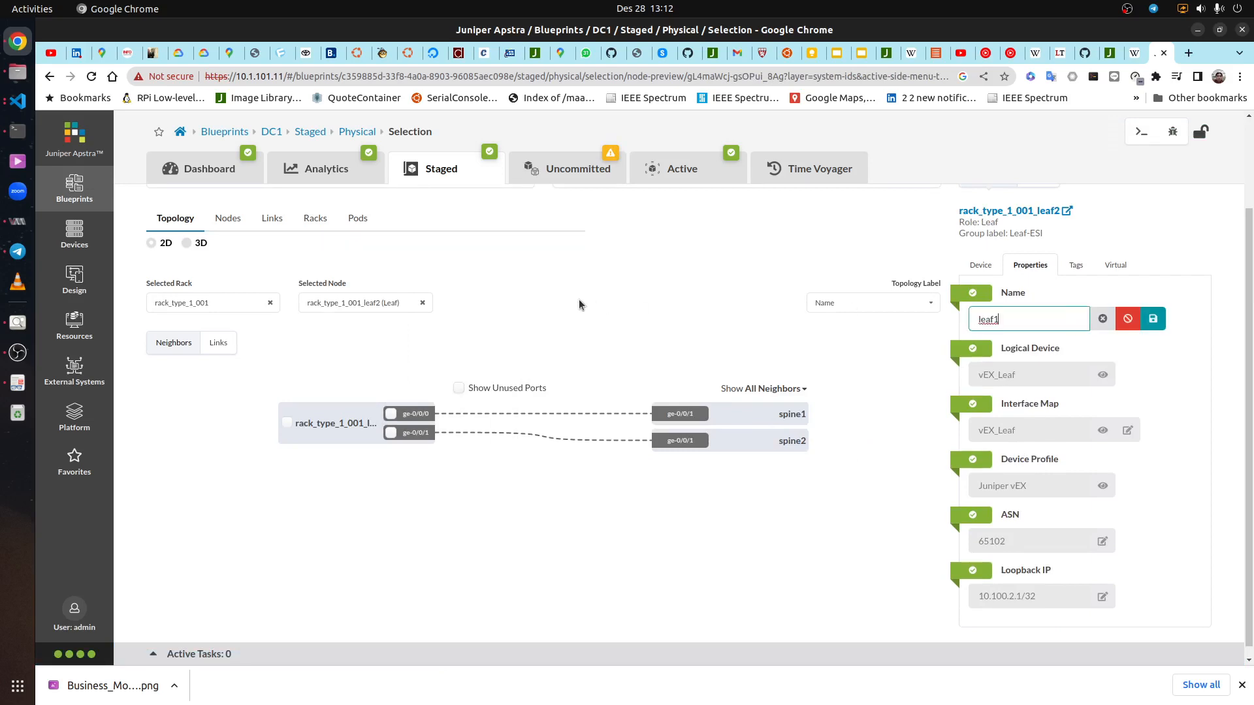
click(1150, 318)
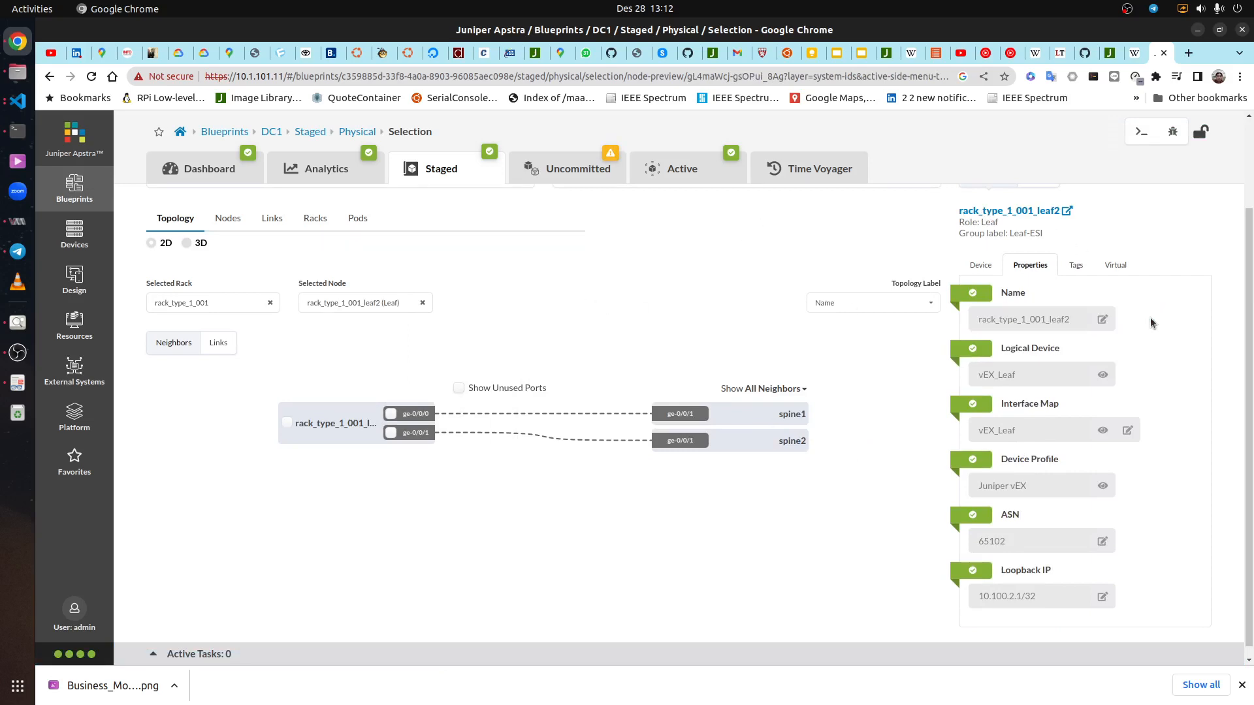
Set the hostname of the second rack_type_1_001 leaf to leaf2 in its device details and save it
click(980, 265)
scroll(1072, 536, down, 1)
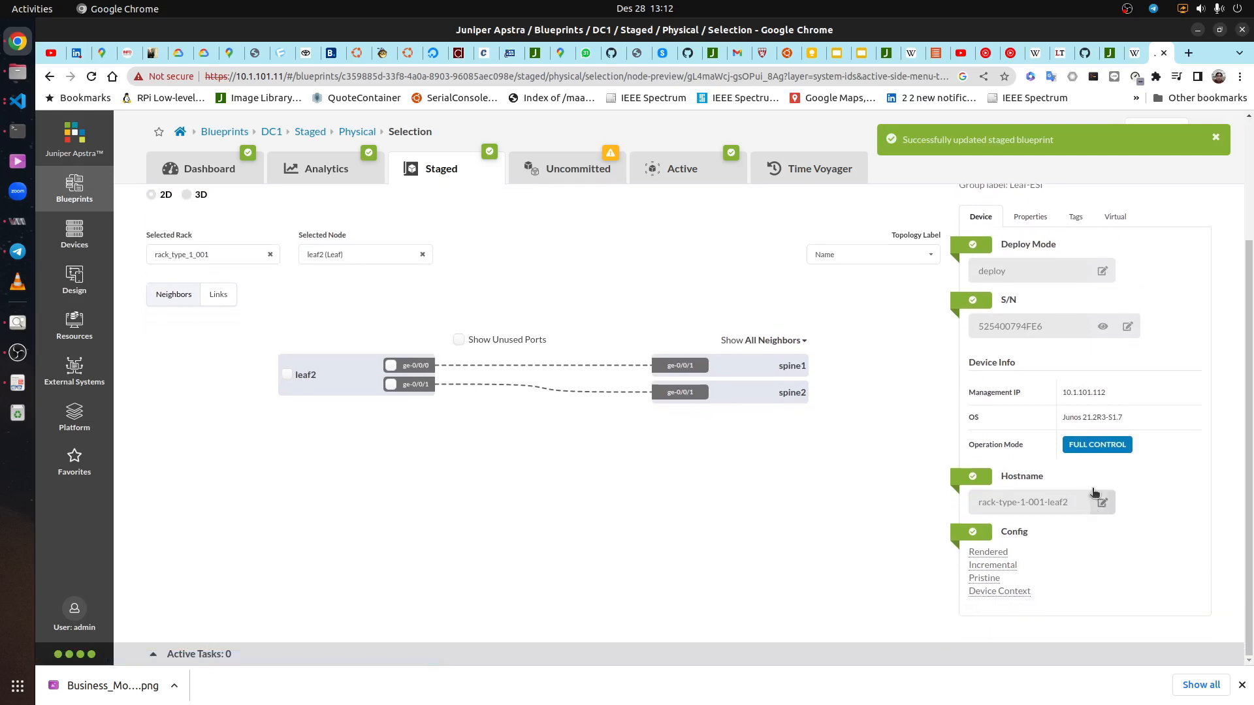
click(1102, 502)
drag(1068, 501, 746, 499)
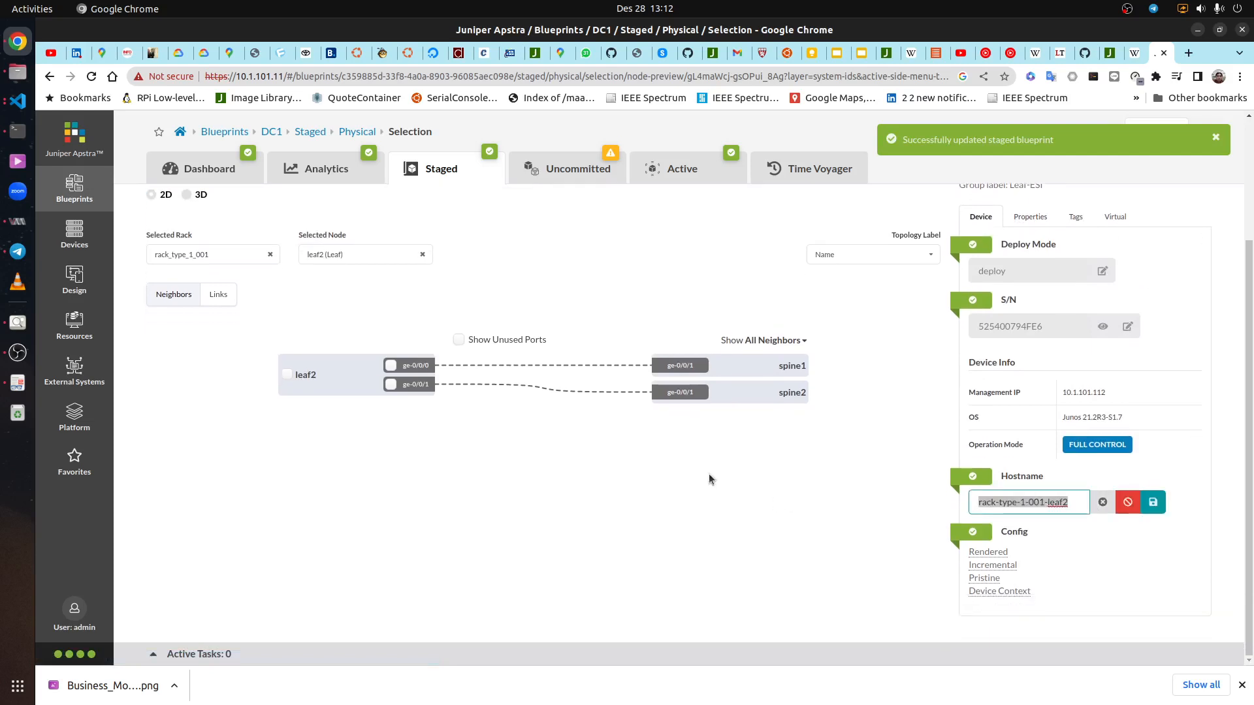
text(leaf2)
click(1152, 508)
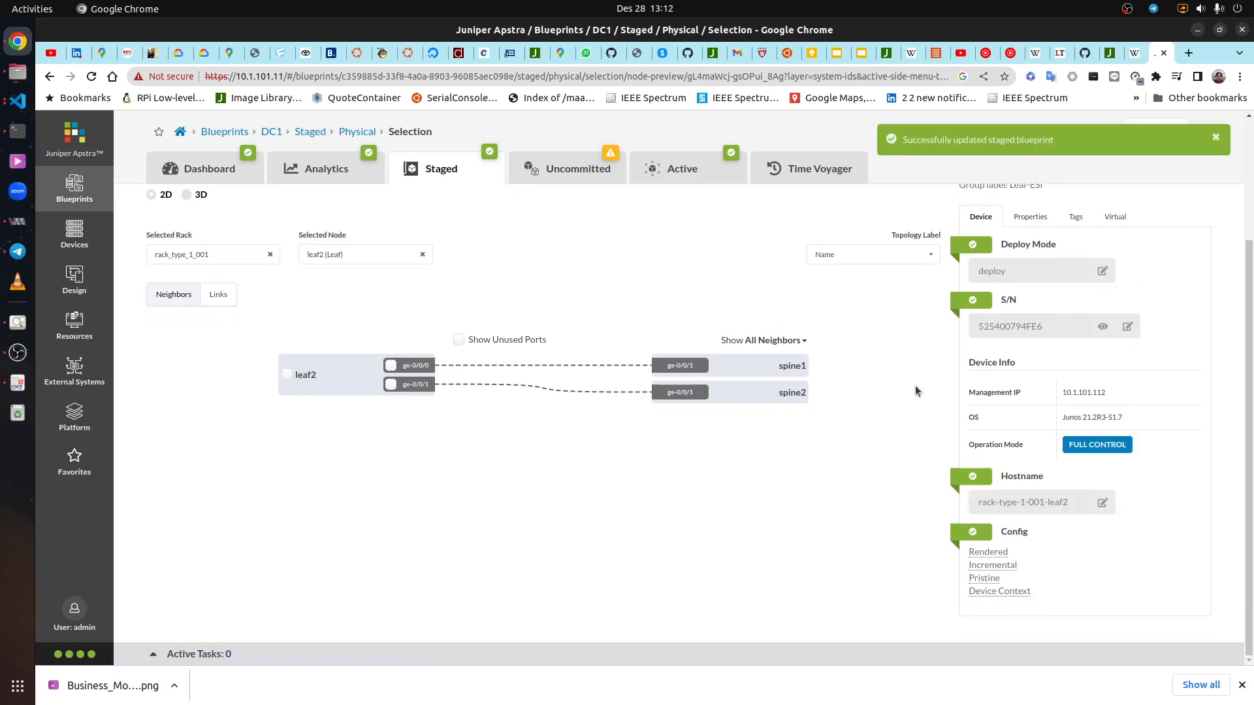
Open rack_type_2_001_leaf1 through spine1's neighbors and save its hostname as leaf3
click(798, 367)
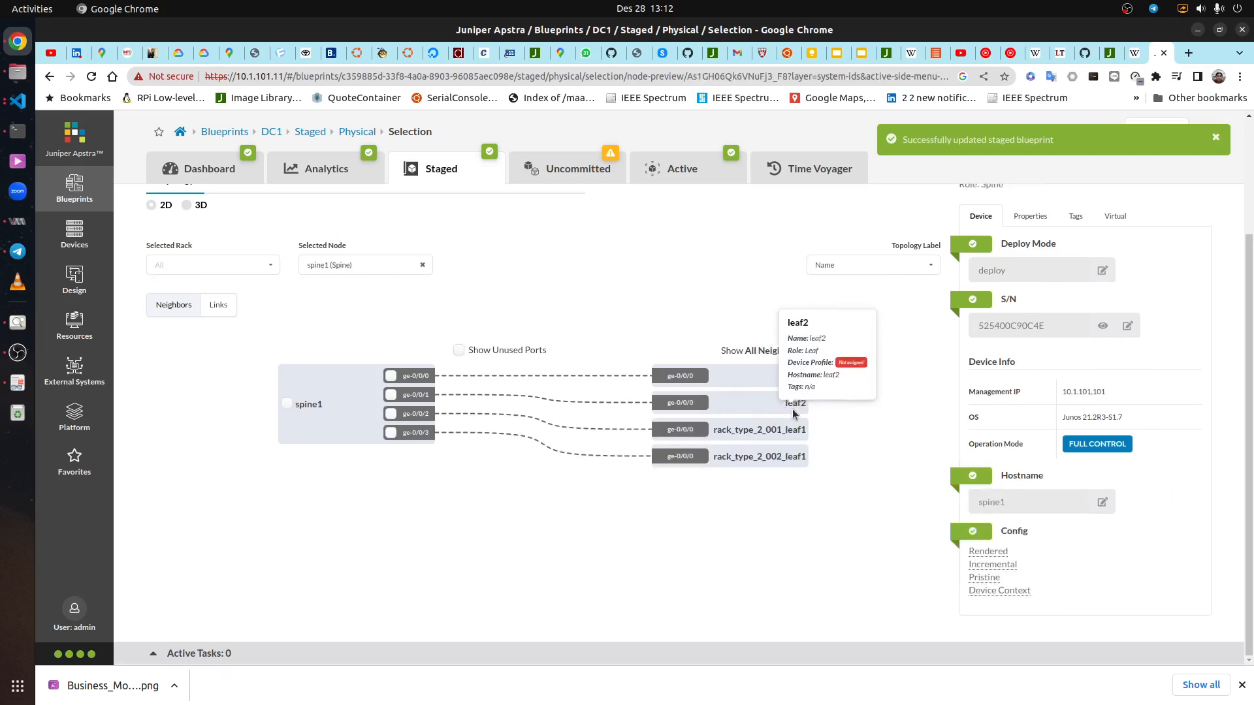
click(801, 436)
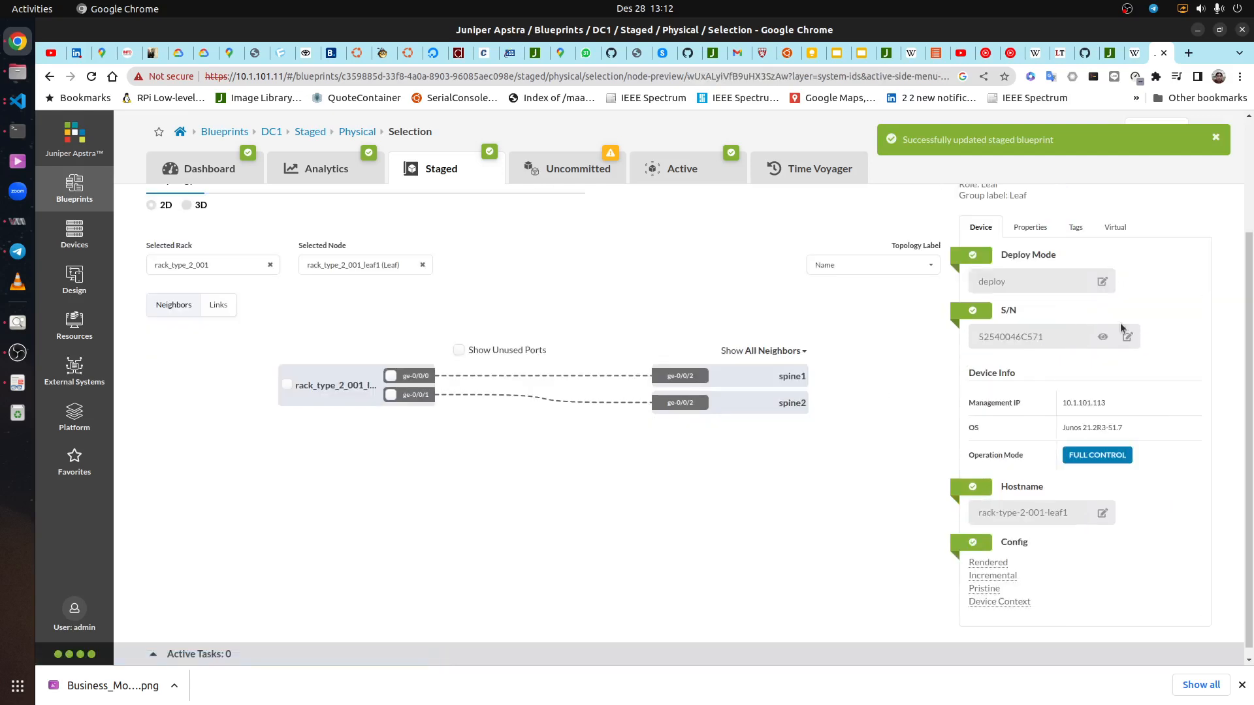
click(1102, 513)
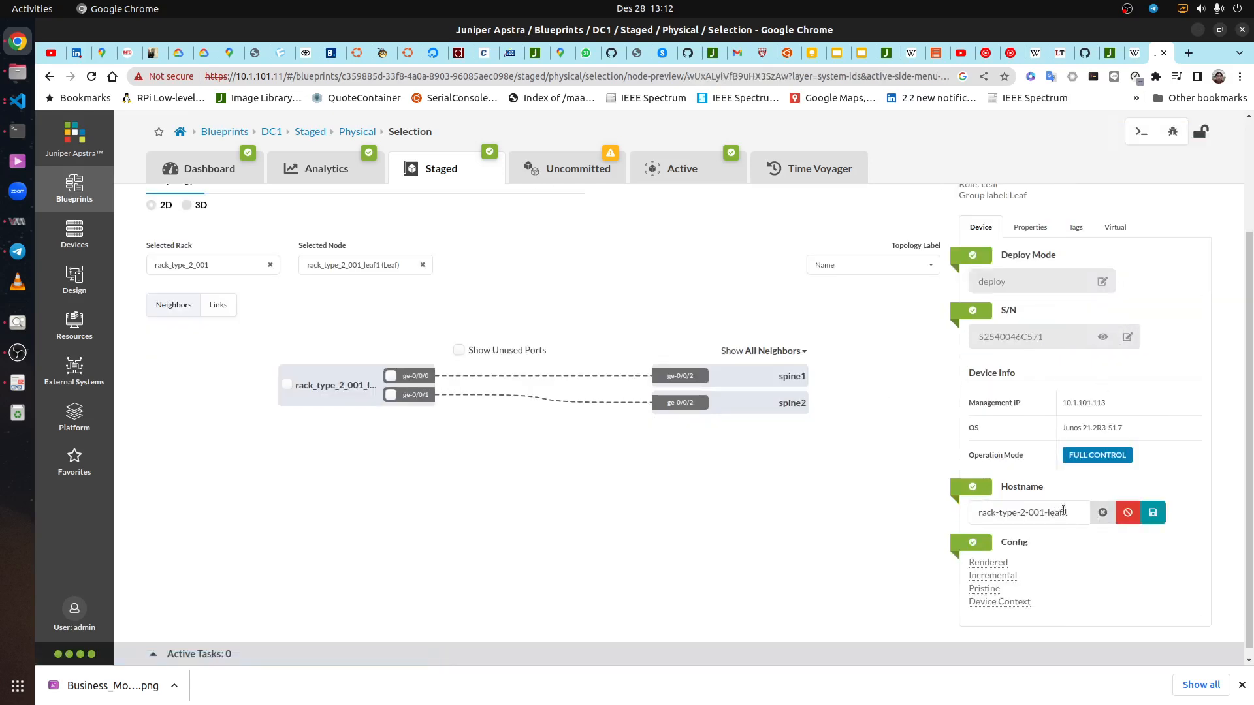
key(ctrl+a)
text(leaf)
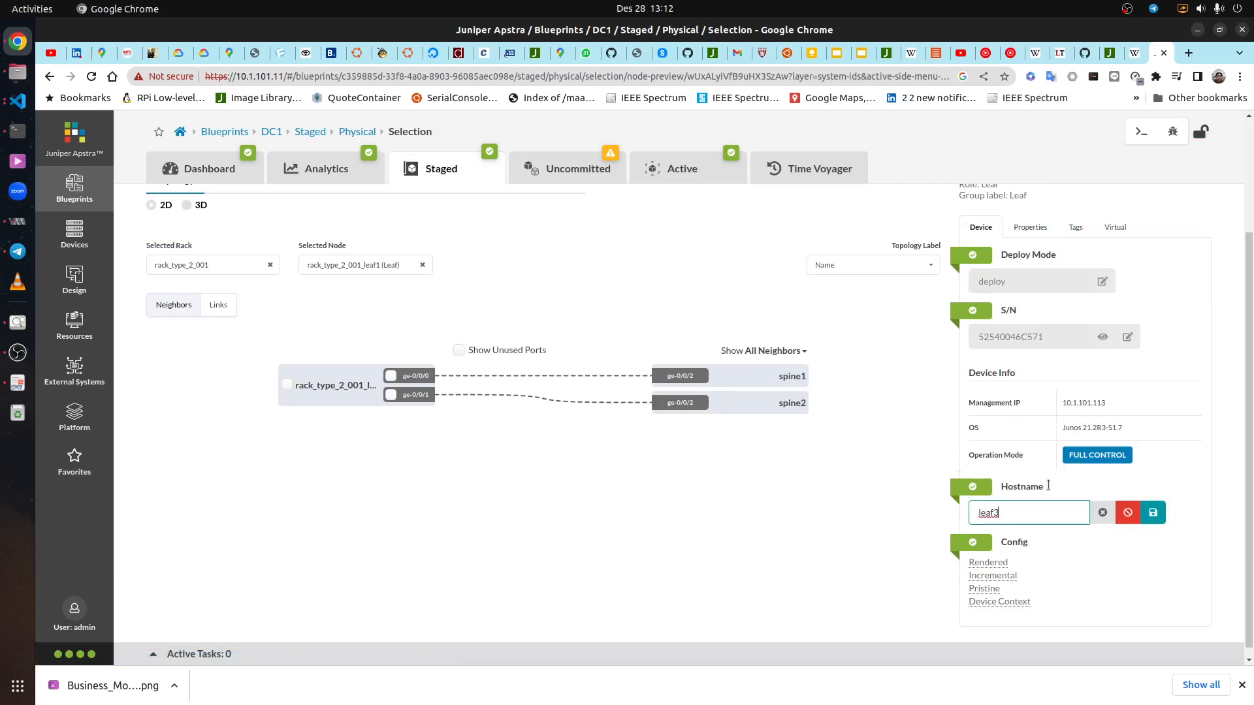
click(1153, 512)
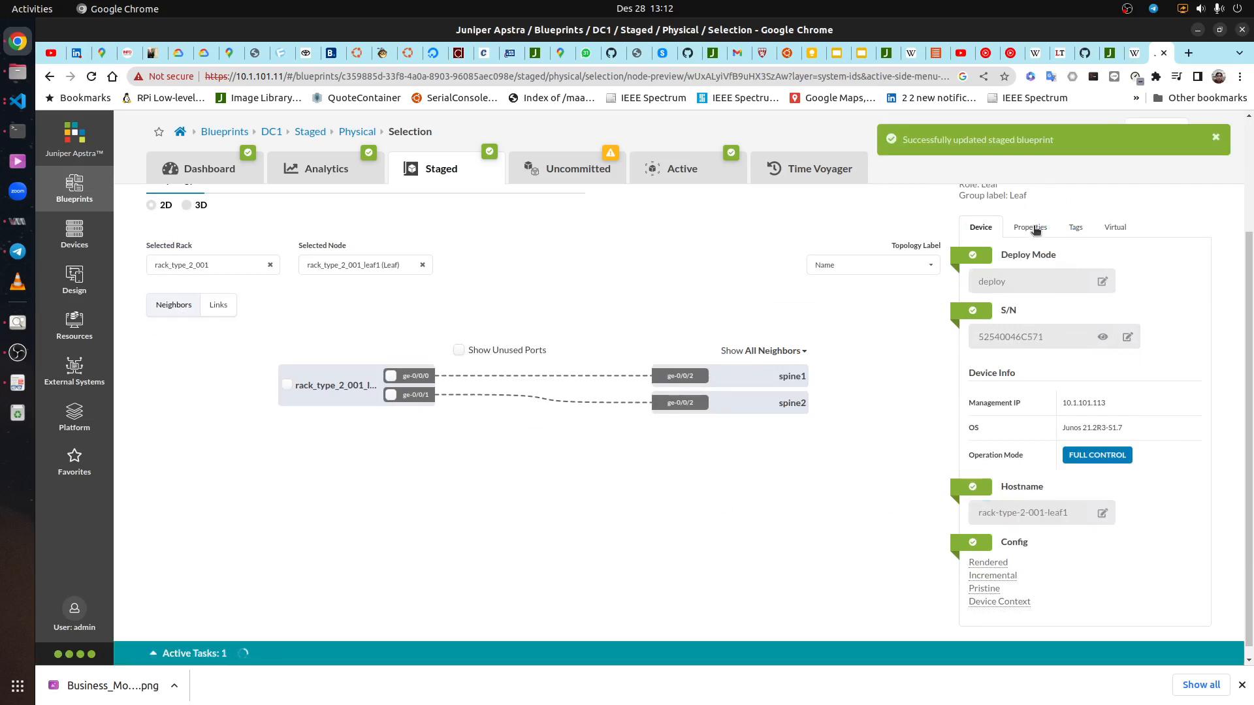
Change the node name of rack_type_2_001_leaf1 to leaf3 in its properties and save it
click(1030, 227)
click(1103, 307)
key(ctrl+a)
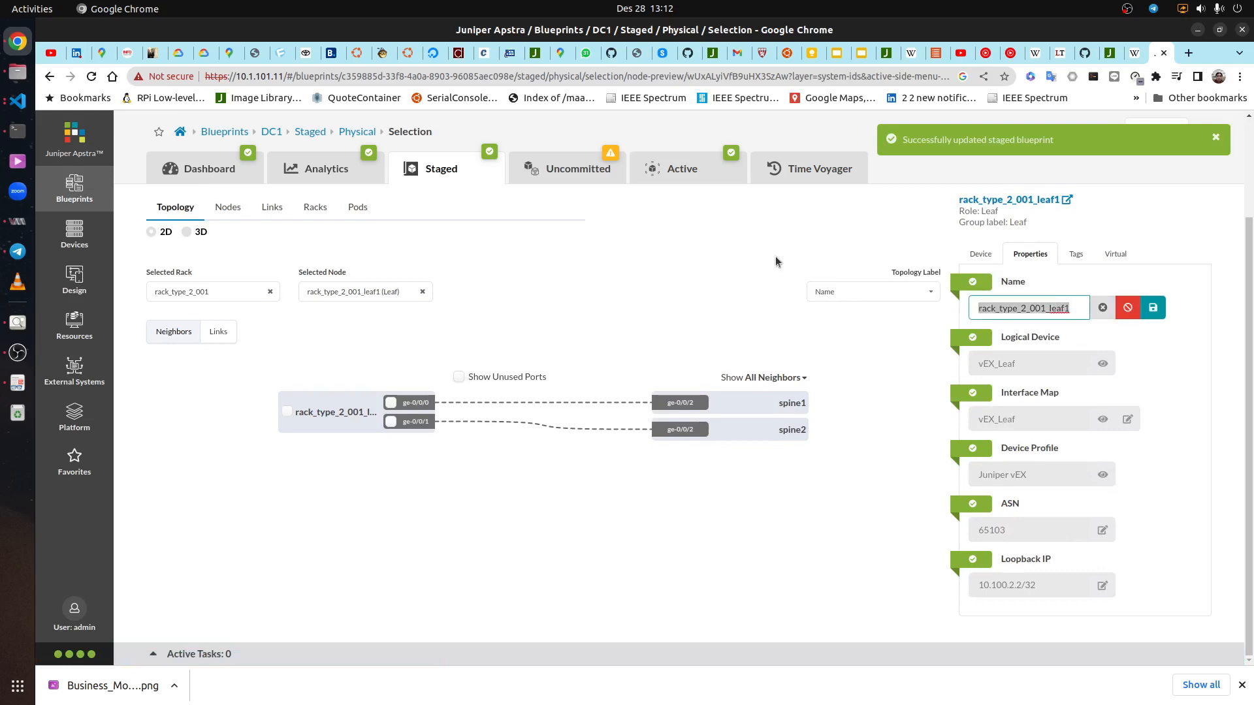
text(leaf3)
click(1152, 310)
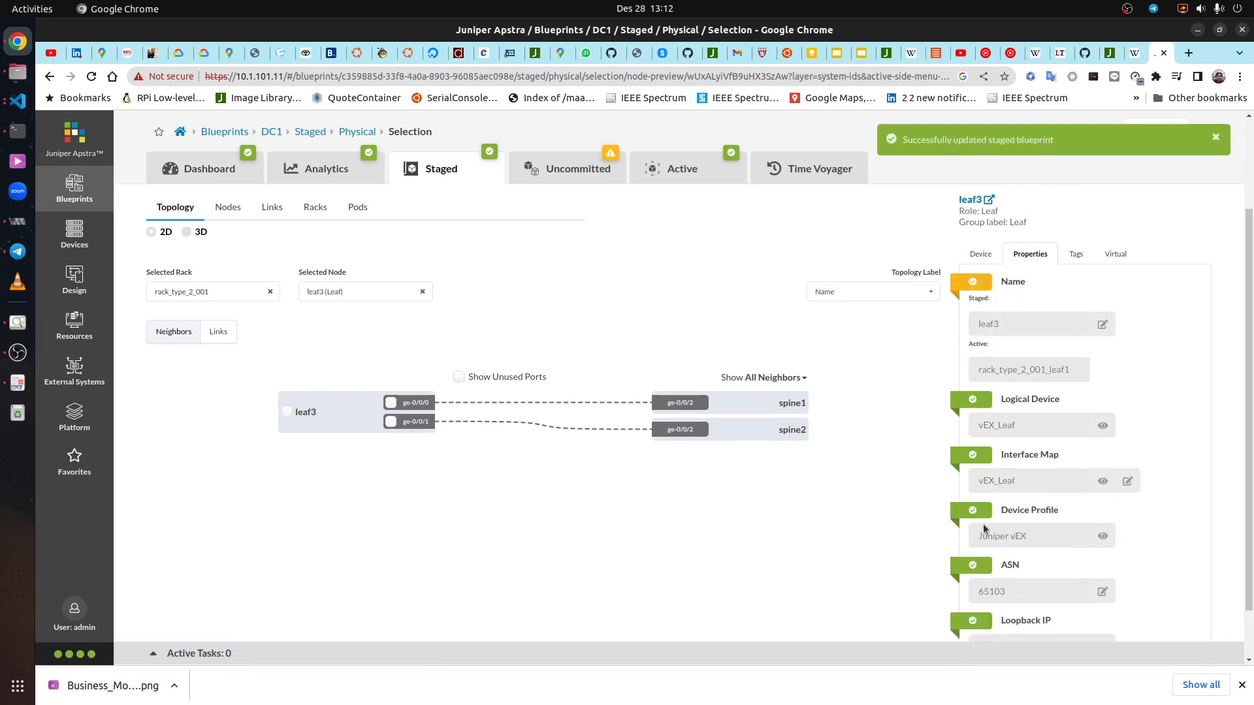
Open rack_type_2_002_leaf1 through spine1's neighbors and save its node name as leaf4
click(790, 403)
click(787, 497)
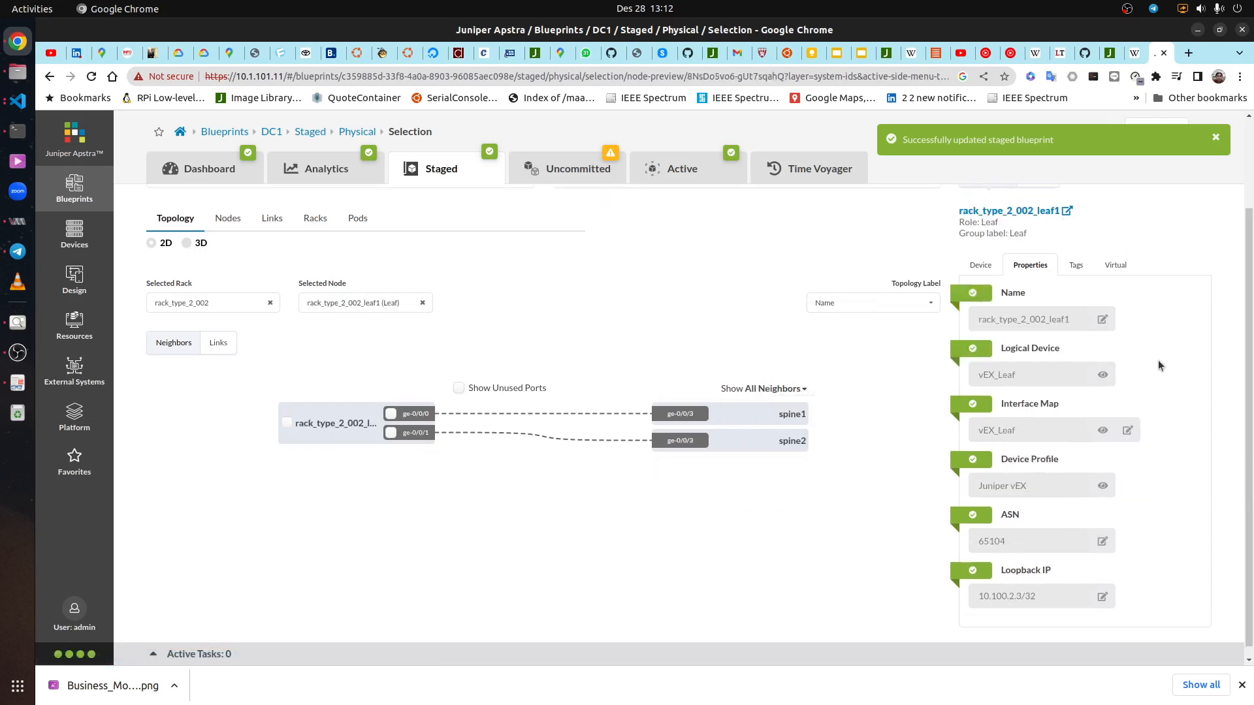
click(1102, 319)
key(ctrl+a)
key(BackSpace)
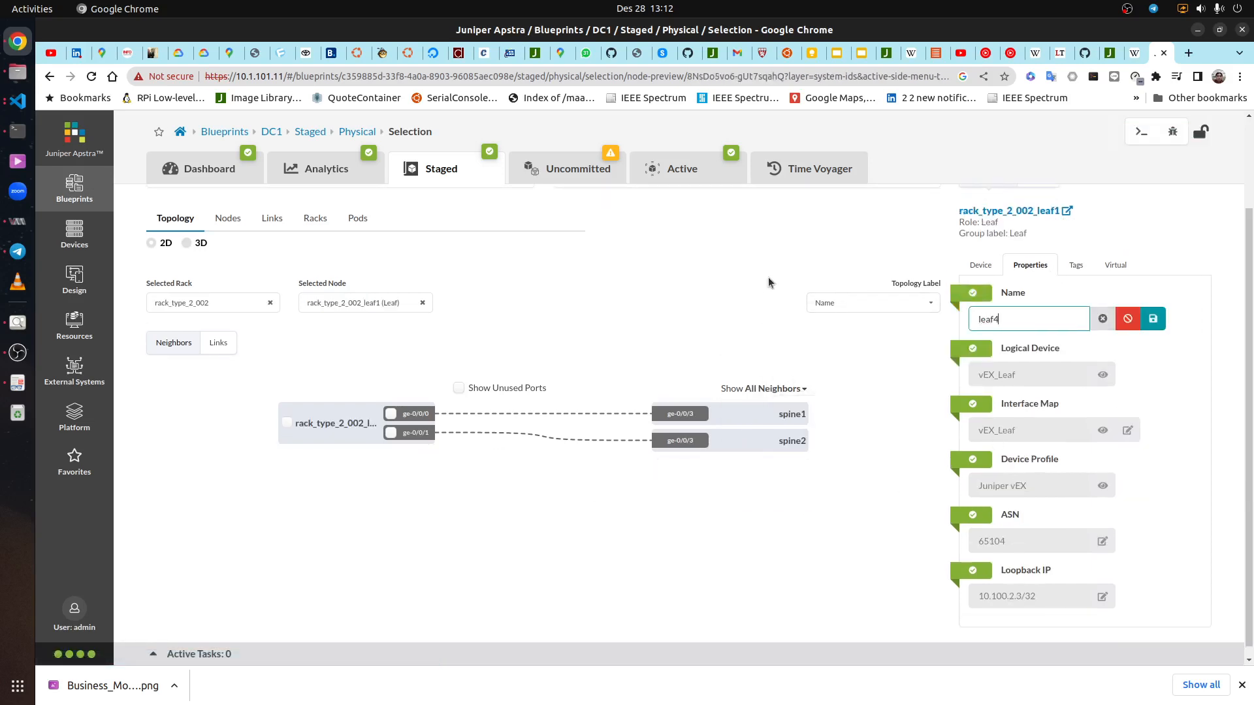
click(1153, 319)
Set the hostname of the rack_type_2_002 leaf to leaf4 in its device details and save it
click(979, 265)
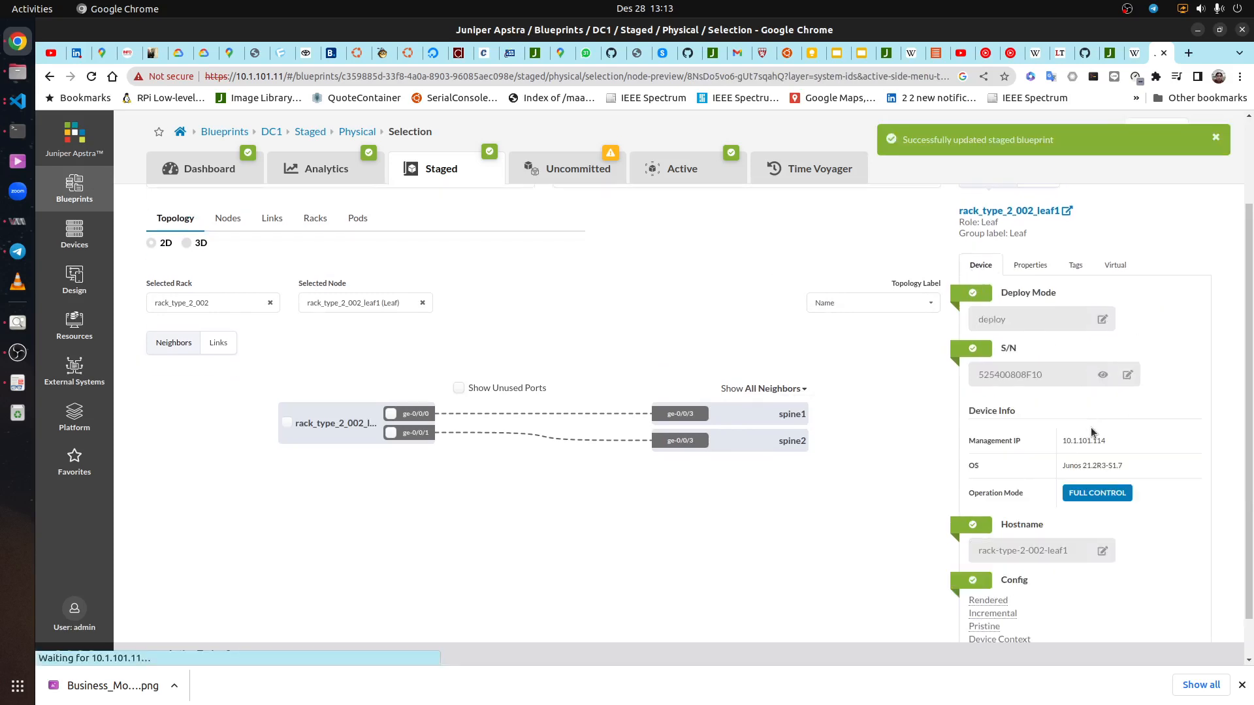
click(1100, 553)
key(ctrl+a)
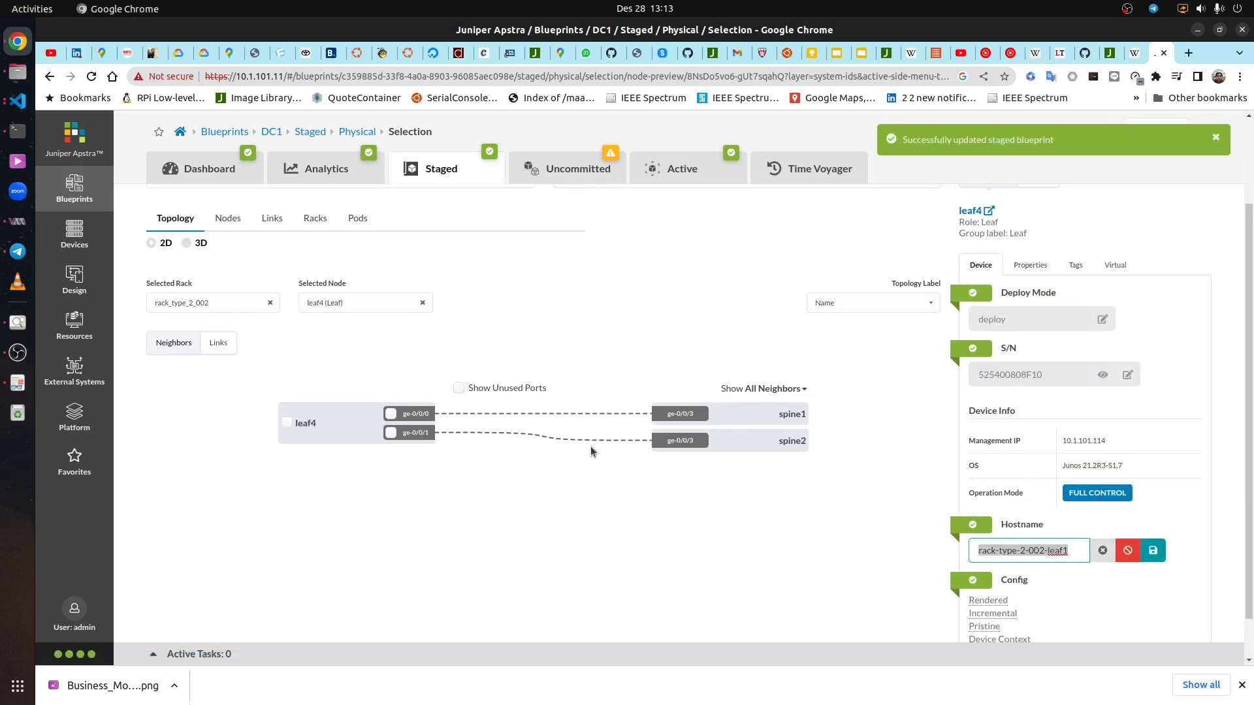
key(BackSpace)
text(leaf4)
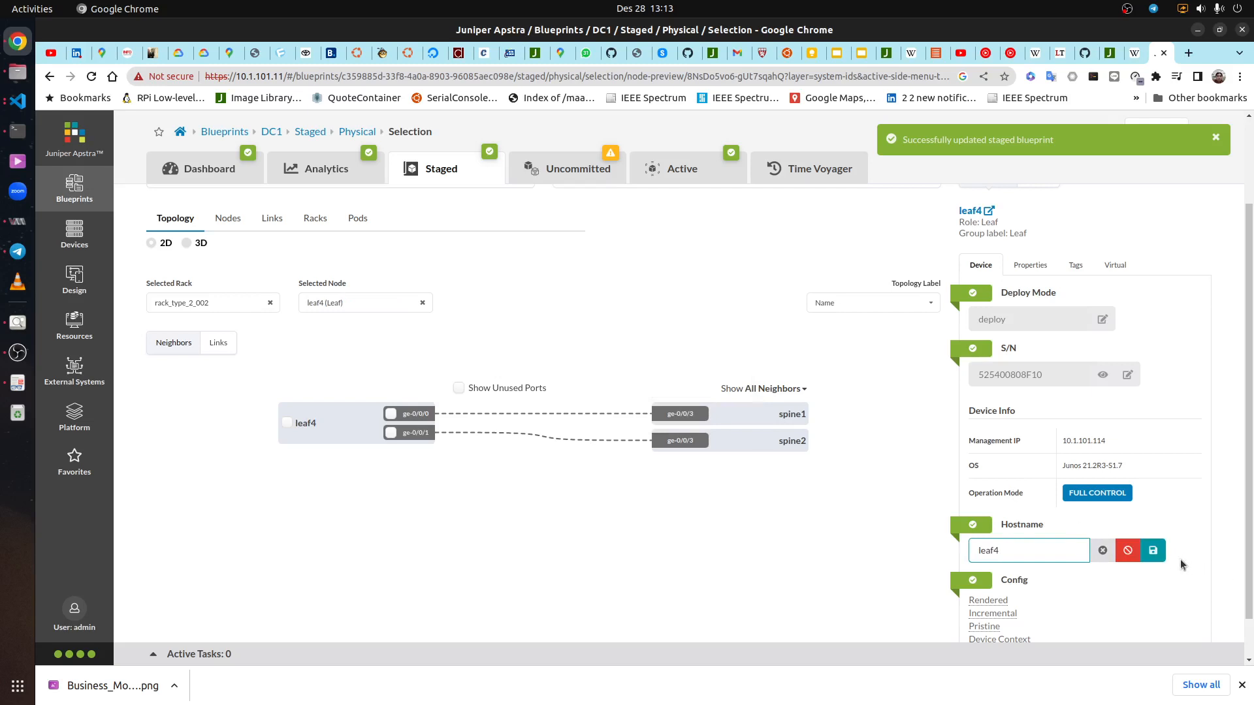
click(1164, 553)
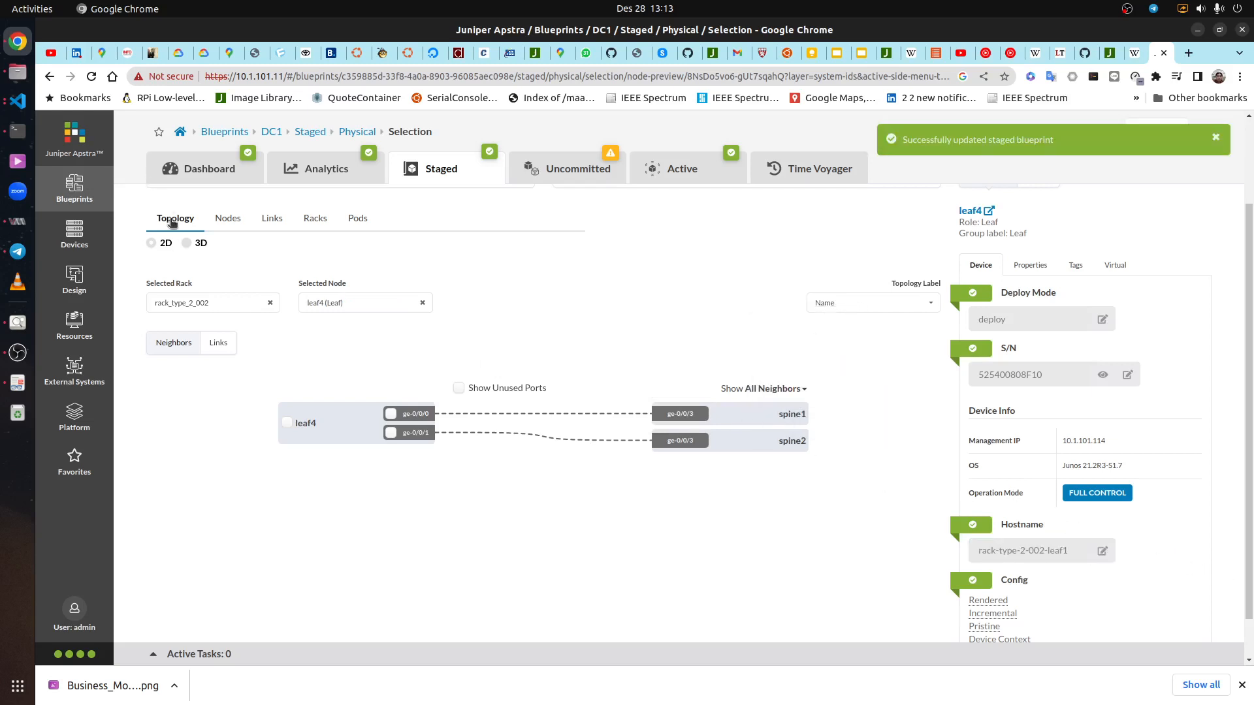
Return to the full staged topology, open rack_type_1_001 and save its rack name as rack_1
click(457, 174)
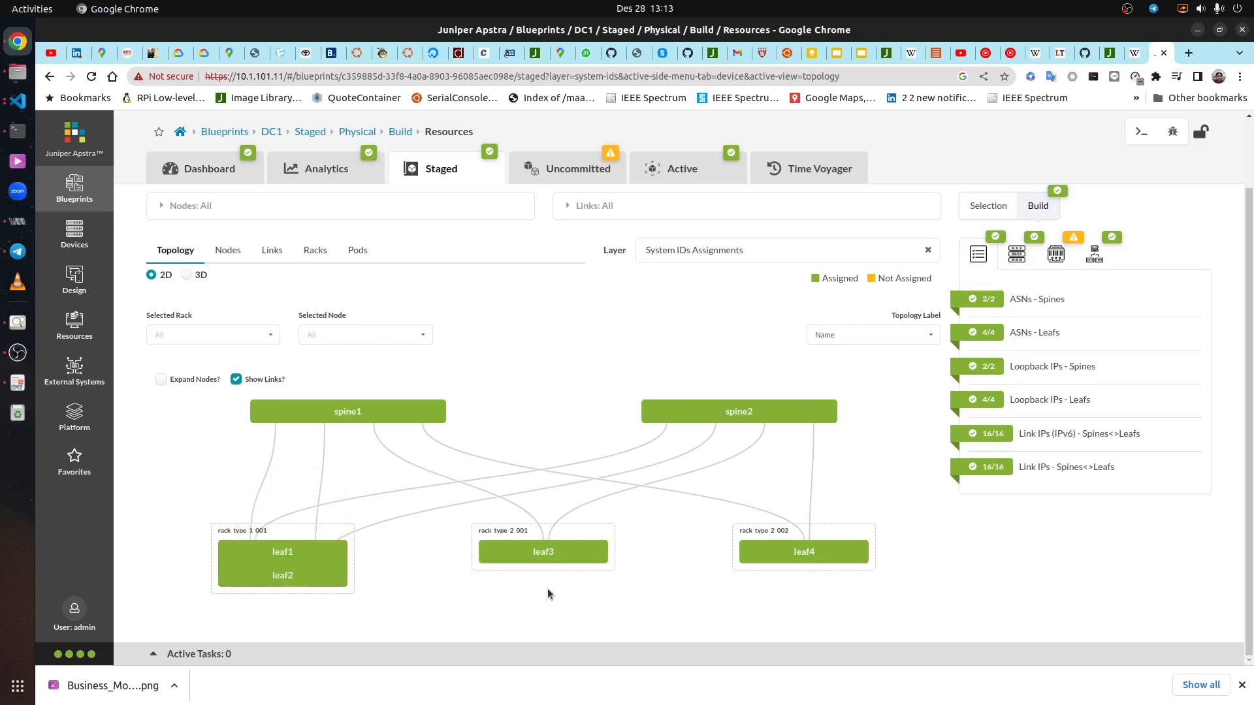
click(243, 536)
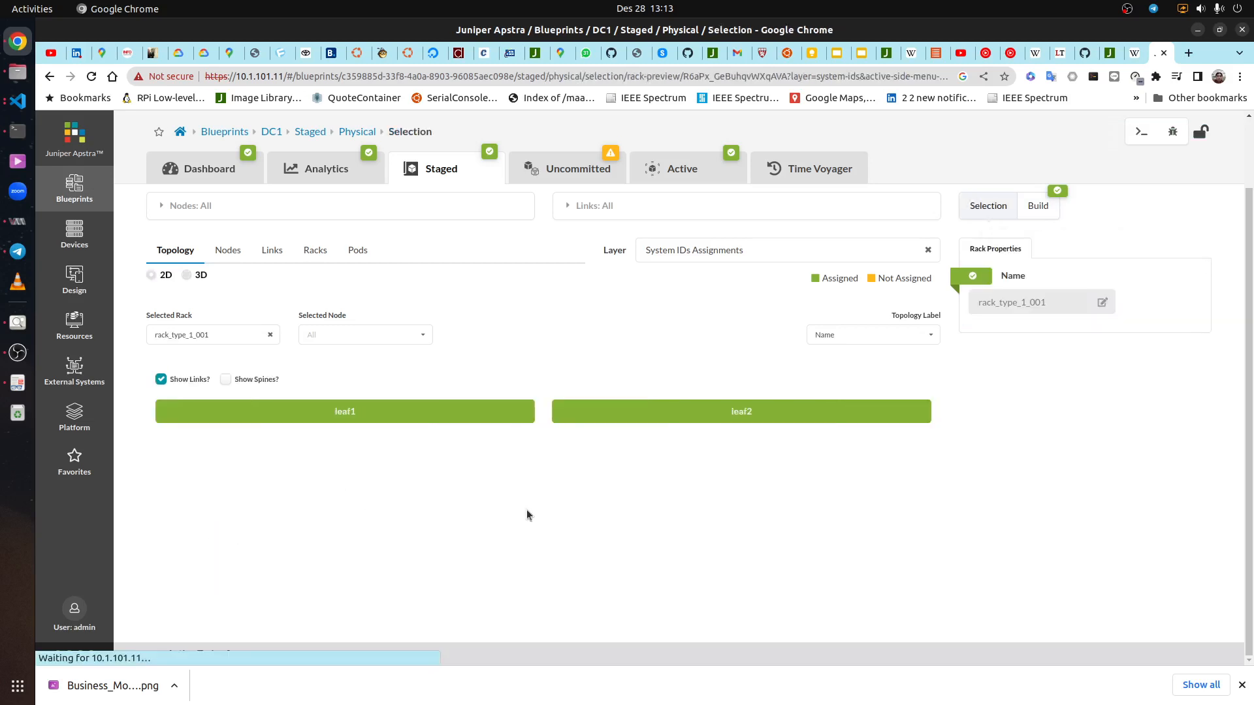
click(1102, 302)
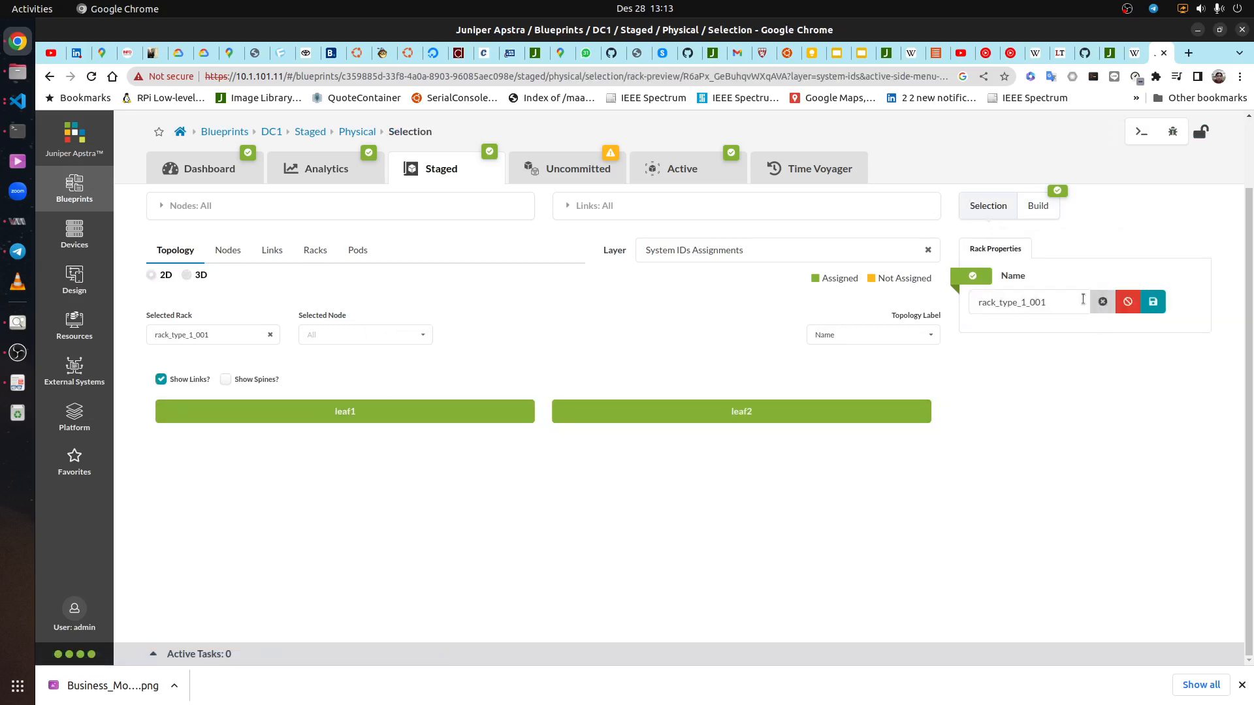
key(ctrl+a)
text(ra)
key(BackSpace)
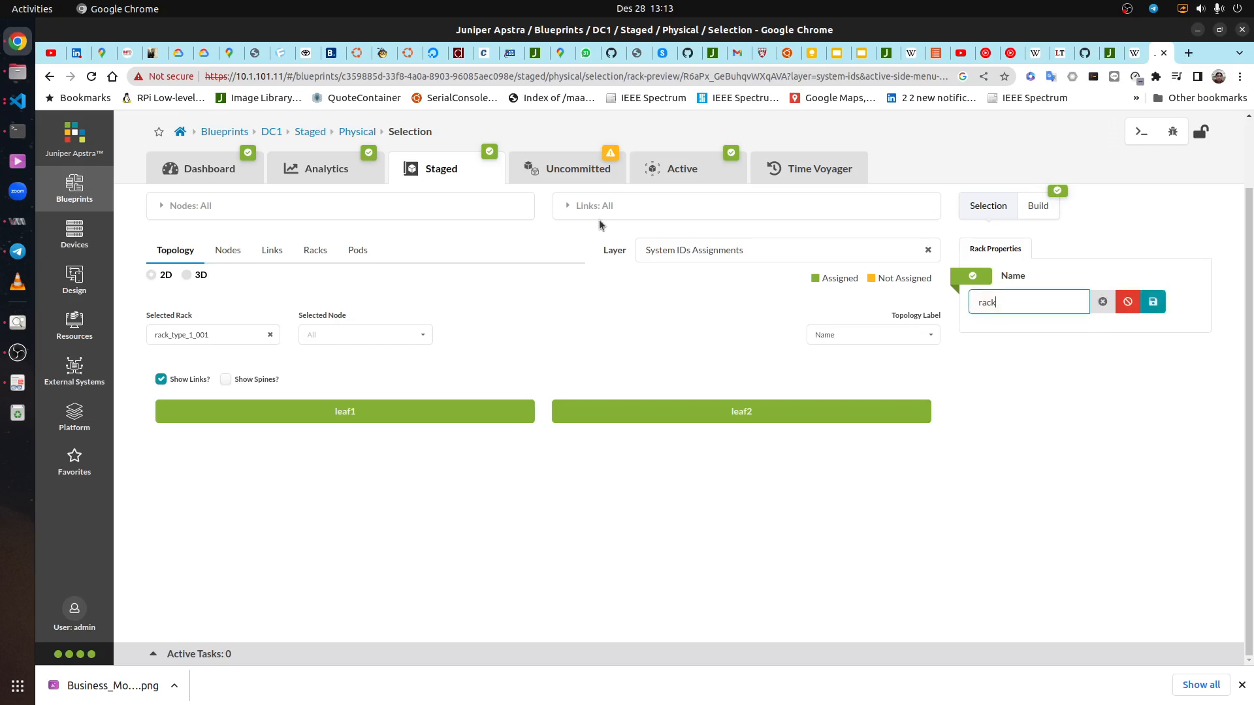
click(1149, 302)
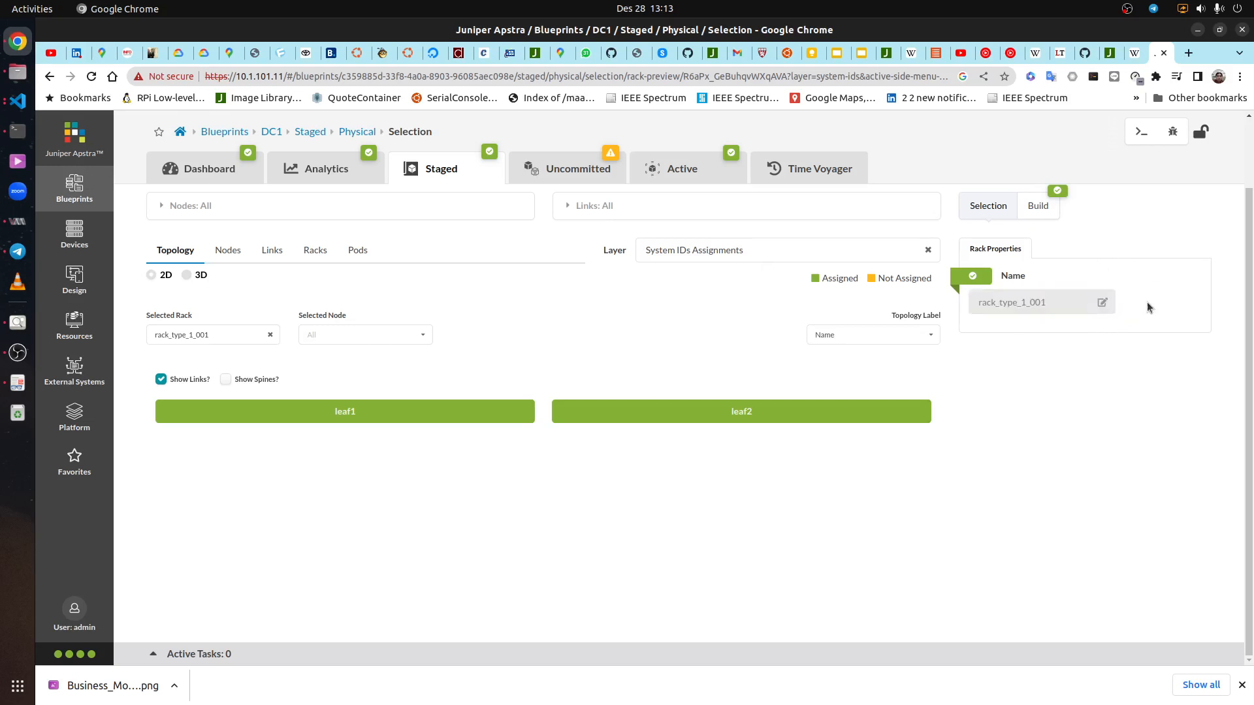
Open rack_type_2_001 from the staged topology and save its rack name as rack_2
click(415, 178)
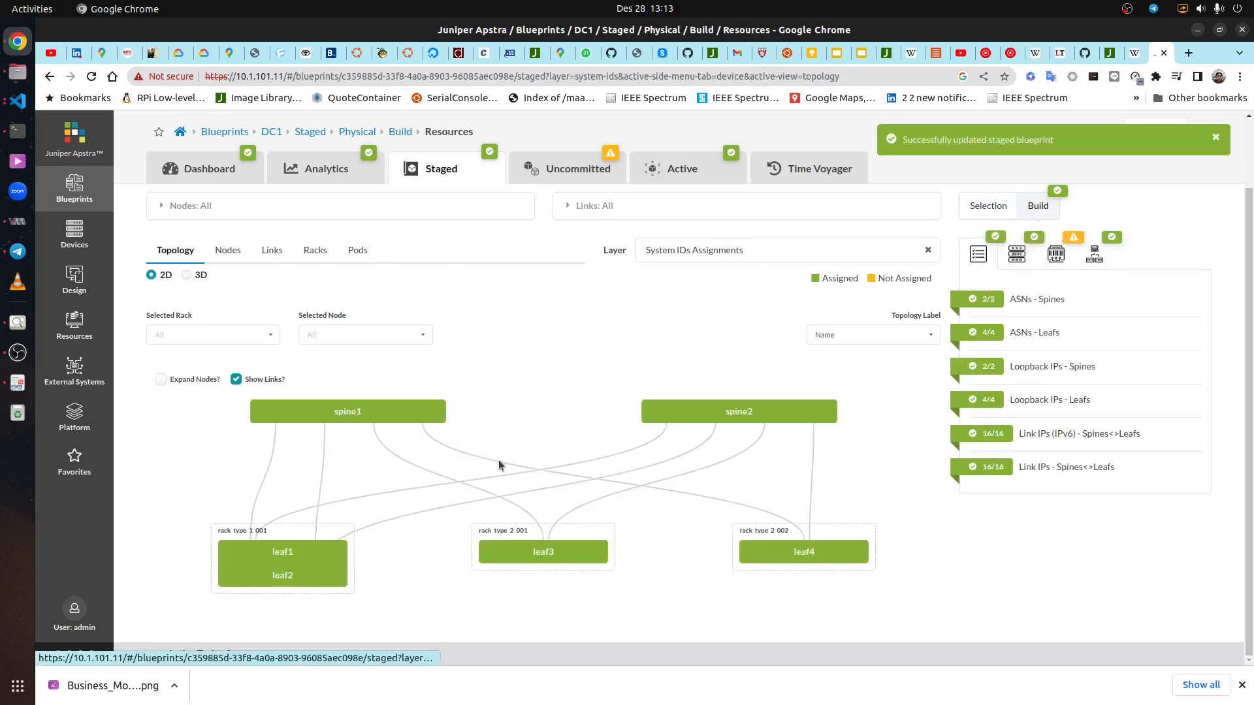
click(502, 534)
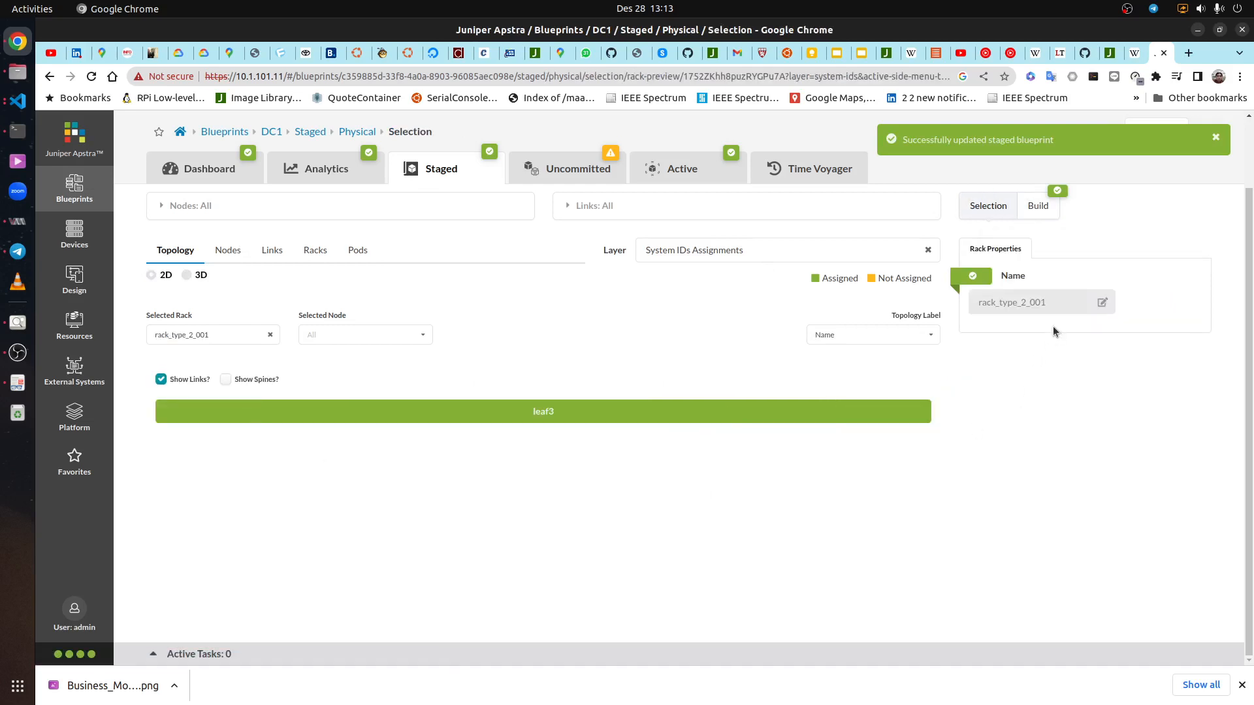
click(1102, 302)
text(rack_2)
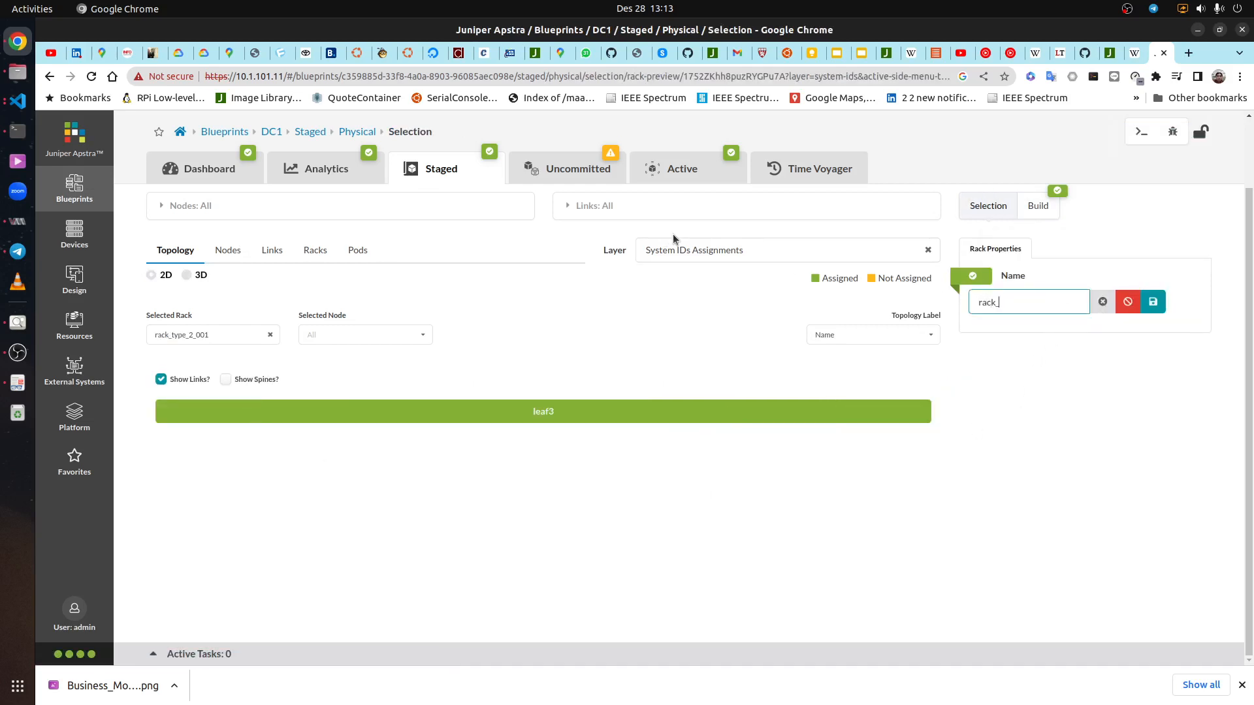
click(1162, 302)
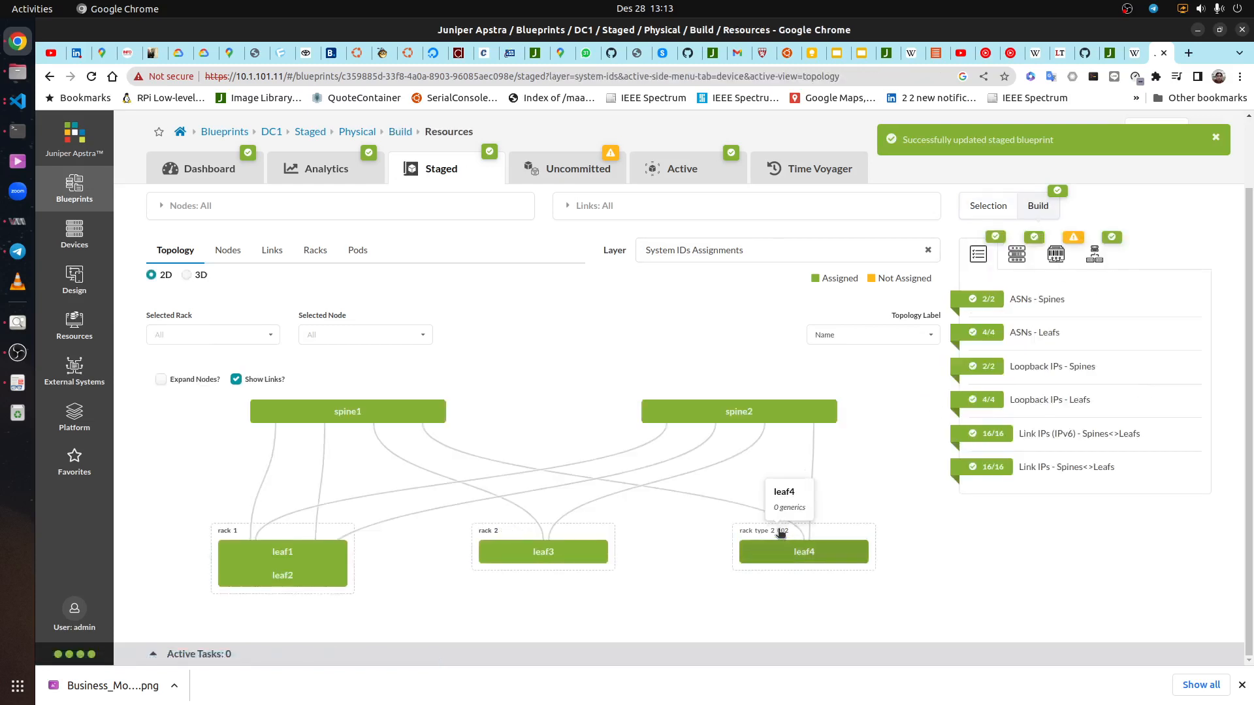
Rename rack_type_2_002 as rack_3, save it, and return to the full staged topology
click(771, 530)
click(1101, 303)
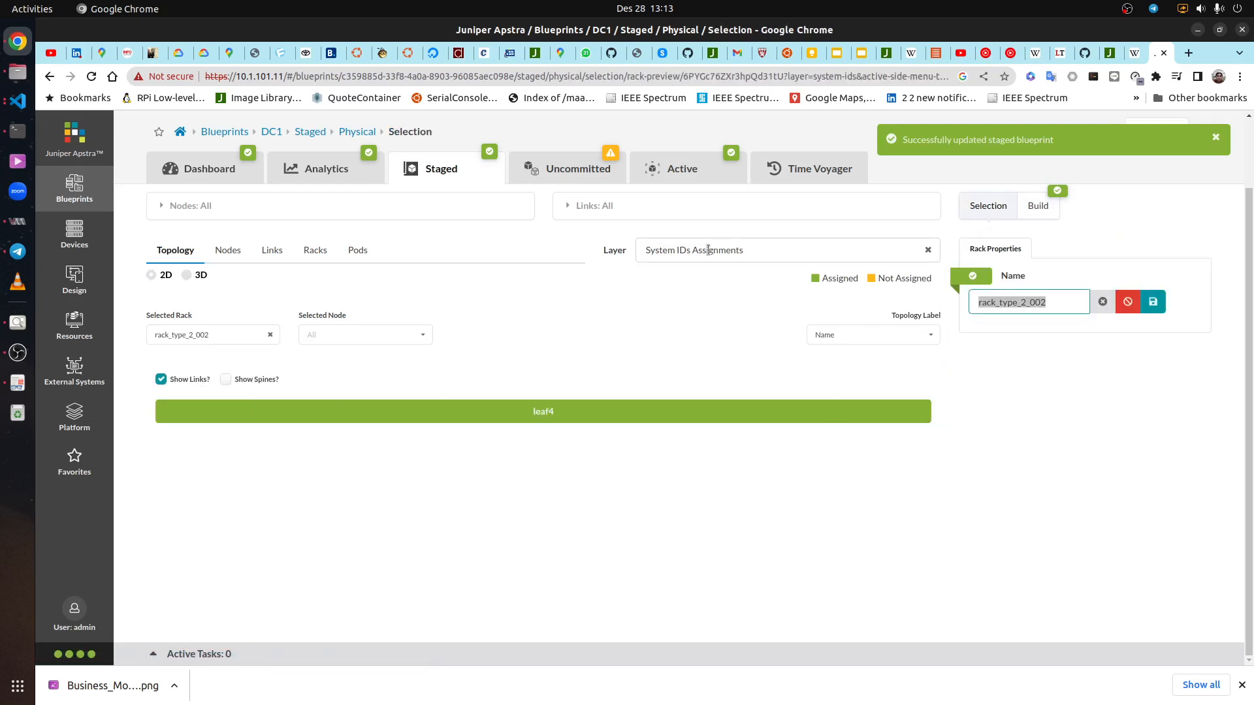
text(rack_3)
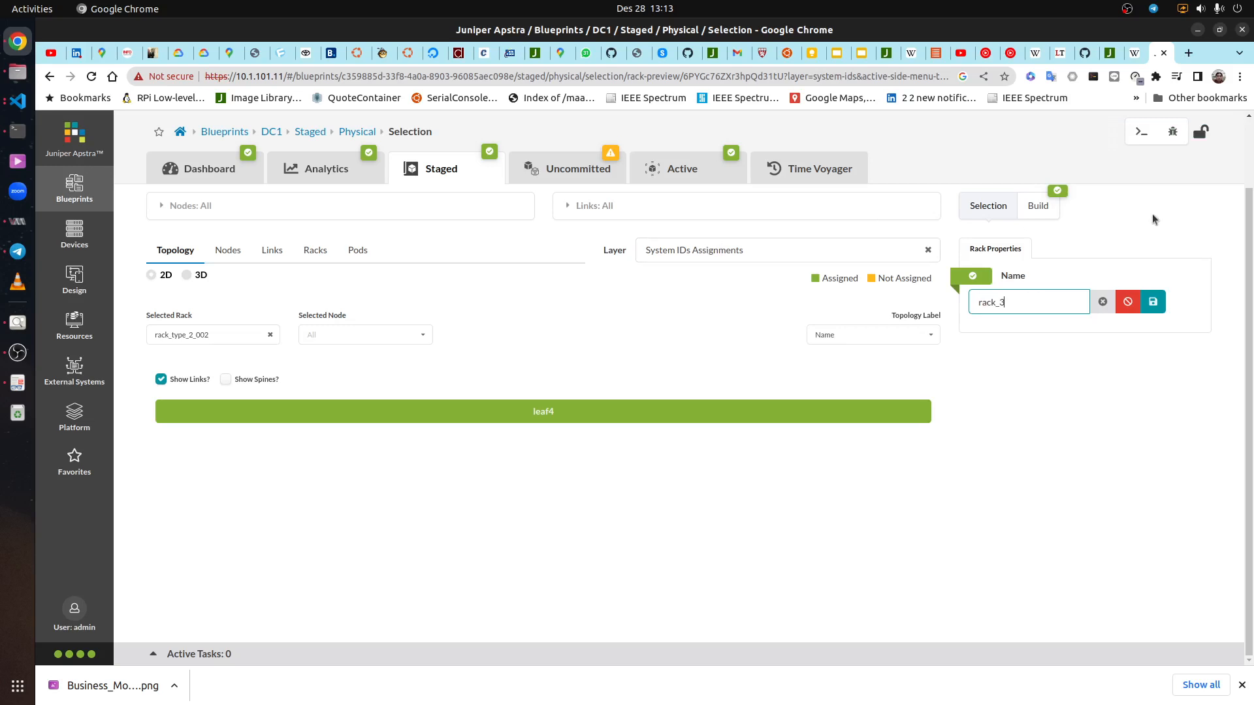
click(1153, 303)
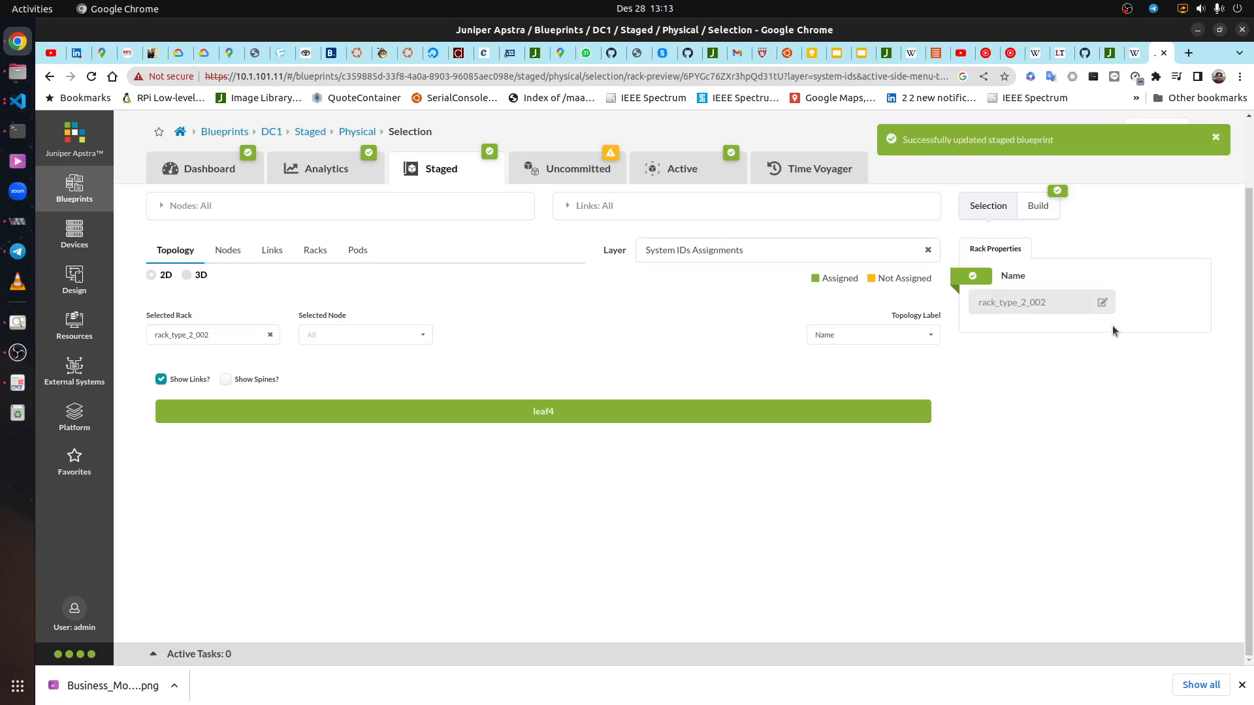
click(428, 169)
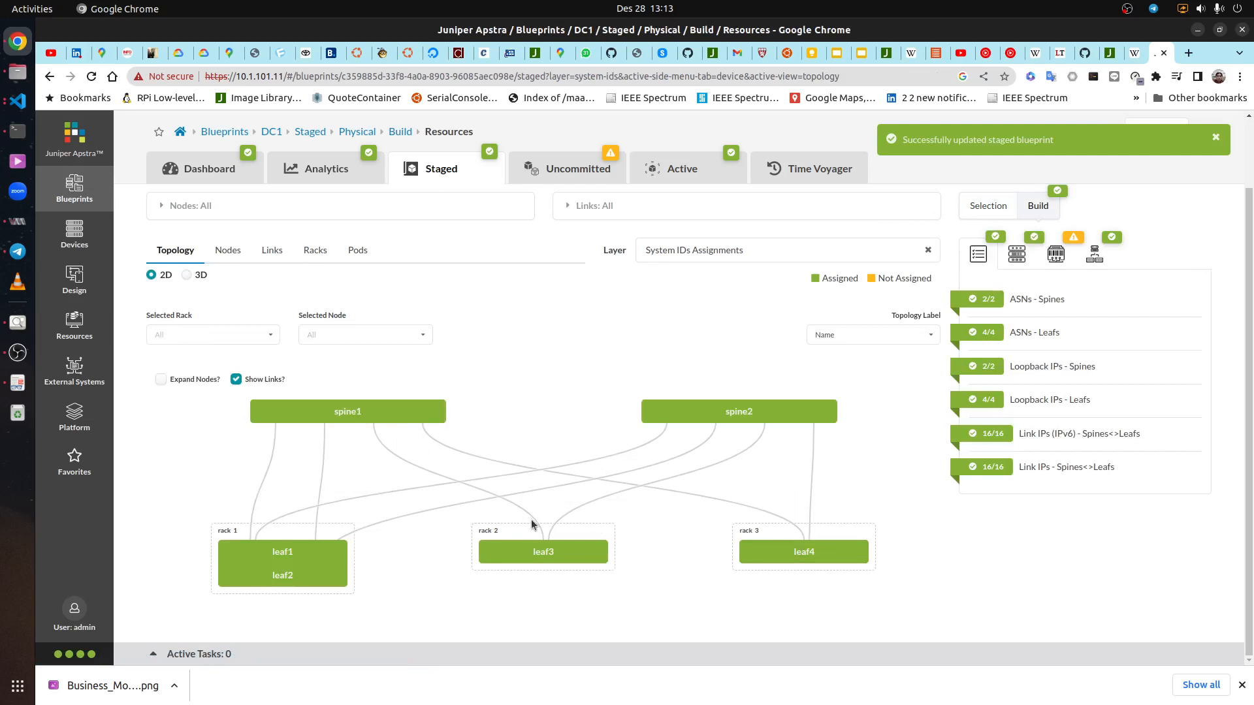
Review the logical diff of the uncommitted link, rack and system node changes and open the commit dialog
click(598, 171)
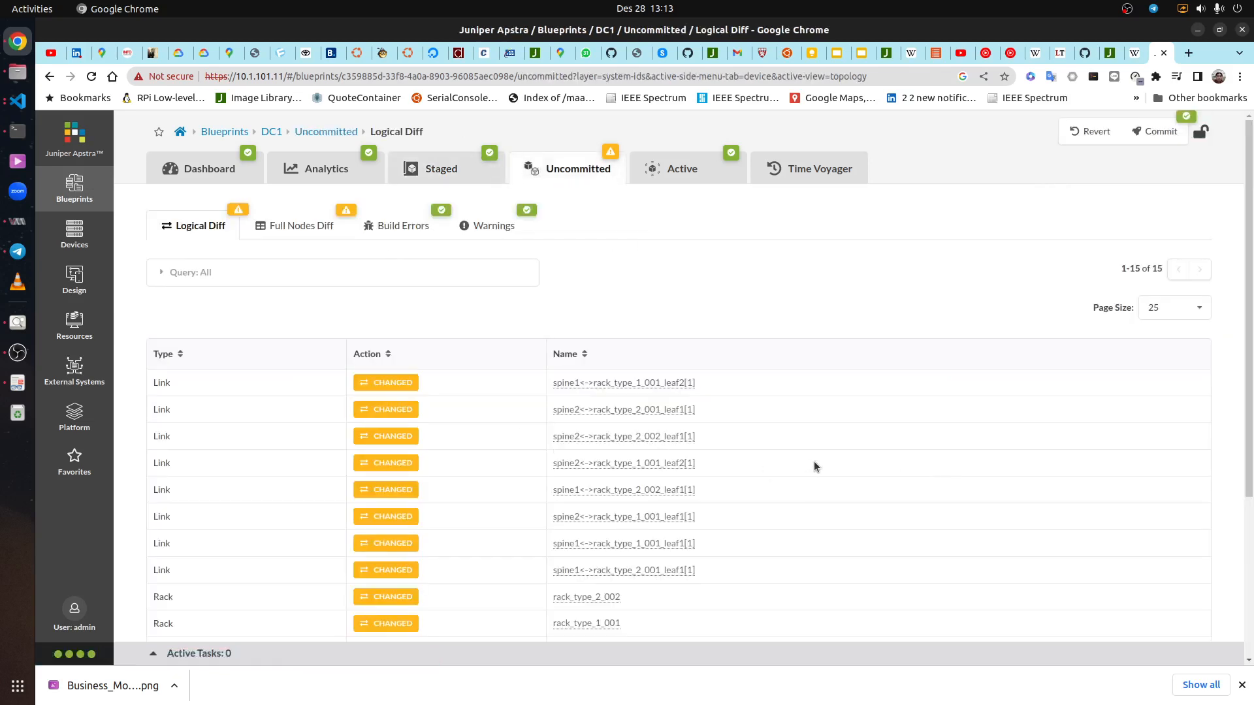
scroll(788, 443, down, 5)
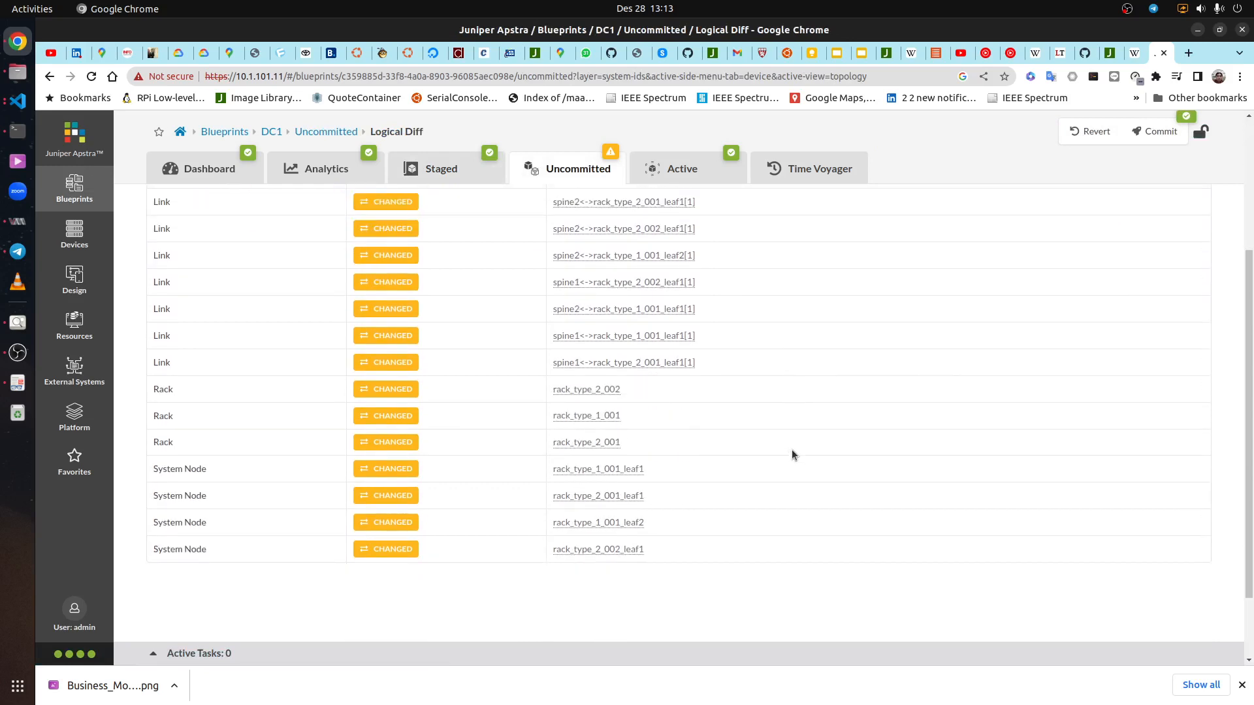
scroll(793, 455, up, 5)
scroll(794, 456, down, 2)
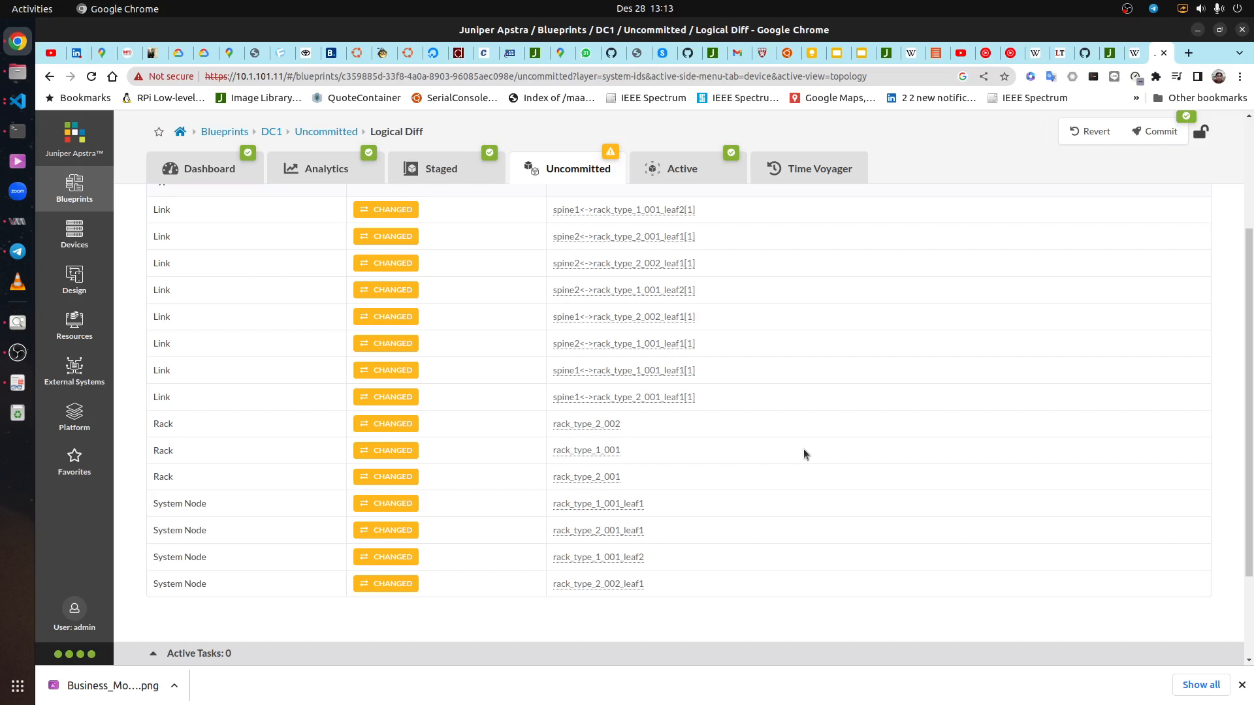
click(1162, 133)
Switch to the terminal and refresh the prompt of the 10.1.101.111 SSH session to check the leaf's current hostname
click(18, 131)
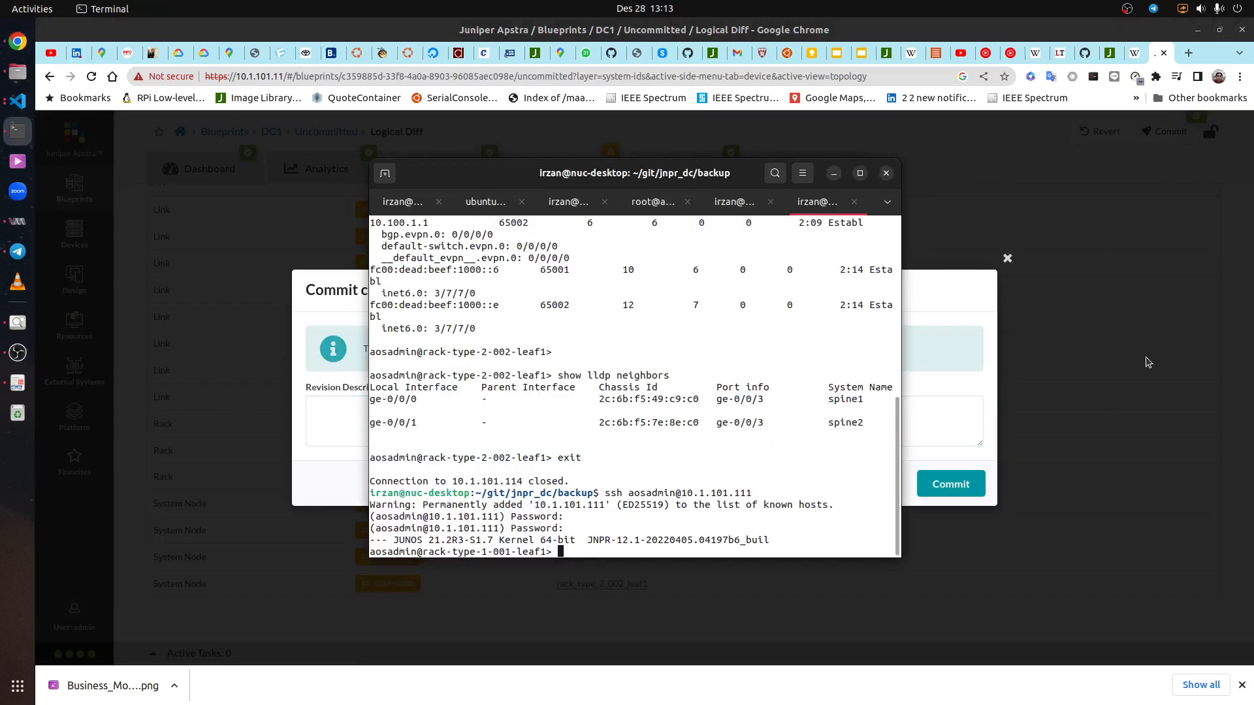
key(Return)
key(Return)
key(Return)
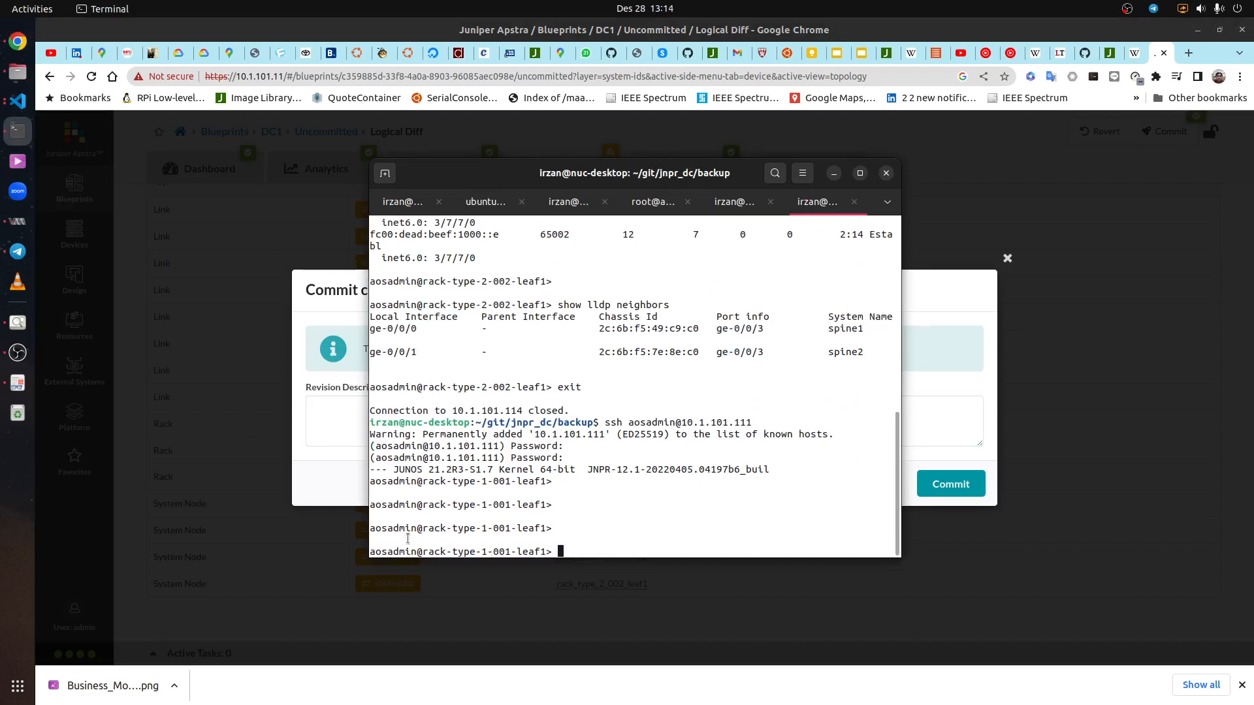
Switch back to Apstra, commit the changes with the revision description "change name of the leaf", and reopen the staged topology
click(925, 411)
text(c)
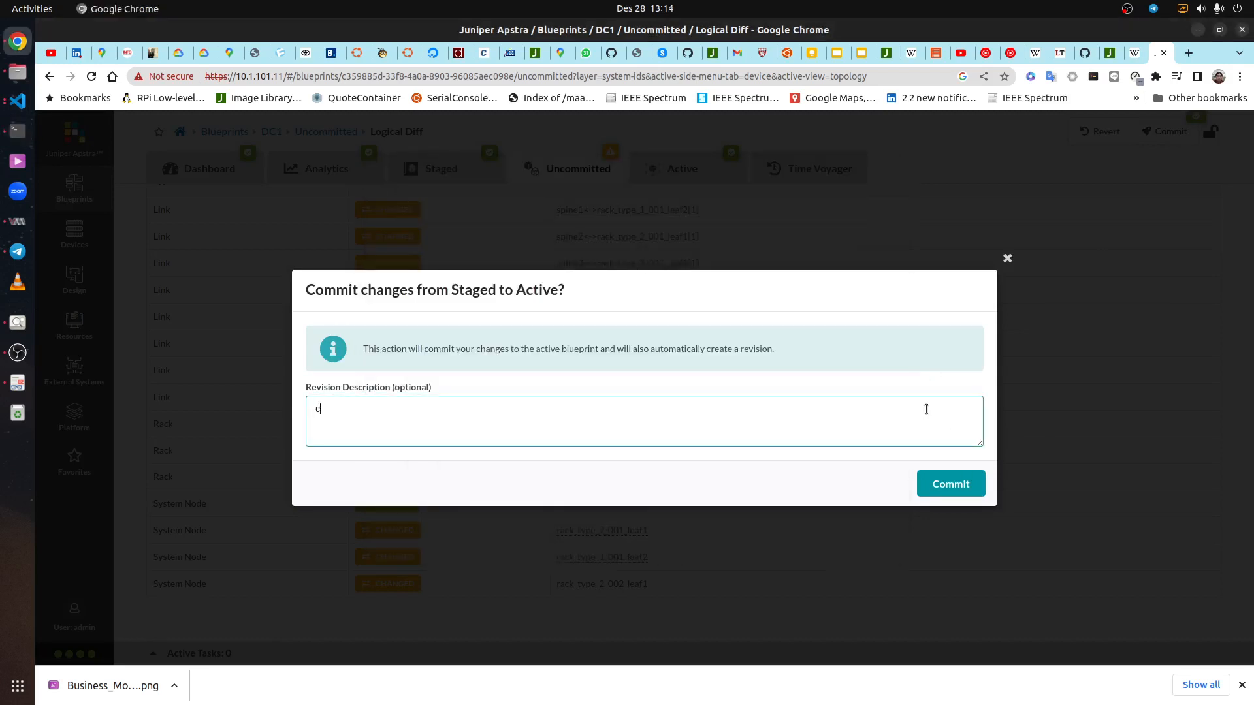
text(hange name of the leaf)
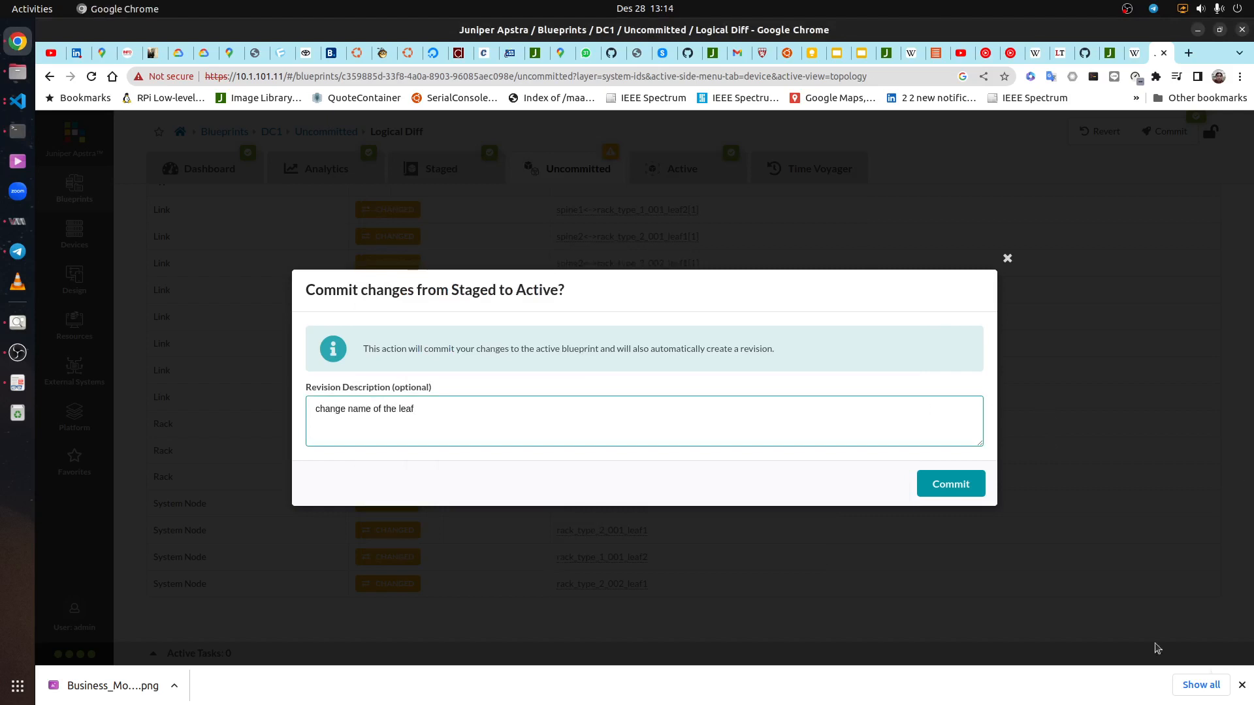
click(976, 491)
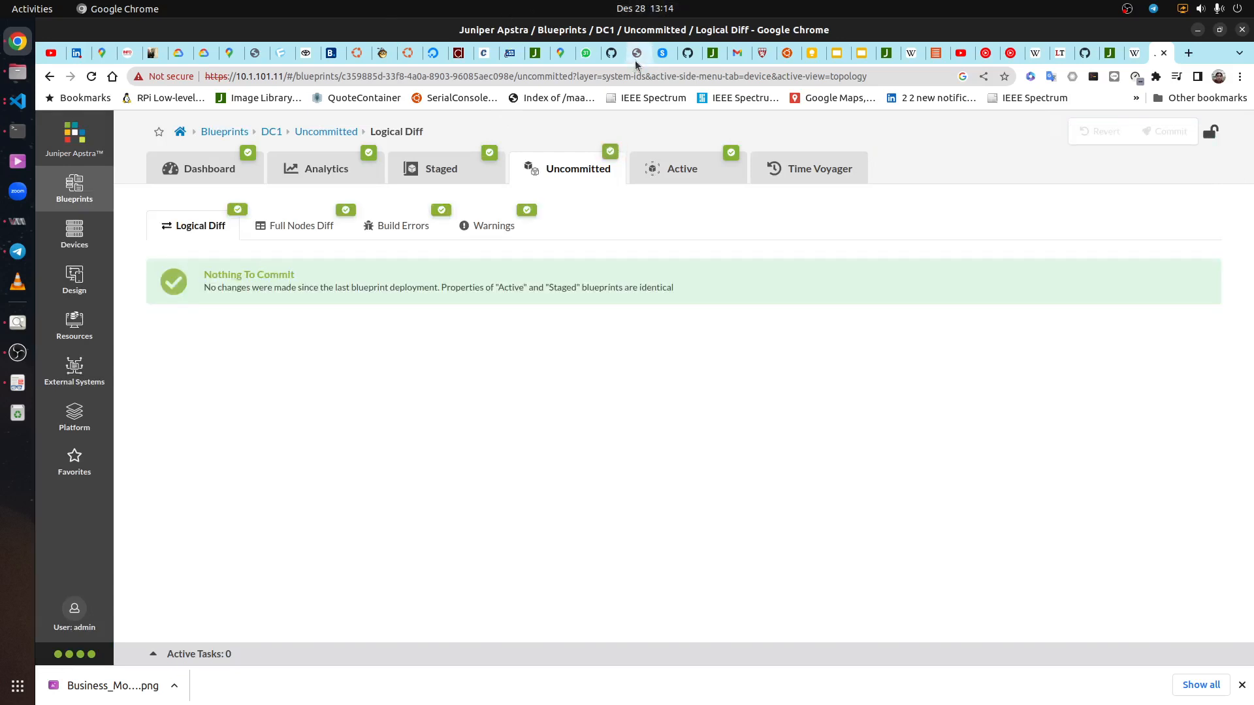
click(449, 179)
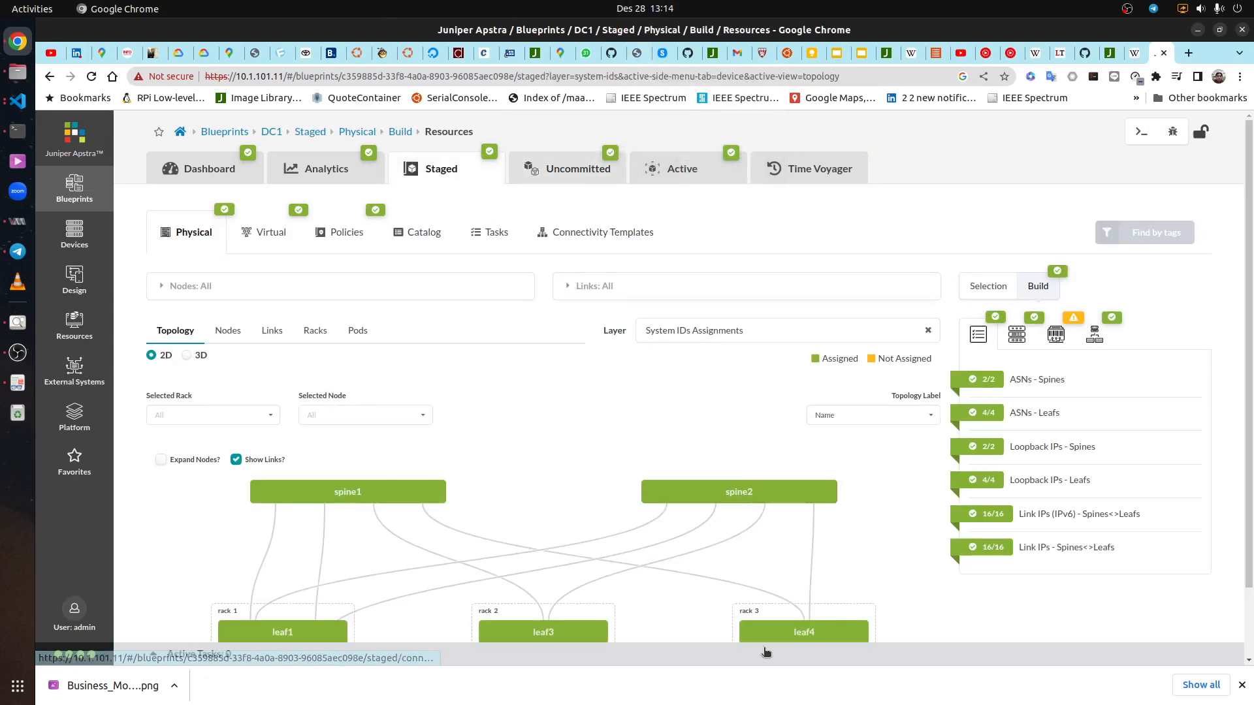
View the staged leaf switches, switch to the terminal, and refresh the 10.1.101.111 session's prompt to recheck its hostname
scroll(828, 593, down, 3)
click(17, 132)
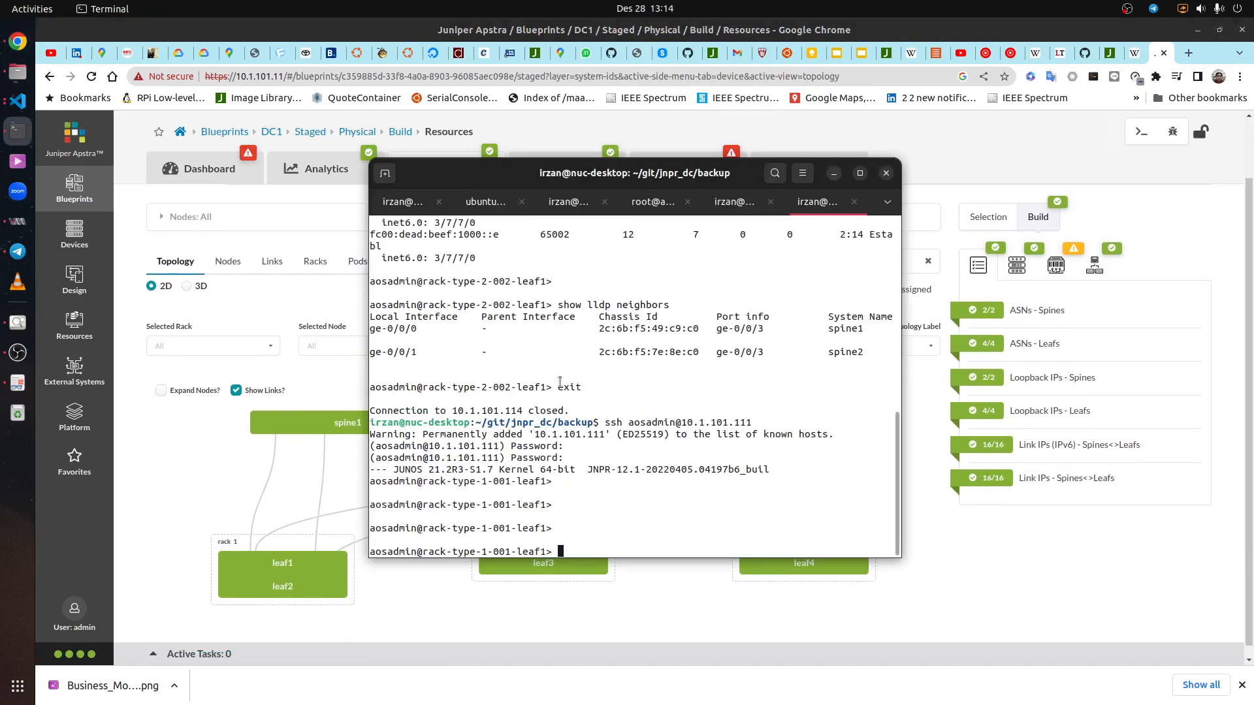
key(Return)
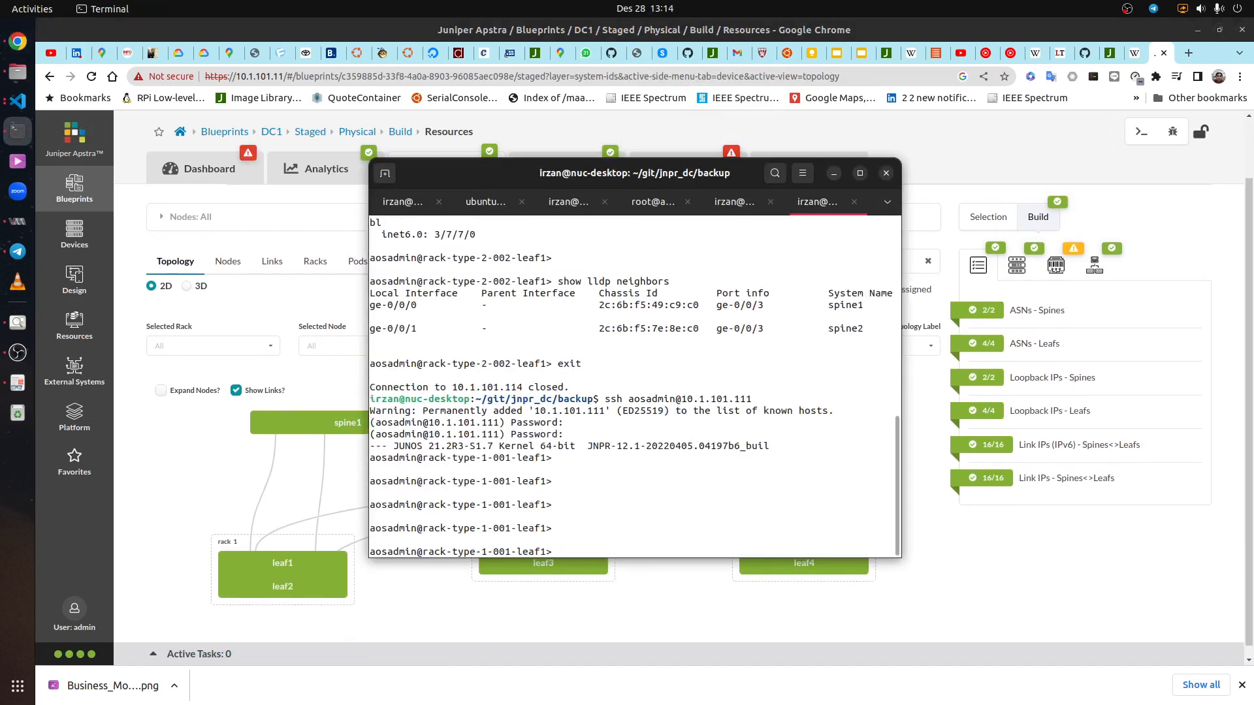
Switch back to Apstra, examine the expected and actual values of the IP Fabric hostname anomalies, and return to the dashboard
click(210, 171)
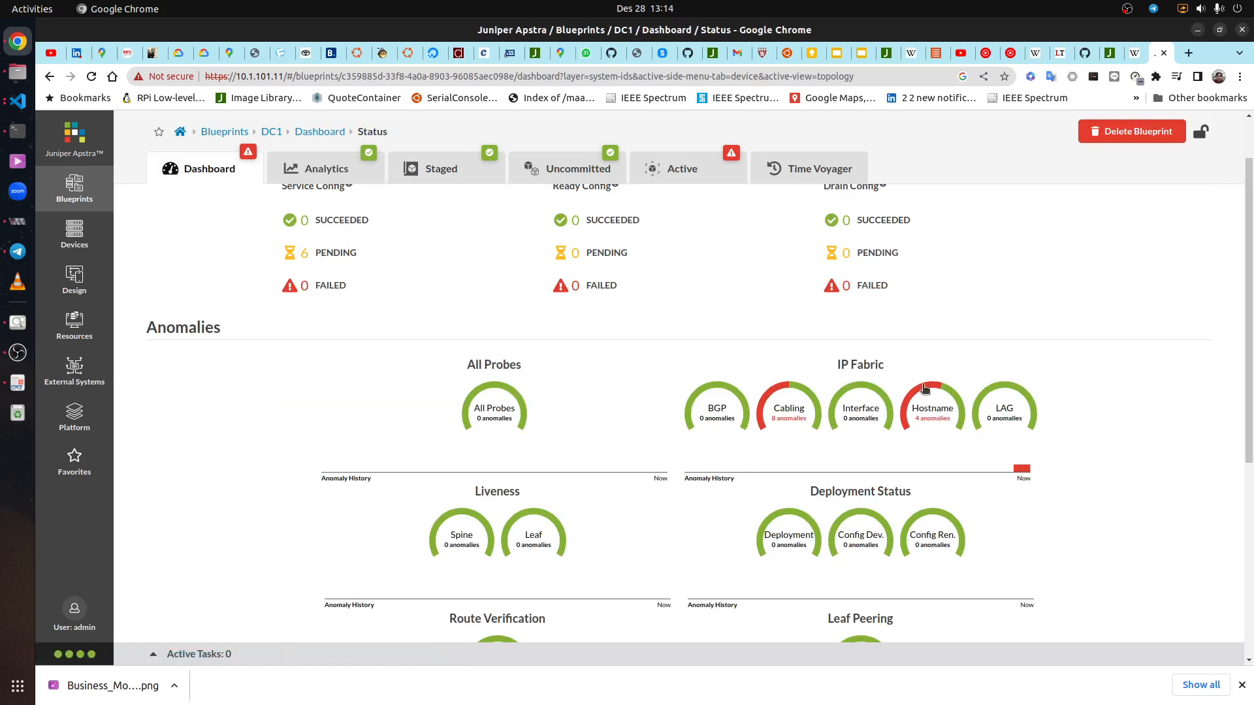
click(923, 404)
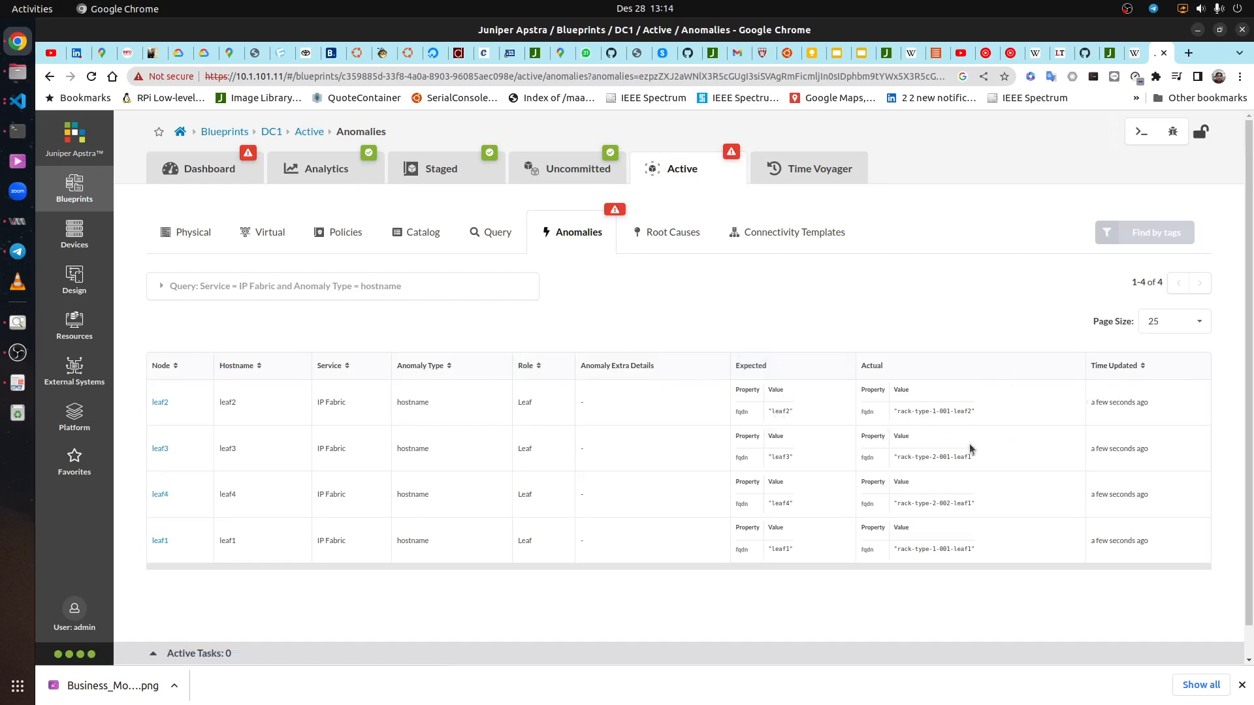
click(208, 171)
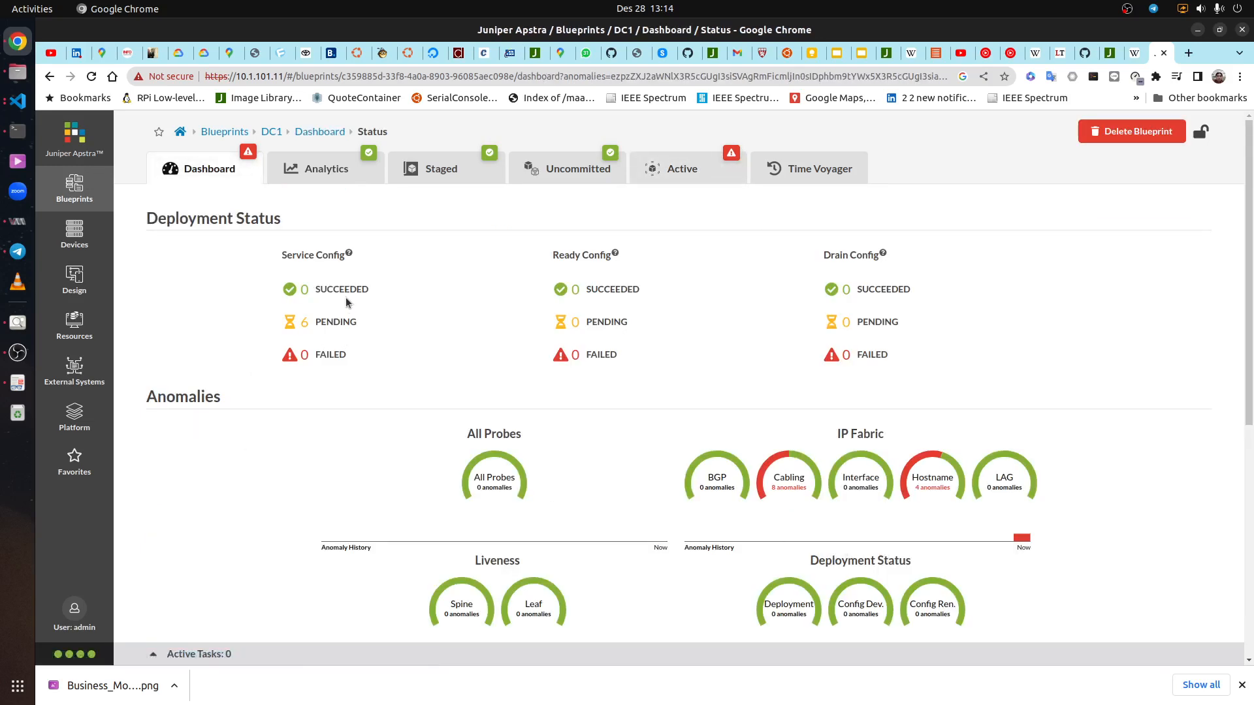
Recheck the leaf's hostname by refreshing its SSH prompt in the terminal, and switch back to the Apstra dashboard
click(18, 132)
key(Return)
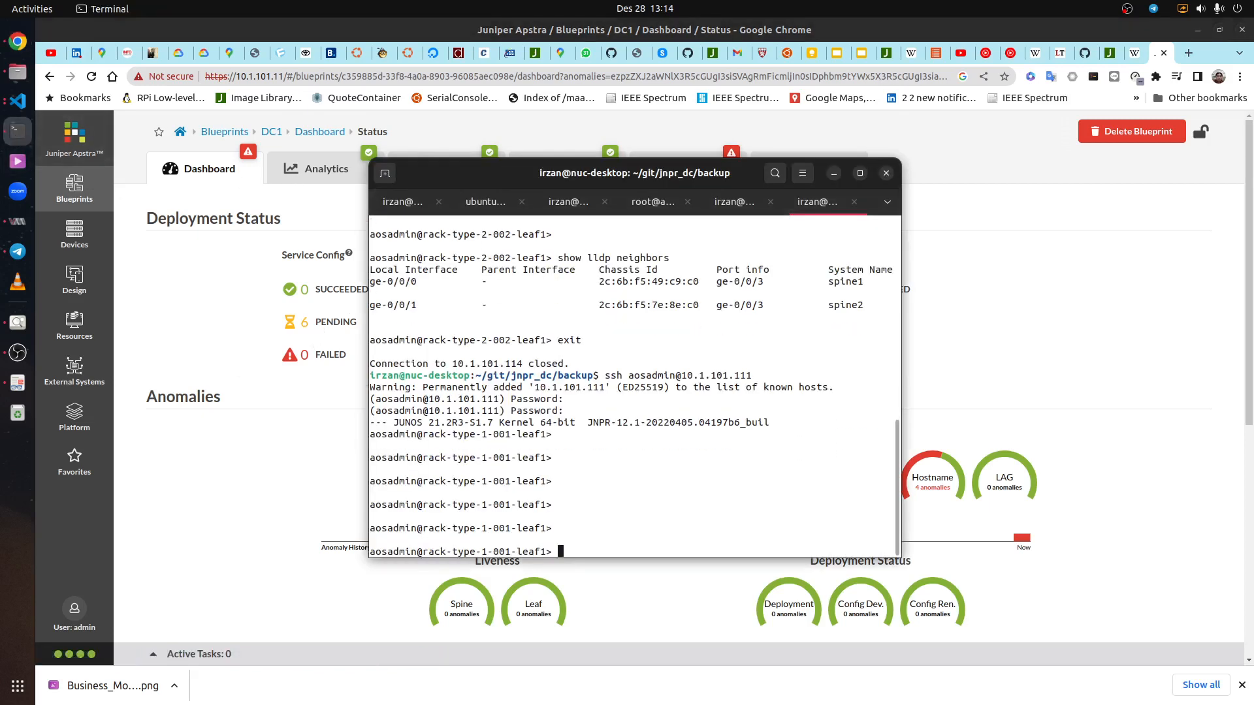
click(1119, 396)
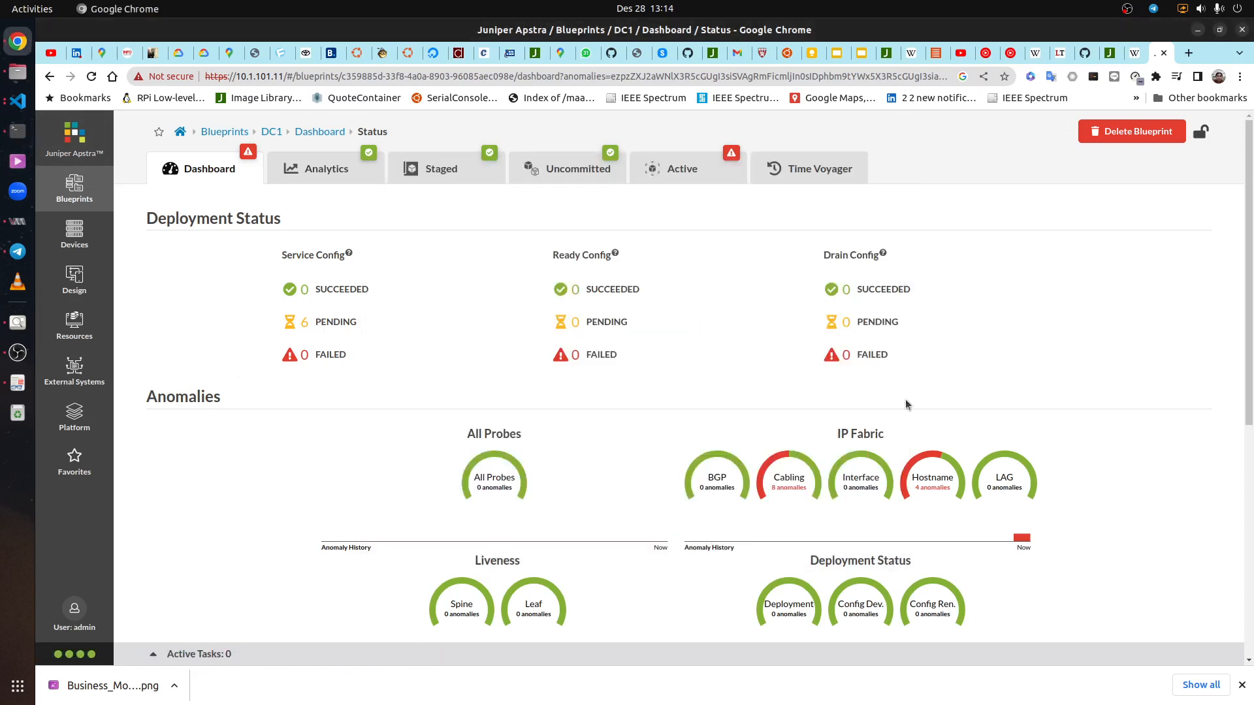
Examine the active nodes filtered by succeeded and in-progress service config, and return to the dashboard's deployment status
click(326, 287)
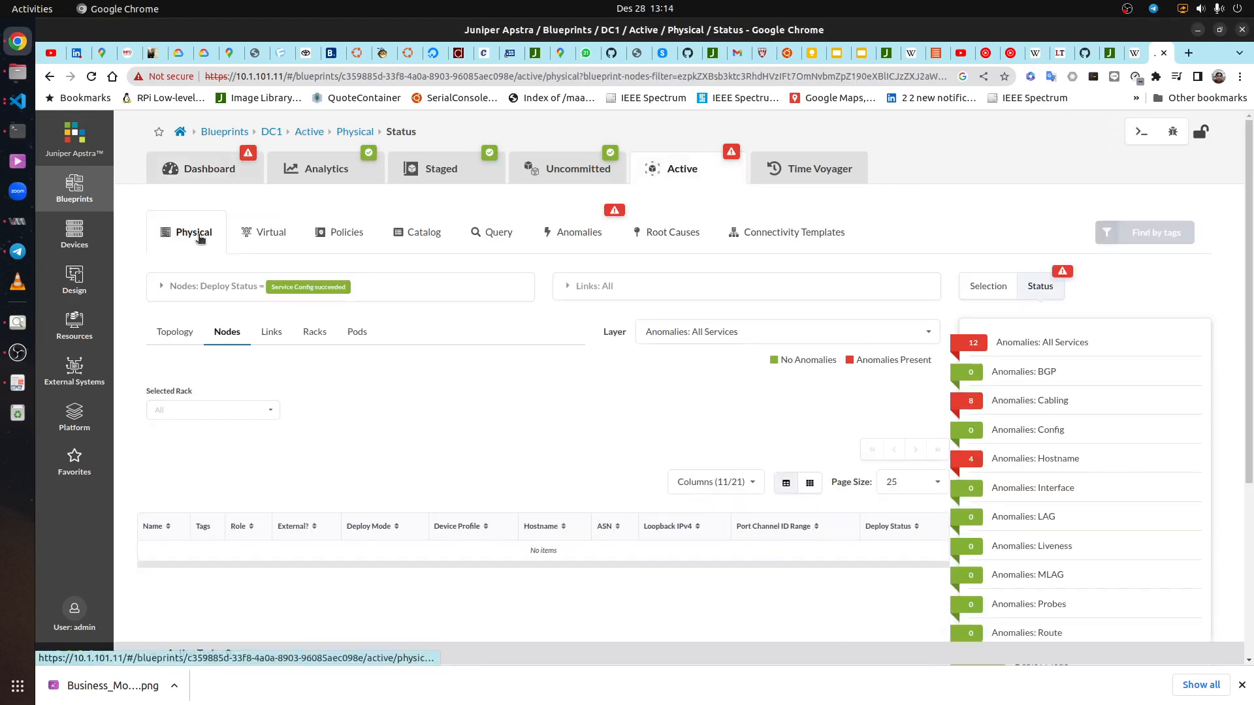
click(224, 178)
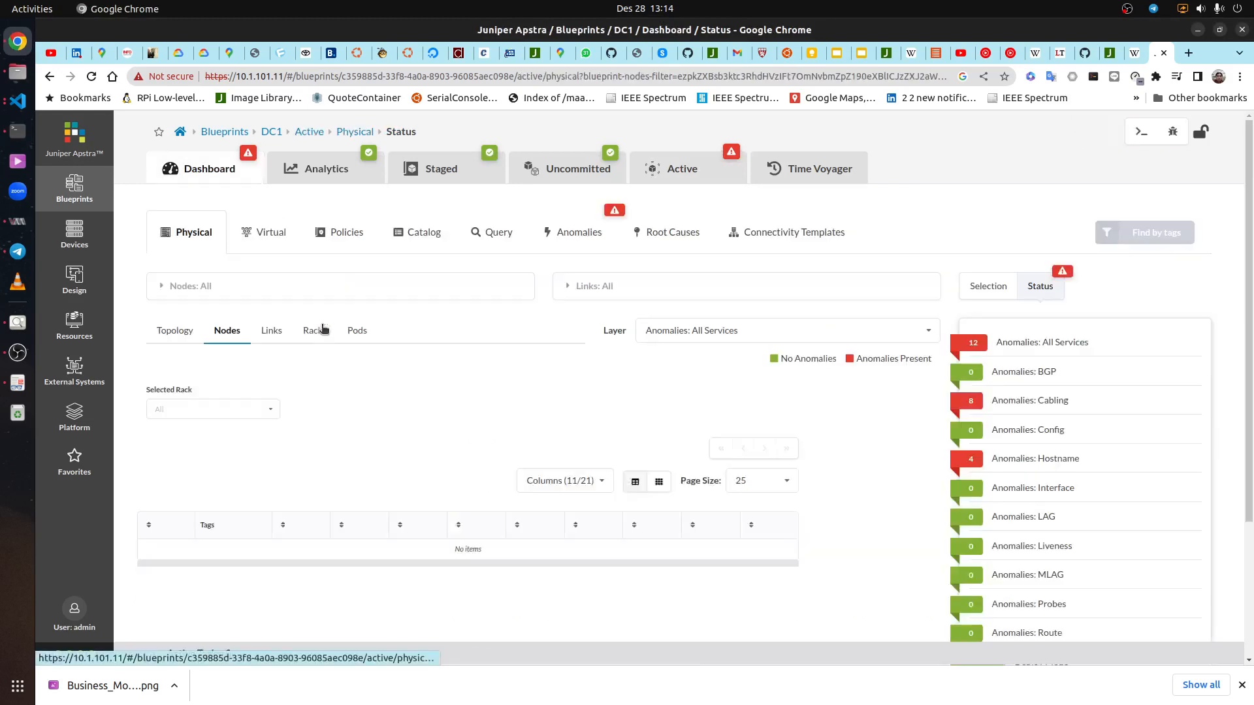
scroll(613, 450, down, 3)
scroll(625, 459, up, 3)
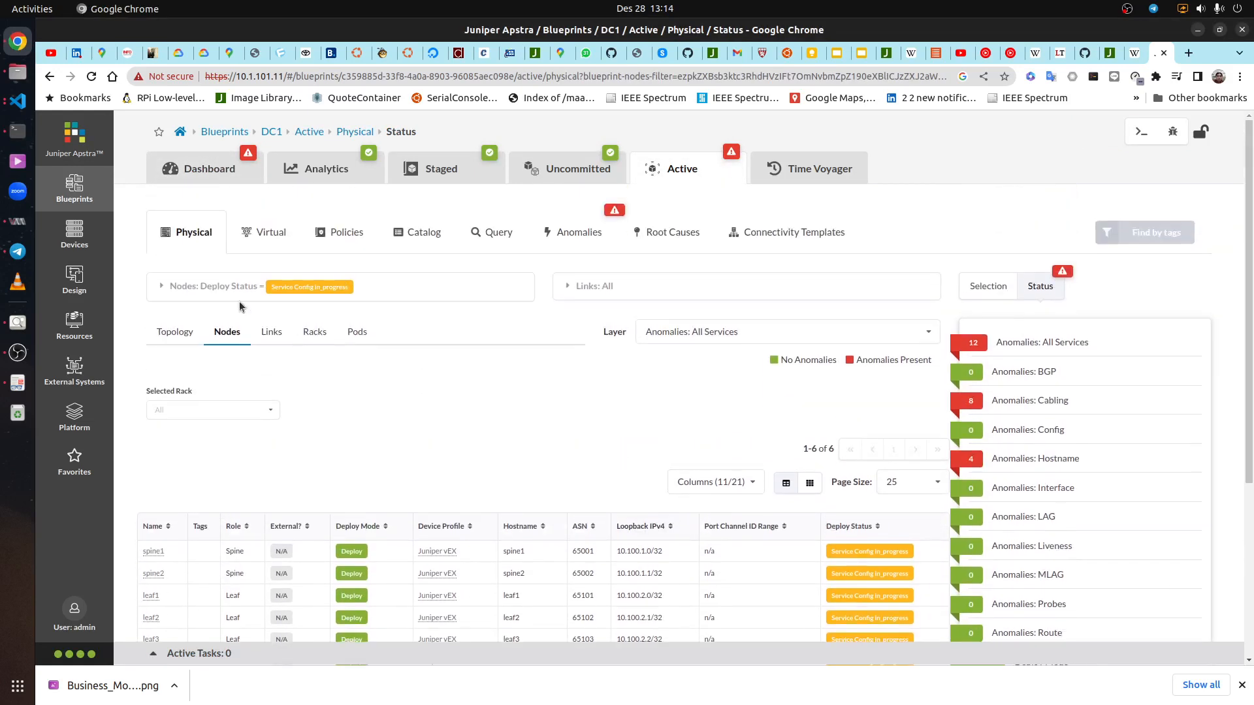
click(208, 168)
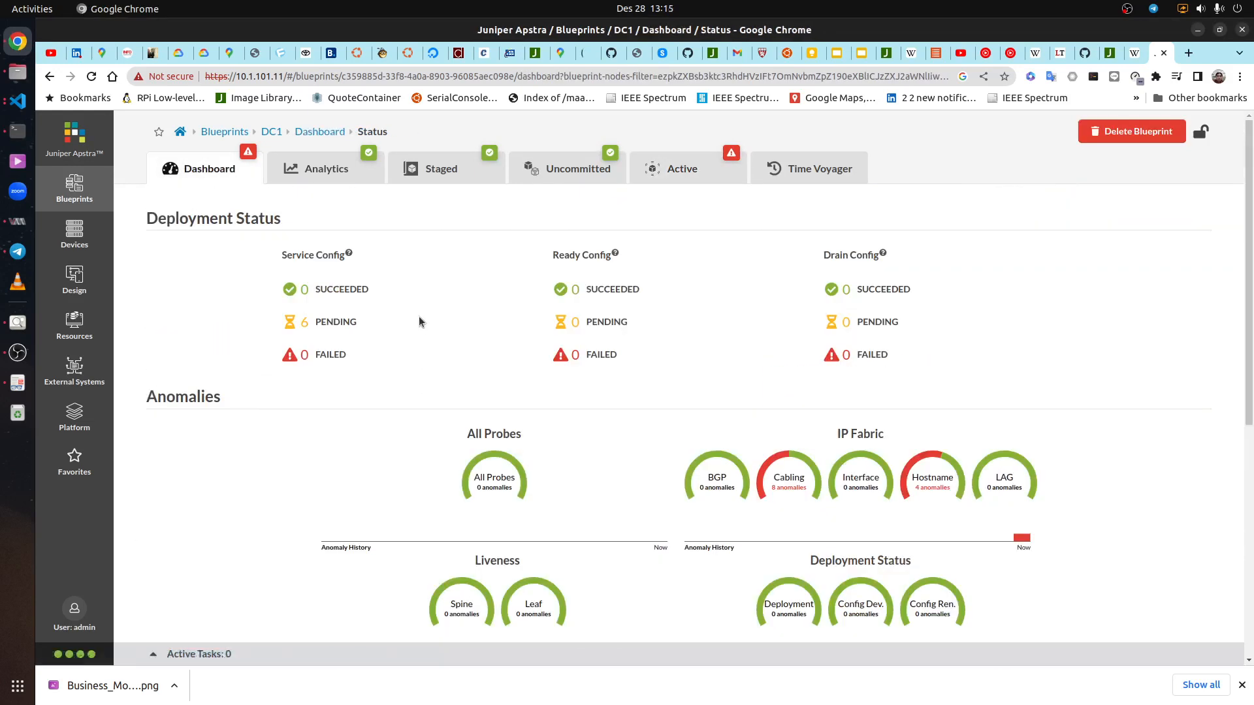
Follow the deployment by alternating between the dashboard status and the active nodes whose service config is in progress
click(711, 177)
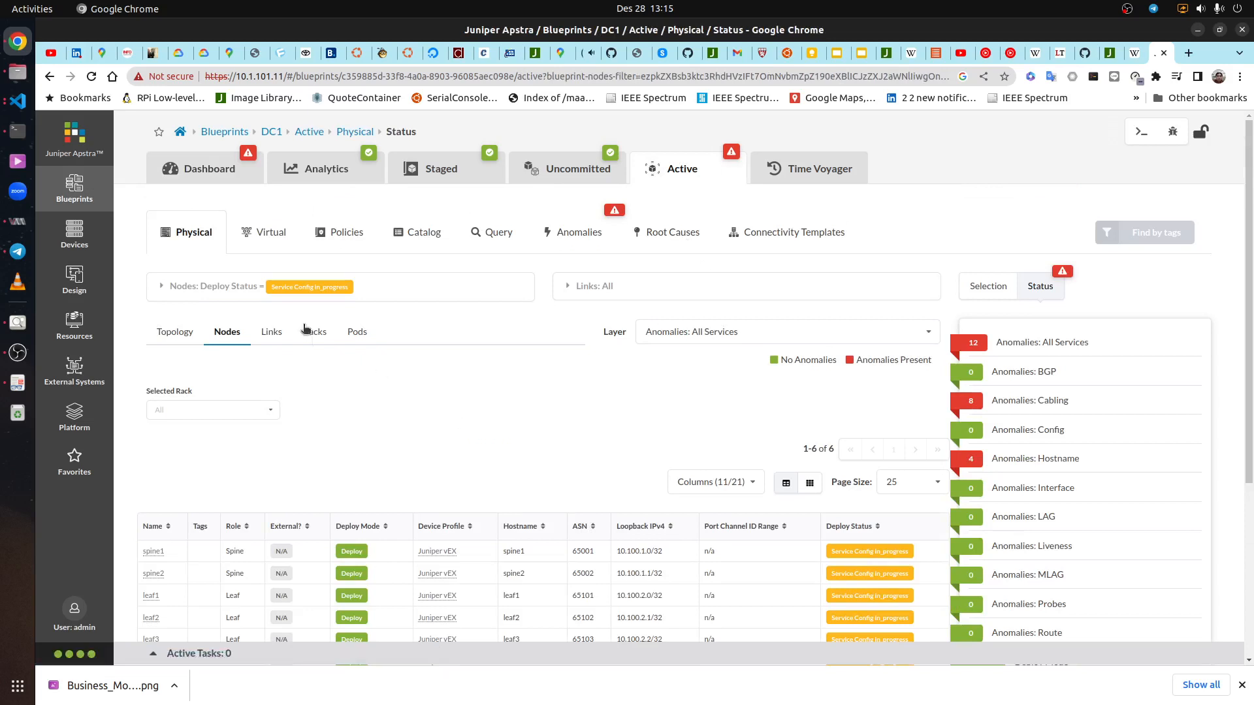
click(196, 175)
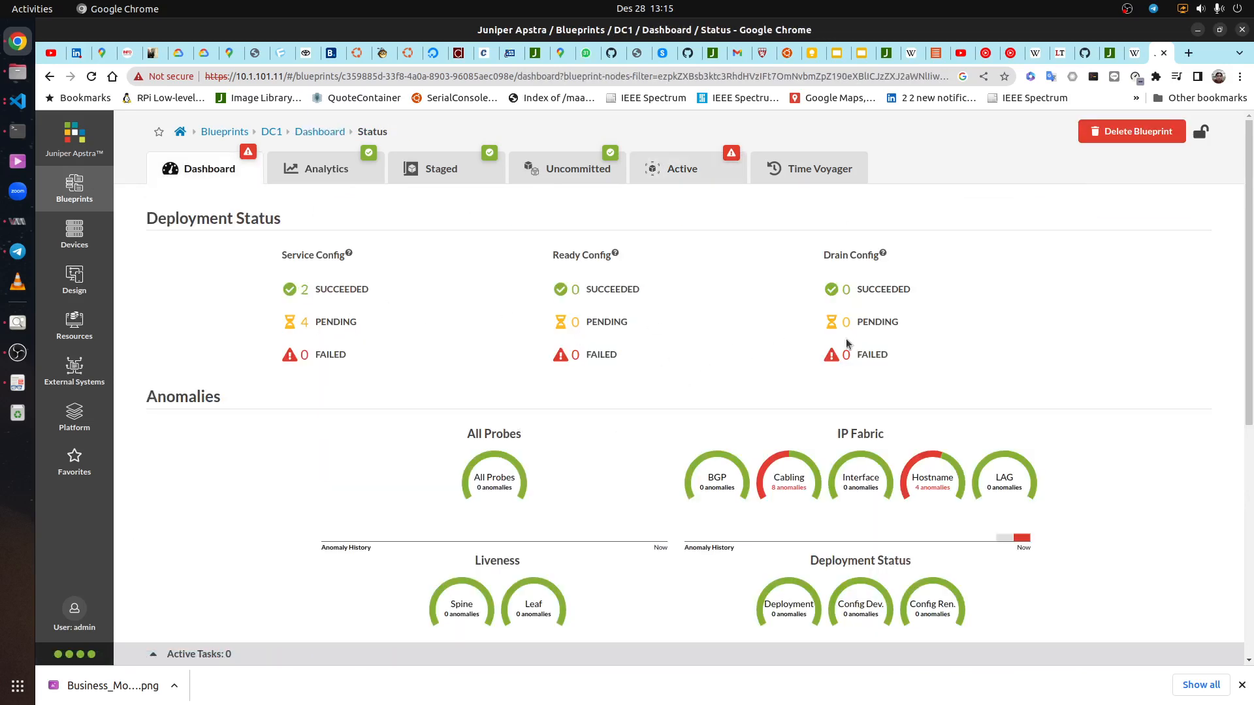
click(676, 171)
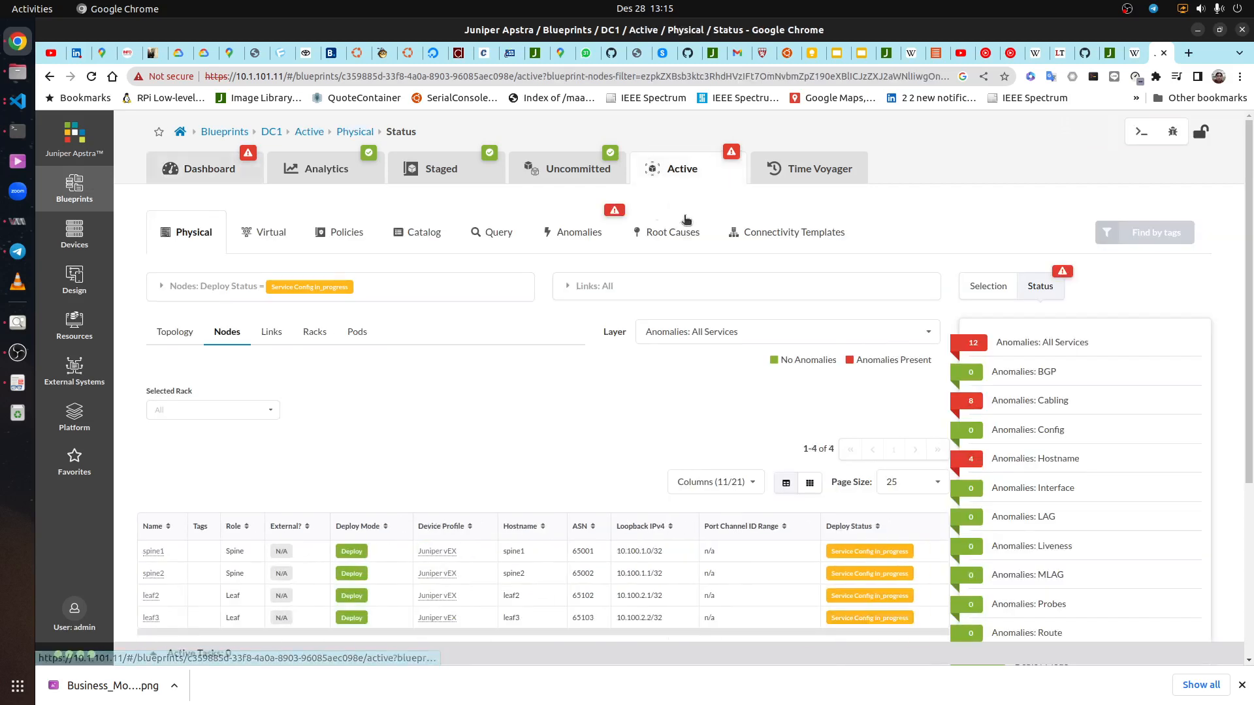
click(166, 163)
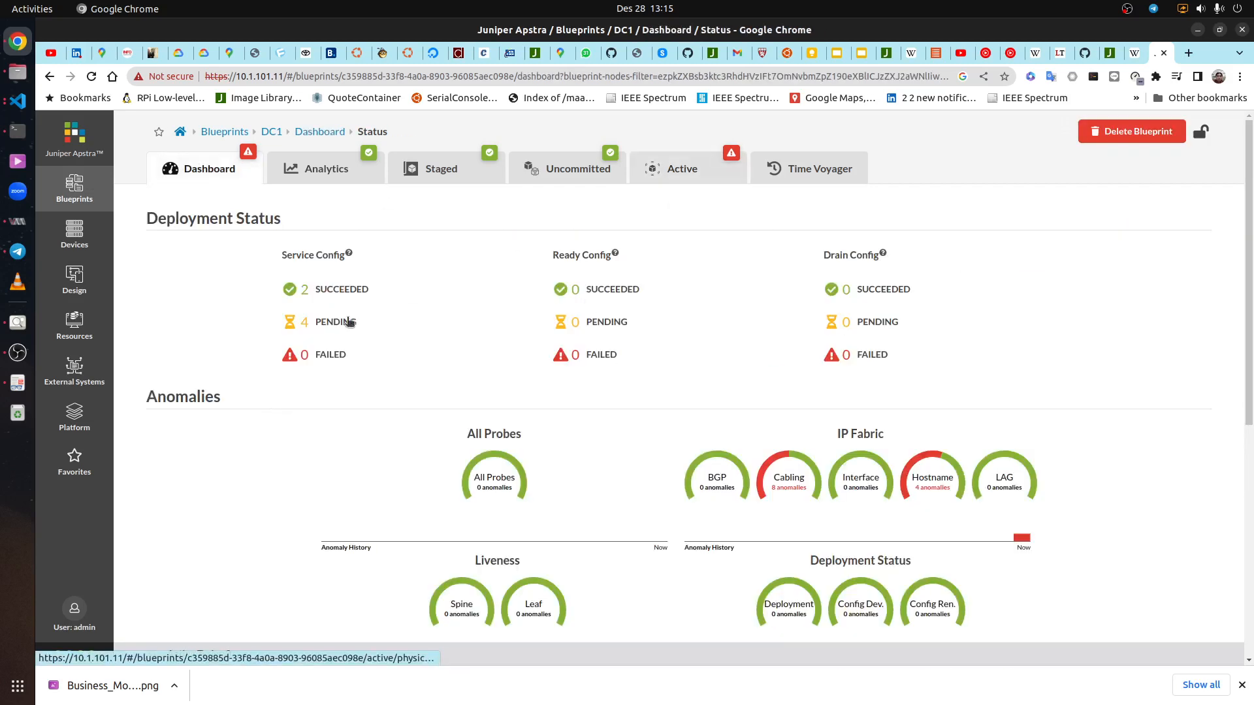
click(349, 321)
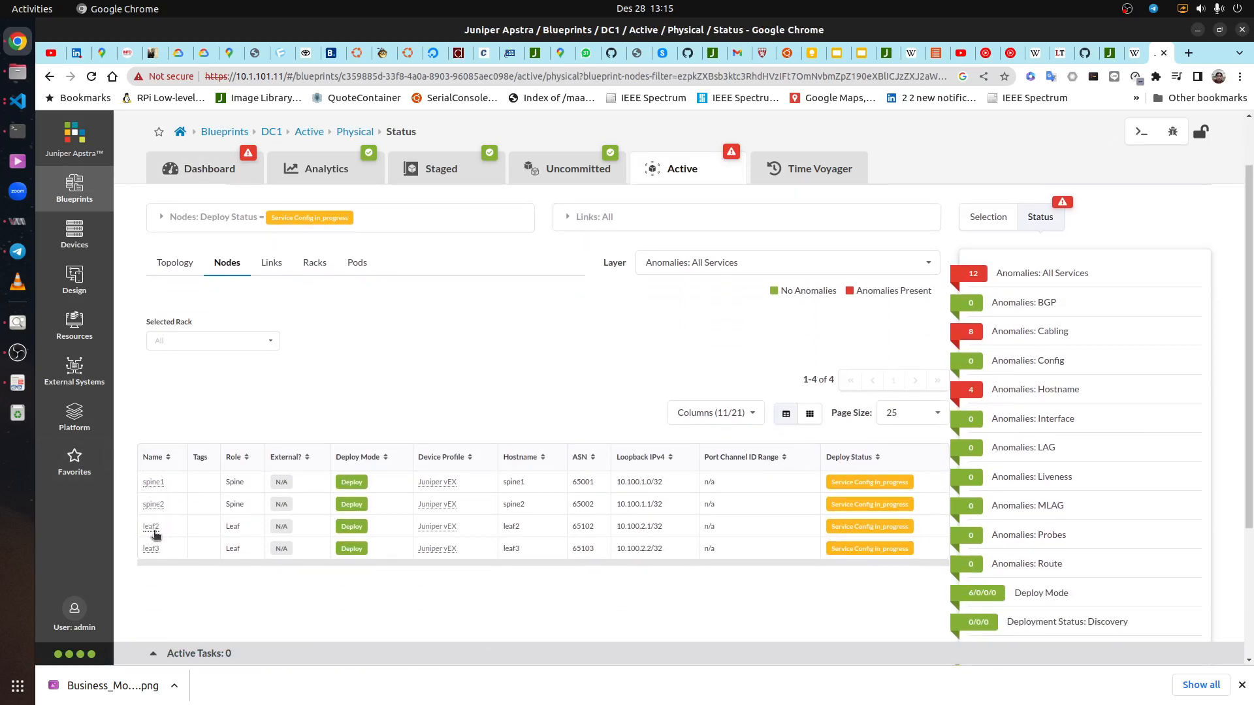
click(209, 169)
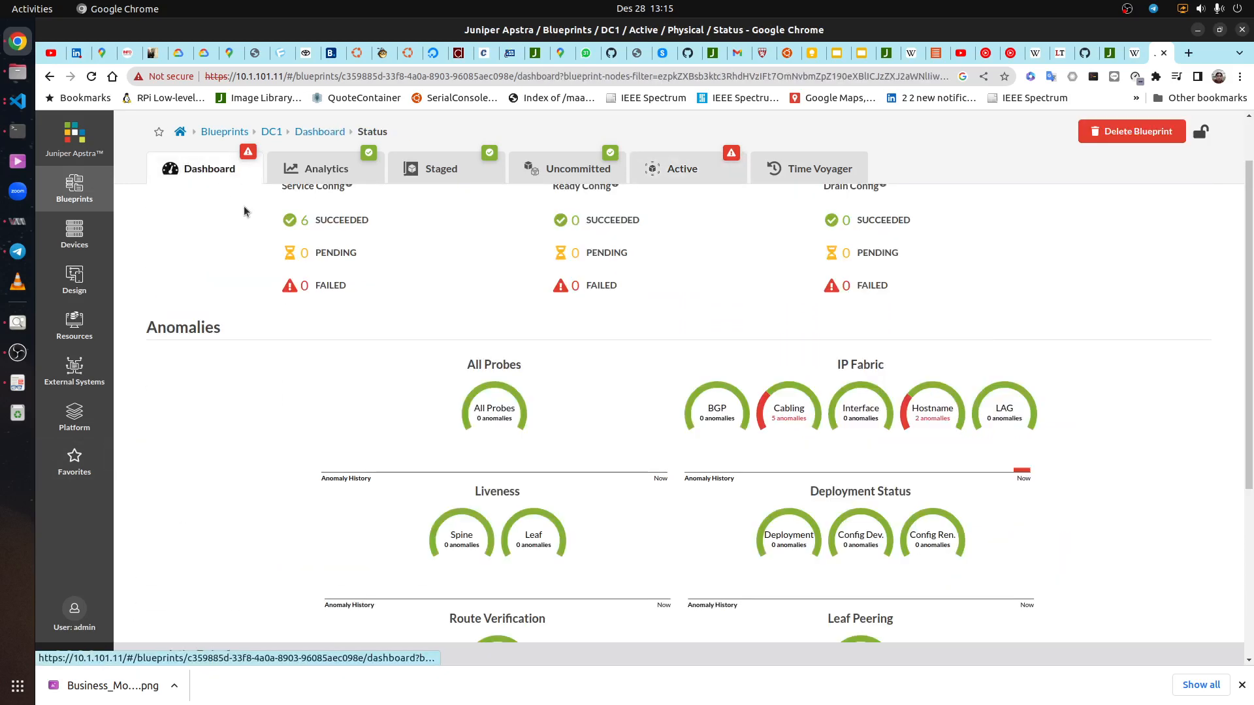
Switch to the terminal, refresh the 10.1.101.111 prompt, and highlight the previous hostname to compare it with the new one
click(18, 130)
key(Return)
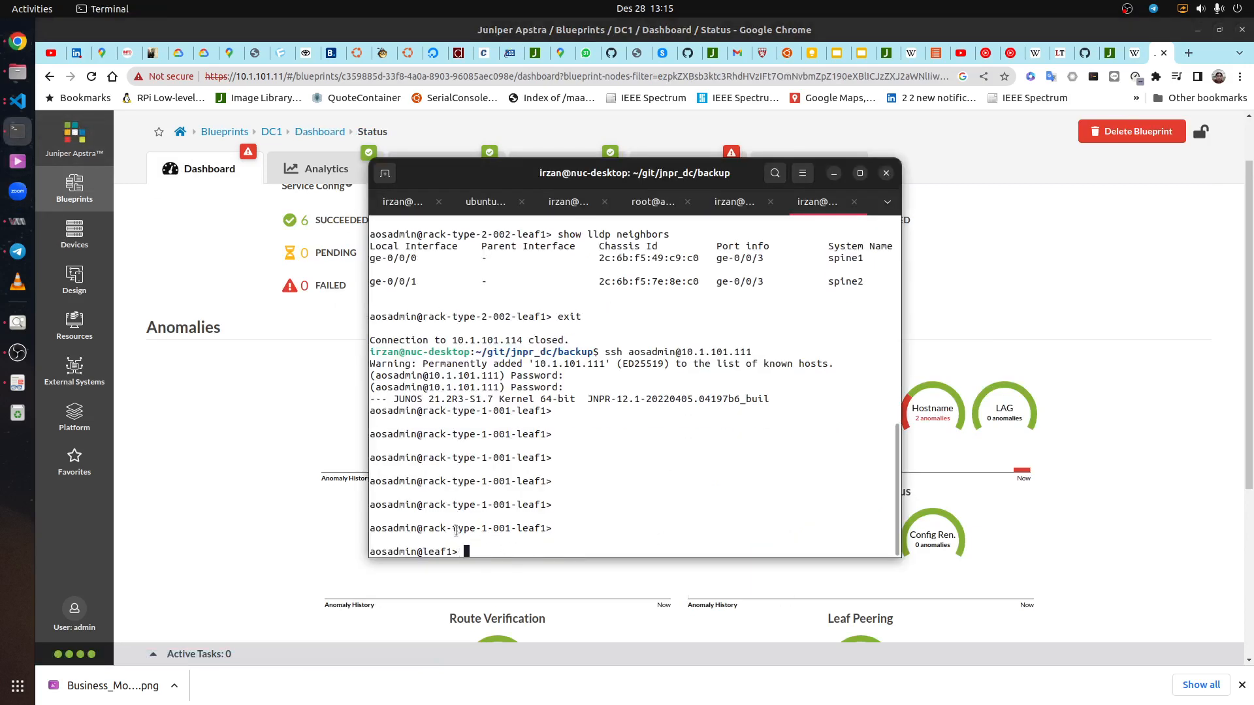
drag(422, 529, 526, 528)
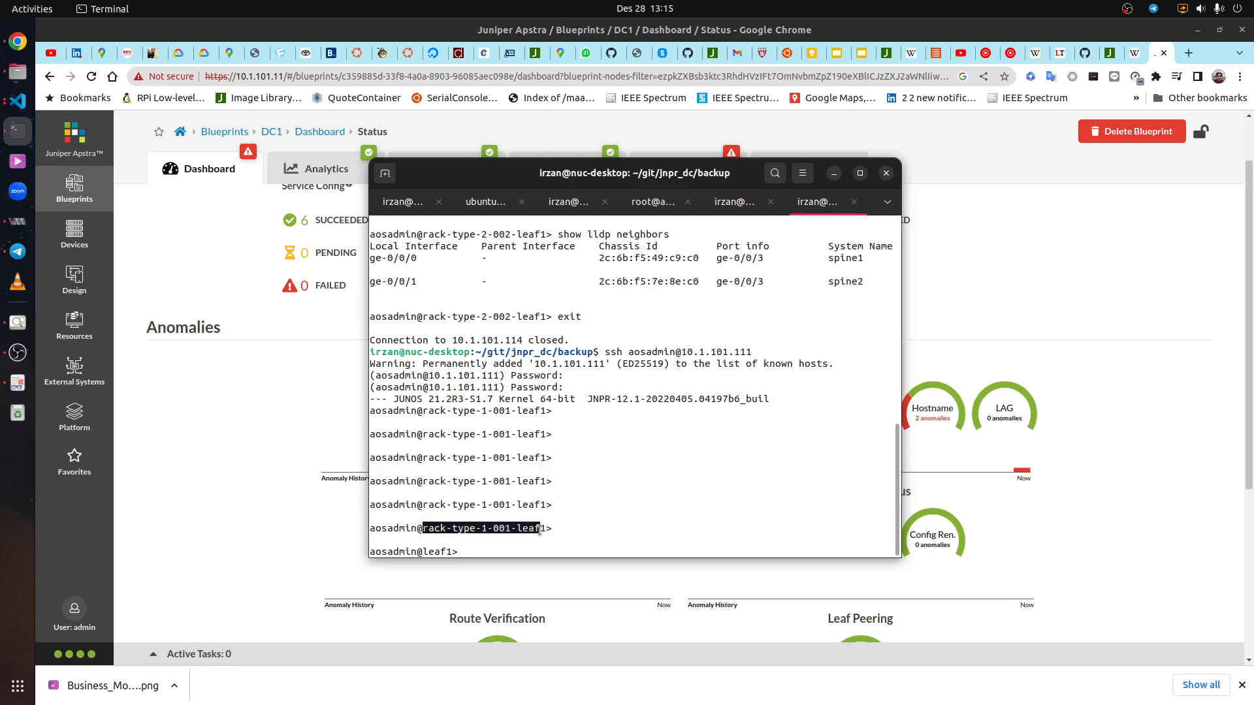
Exit the 10.1.101.111 session, log in to 10.1.101.112 over SSH with the account password, check its hostname, and log out
text(exit)
key(Return)
key(Up)
key(BackSpace)
text(2)
key(Return)
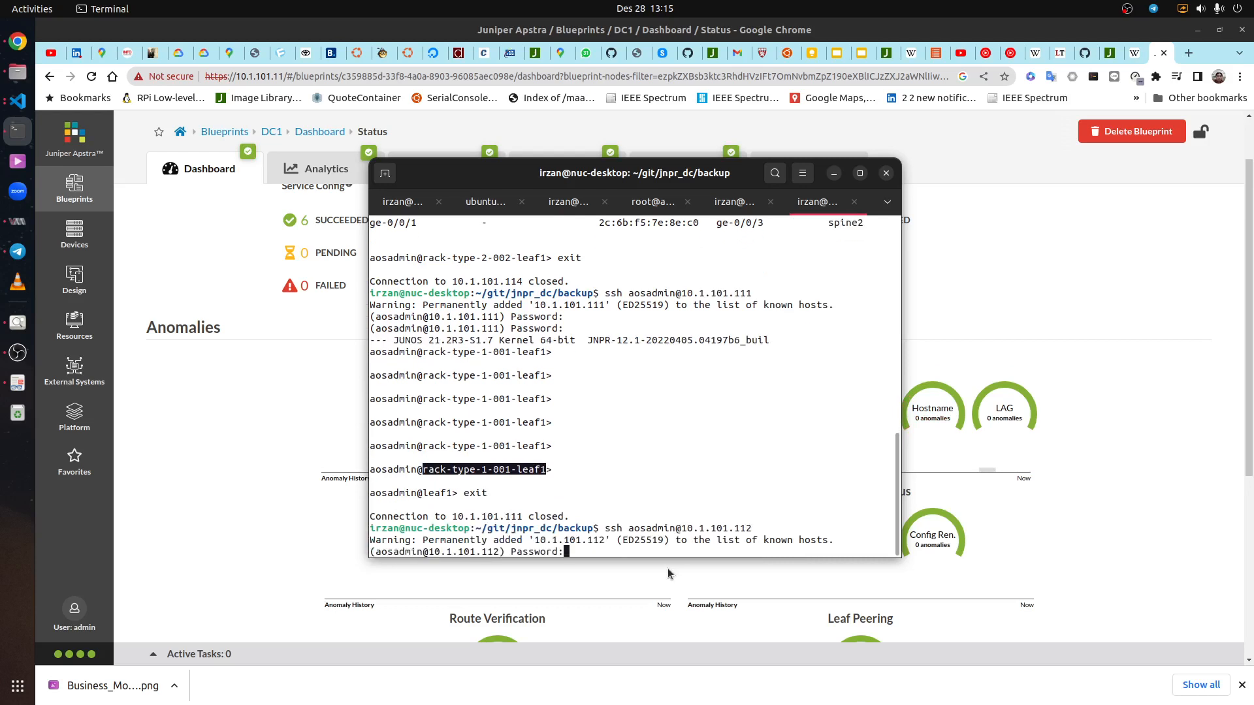
key(Return)
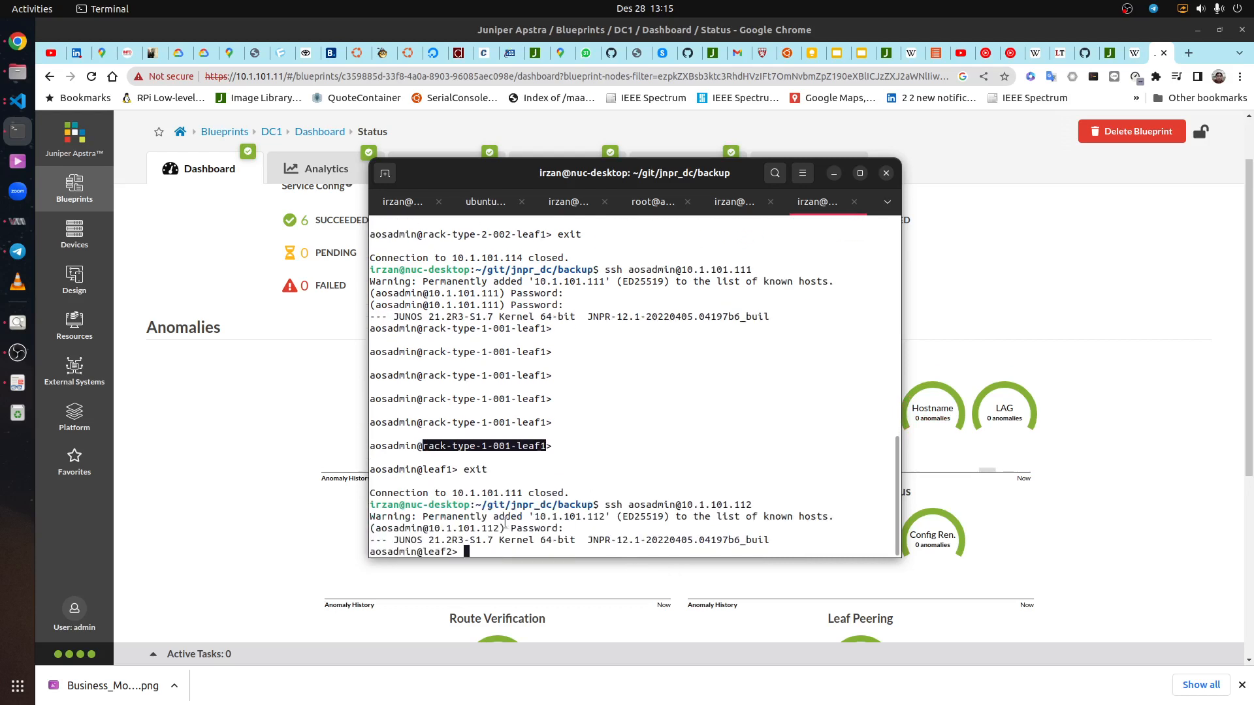
text(exit)
key(Return)
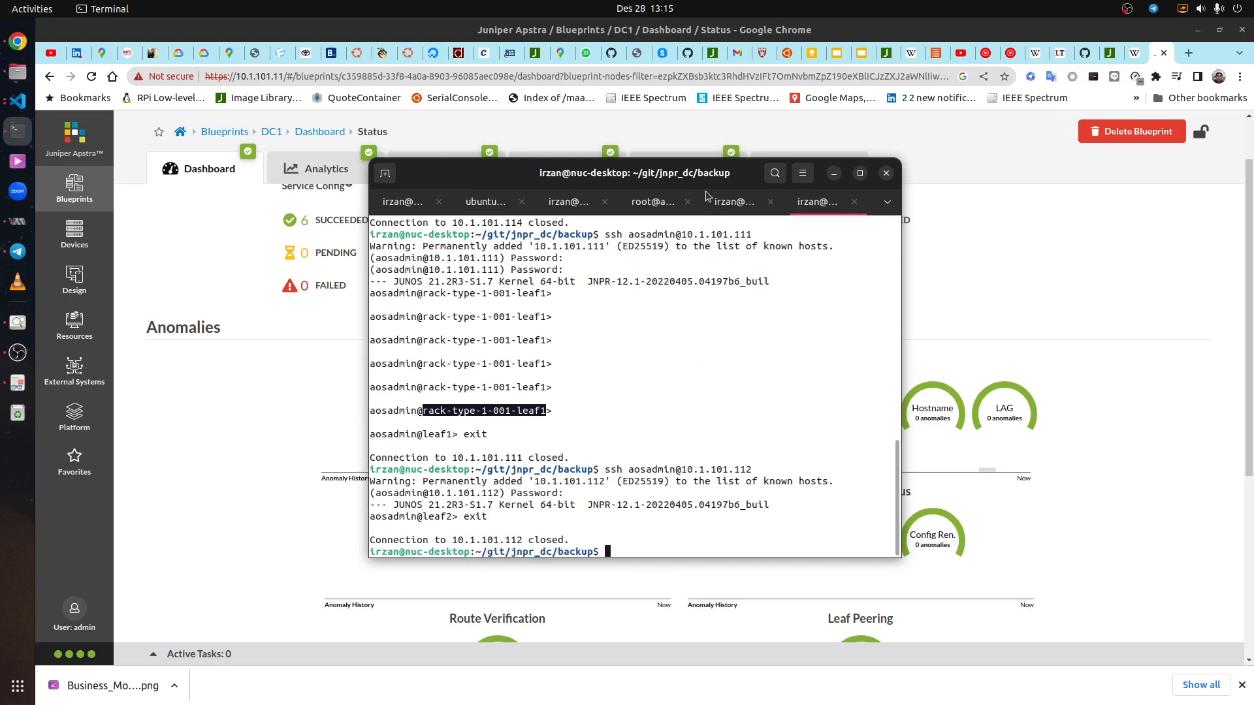
Switch back to Apstra, review the dashboard's deployment status and anomalies, and view the staged physical topology of the renamed leaves and racks
drag(703, 184, 838, 205)
click(357, 381)
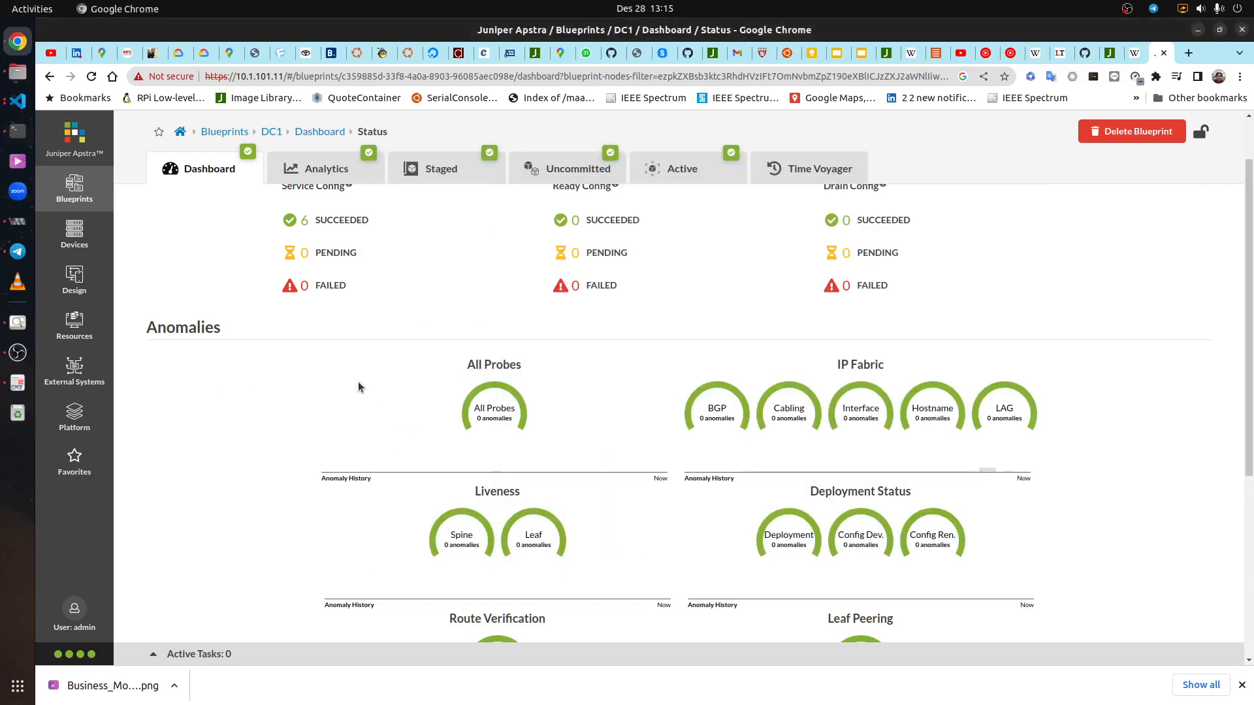
scroll(1246, 456, up, 2)
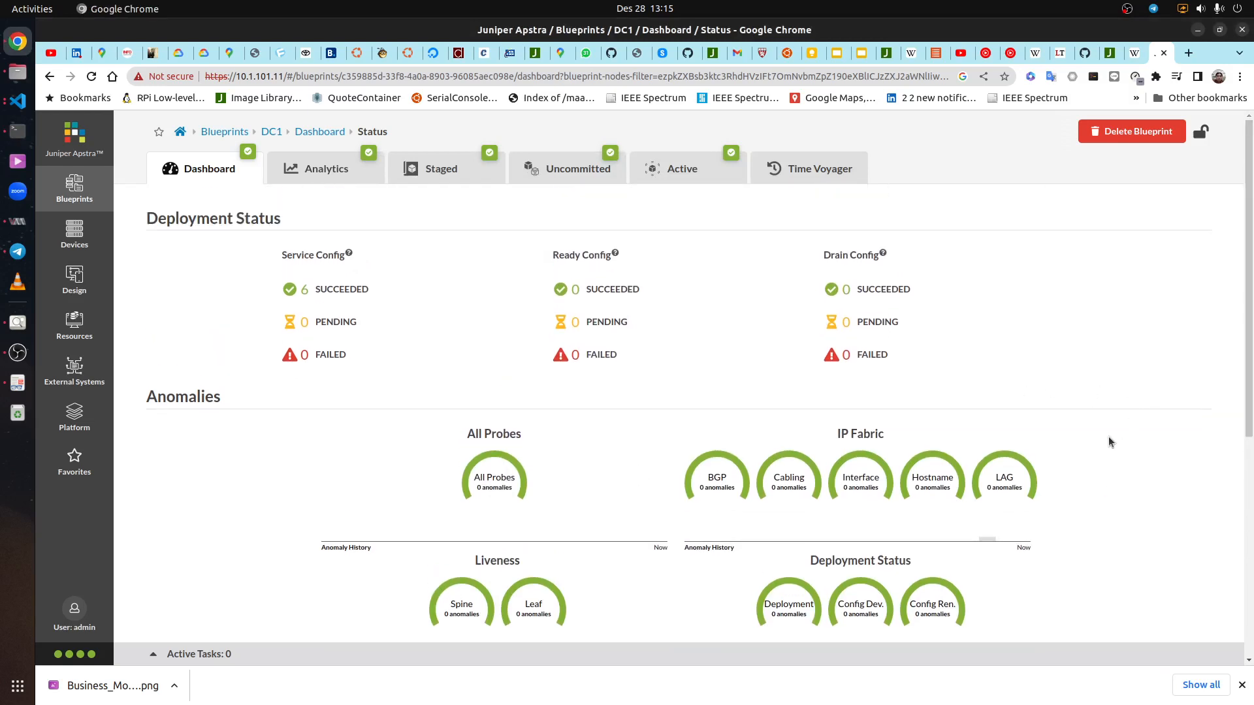
click(426, 171)
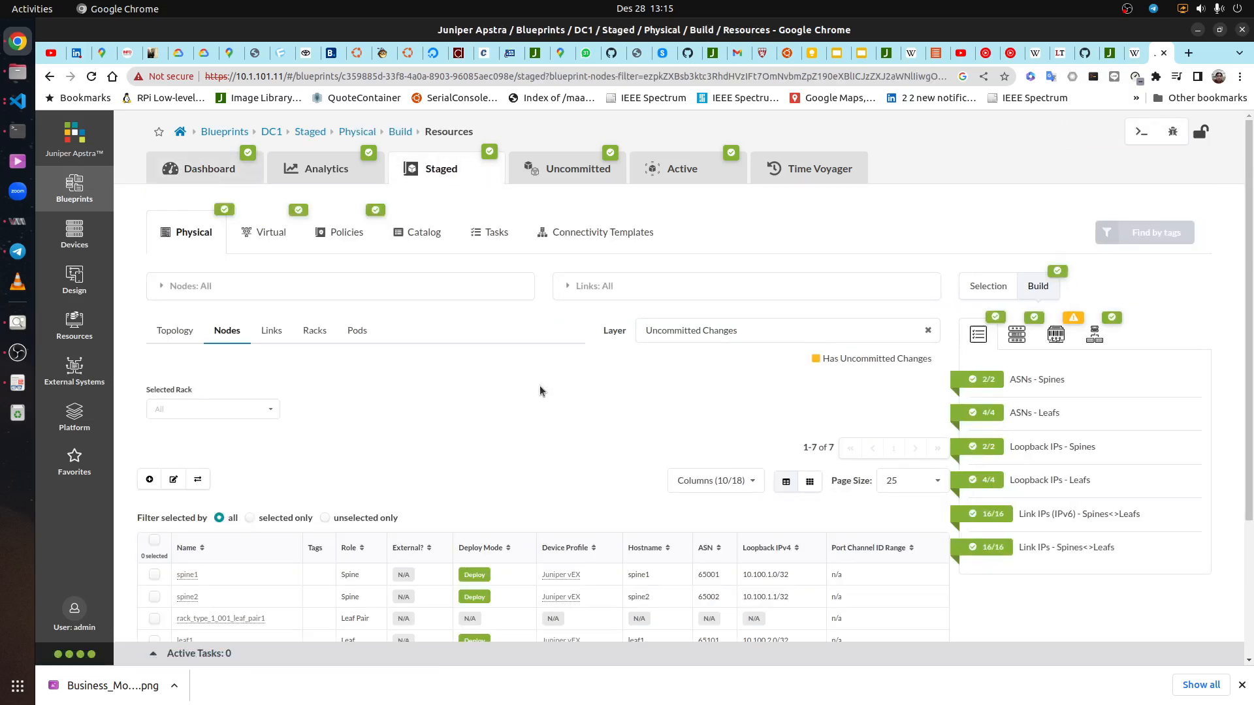
click(173, 334)
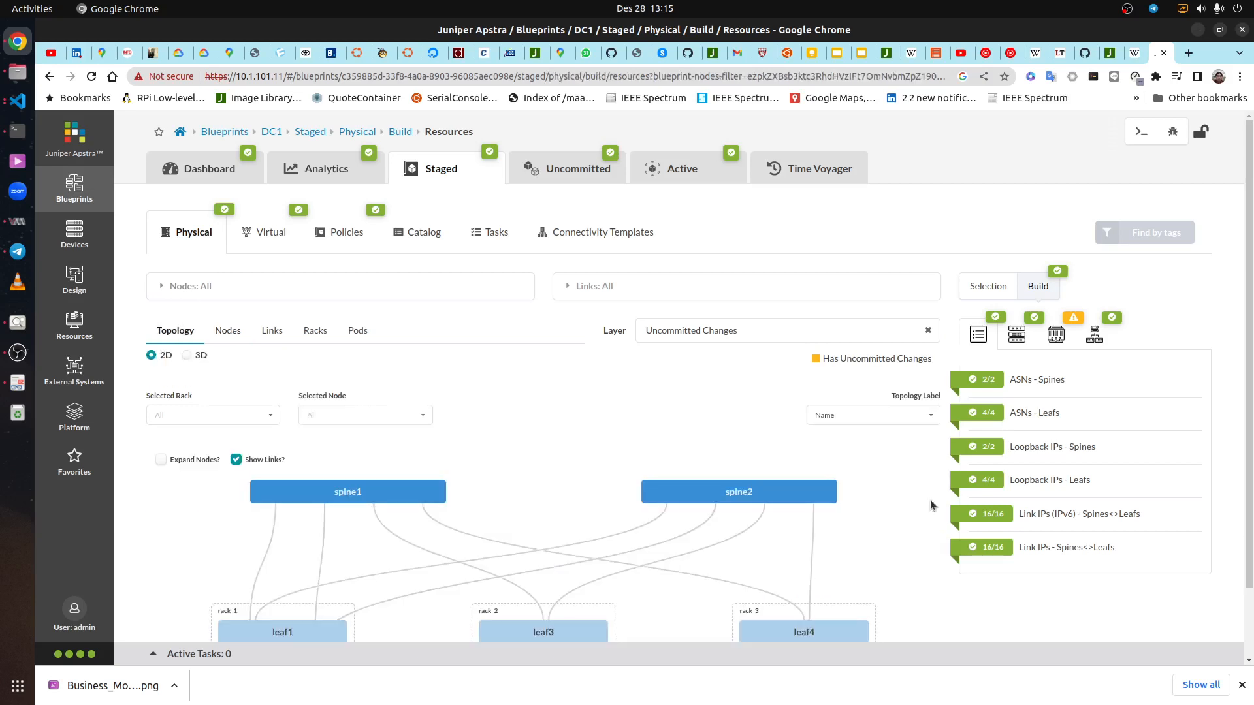
scroll(1175, 561, down, 2)
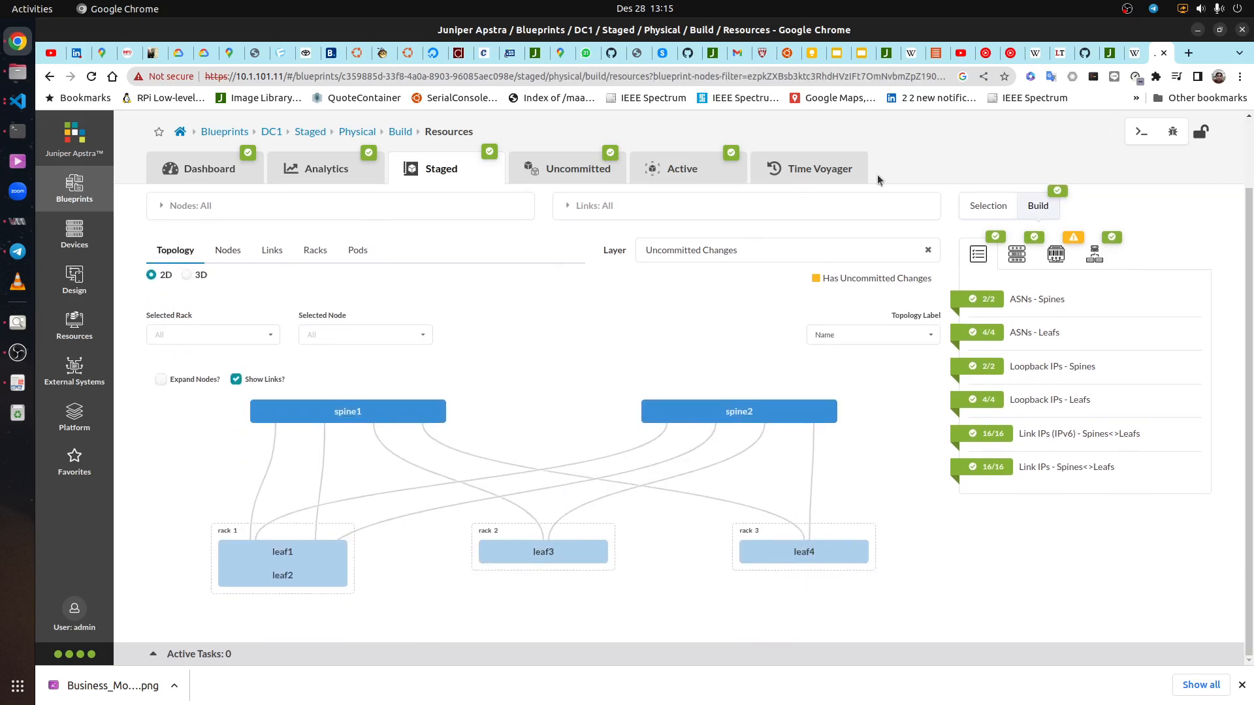
click(1127, 10)
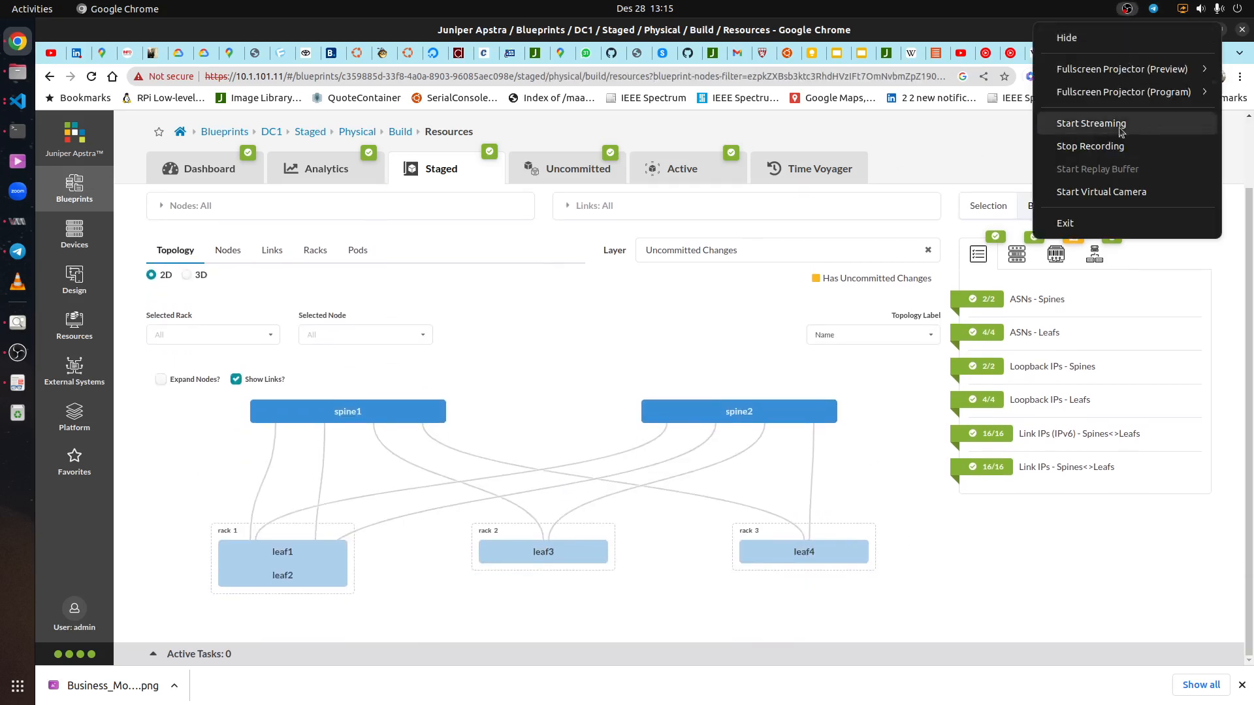